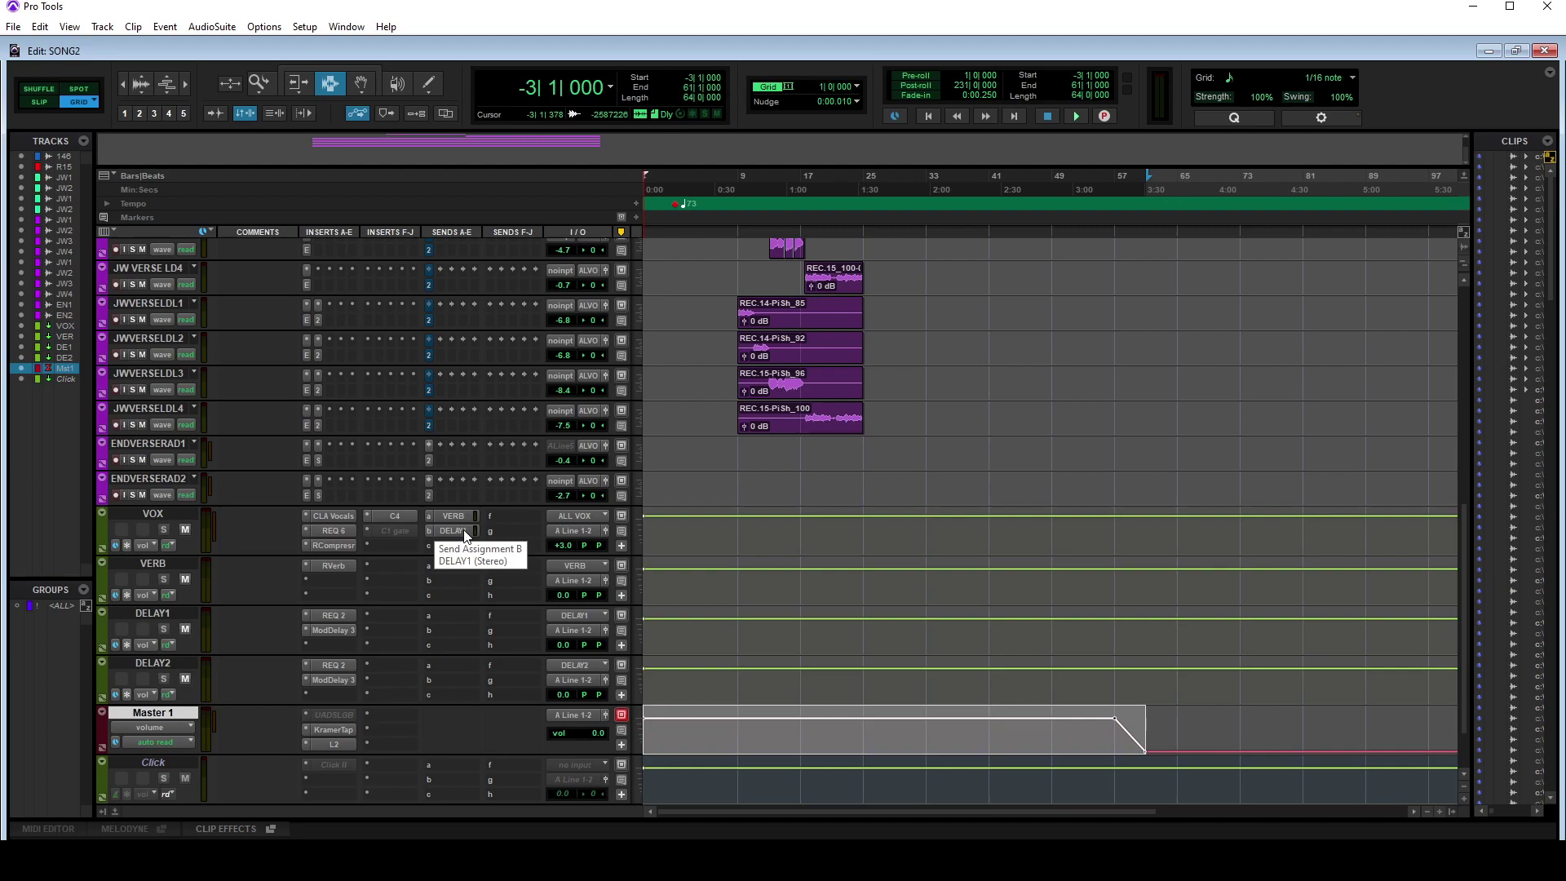
Step: Reduce the height of all tracks so they share the same smaller size
scroll(873, 604, up, 10)
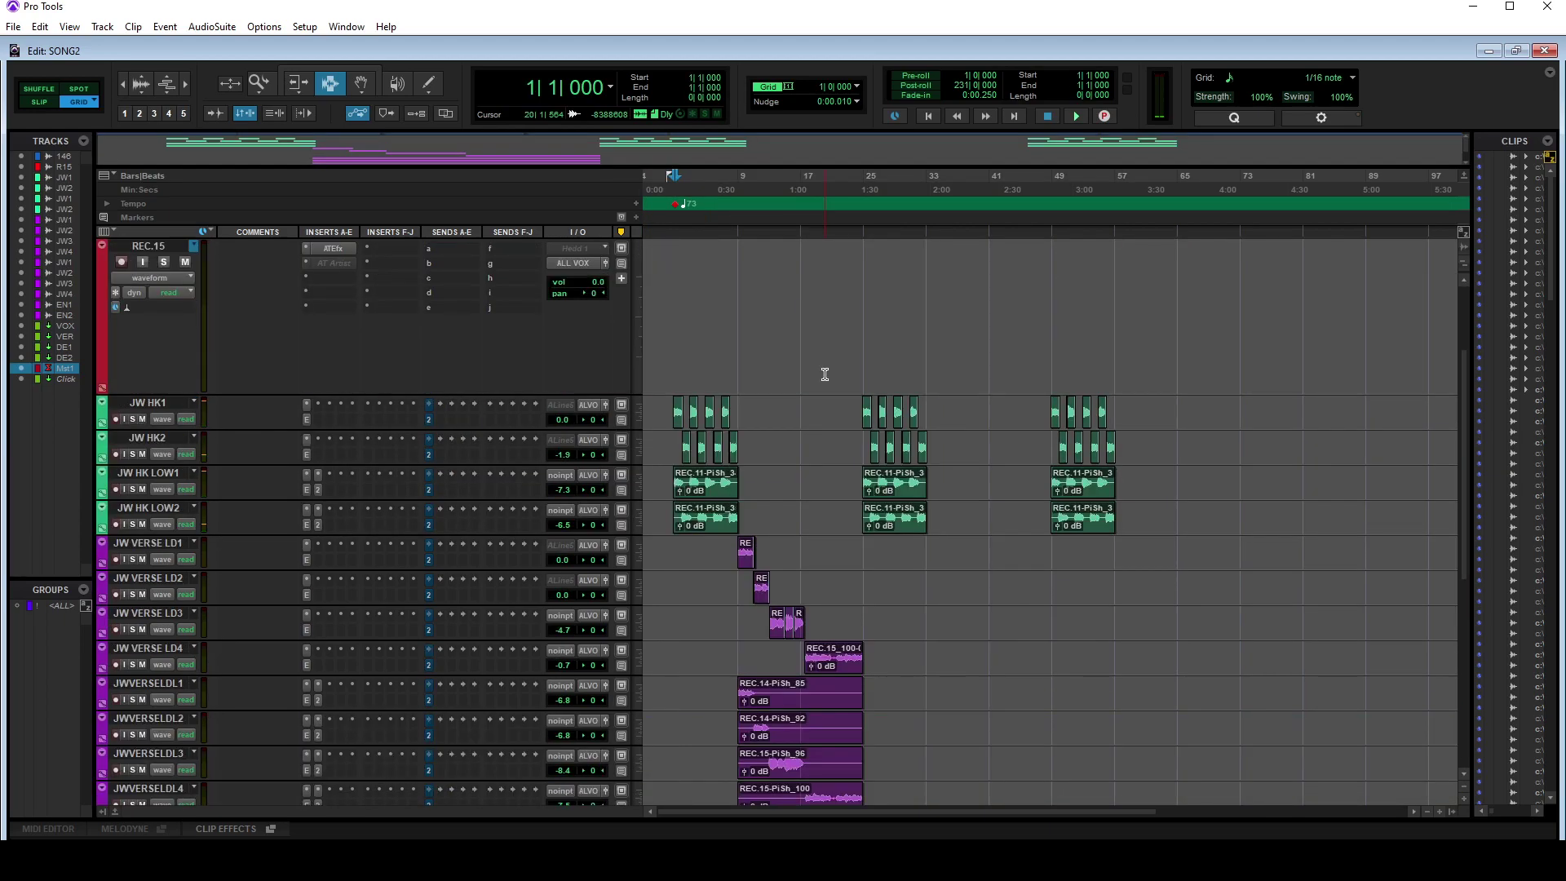
scroll(824, 375, up, 2)
scroll(848, 457, down, 5)
scroll(643, 407, up, 5)
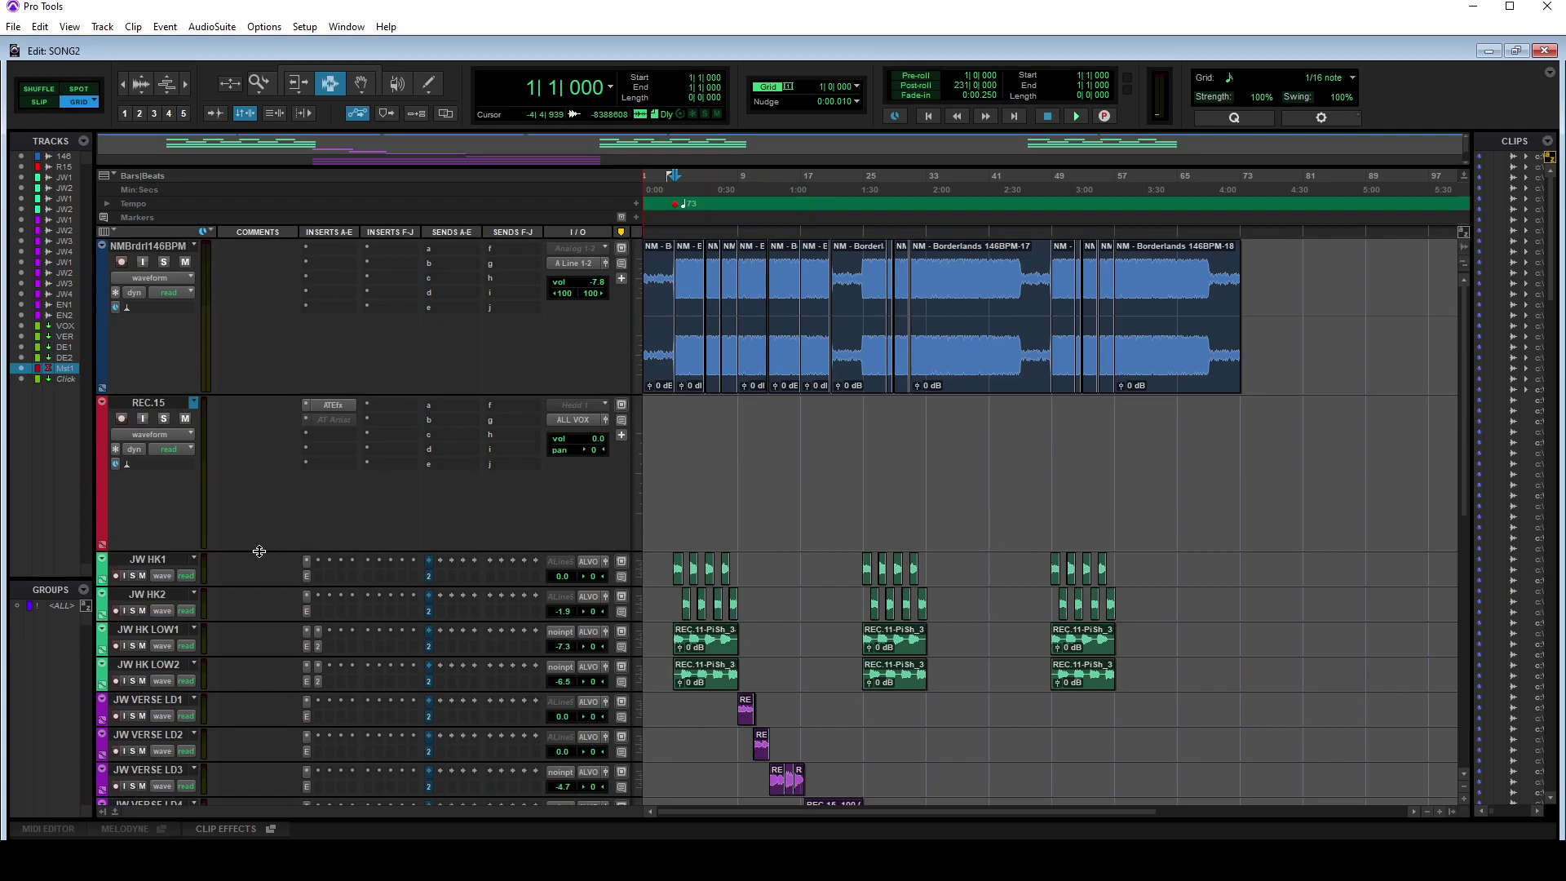
drag(259, 551, 266, 472)
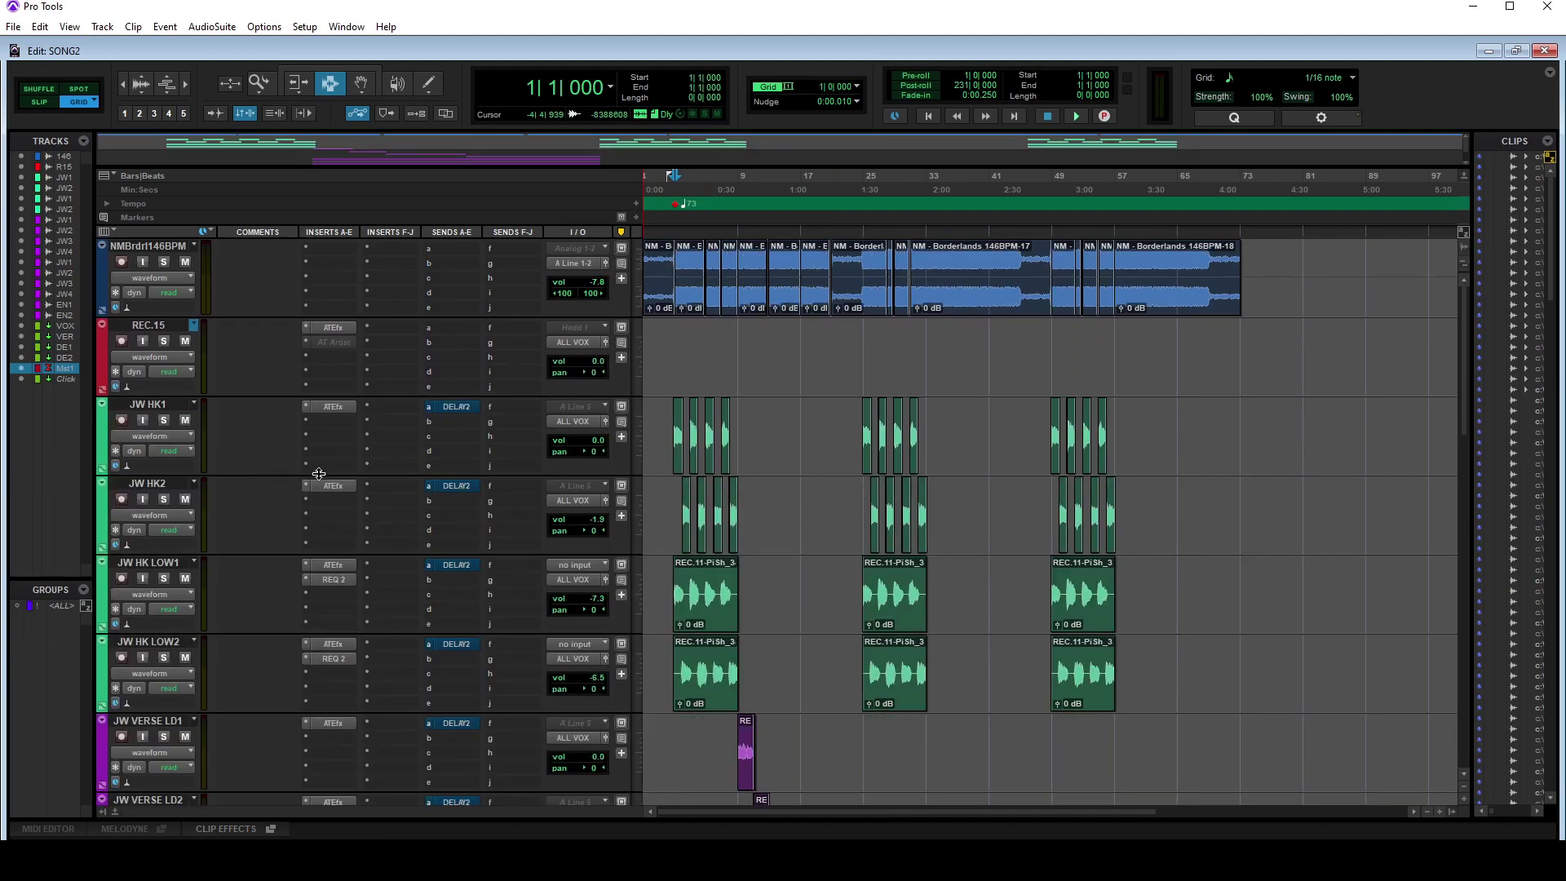
Step: Hide the Comments column and collapse the Tracks and Groups lists to widen the edit area
click(103, 232)
click(118, 262)
click(96, 234)
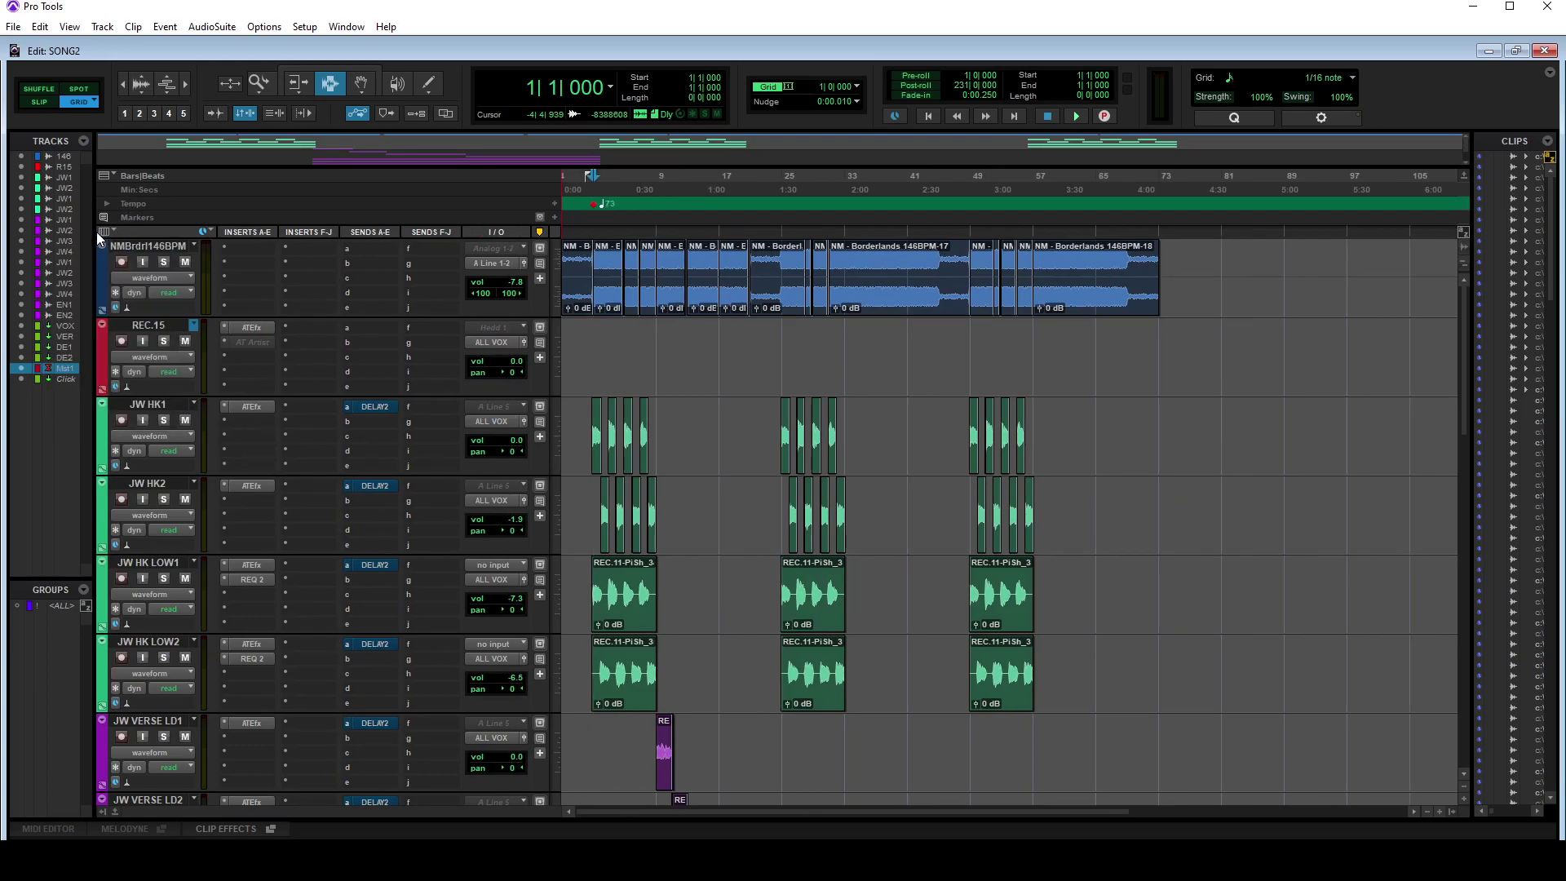
drag(95, 234, 4, 249)
Step: Place the playback cursor at bar 1, where the first hook clips start
scroll(593, 405, down, 3)
scroll(605, 423, up, 1)
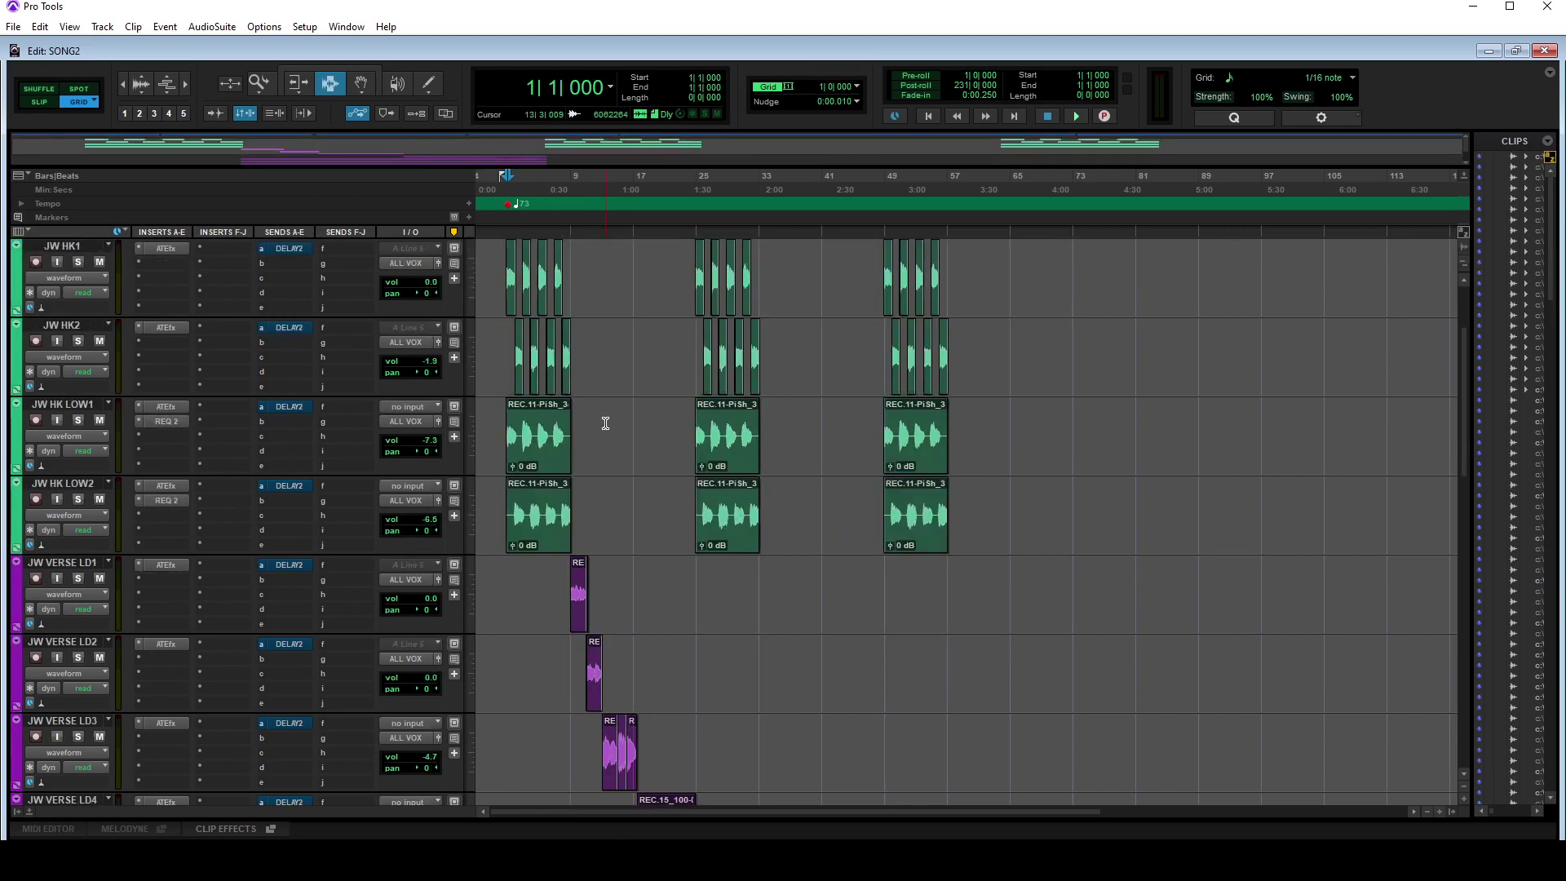
scroll(605, 422, down, 5)
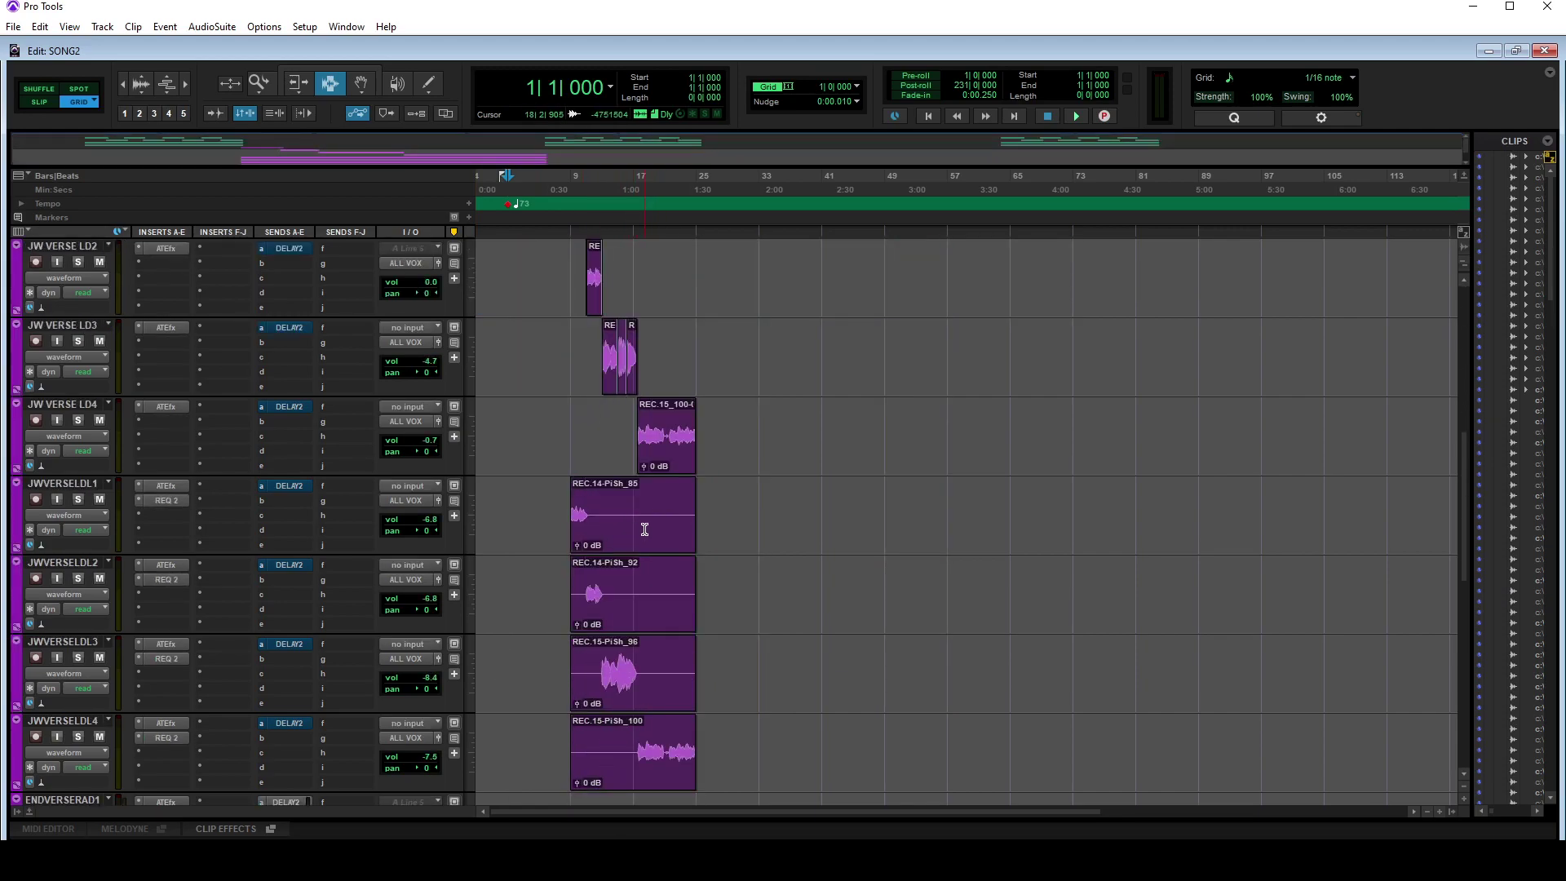
scroll(644, 528, up, 7)
click(575, 209)
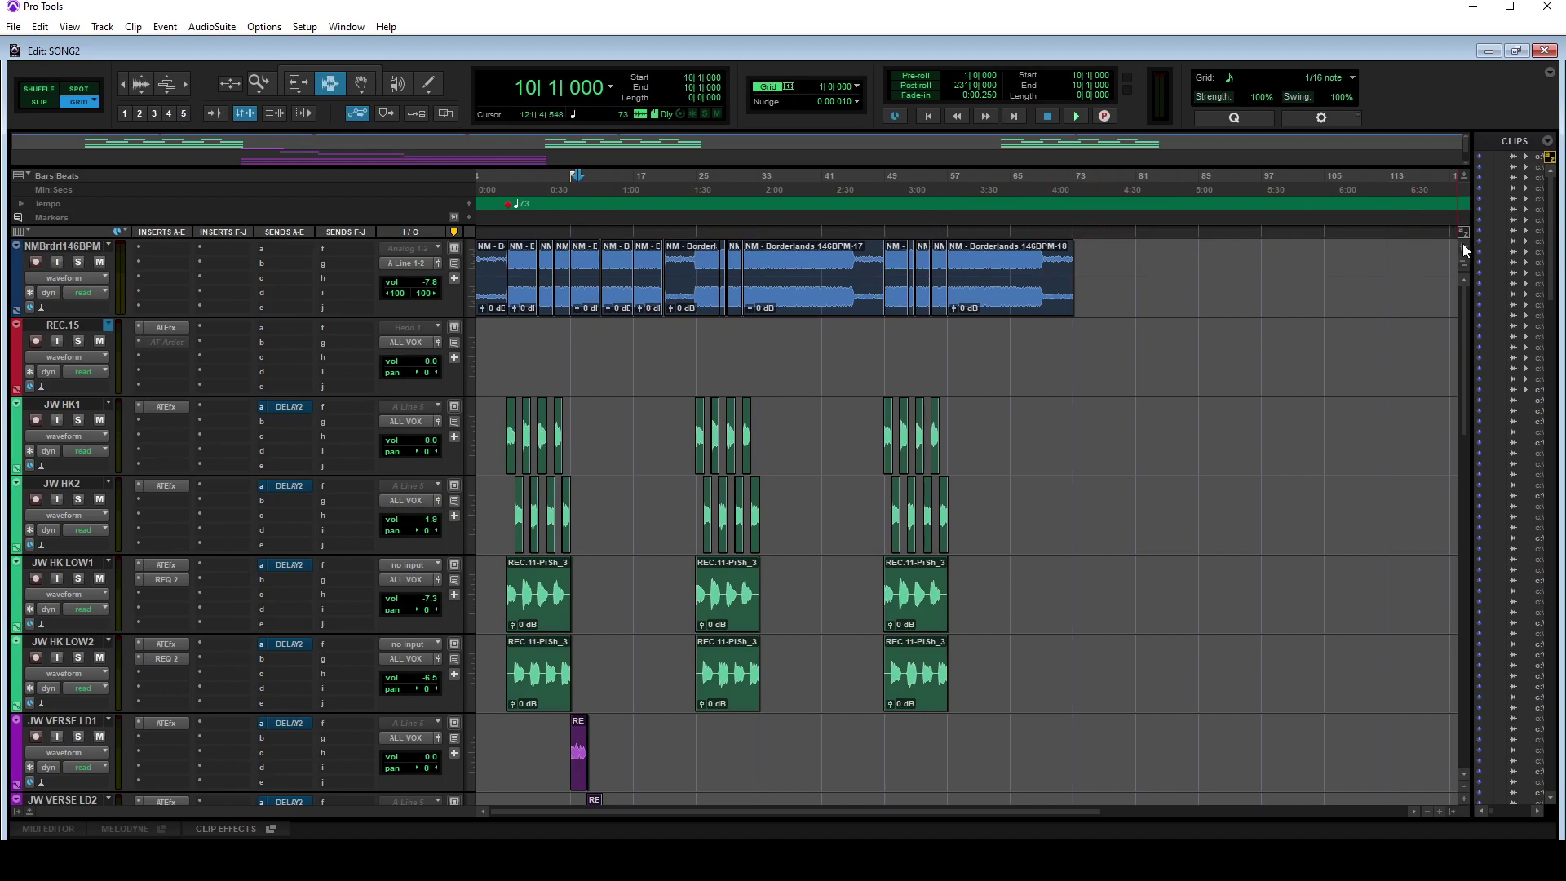
key(t)
key(t)
key(t)
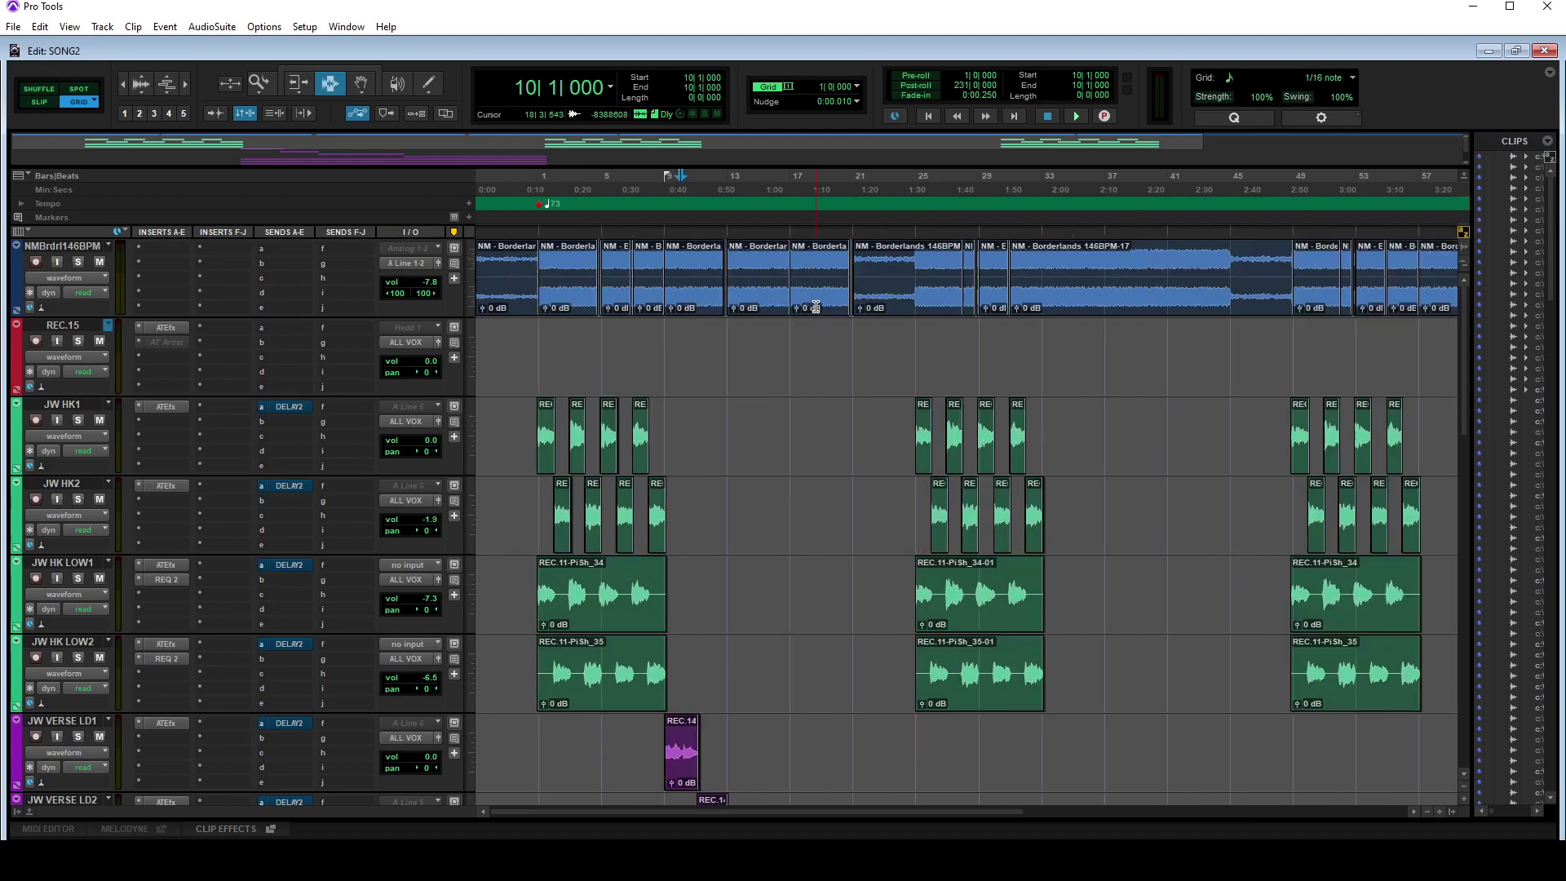
key(ctrl+bracketleft)
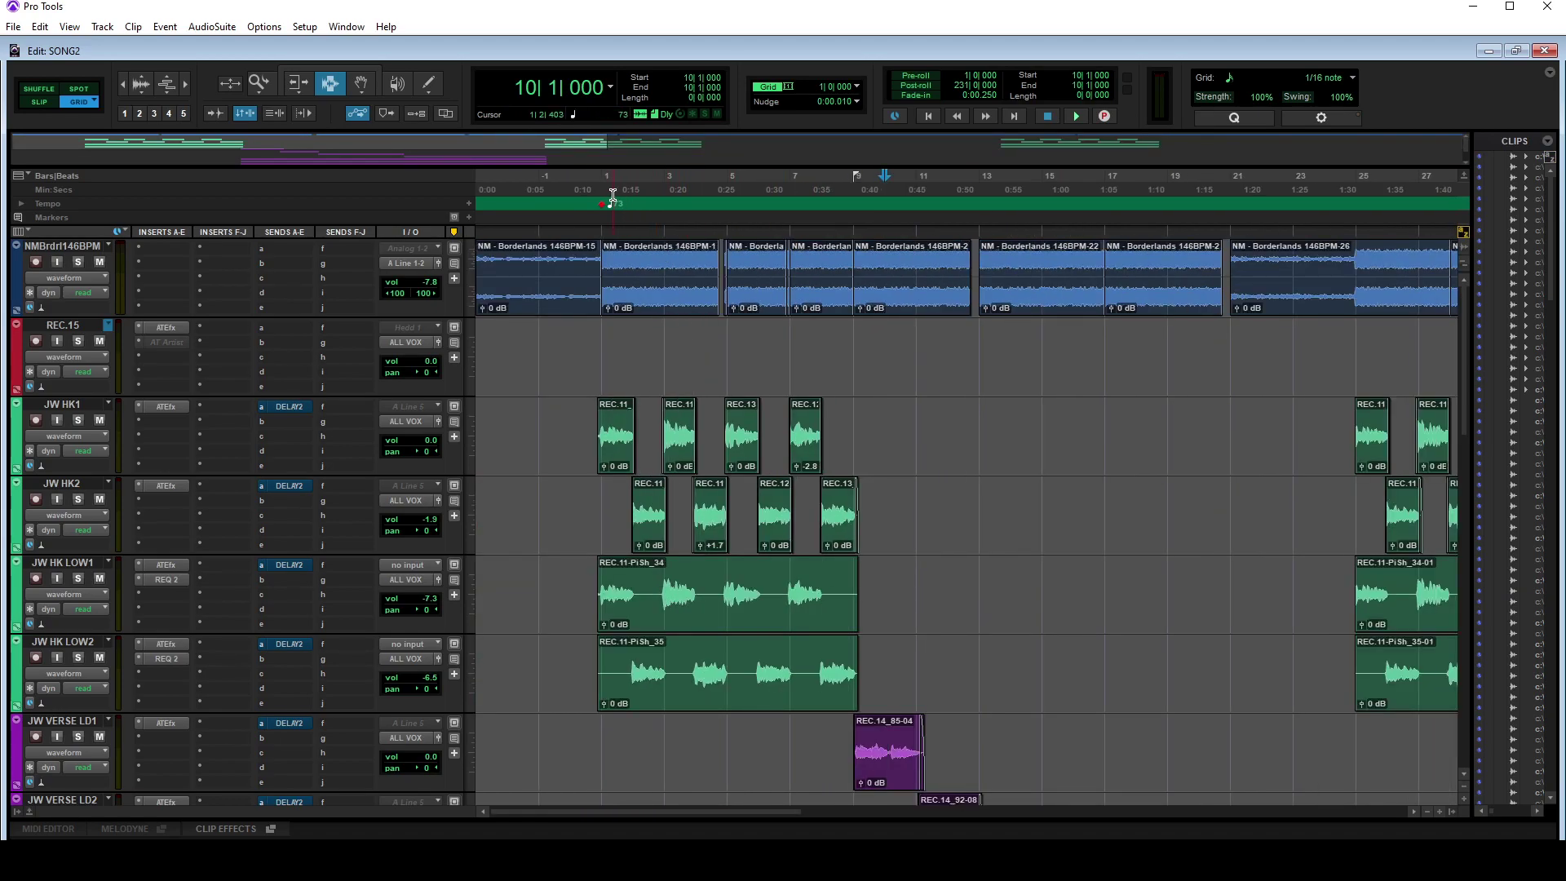
click(611, 196)
Step: Mute the instrumental, JW HK LOW1 and LOW2, and the JWVERSELDL1 to JWVERSELDL4 tracks
click(99, 261)
scroll(96, 662, down, 7)
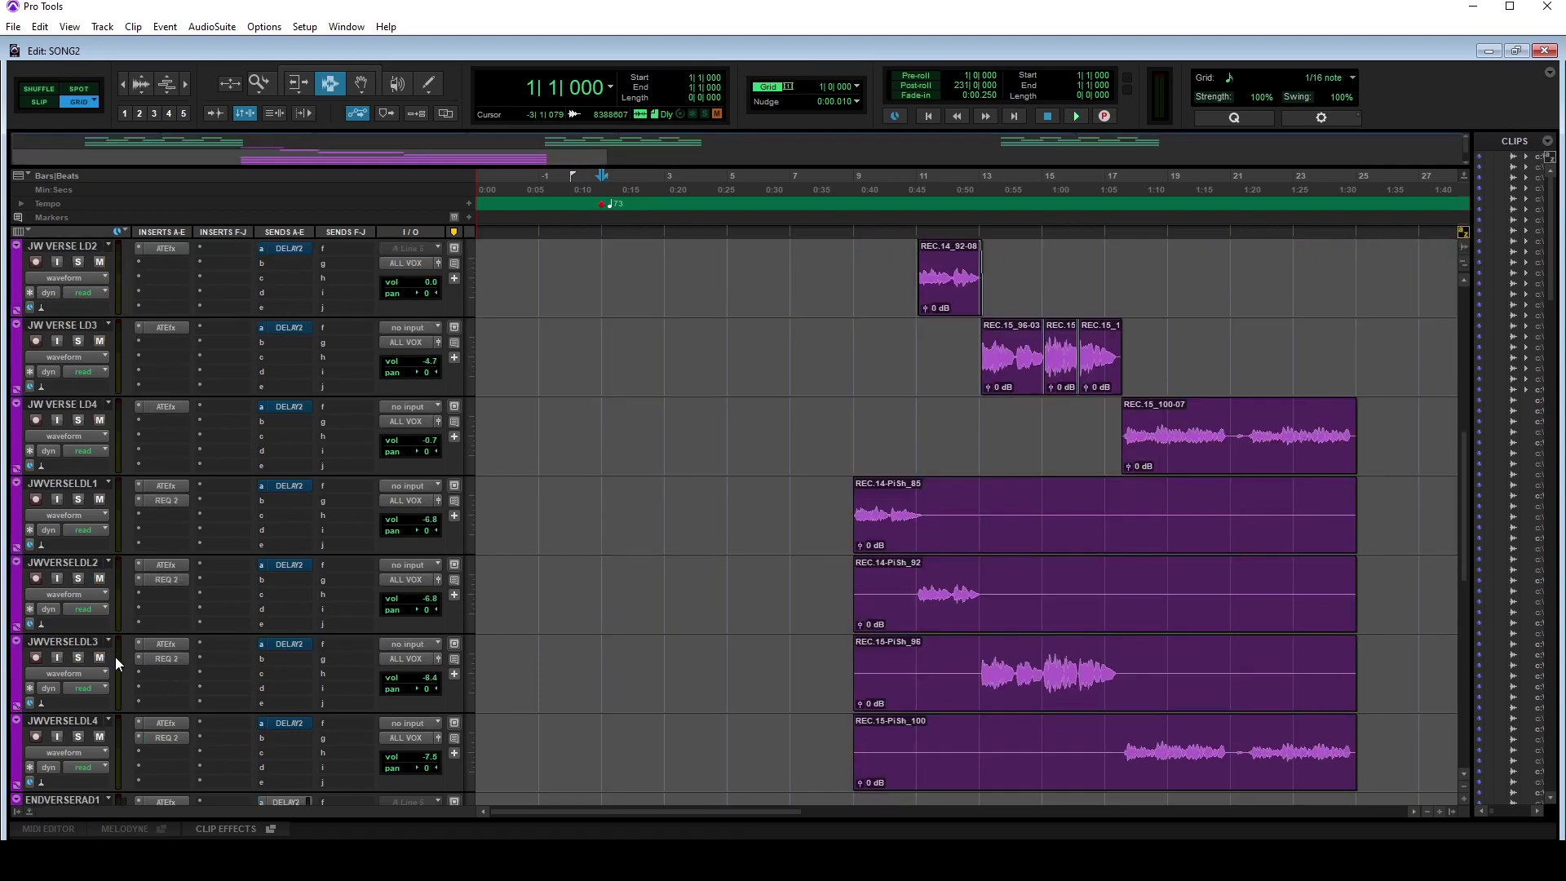
drag(99, 498, 98, 745)
scroll(97, 693, down, 2)
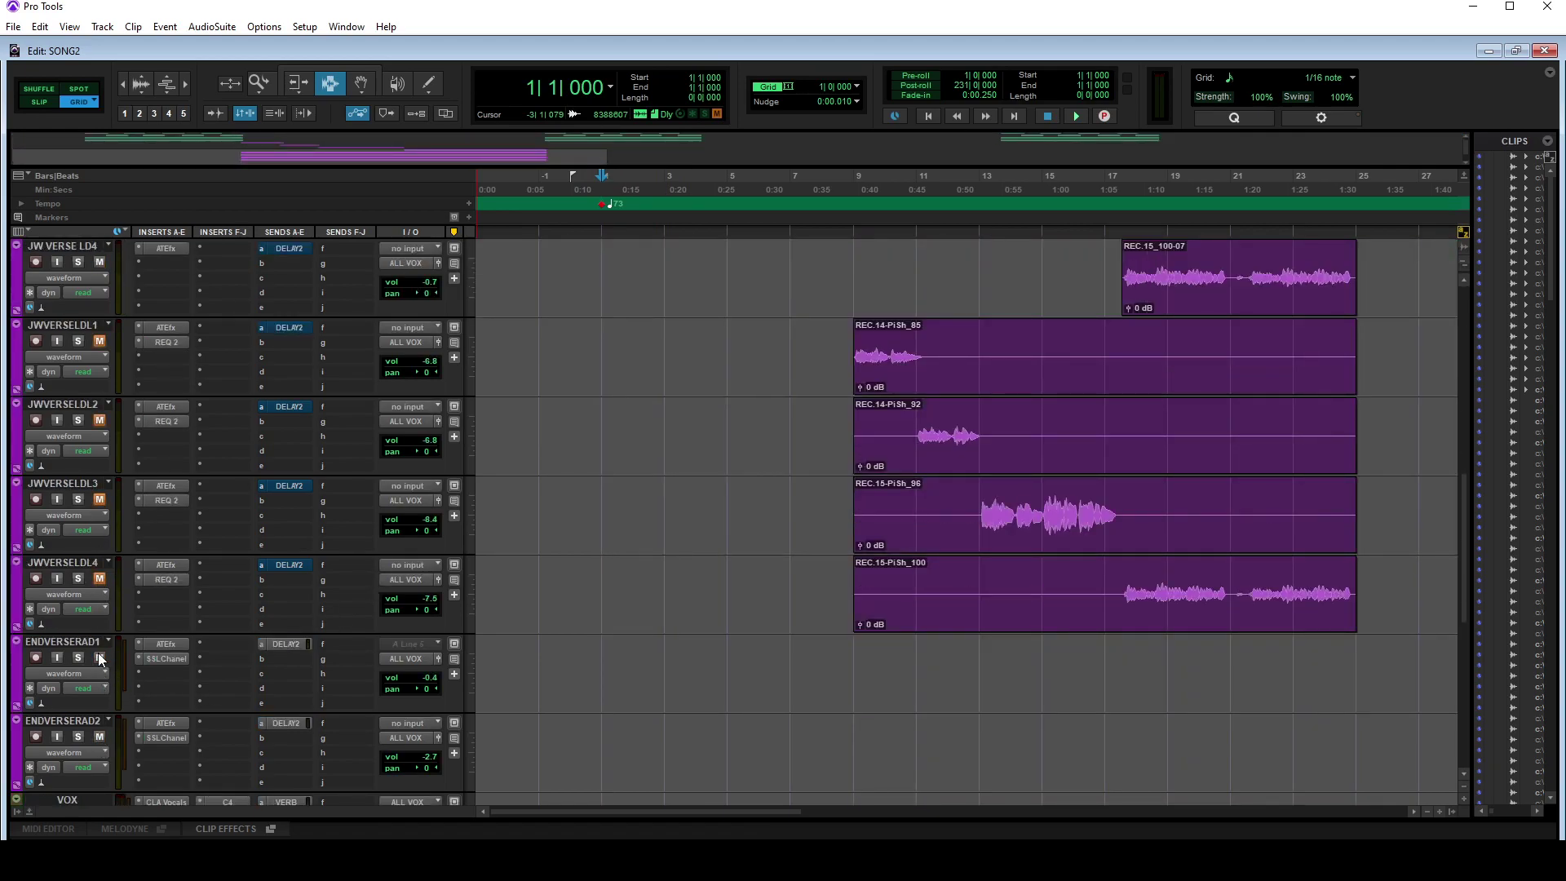
Step: Play the hook from bar 1 to check the mix, and stop playback
key(r)
scroll(816, 591, up, 8)
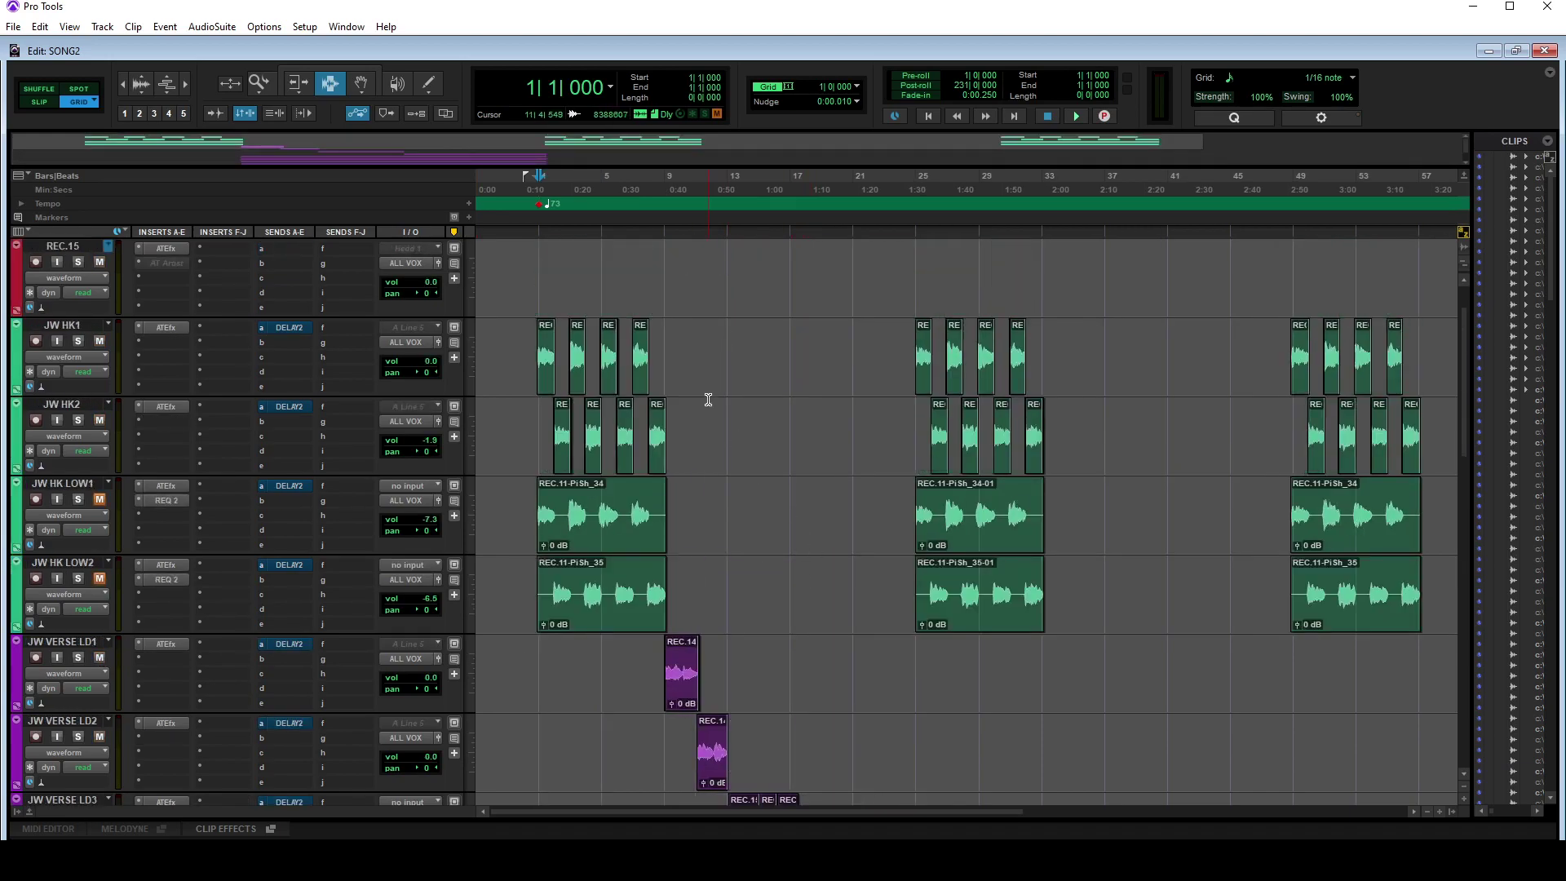
key(space)
key(t)
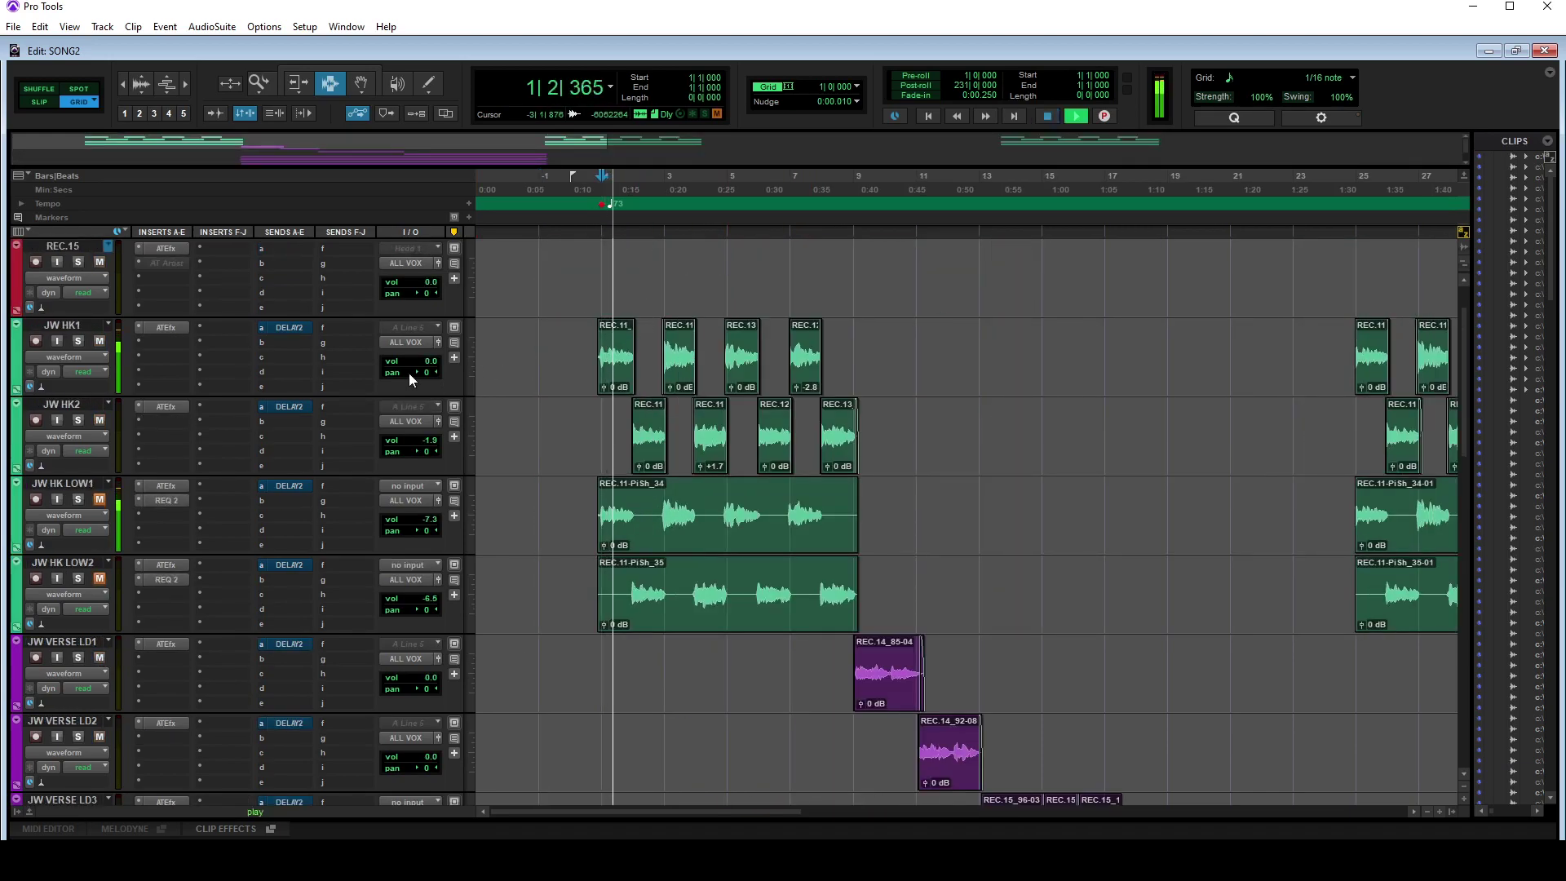
scroll(663, 377, up, 1)
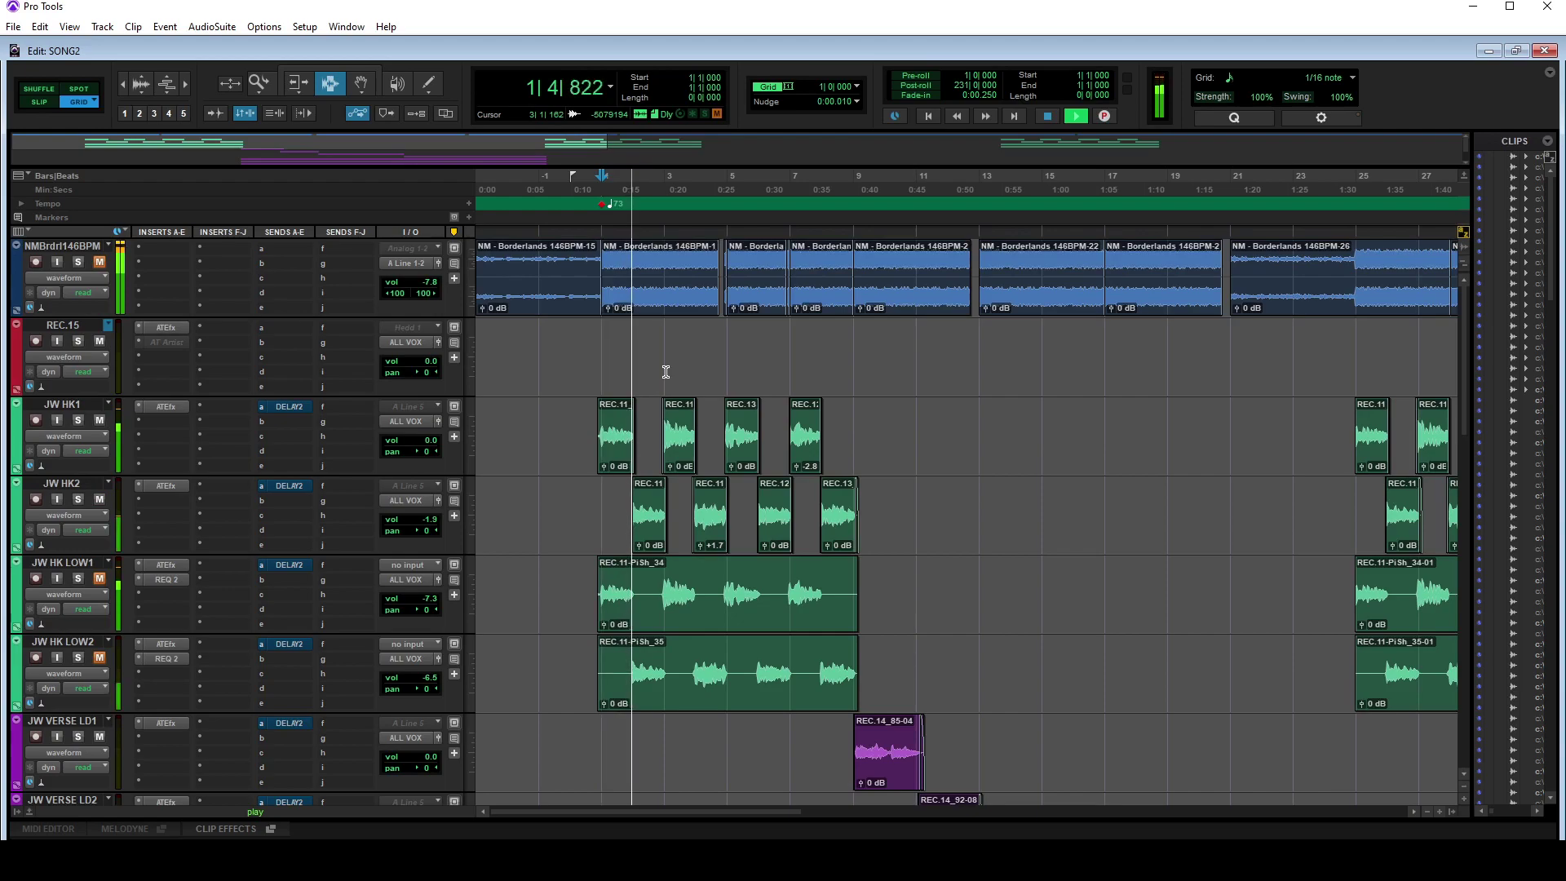
key(t)
key(r)
key(r)
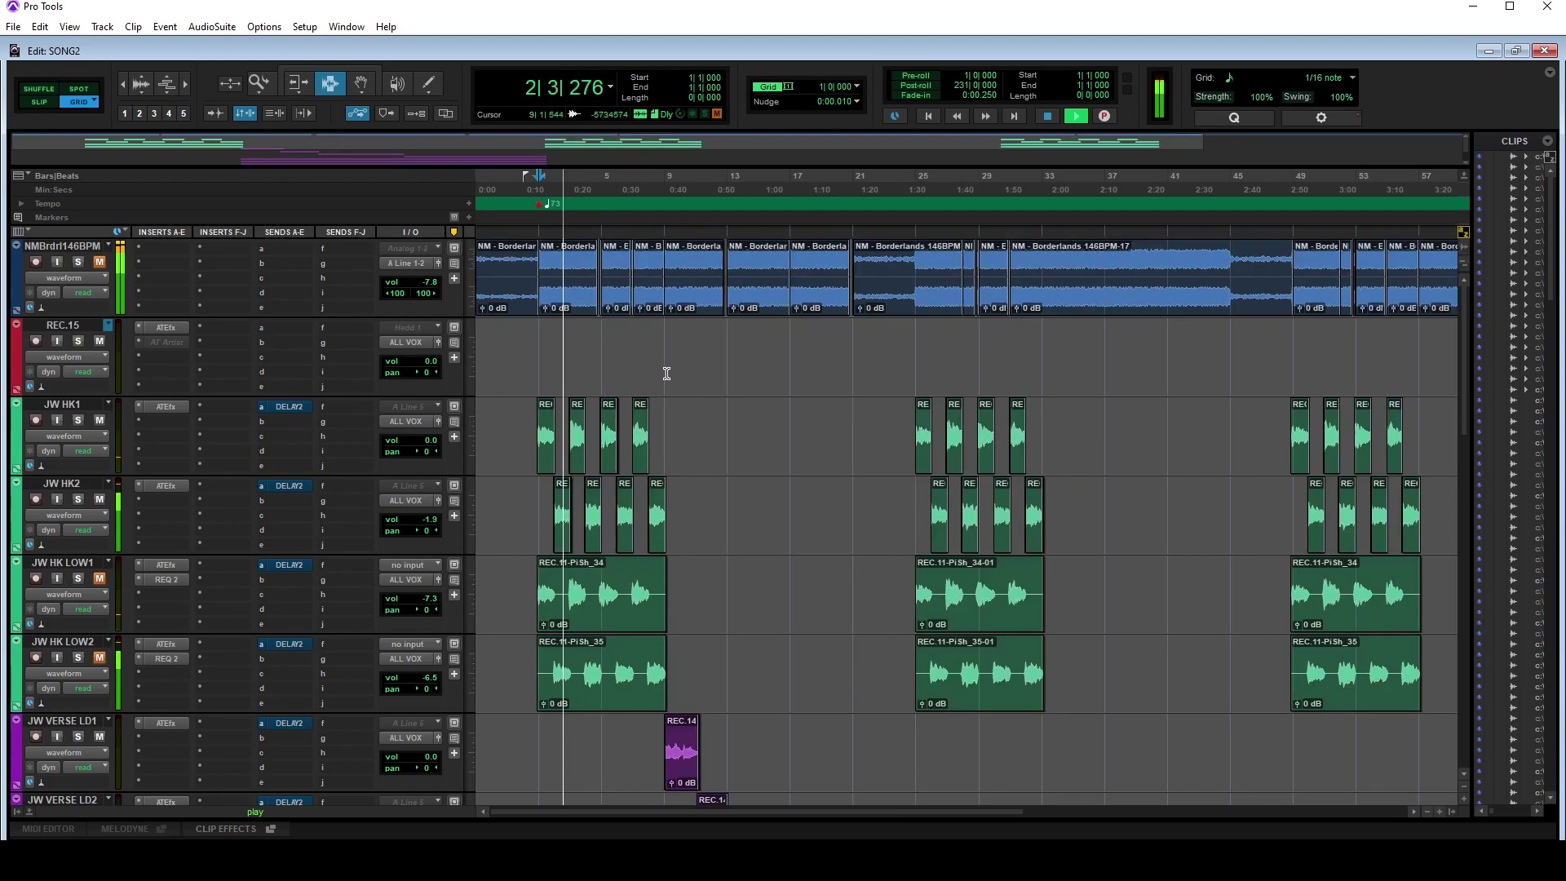
key(r)
key(space)
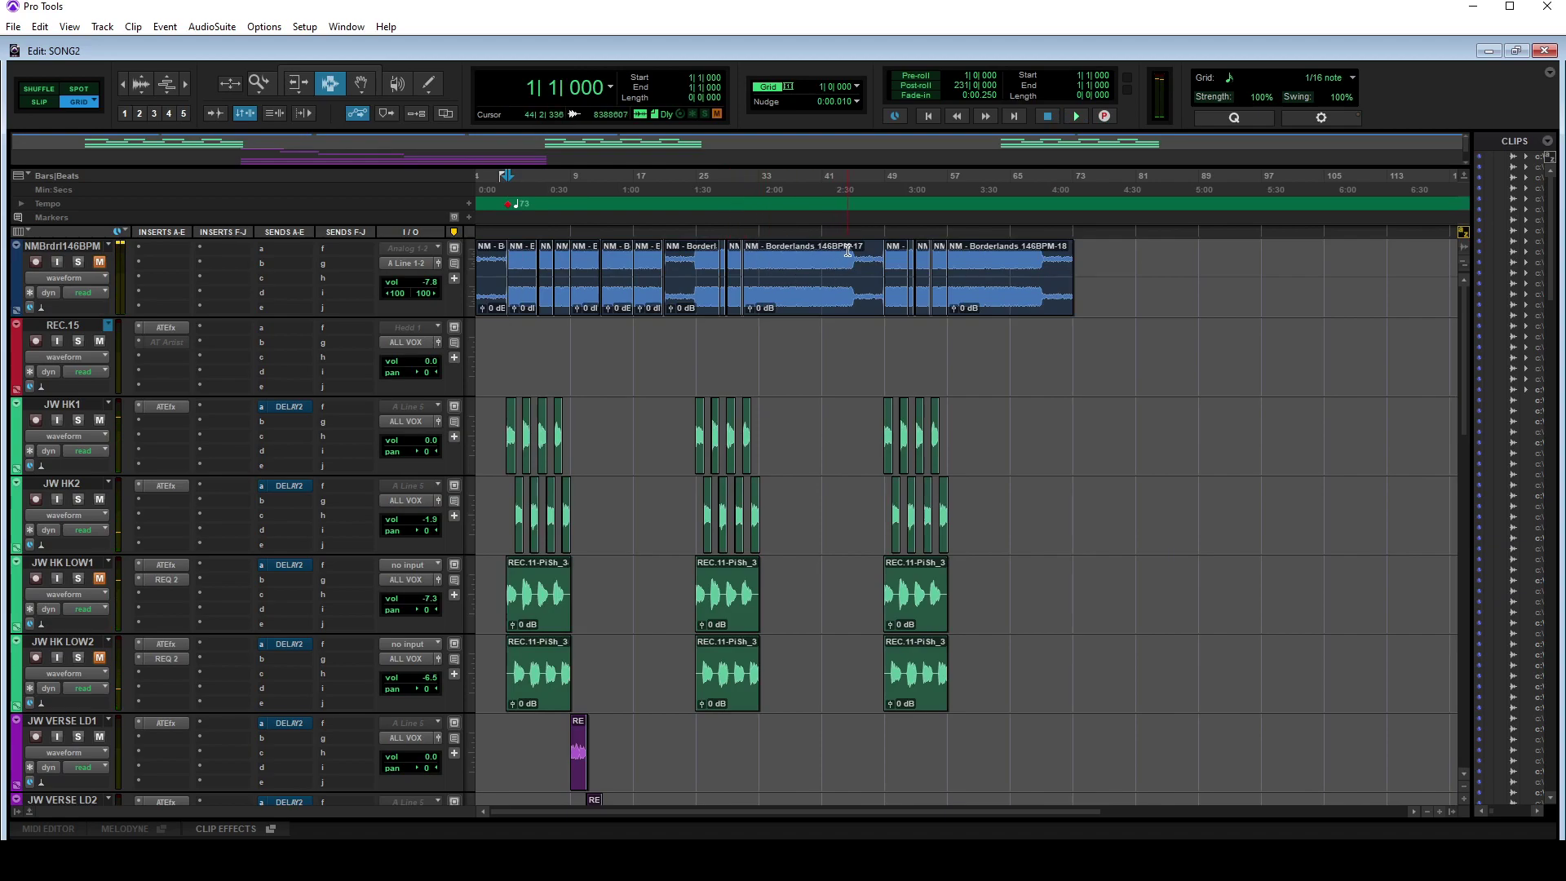
Step: Select all tracks from the start of the session to bar 33 as the bounce range
drag(848, 251, 816, 250)
double_click(713, 167)
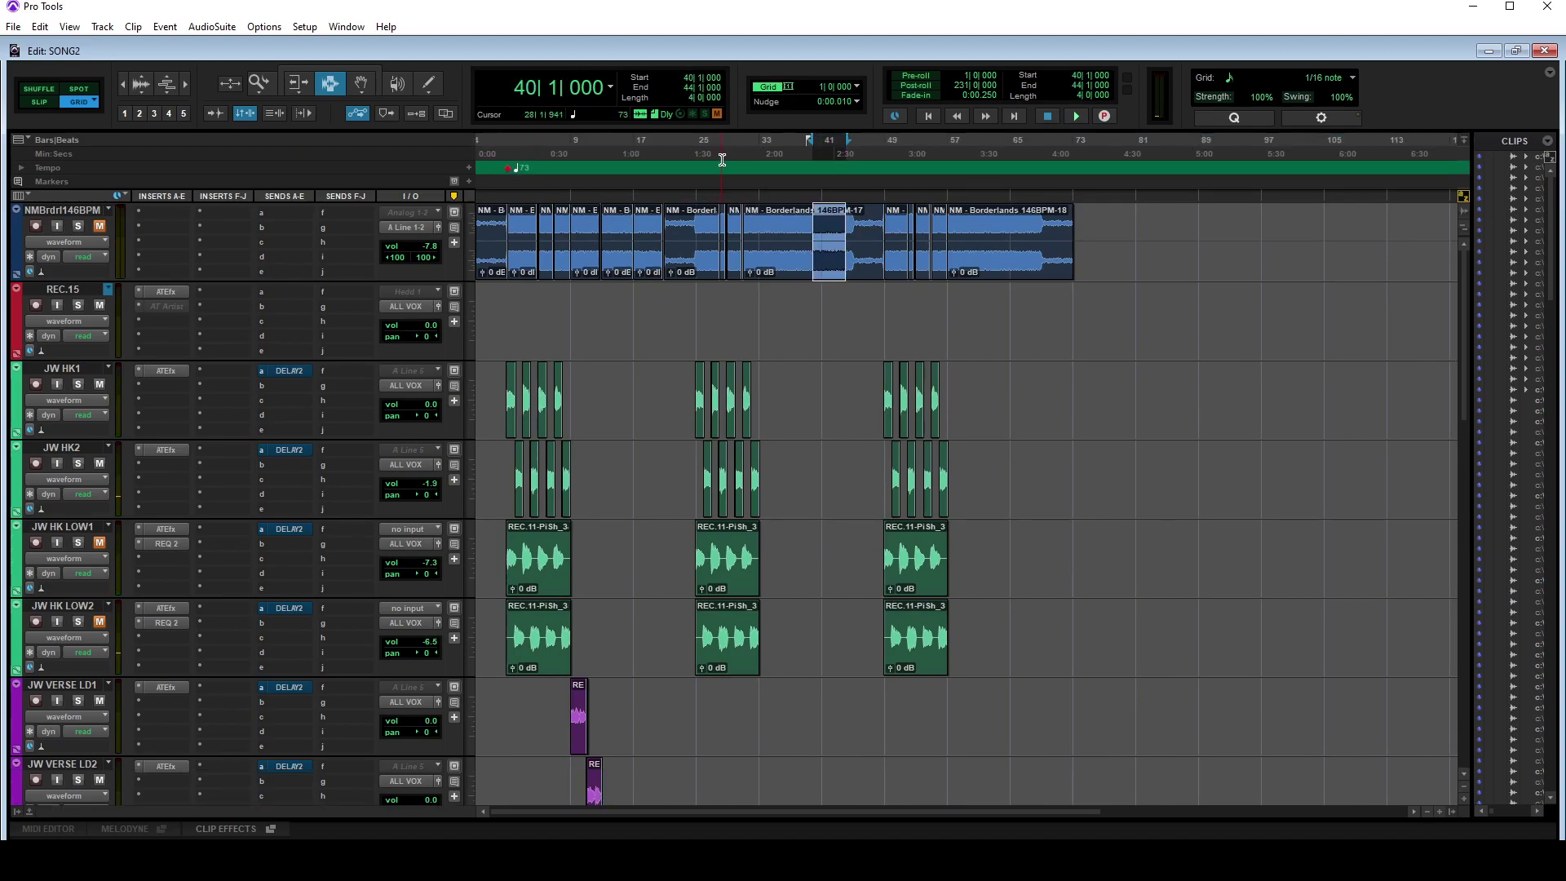
double_click(723, 159)
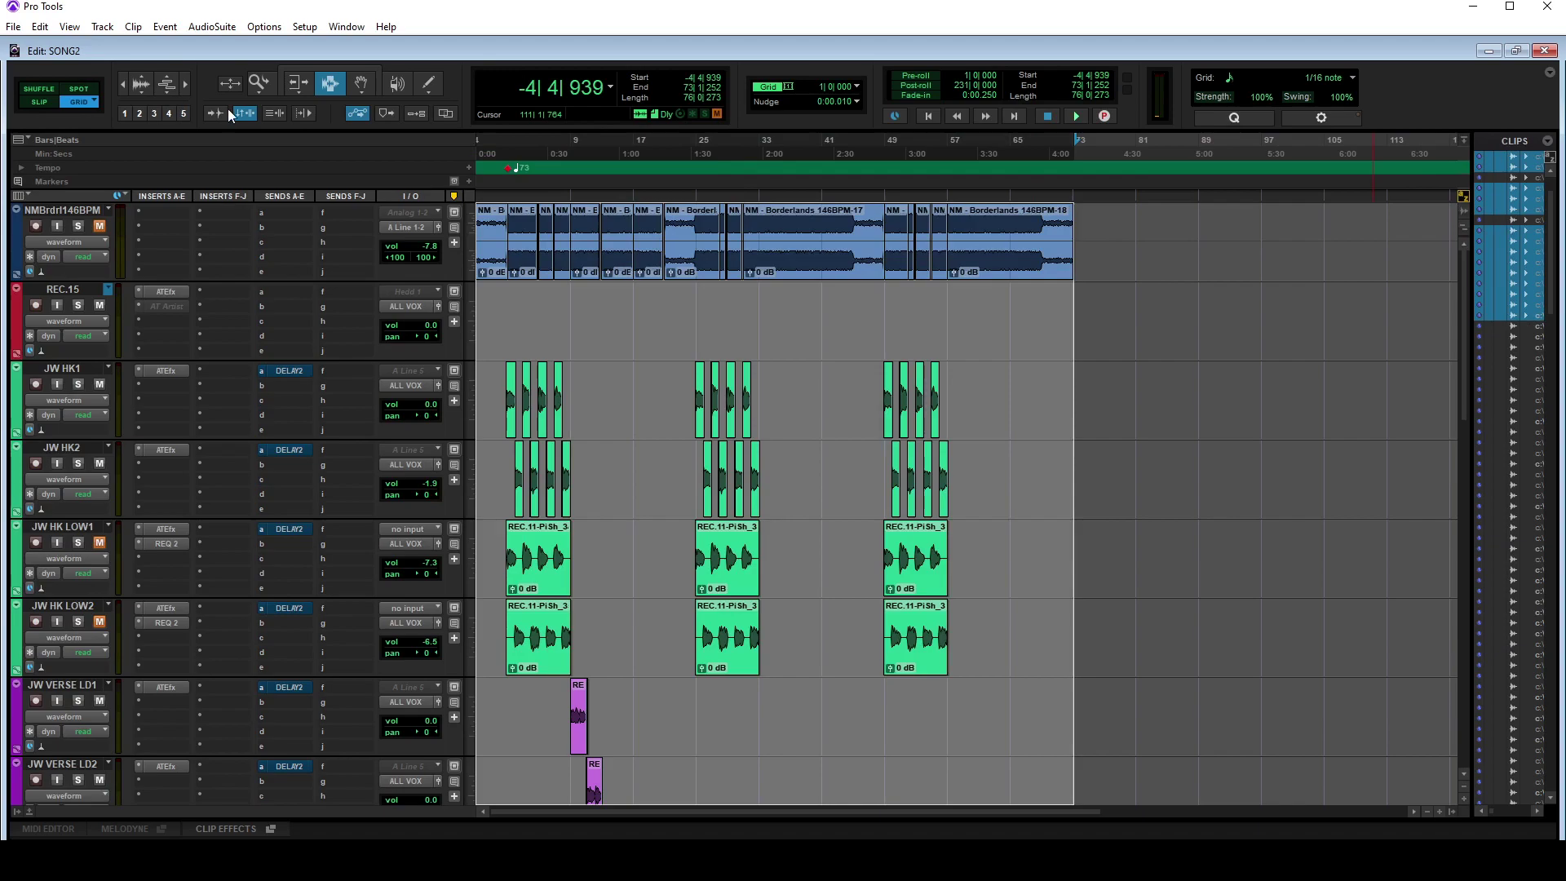
drag(1079, 143, 762, 155)
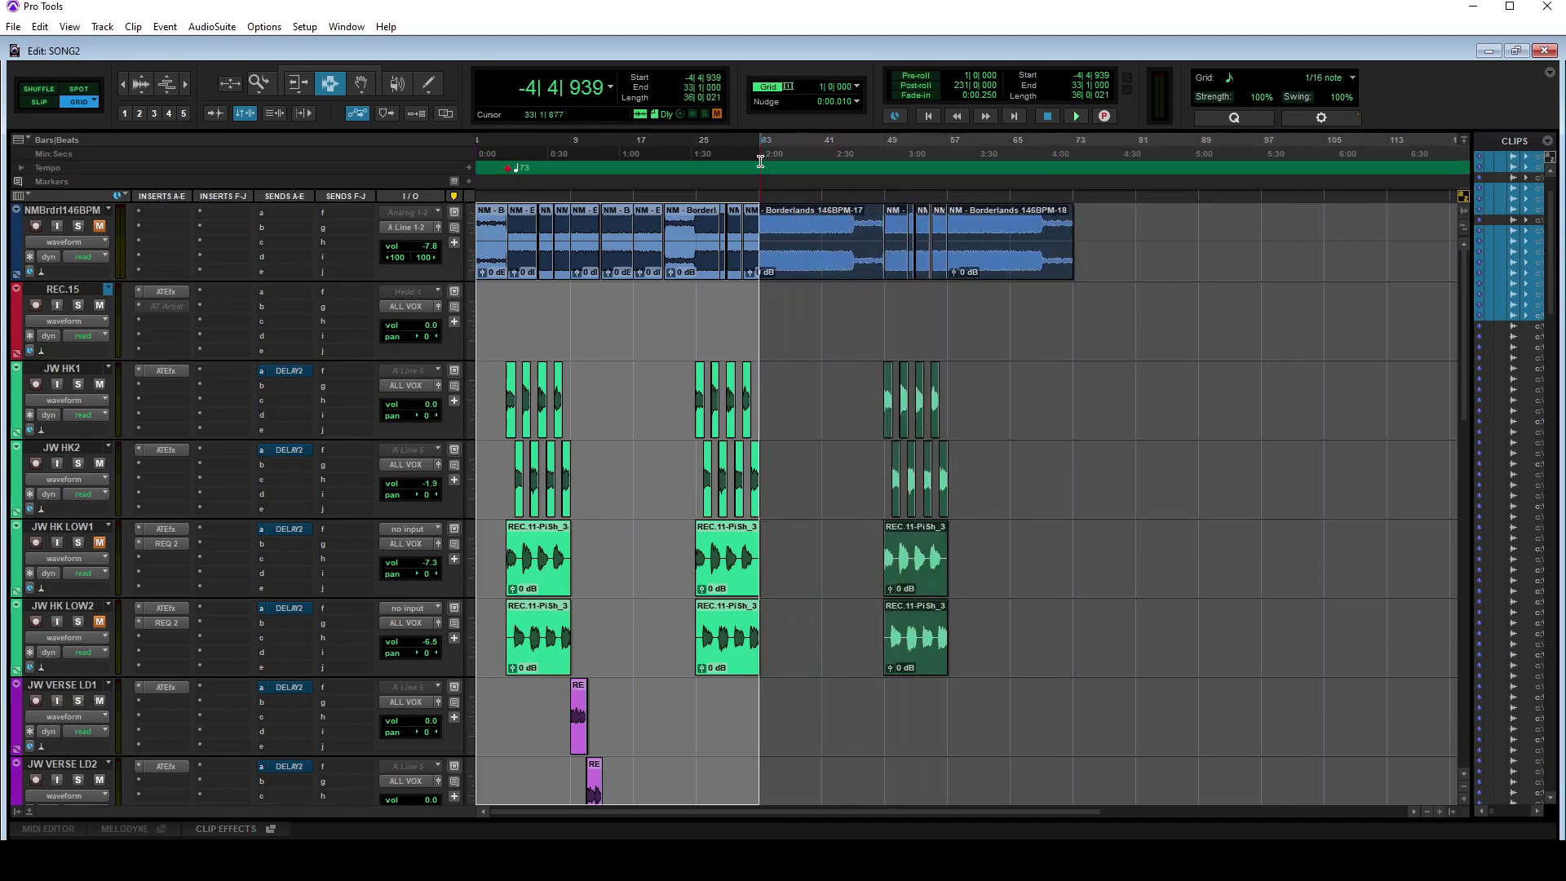
Step: Bounce the selection offline as OBSESSED, a 24-bit 48 kHz WAV plus MP3, into the session's Bounced Files folder
click(13, 26)
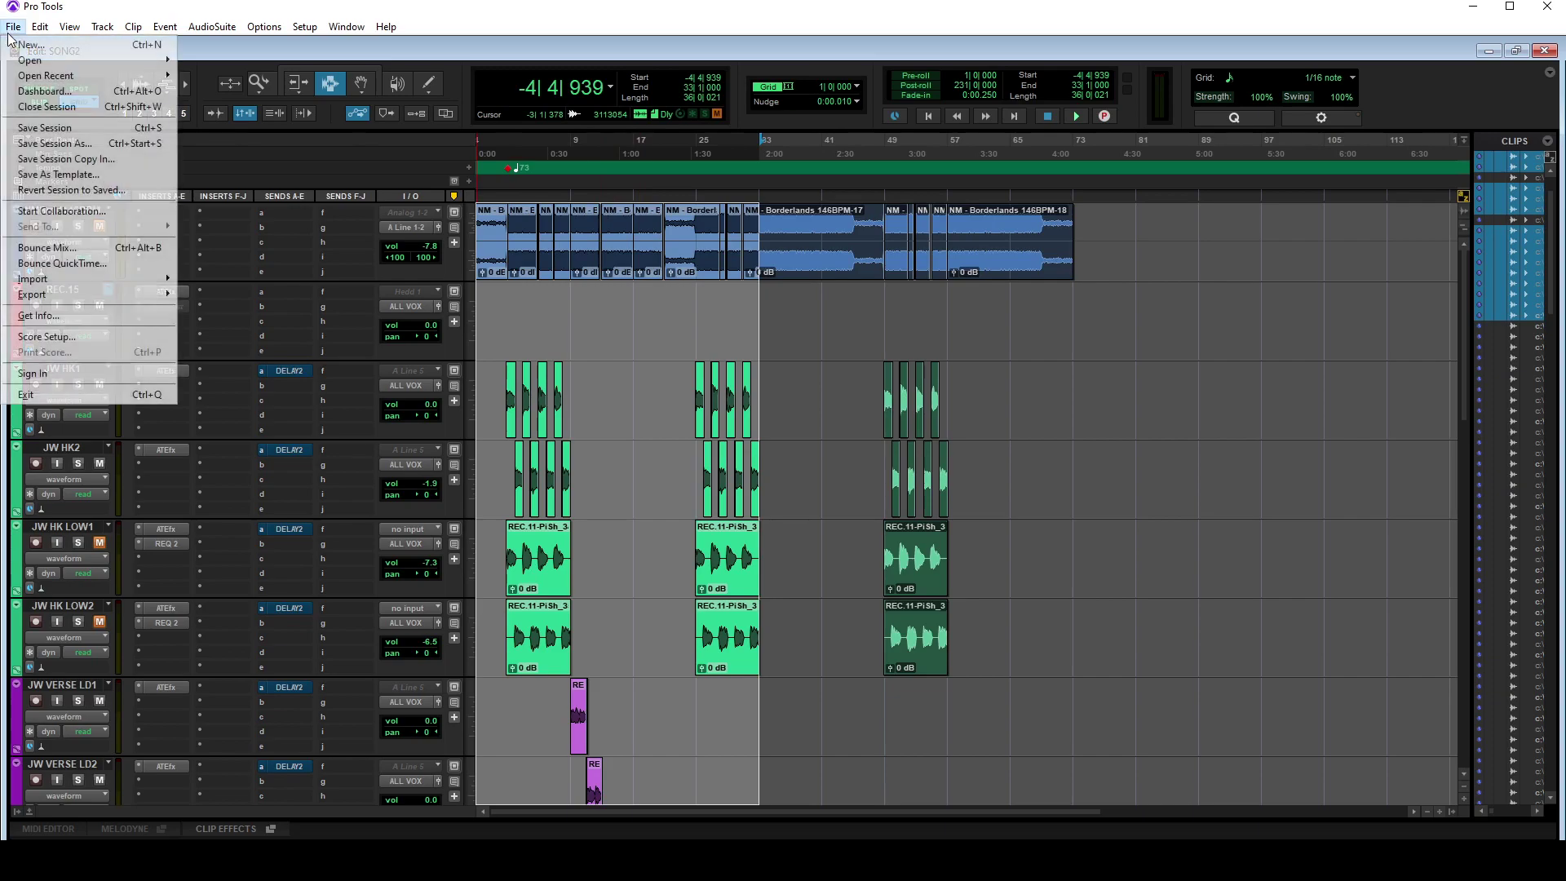
click(49, 243)
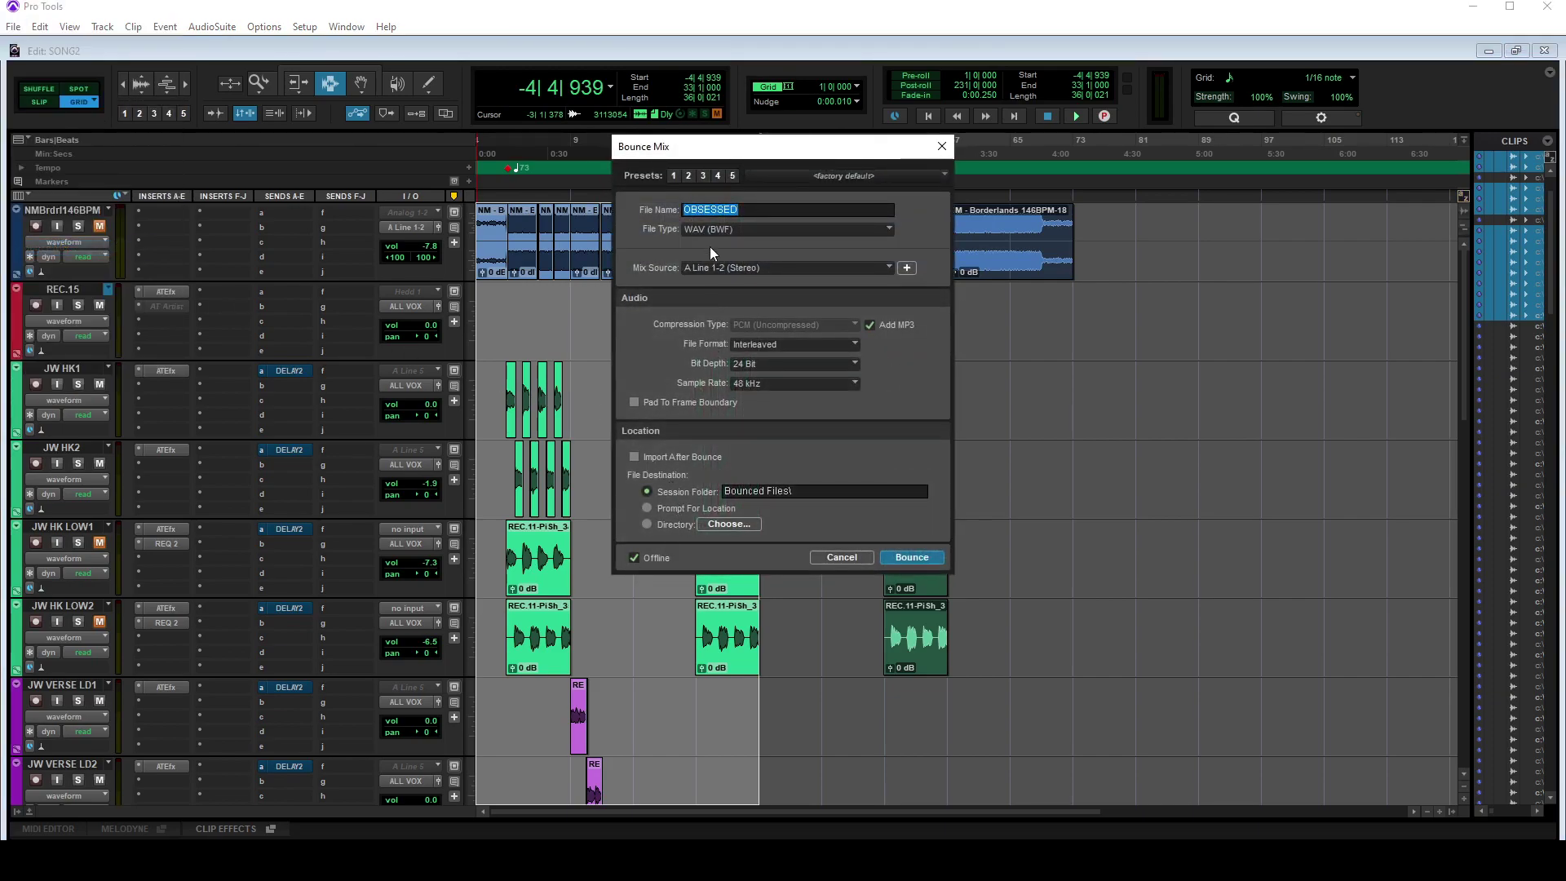
click(905, 556)
click(883, 465)
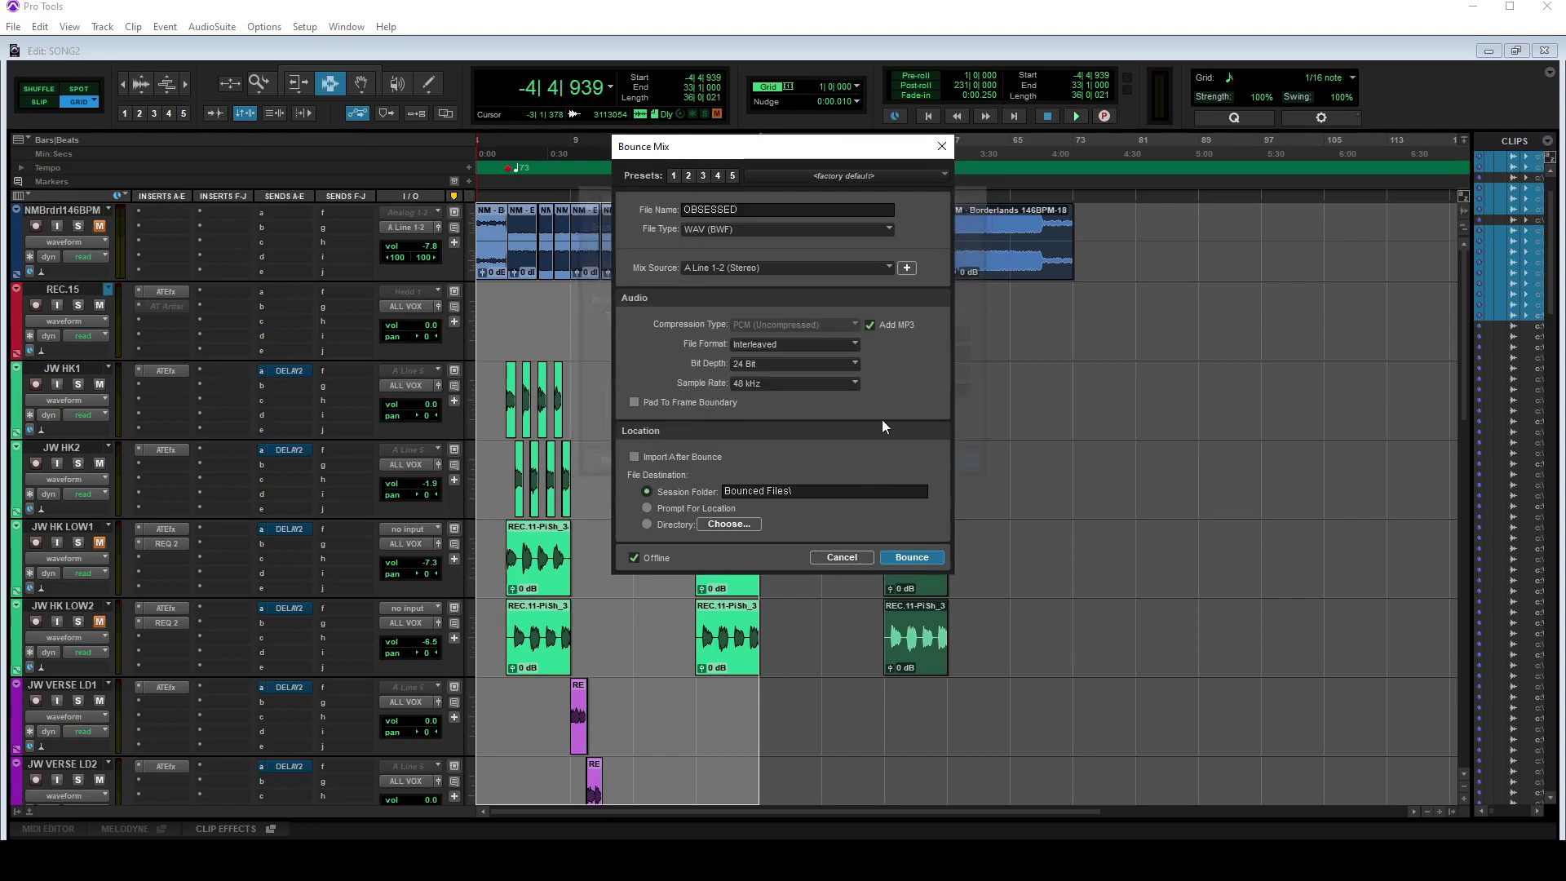
click(890, 556)
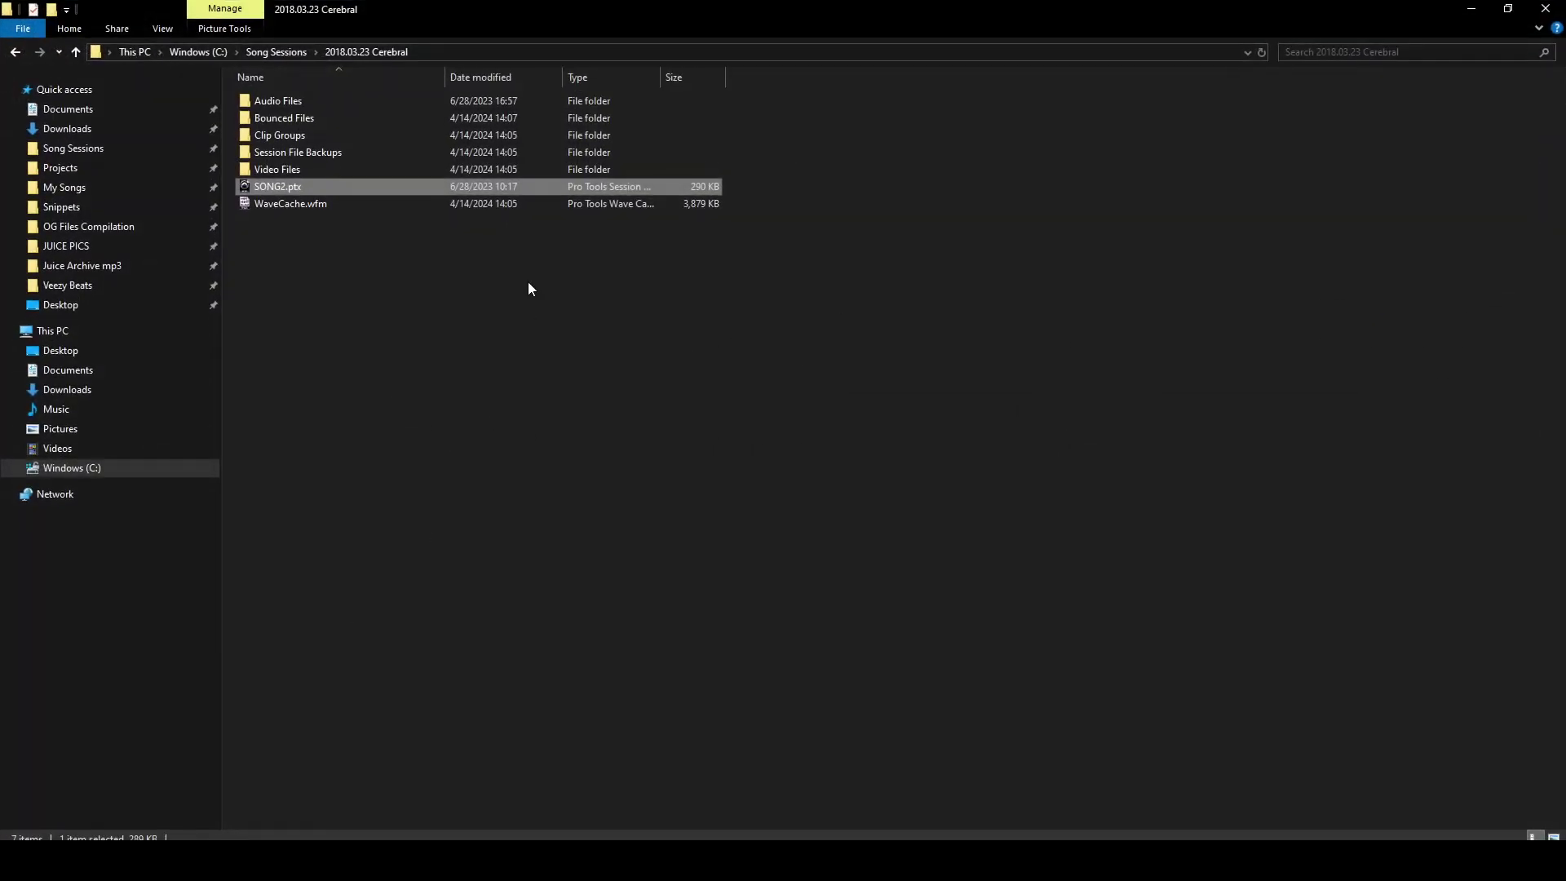
Step: Open the session's Audio Files folder in File Explorer and import NM - Borderlands 146BPM.wav into the FL Studio playlist
double_click(263, 102)
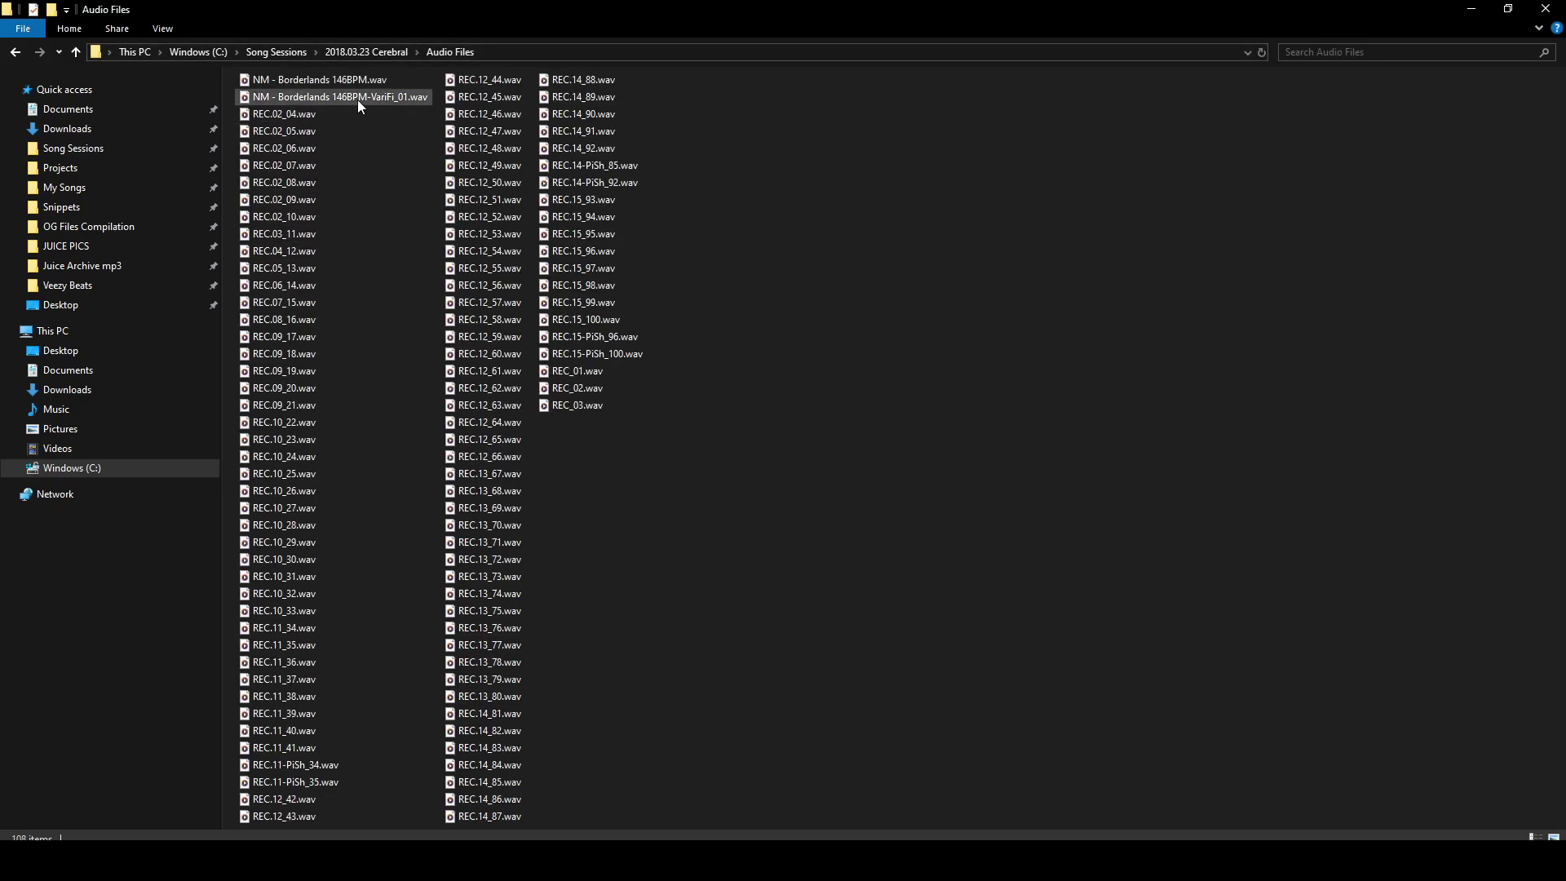
click(350, 80)
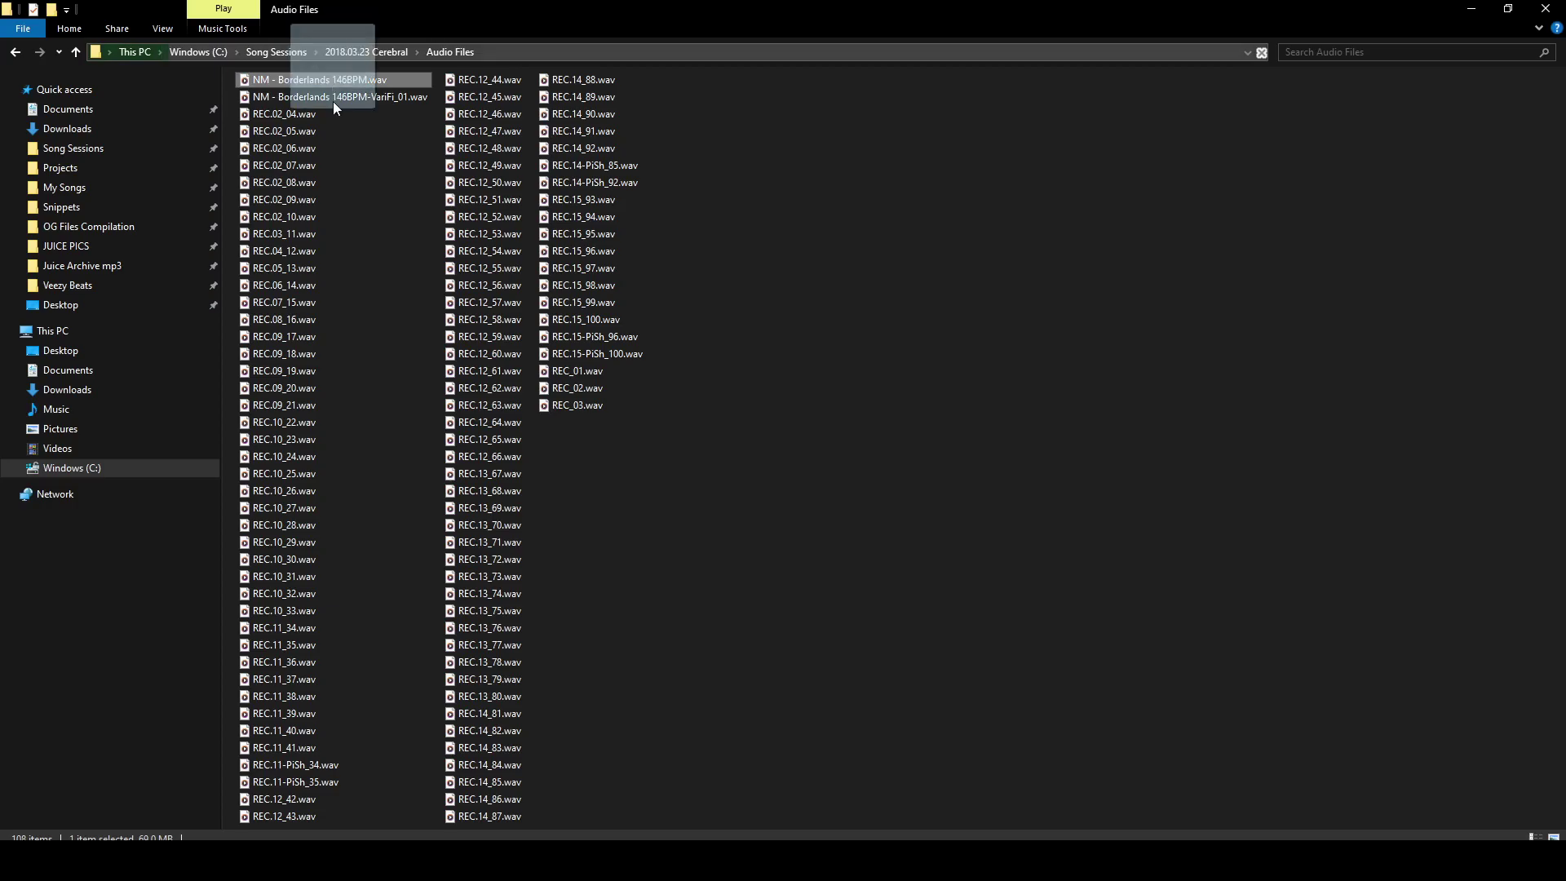
drag(193, 849, 193, 101)
Step: Set the project tempo to 146 BPM and slip the beat's audio so its drop lands on bar 9
drag(401, 17, 402, 8)
scroll(549, 192, up, 5)
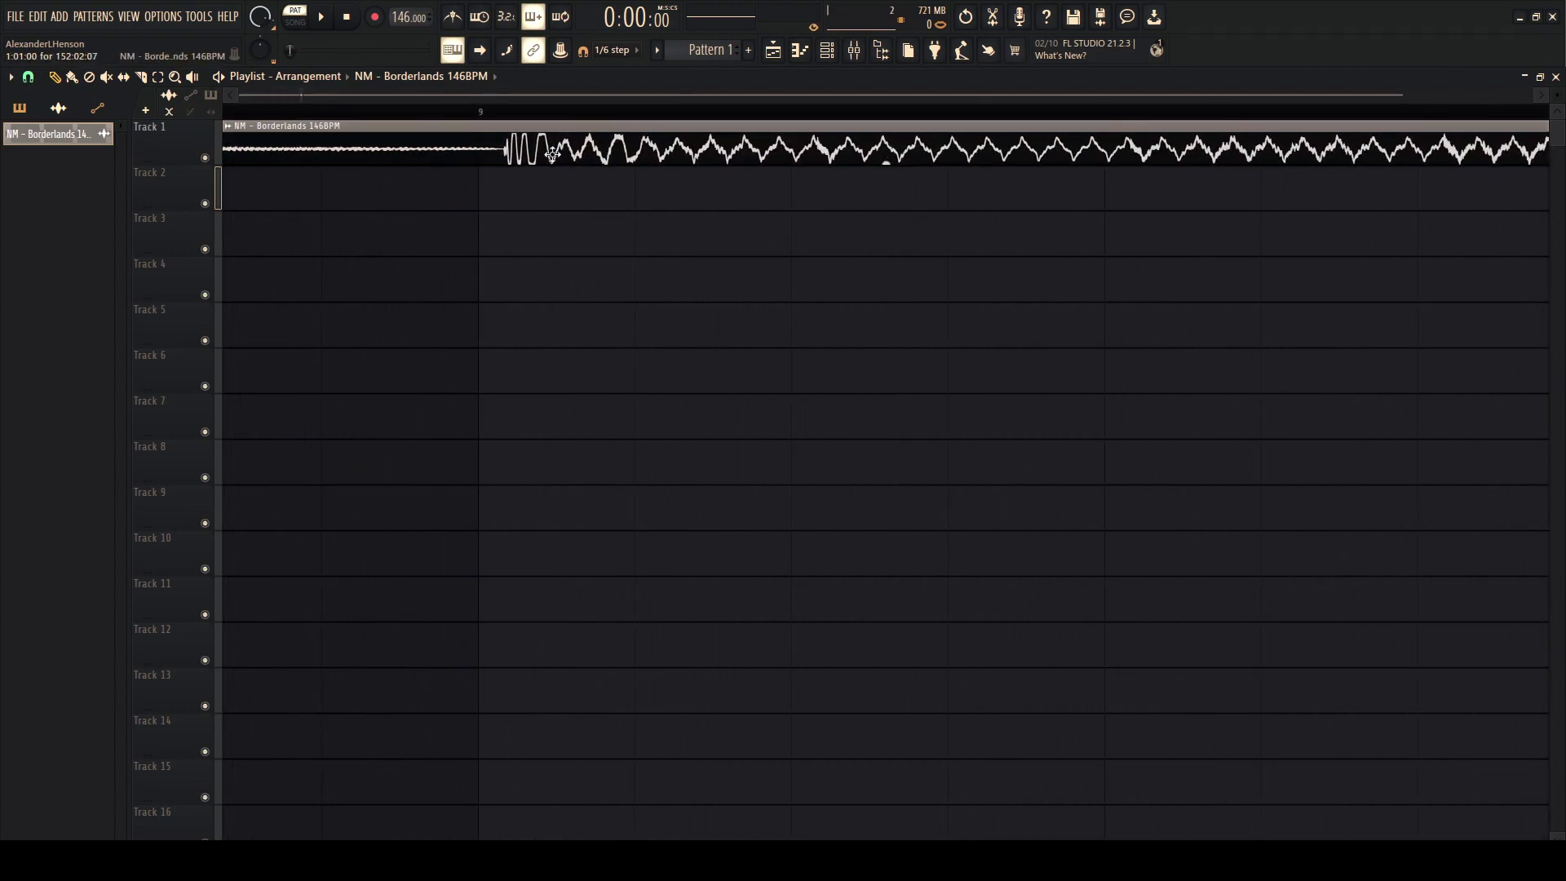
click(128, 80)
drag(553, 151, 533, 150)
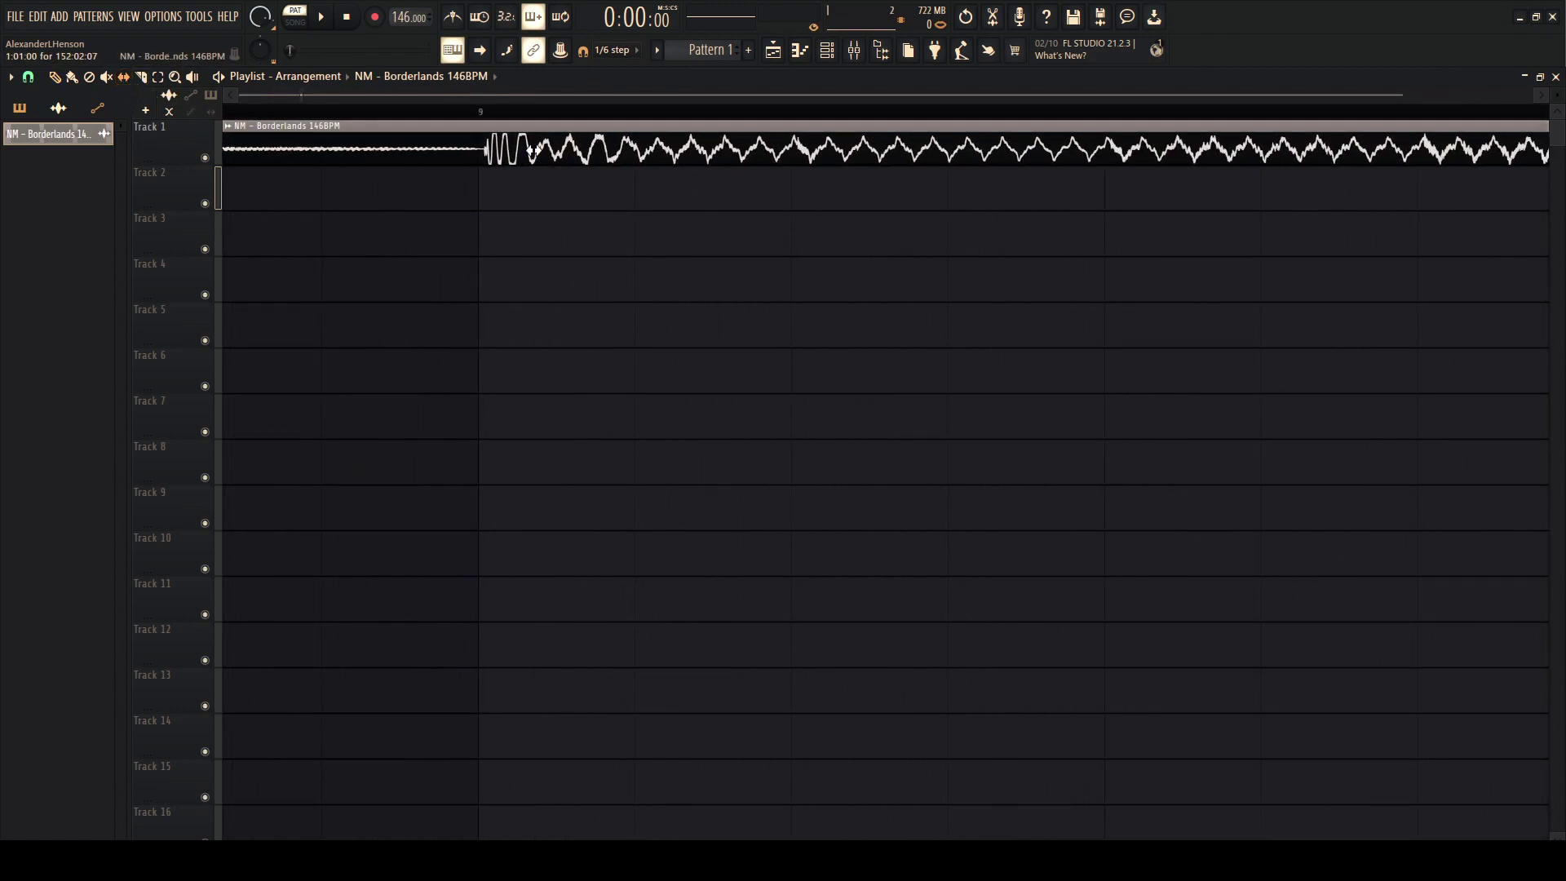
scroll(482, 238, down, 6)
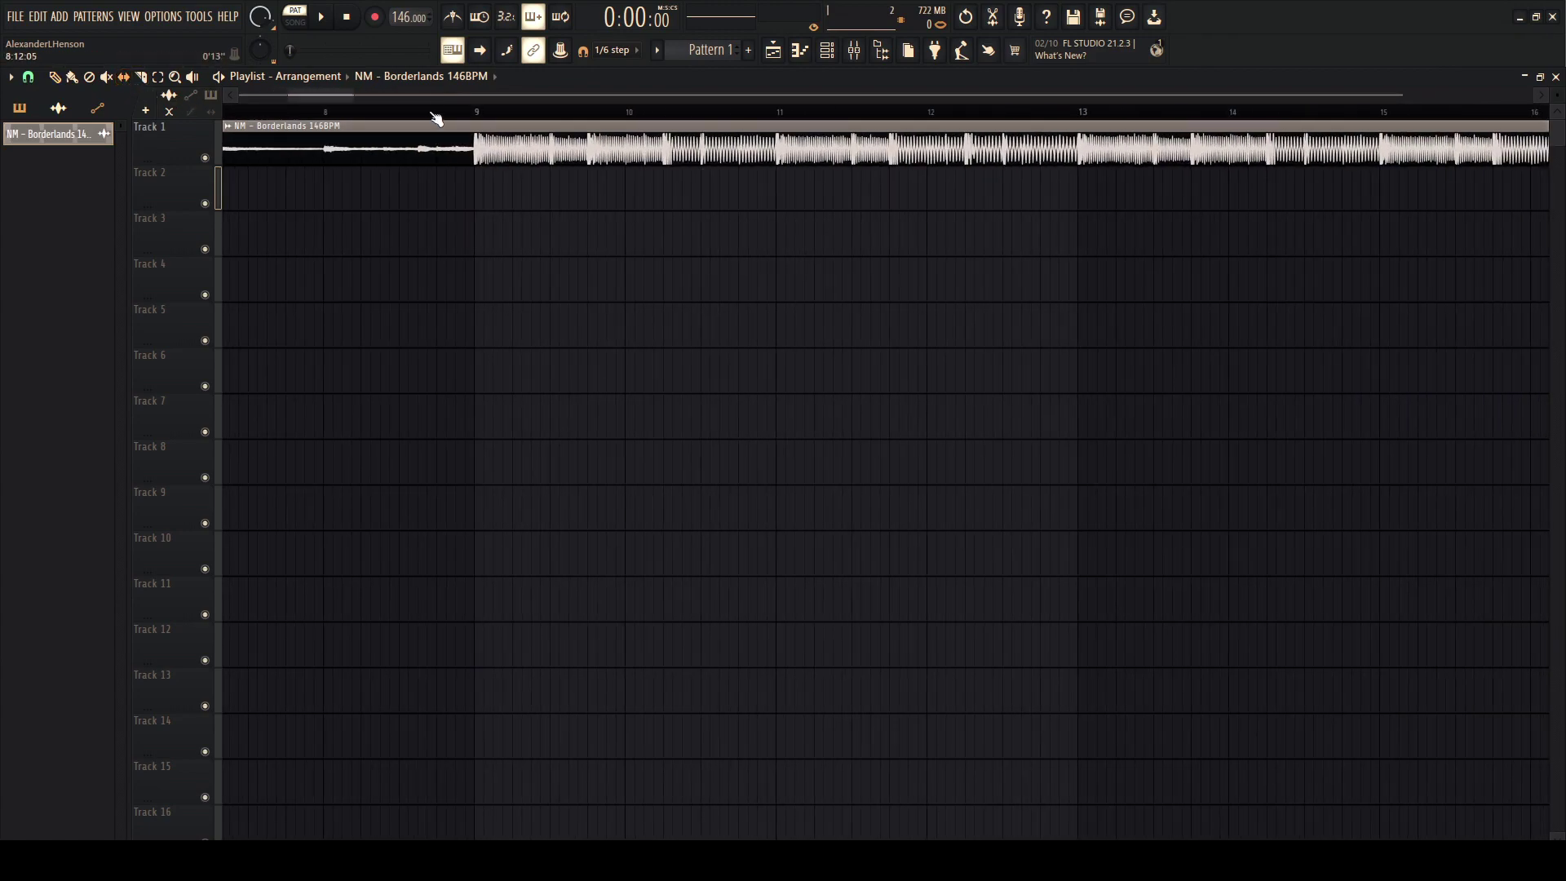
Step: Play the beat around bar 9, compare its waveform with the grid, and return the playhead to the start
drag(426, 112, 421, 113)
key(space)
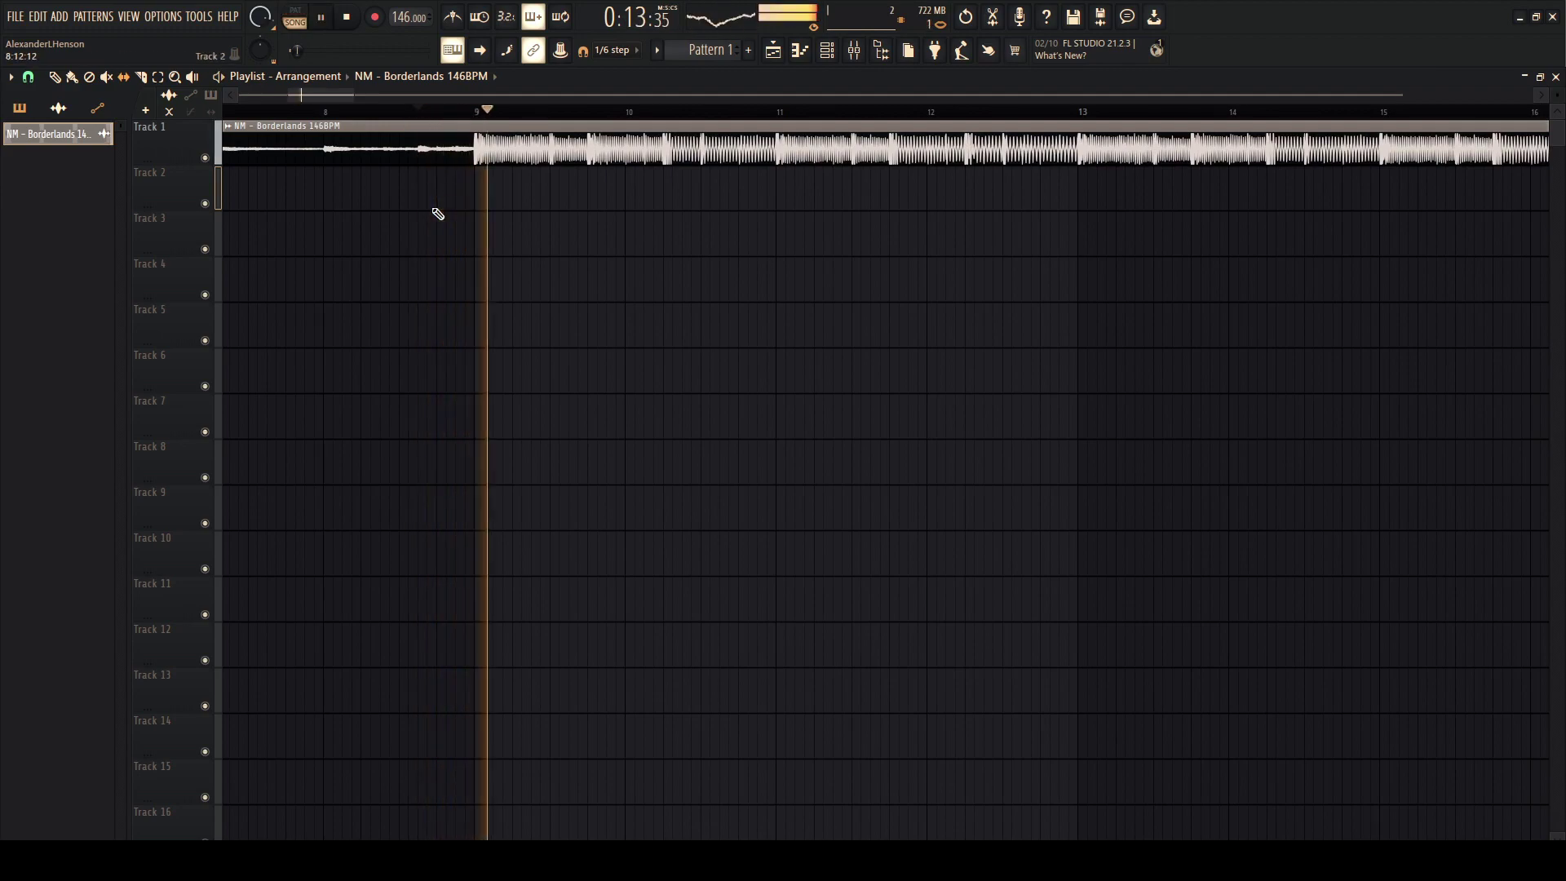
scroll(558, 198, up, 3)
scroll(489, 192, up, 2)
key(space)
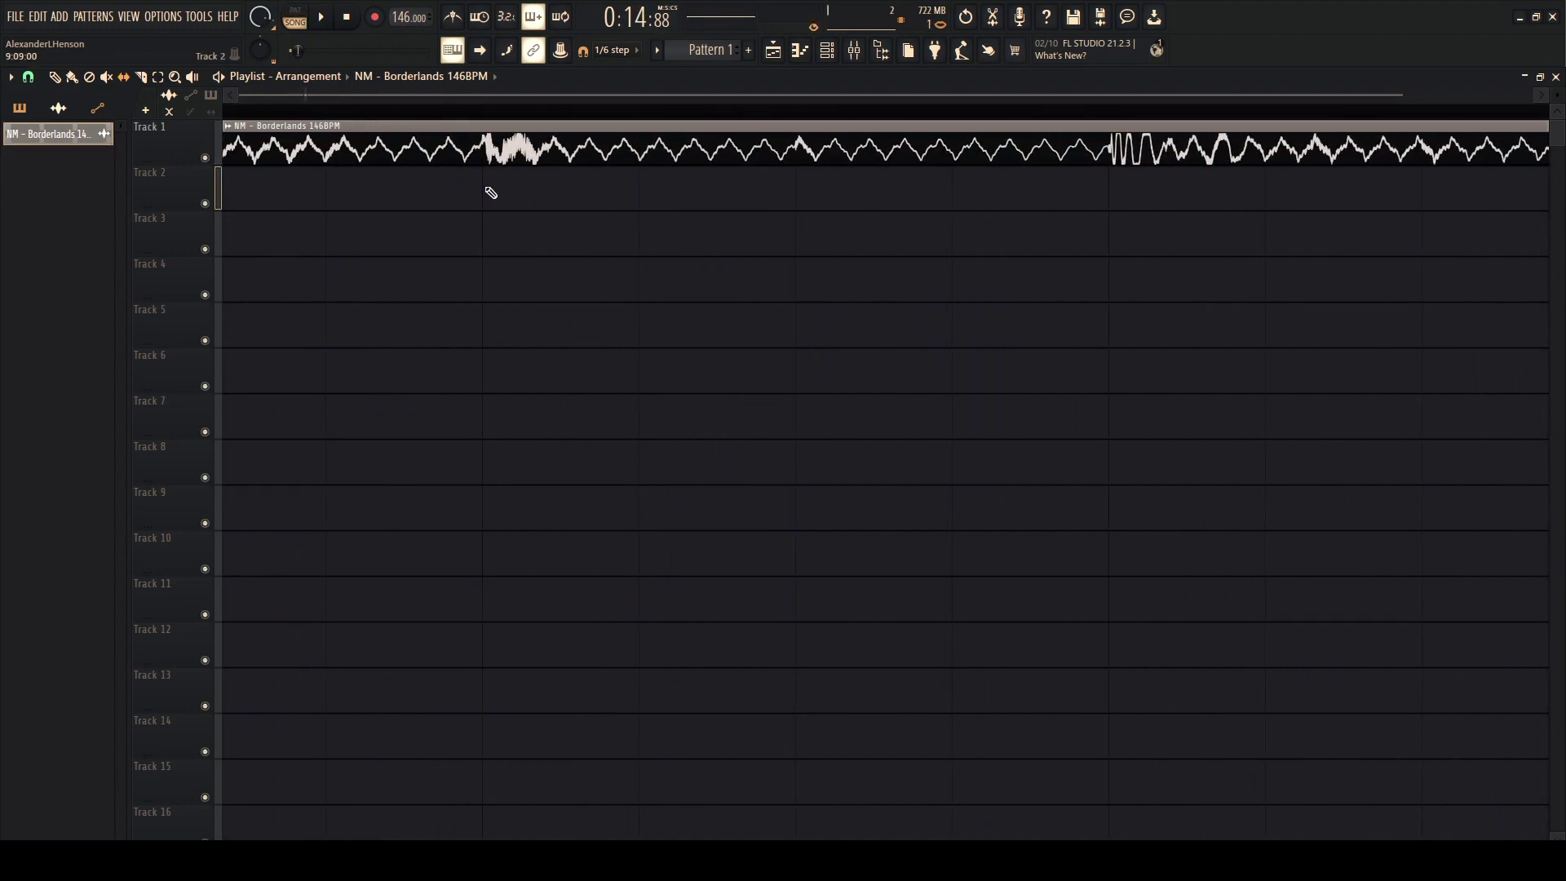
click(482, 112)
scroll(383, 123, down, 8)
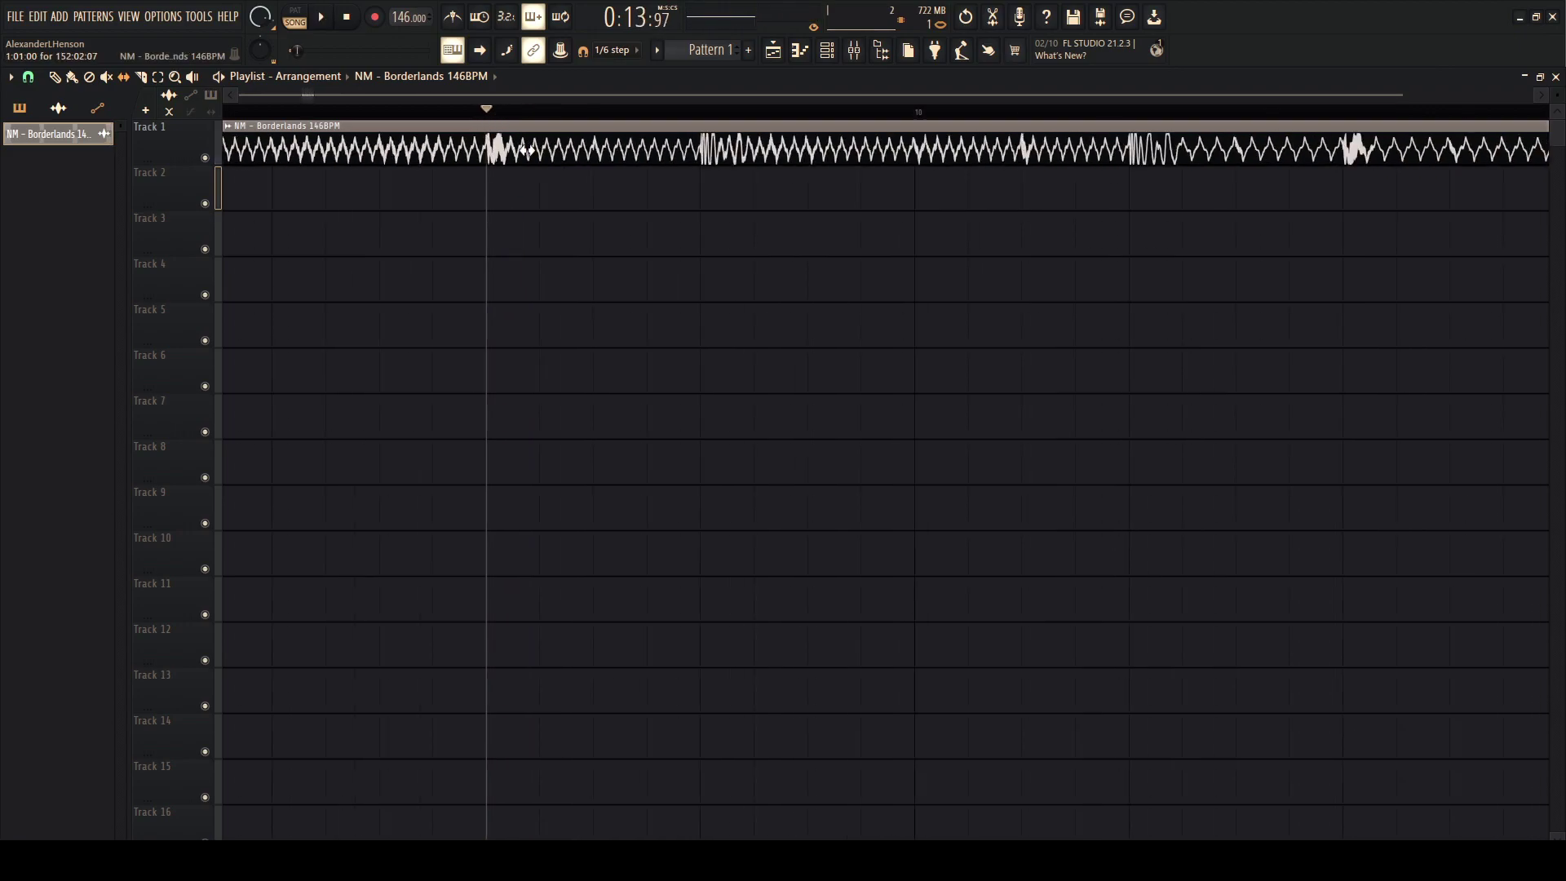
click(225, 112)
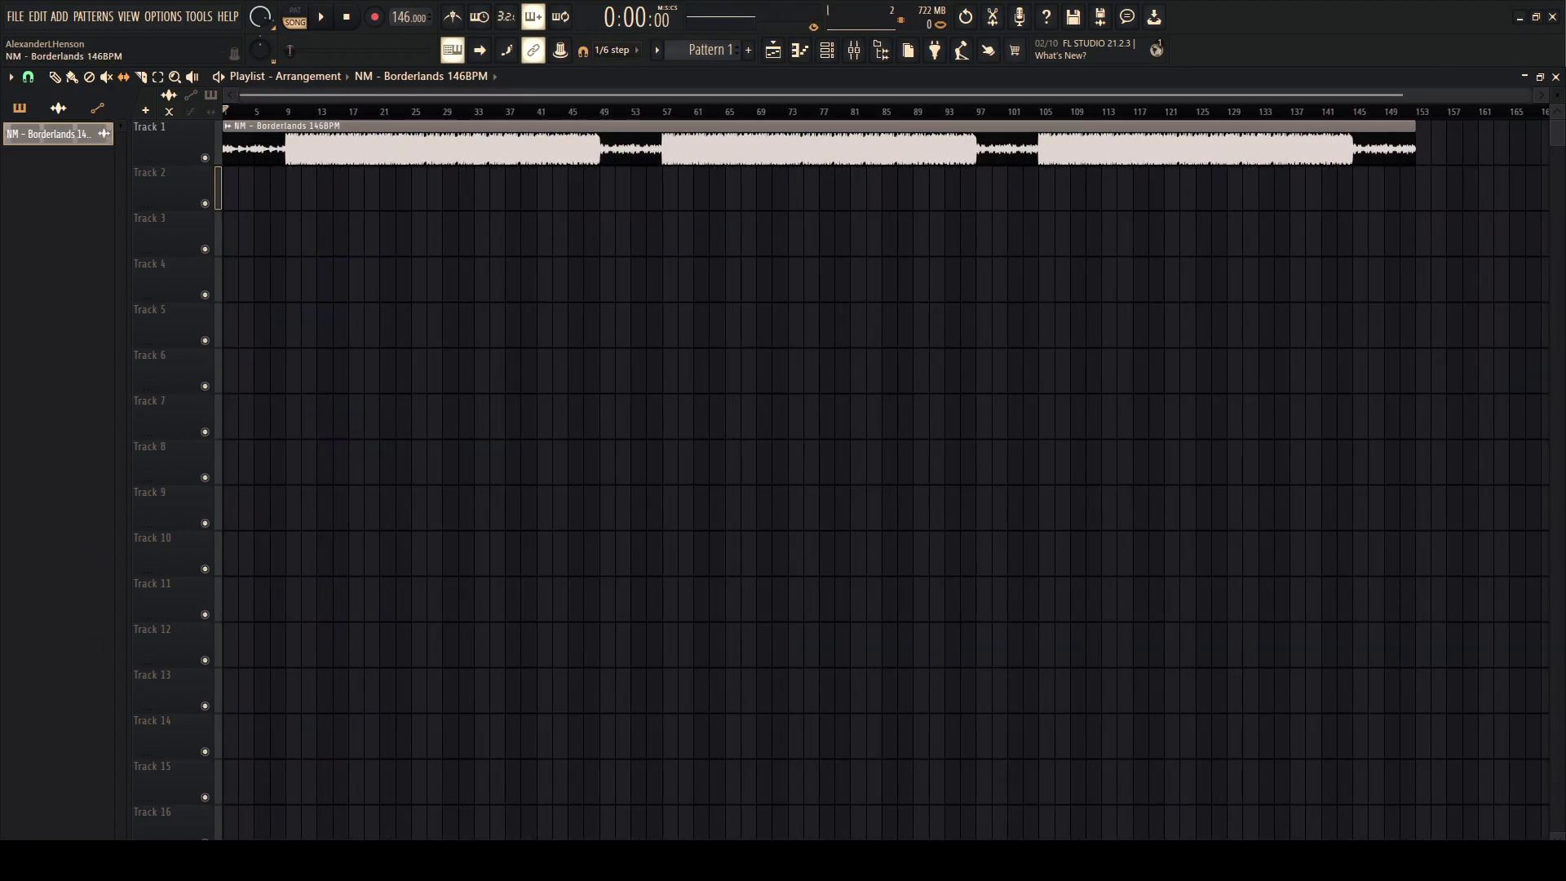
Step: Import OBSESSED from the Bounced Files folder into the FL Studio playlist and place it at the start of Track 4
click(408, 860)
key(alt+Left)
double_click(275, 123)
drag(277, 103, 294, 212)
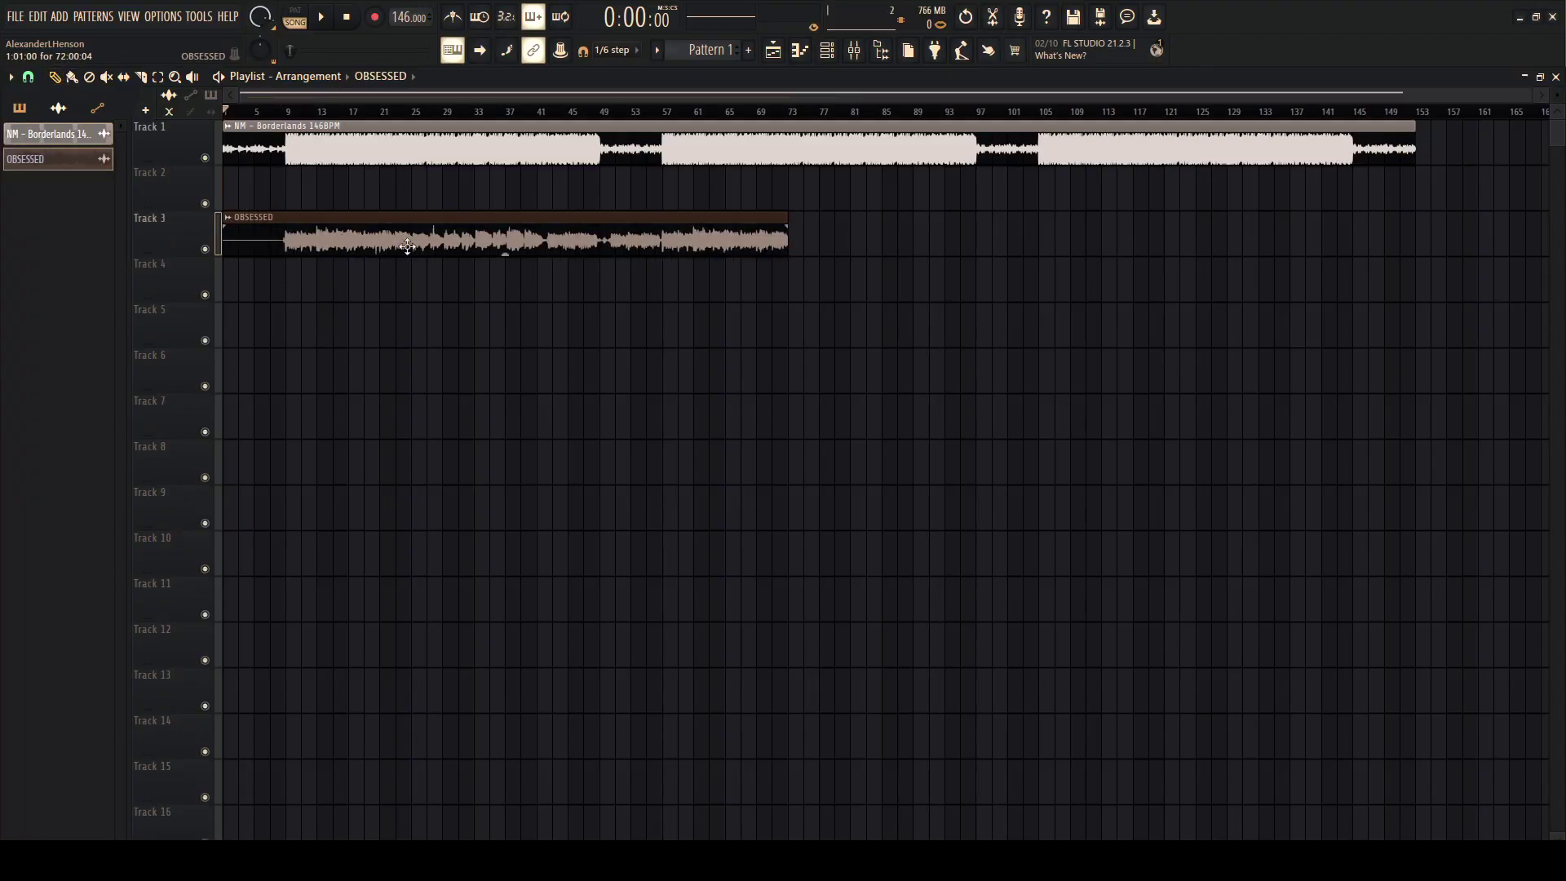
drag(407, 246, 296, 315)
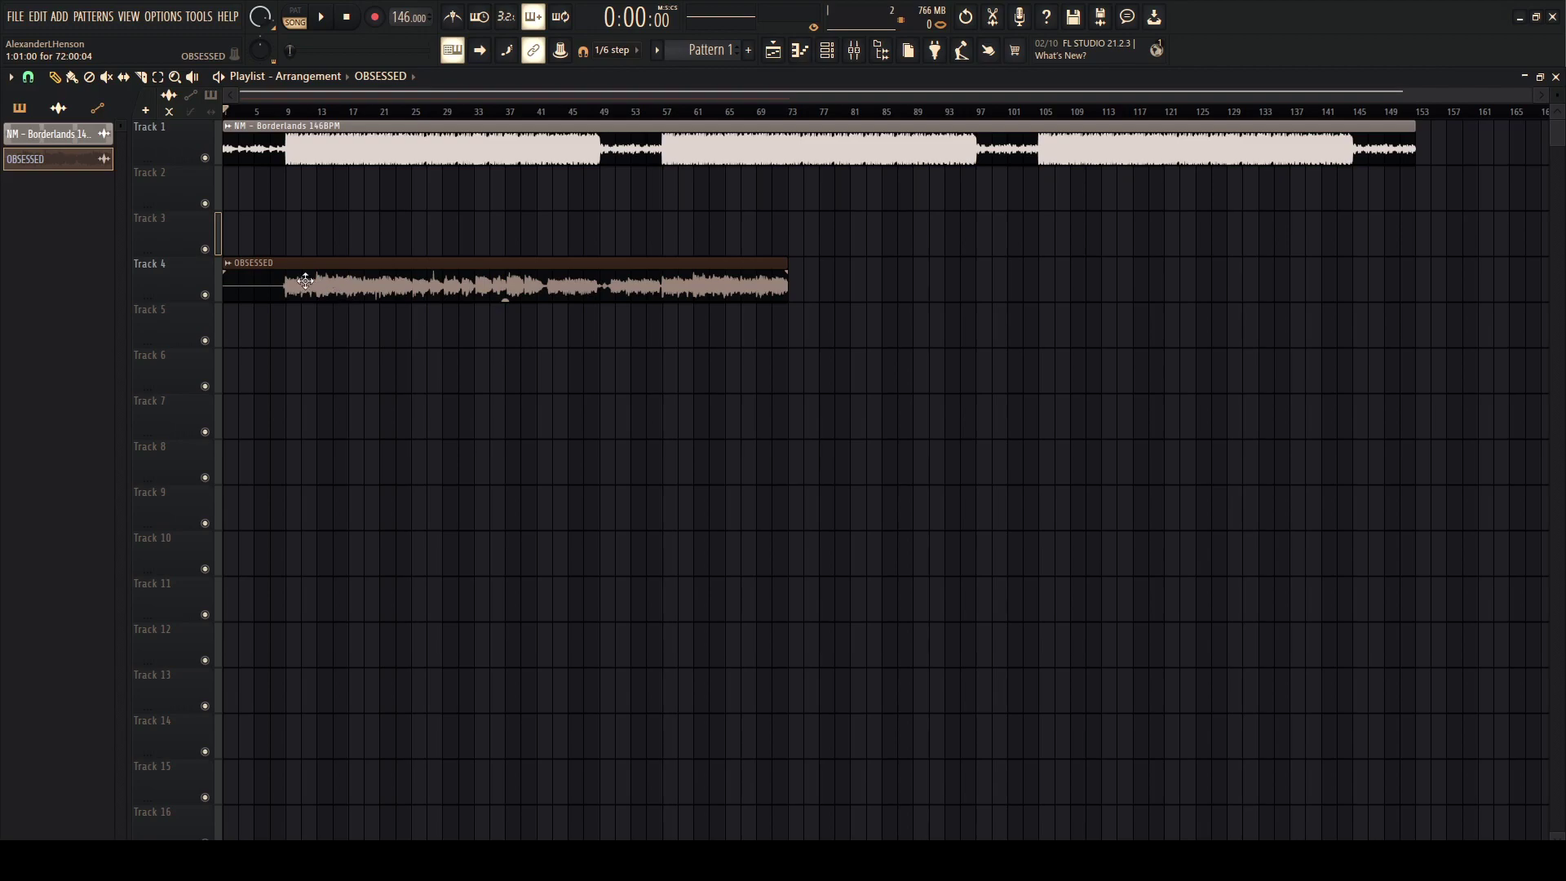
Step: Make Track 1 an audio track linked to mixer Insert 1 and auto-name it after the NM - Borderlands 146BPM clip
right_click(174, 139)
mouse_move(207, 224)
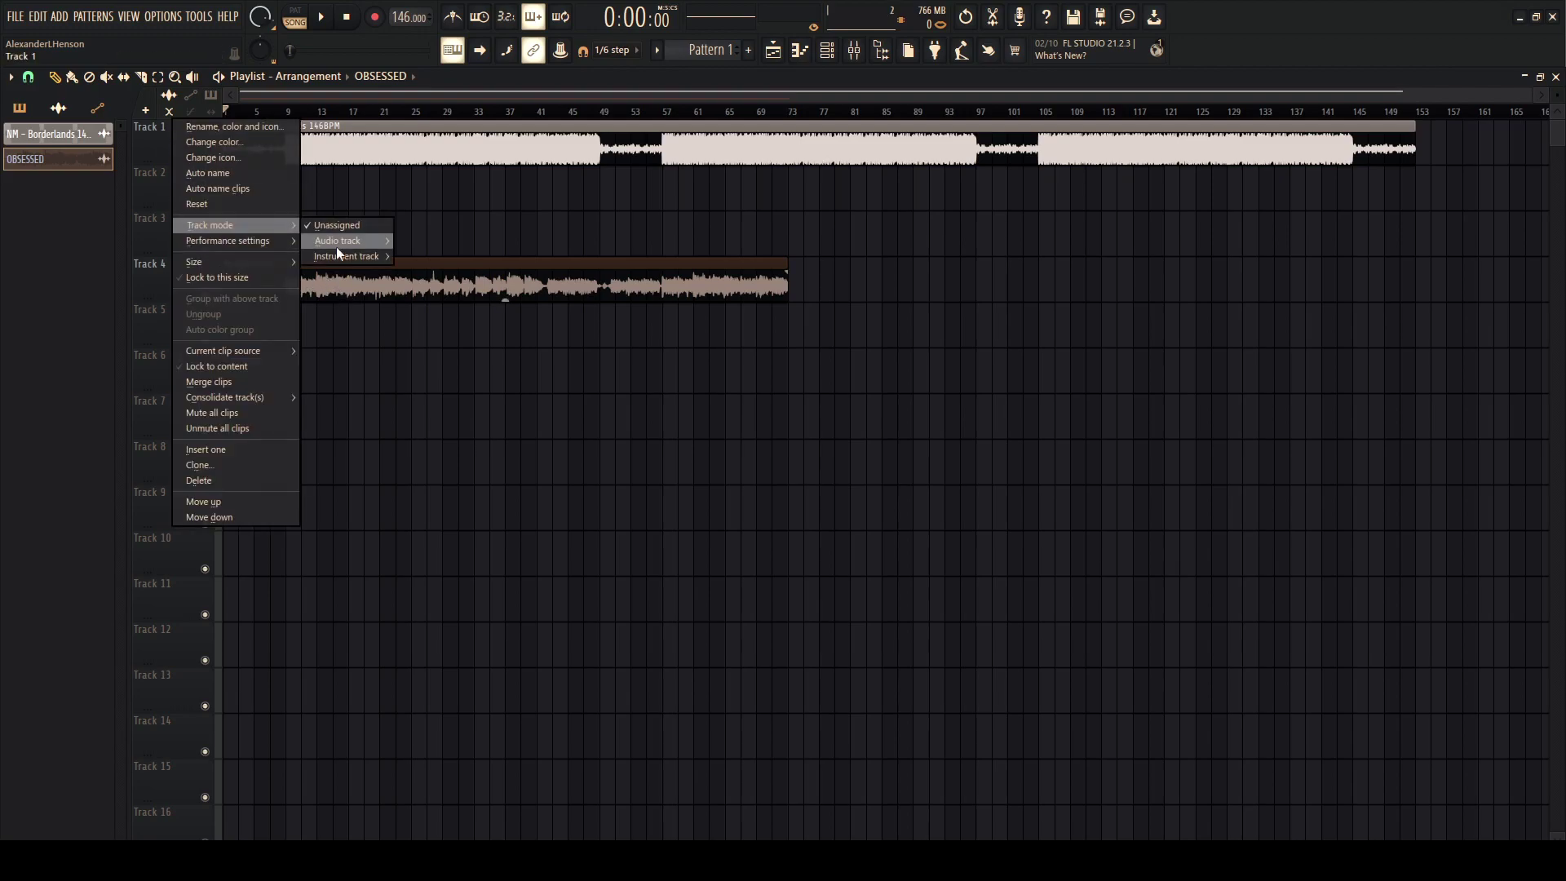
click(336, 246)
click(428, 21)
right_click(148, 153)
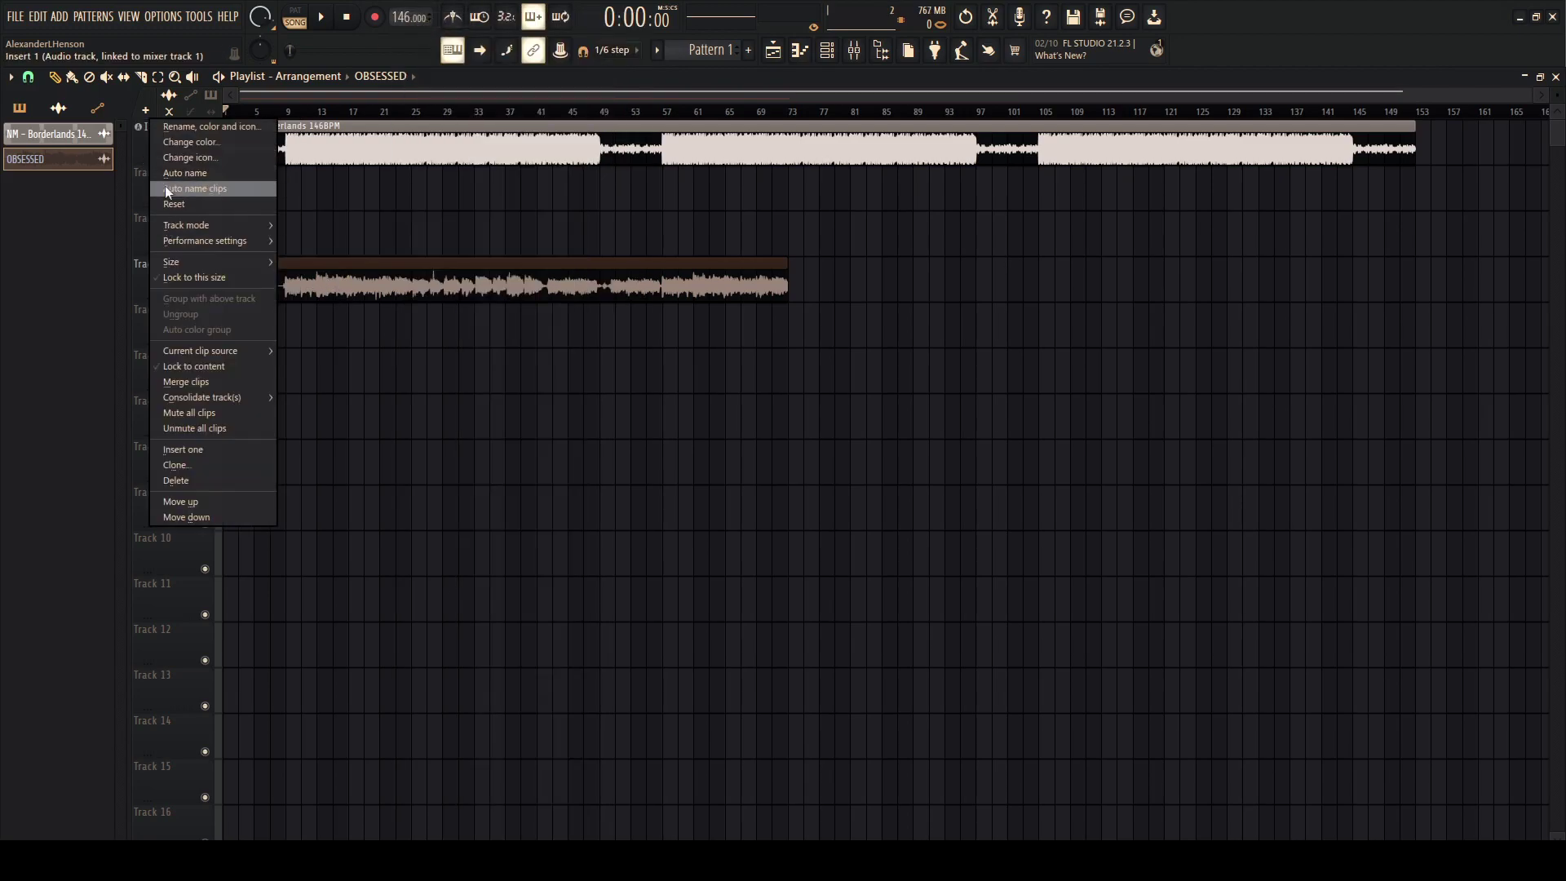
click(165, 174)
Step: Load the saved MASTER preset with SSLComp Stereo and L2 Stereo onto the mixer's master track
click(853, 49)
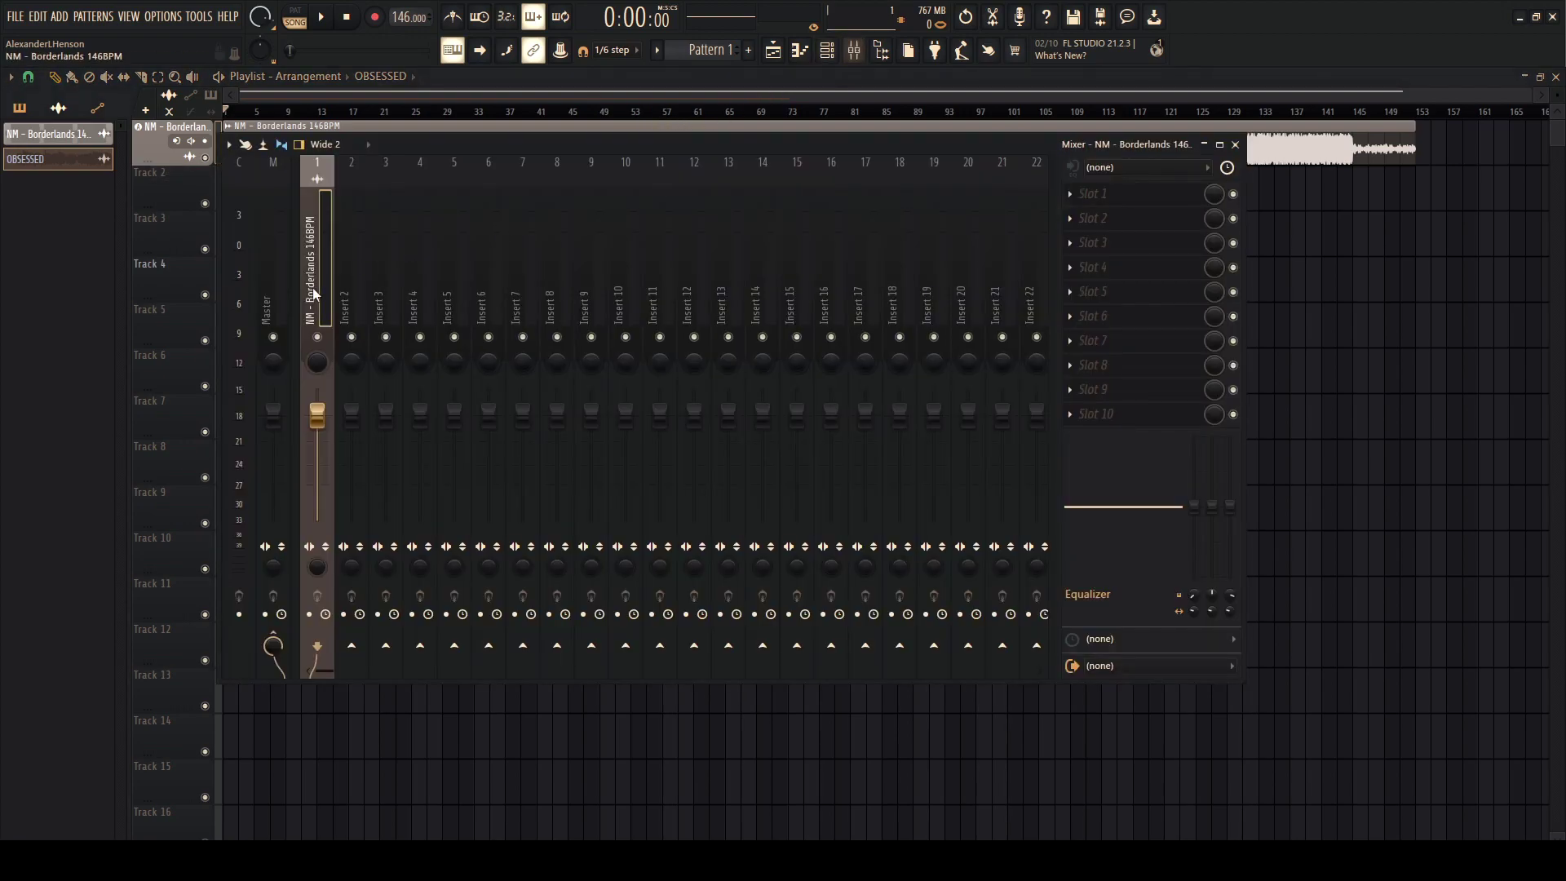
right_click(292, 155)
mouse_move(344, 256)
click(487, 370)
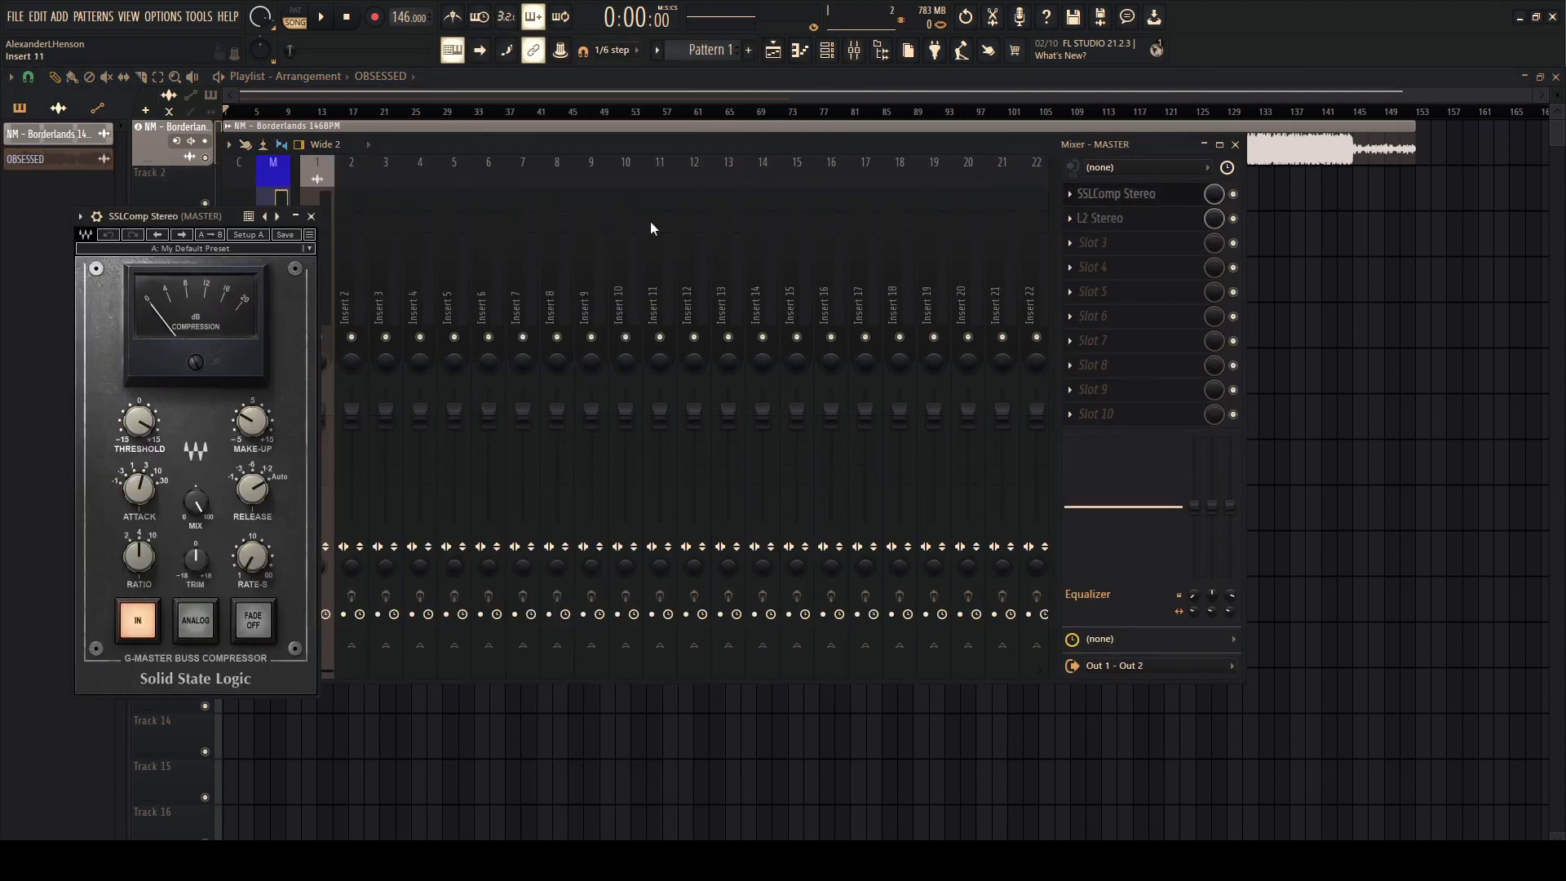
Step: Inspect the SSLComp Stereo and L2 Stereo settings side by side with the mixer hidden, and close both plug-in windows
drag(189, 222, 462, 168)
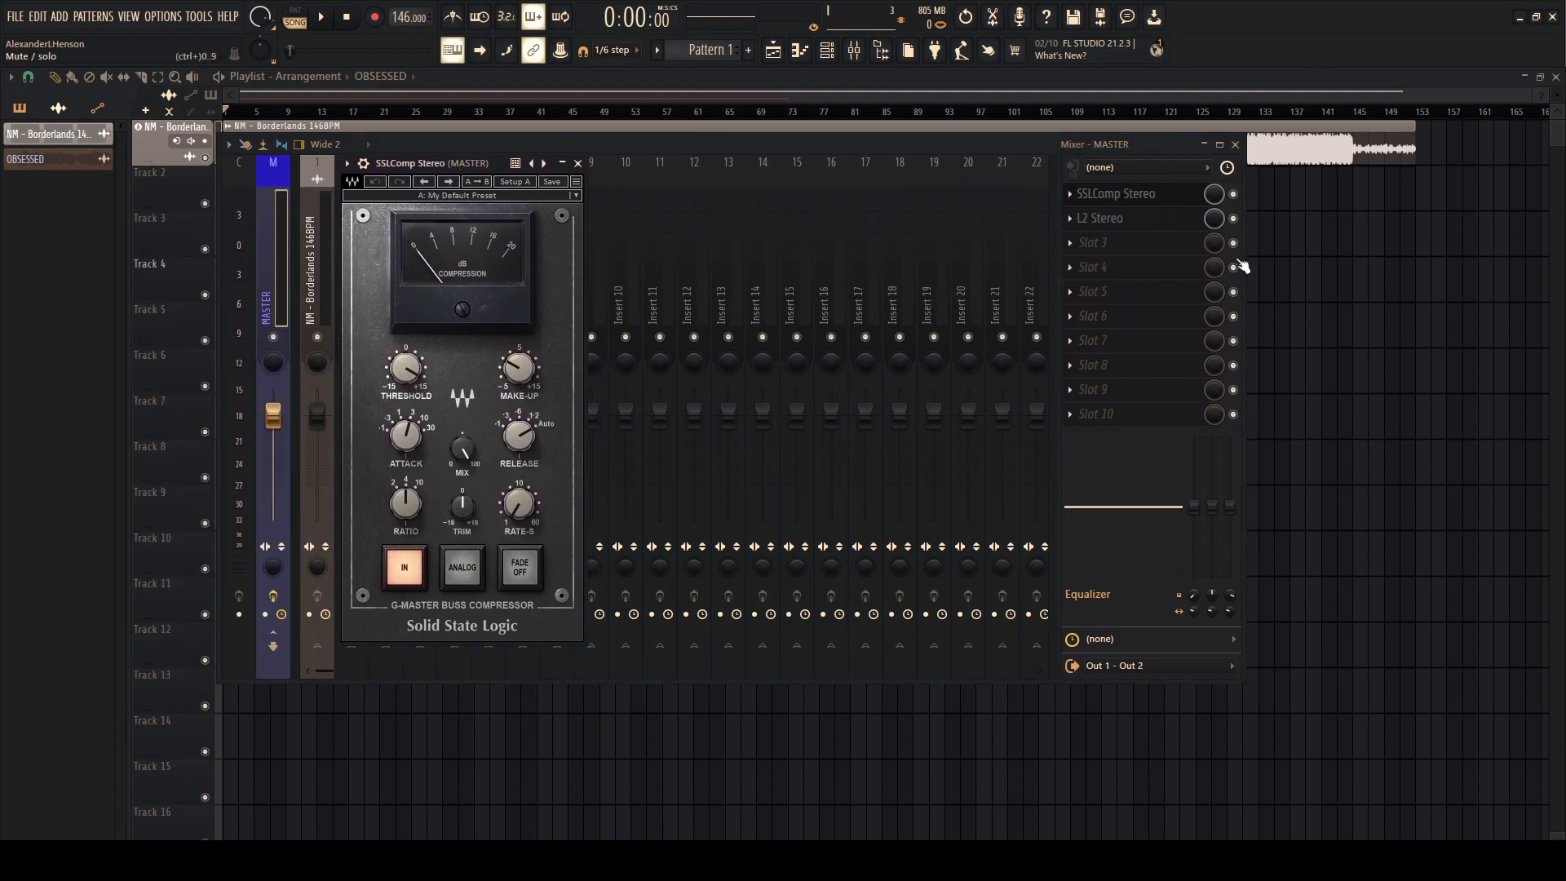
drag(278, 189, 808, 185)
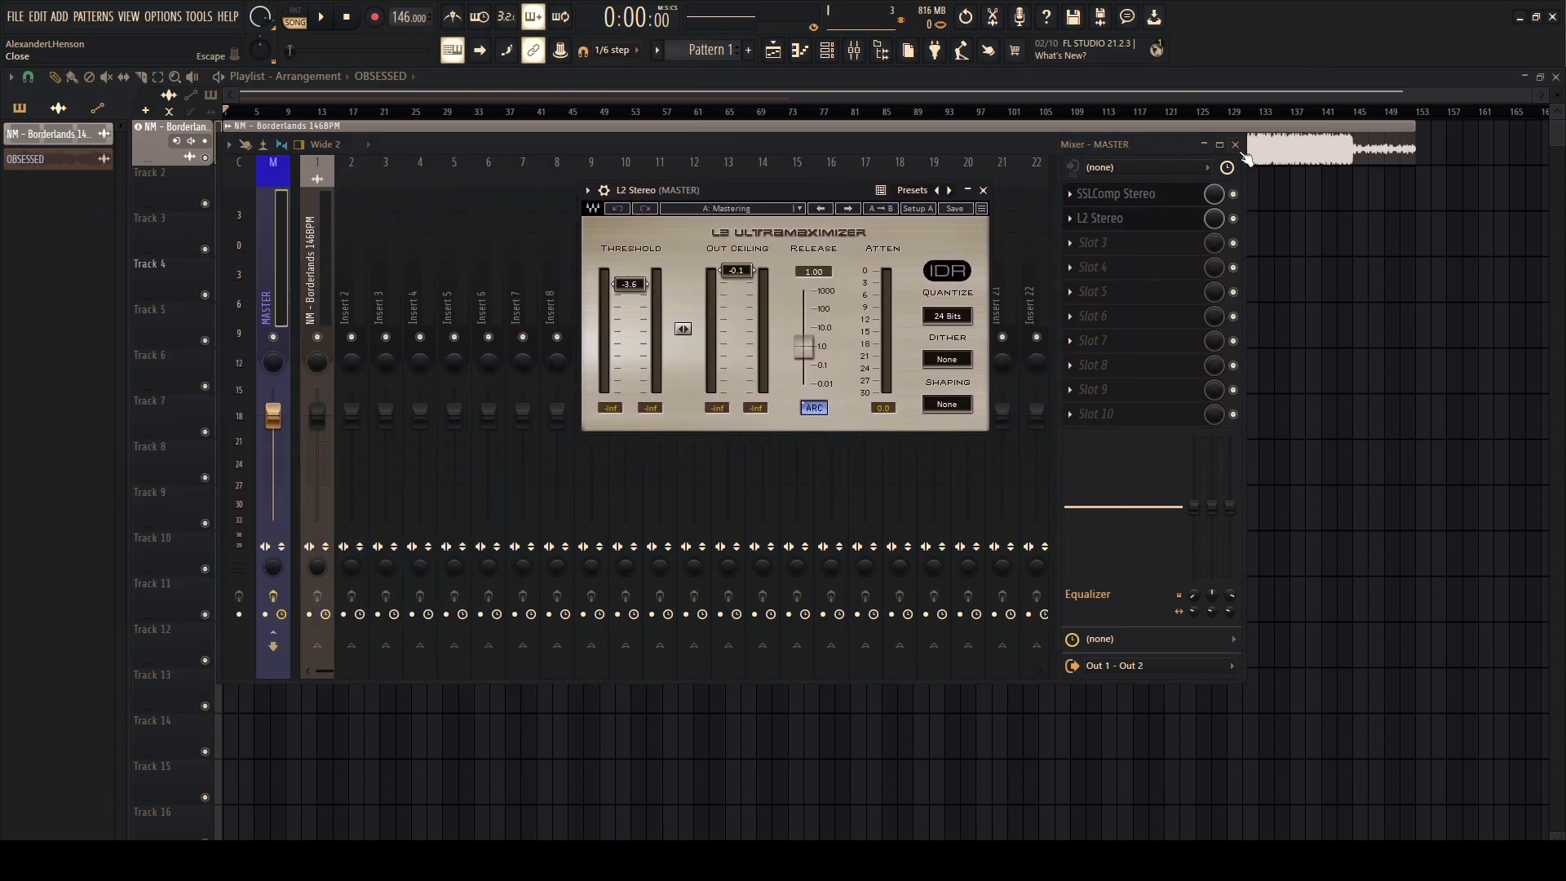
key(F9)
drag(681, 189, 692, 163)
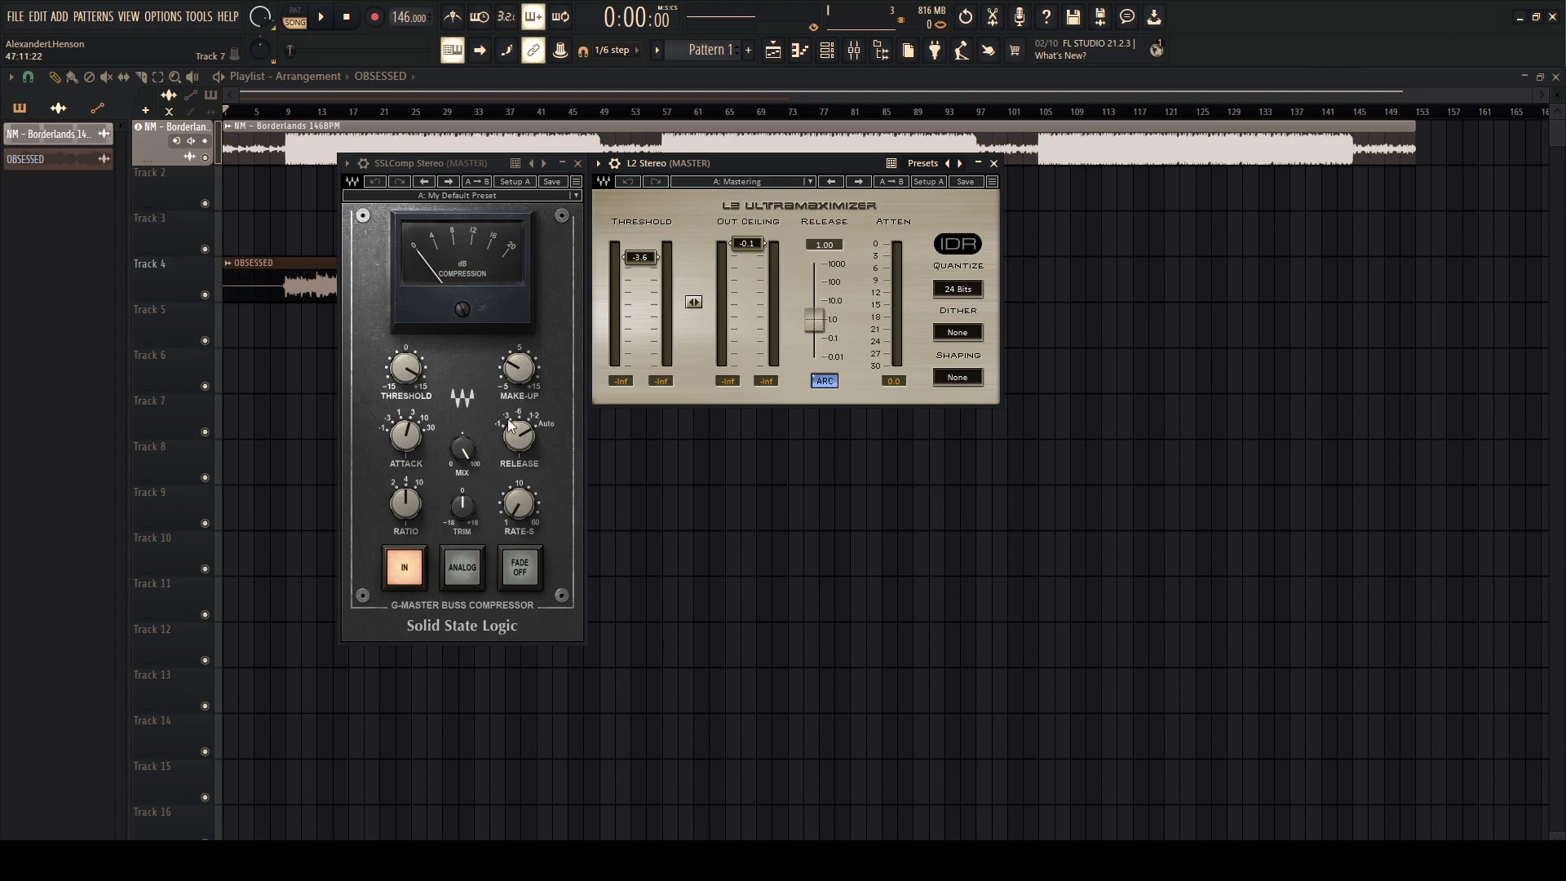
click(530, 390)
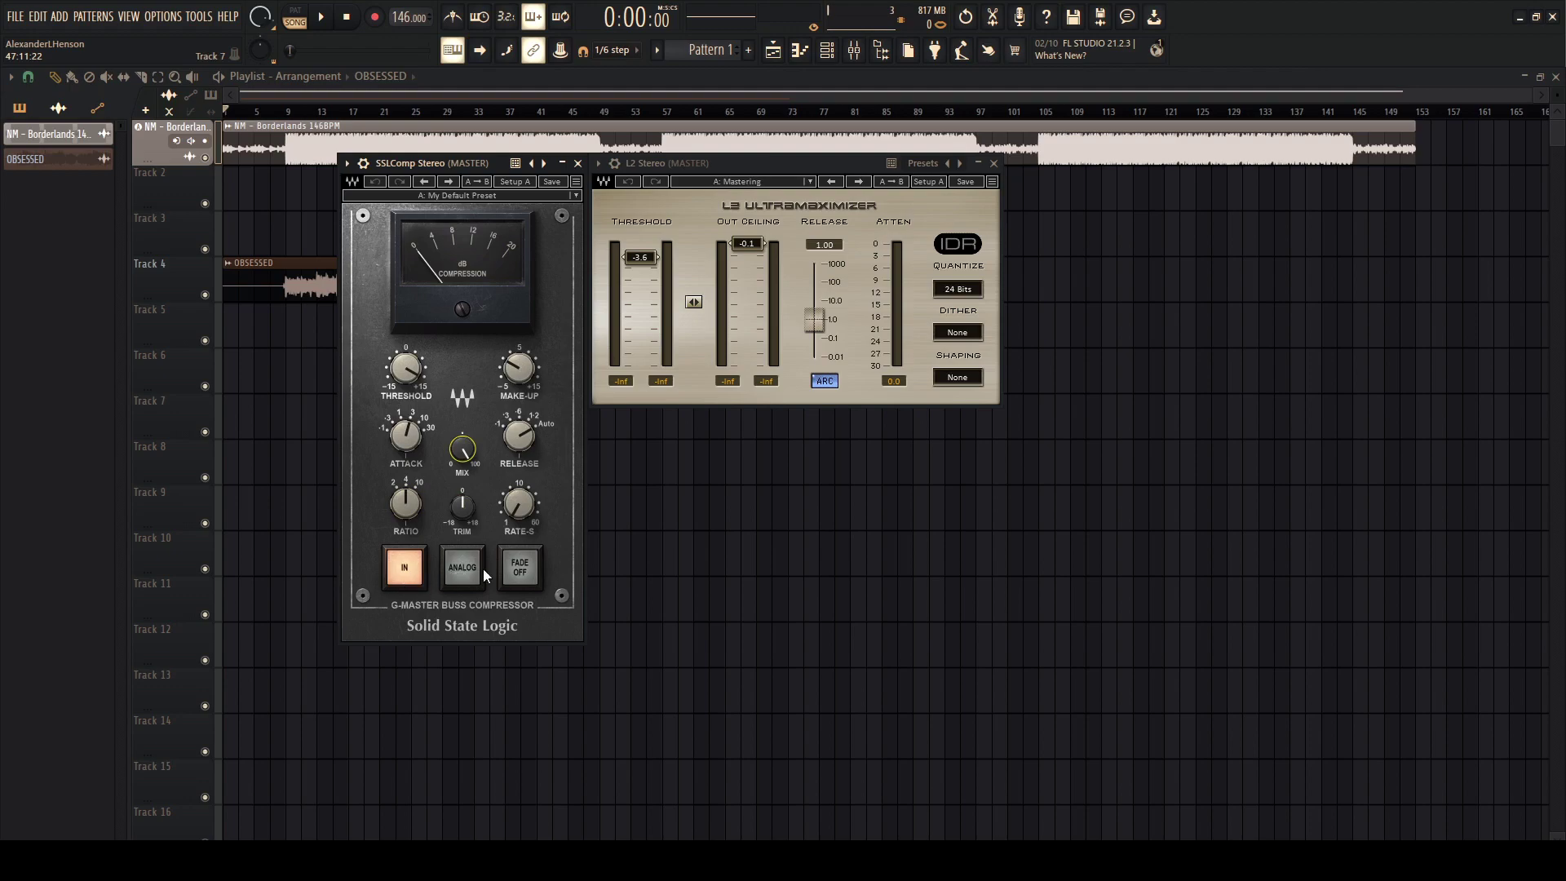
click(578, 164)
click(993, 163)
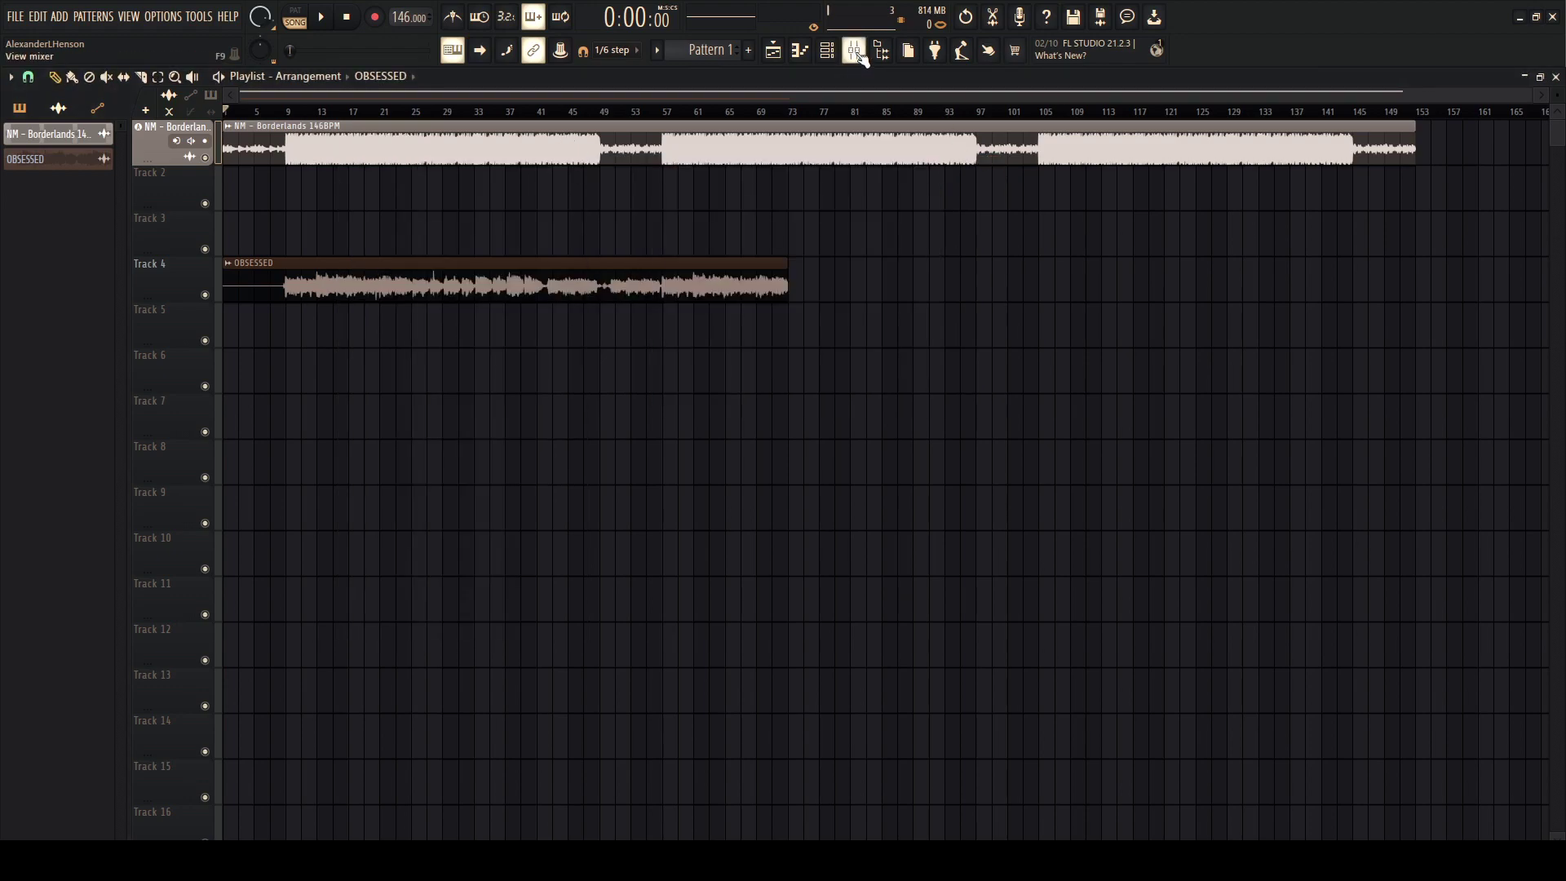
Step: Lower the NM - Borderlands 146BPM mixer track to -15.0 dB, checking the level during playback
click(854, 50)
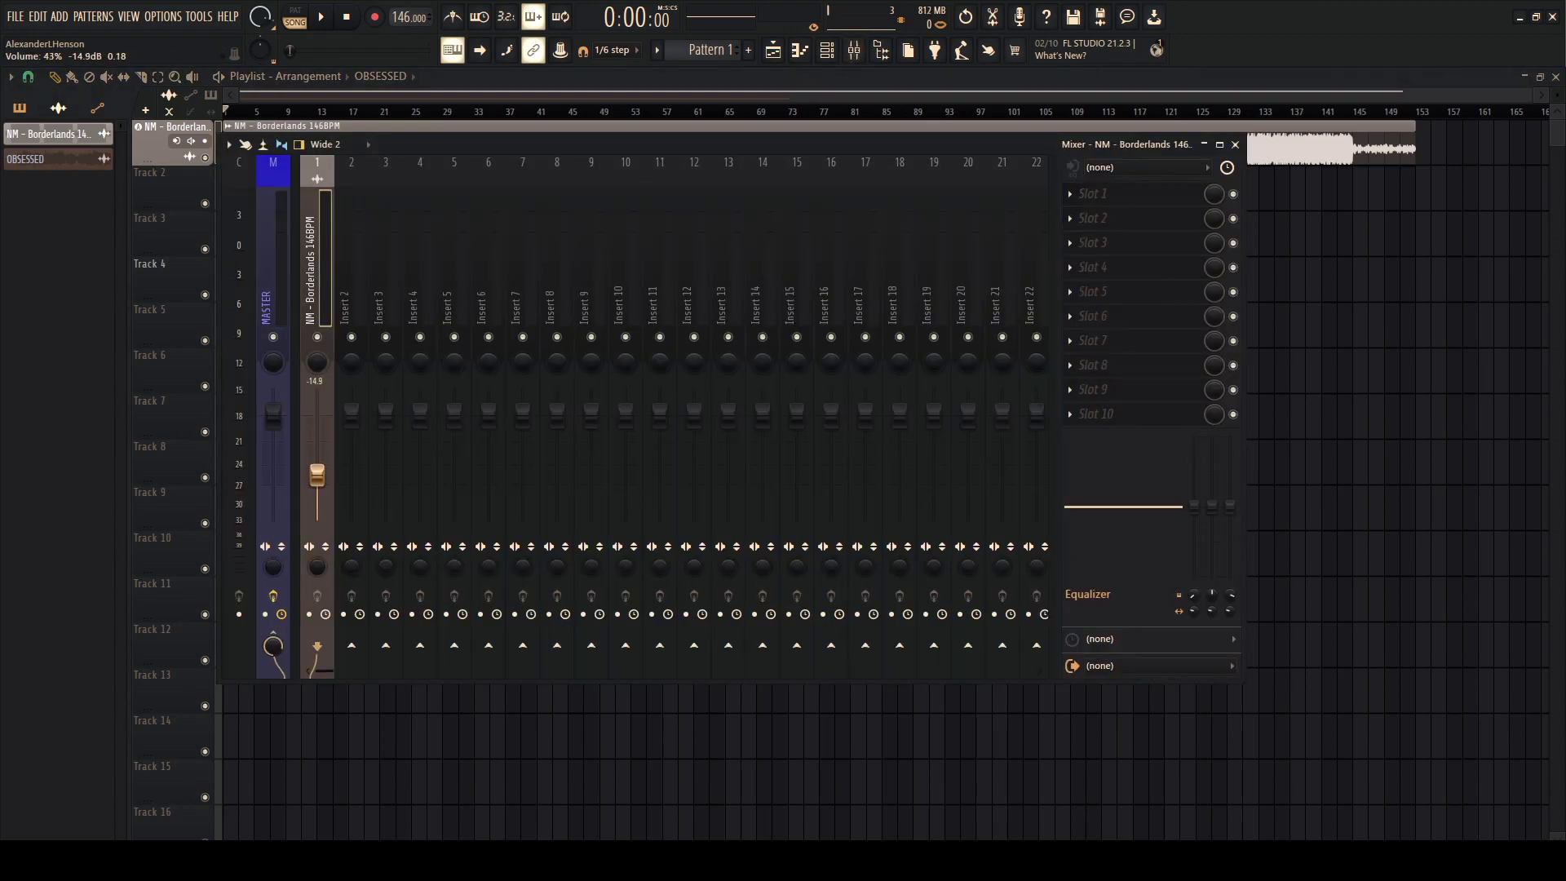
key(space)
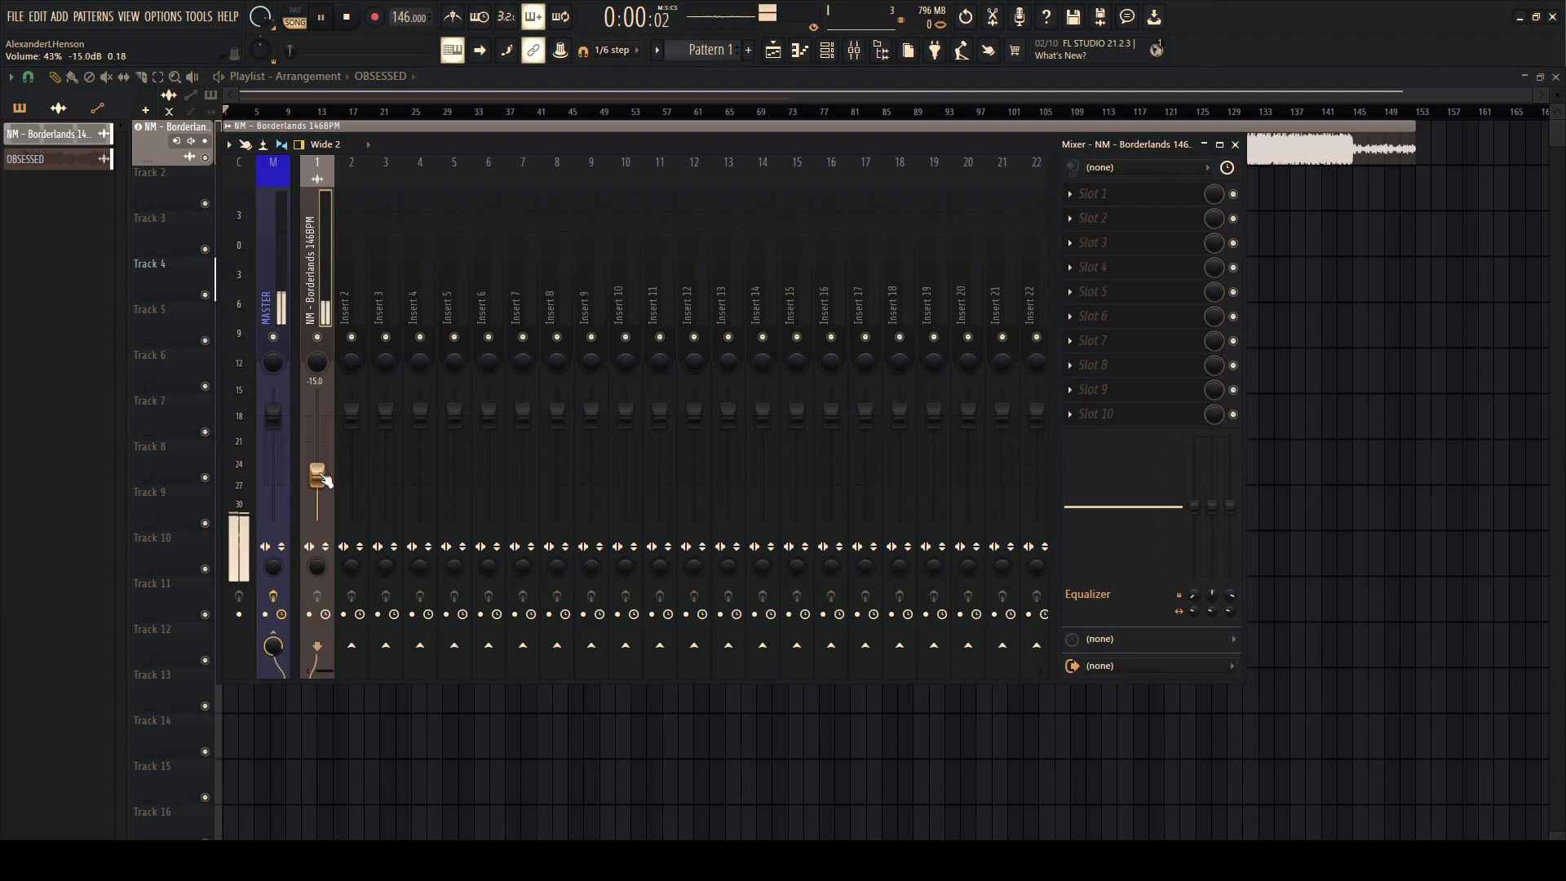
key(F9)
Step: Reduce the OBSESSED clip's volume to -6.0 dB and play it with the beat from just before bar 9
click(276, 112)
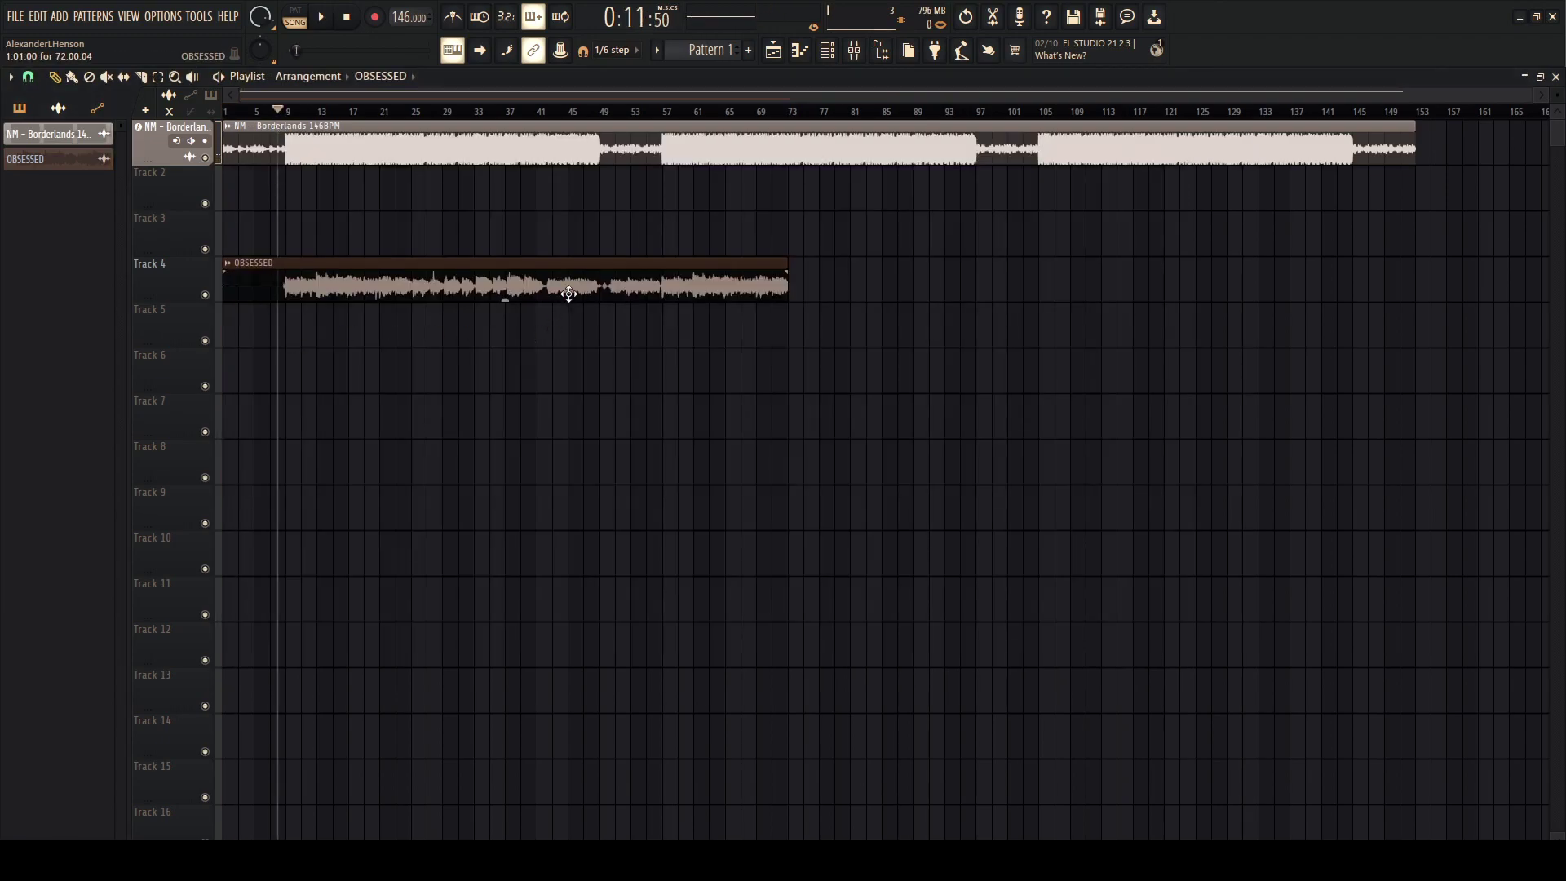
drag(503, 304, 506, 302)
scroll(294, 321, up, 1)
scroll(295, 321, up, 3)
key(space)
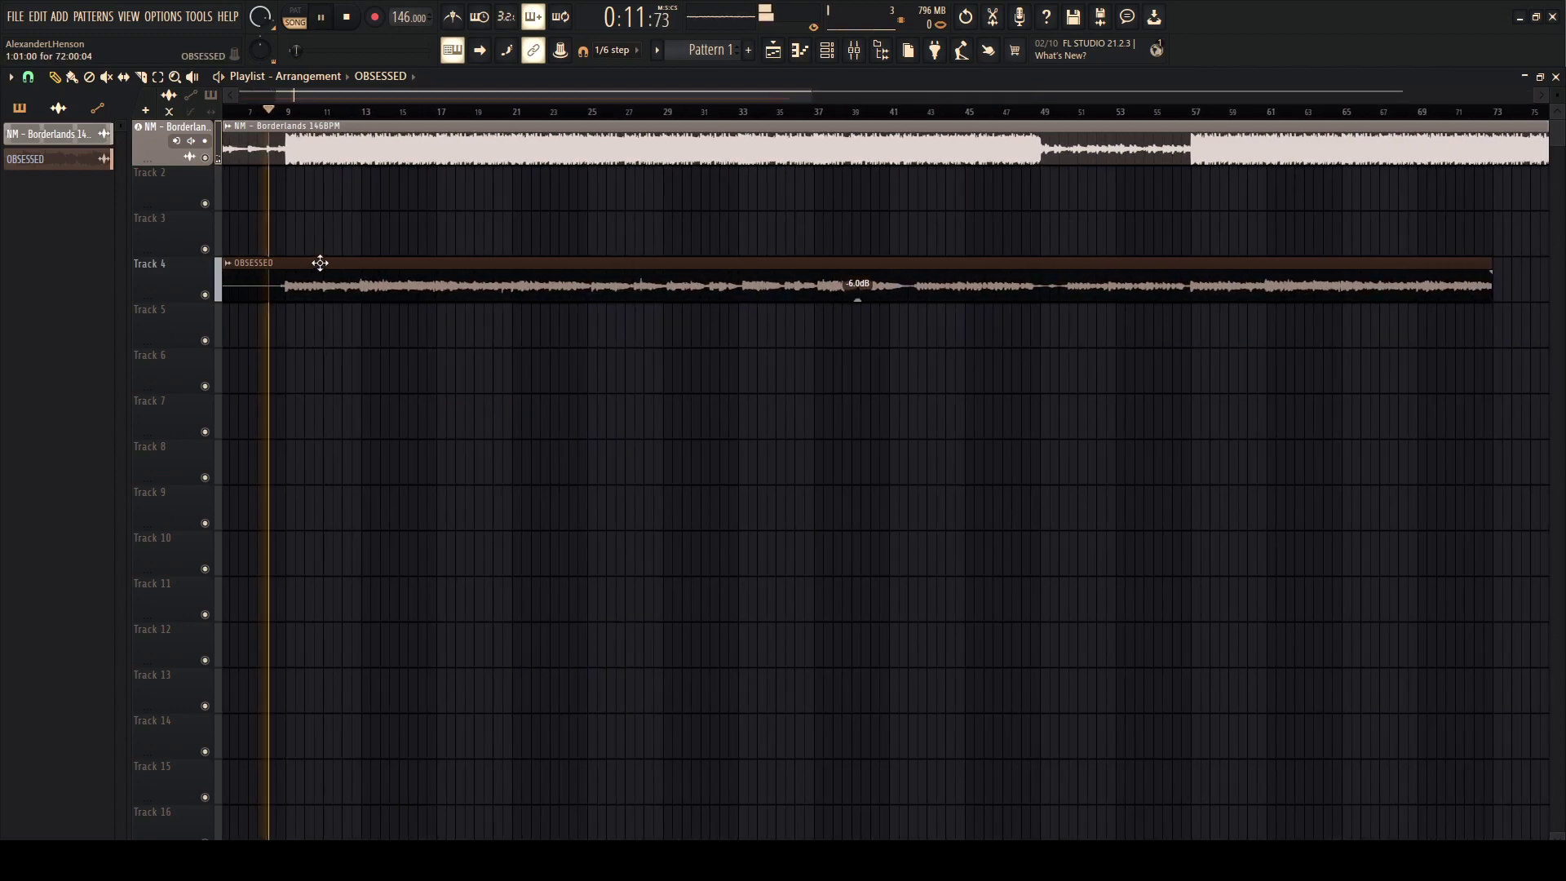
scroll(266, 234, up, 1)
scroll(266, 234, down, 5)
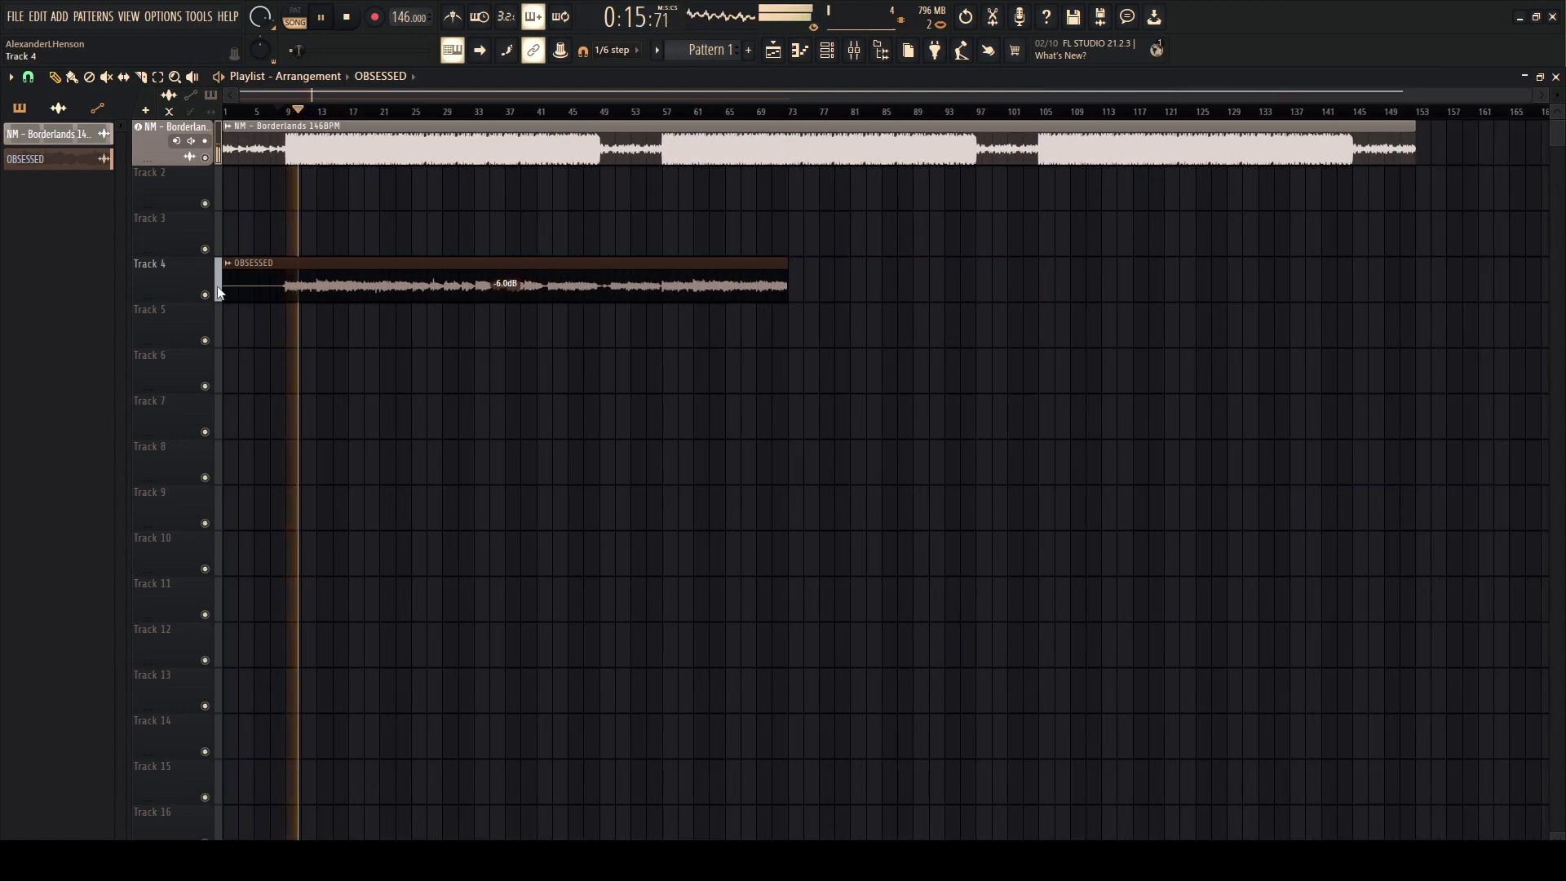
key(space)
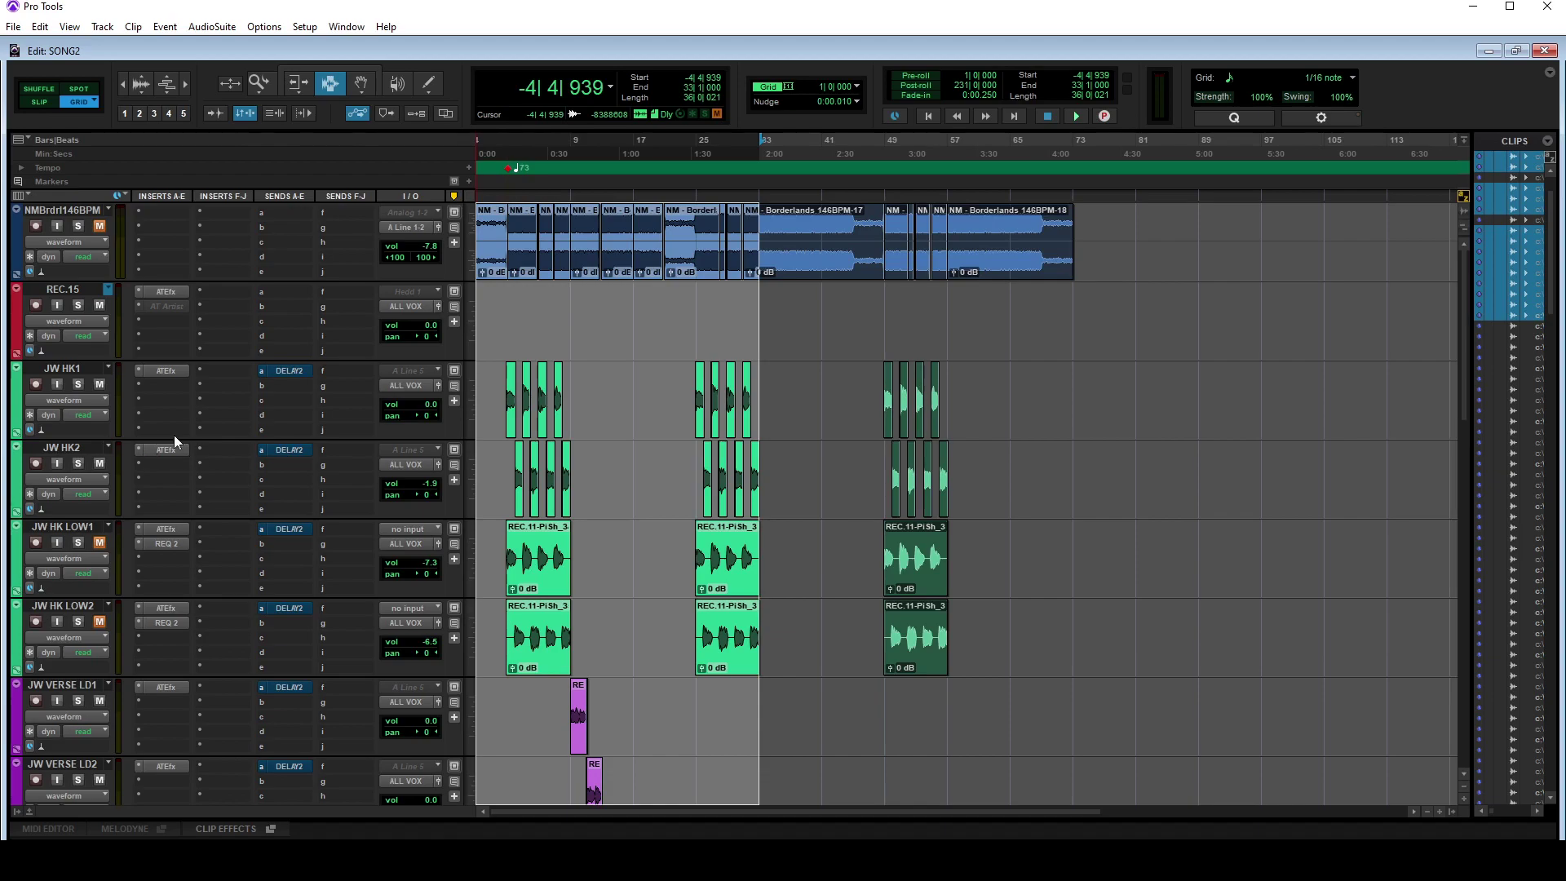
Step: Switch to Pro Tools and examine the hook clips on the JW HK1 and JW HK2 tracks
click(531, 141)
key(t)
key(t)
key(t)
key(t)
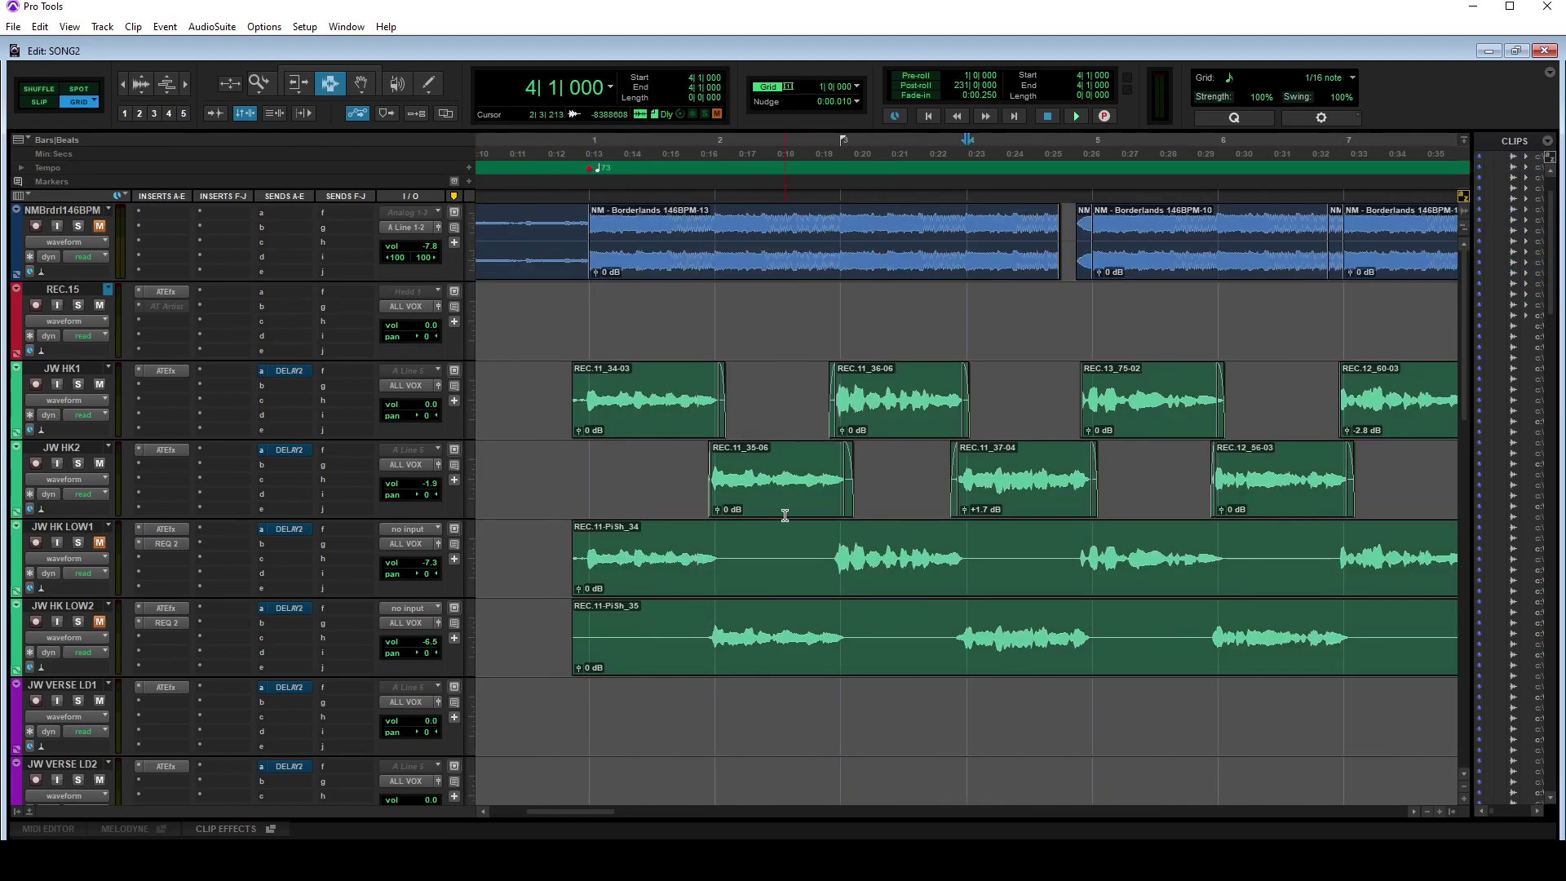
key(r)
mouse_move(571, 808)
mouse_down()
mouse_move(620, 800)
mouse_move(596, 796)
mouse_up()
Step: Open the session's Audio Files folder in a File Explorer window sized to leave the Pro Tools hook clips visible
click(506, 861)
drag(626, 5, 504, 50)
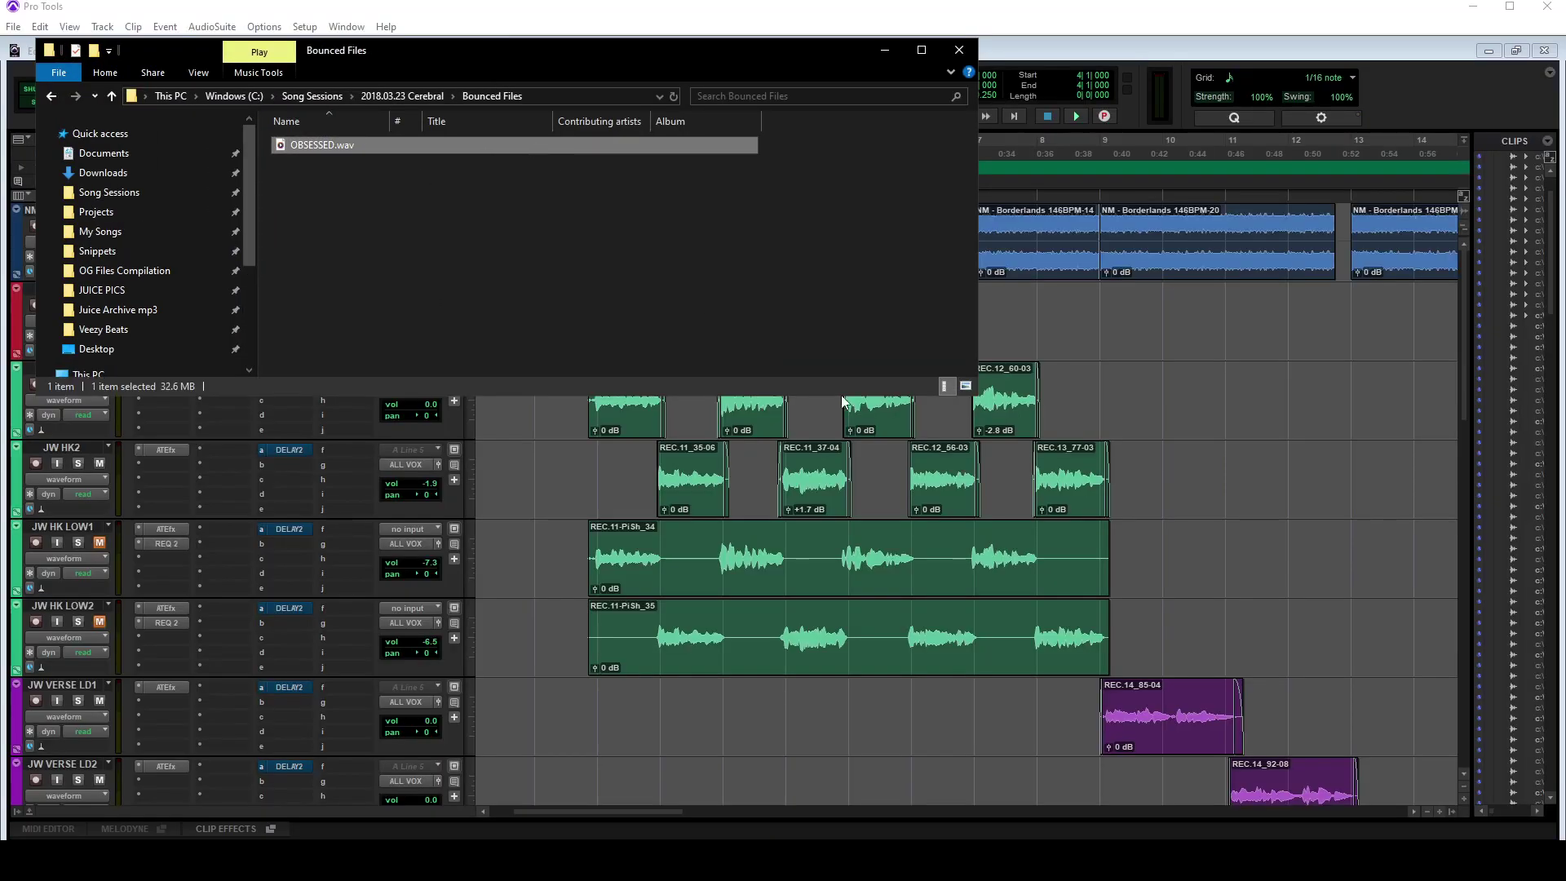
drag(974, 397, 915, 327)
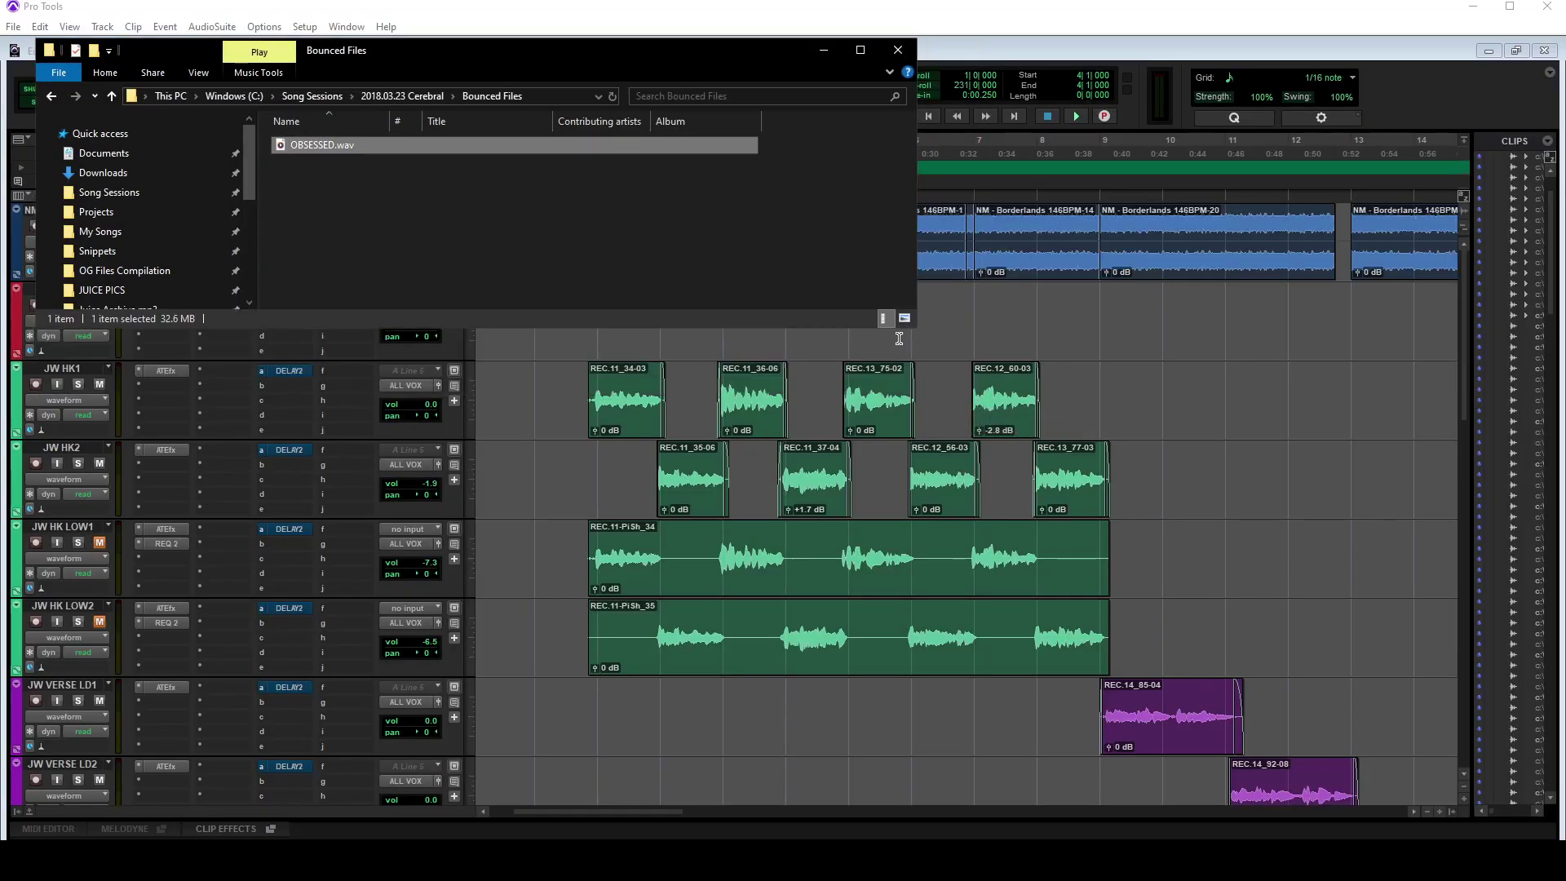
key(alt+Up)
double_click(327, 144)
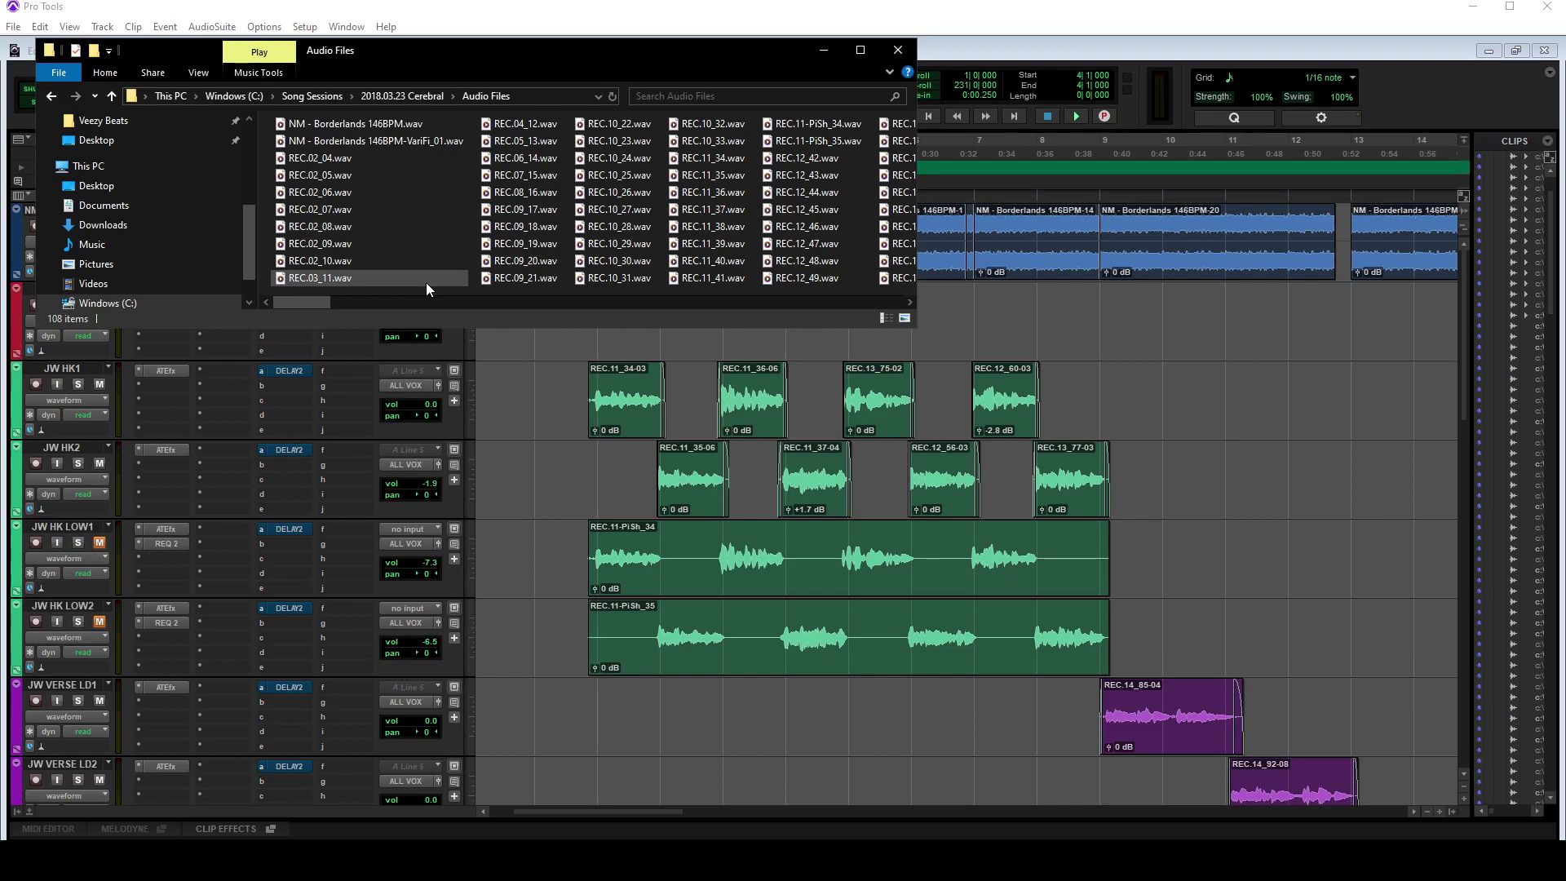
Step: Import REC.11_34 through REC.11_37, REC.12_56, REC.12_60, REC.13_75 and REC.13_77 from Audio Files into the FL Studio playlist
scroll(535, 266, right, 3)
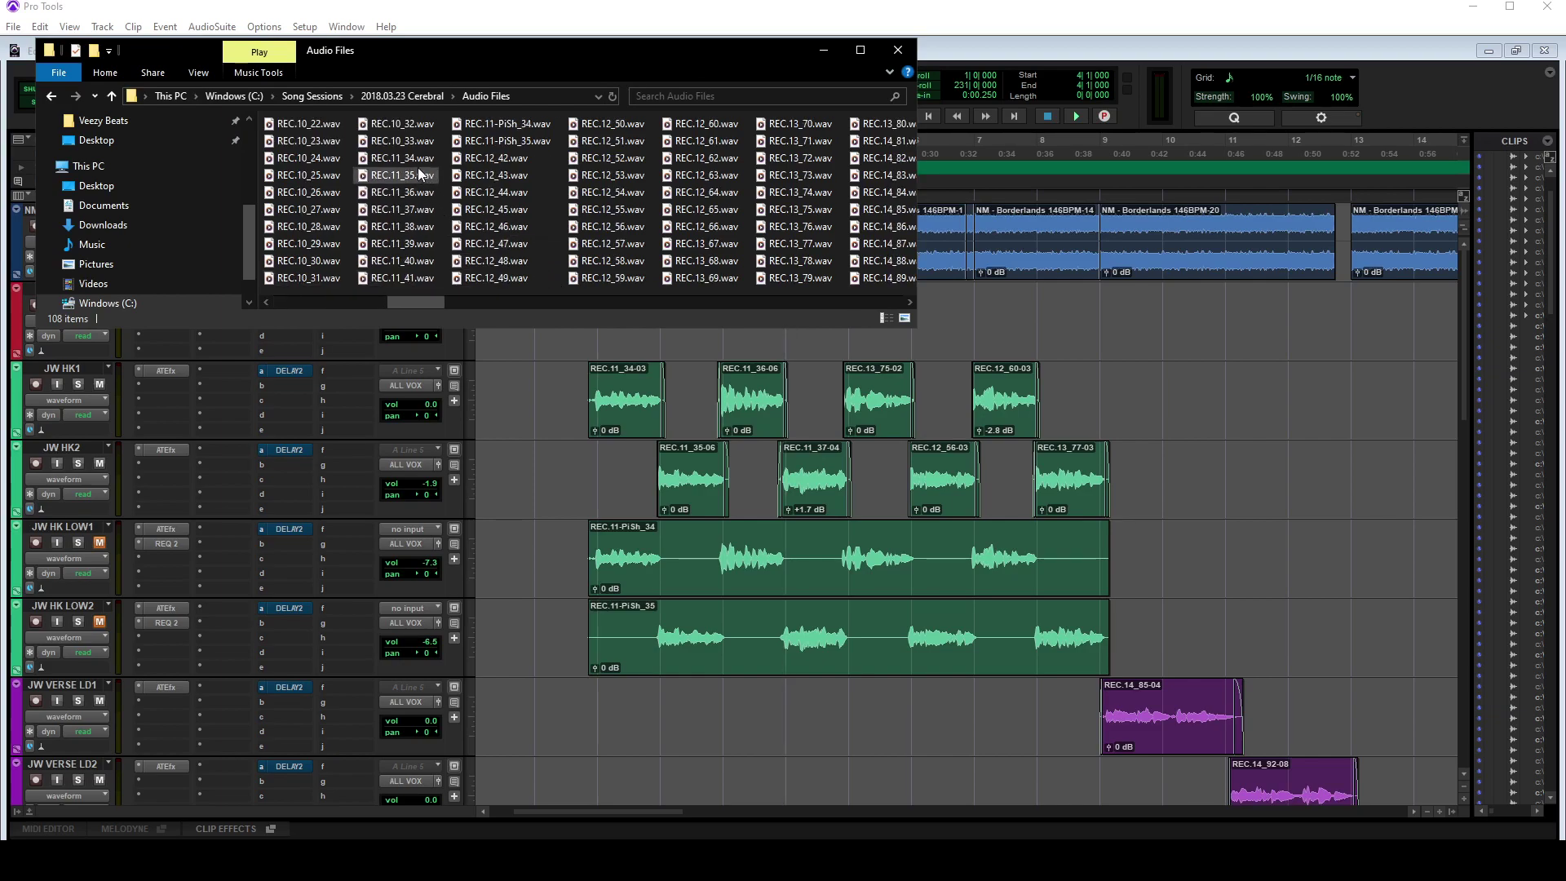
drag(416, 154, 423, 212)
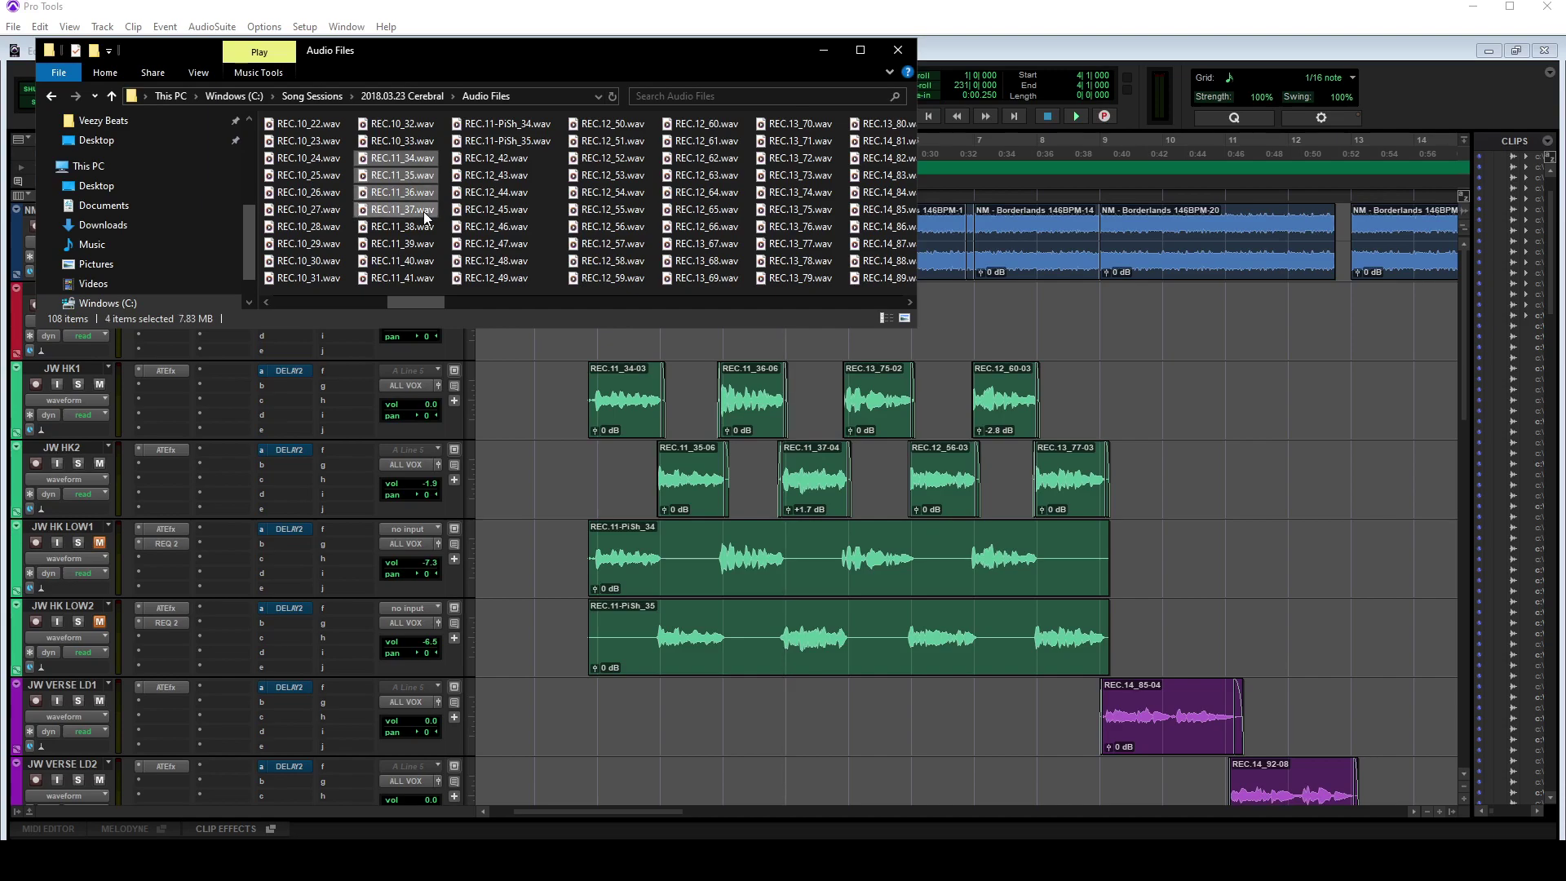
ctrl+click(806, 212)
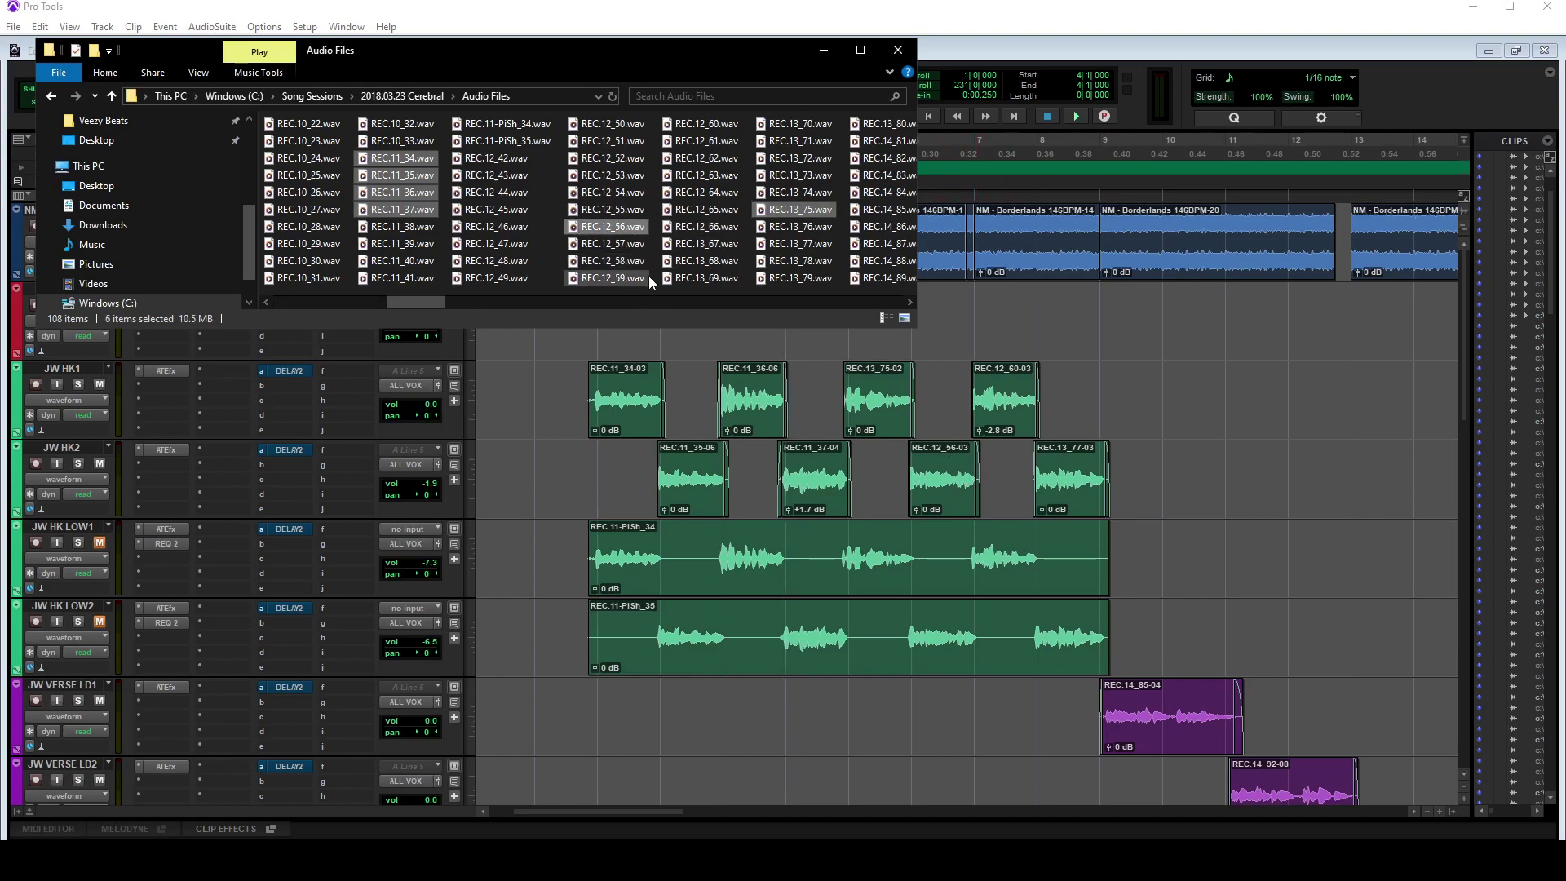
ctrl+click(724, 125)
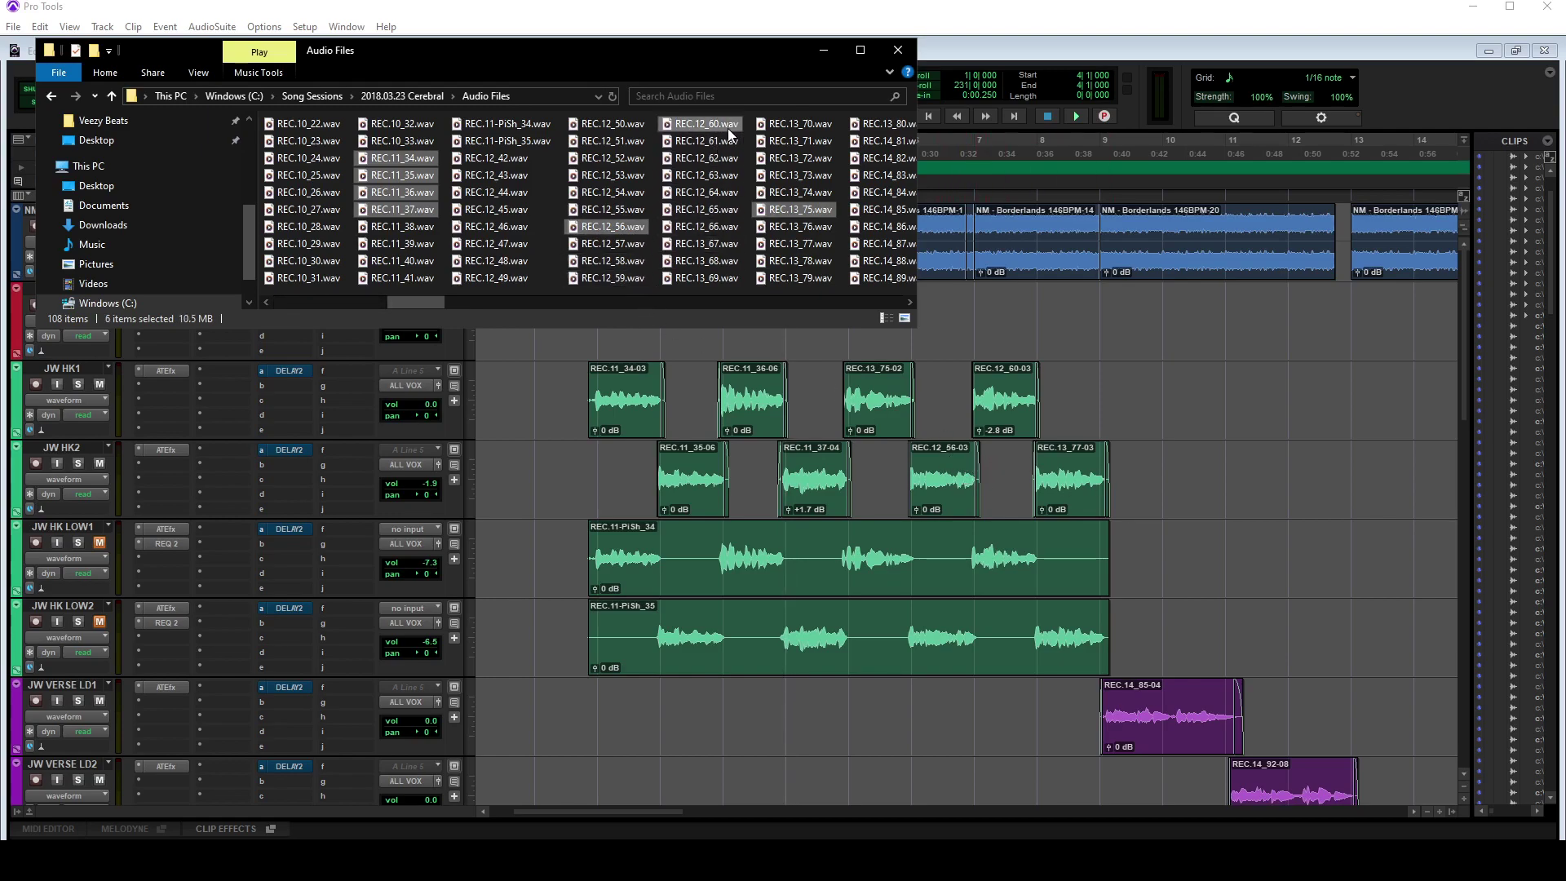
ctrl+click(801, 243)
drag(800, 243, 510, 535)
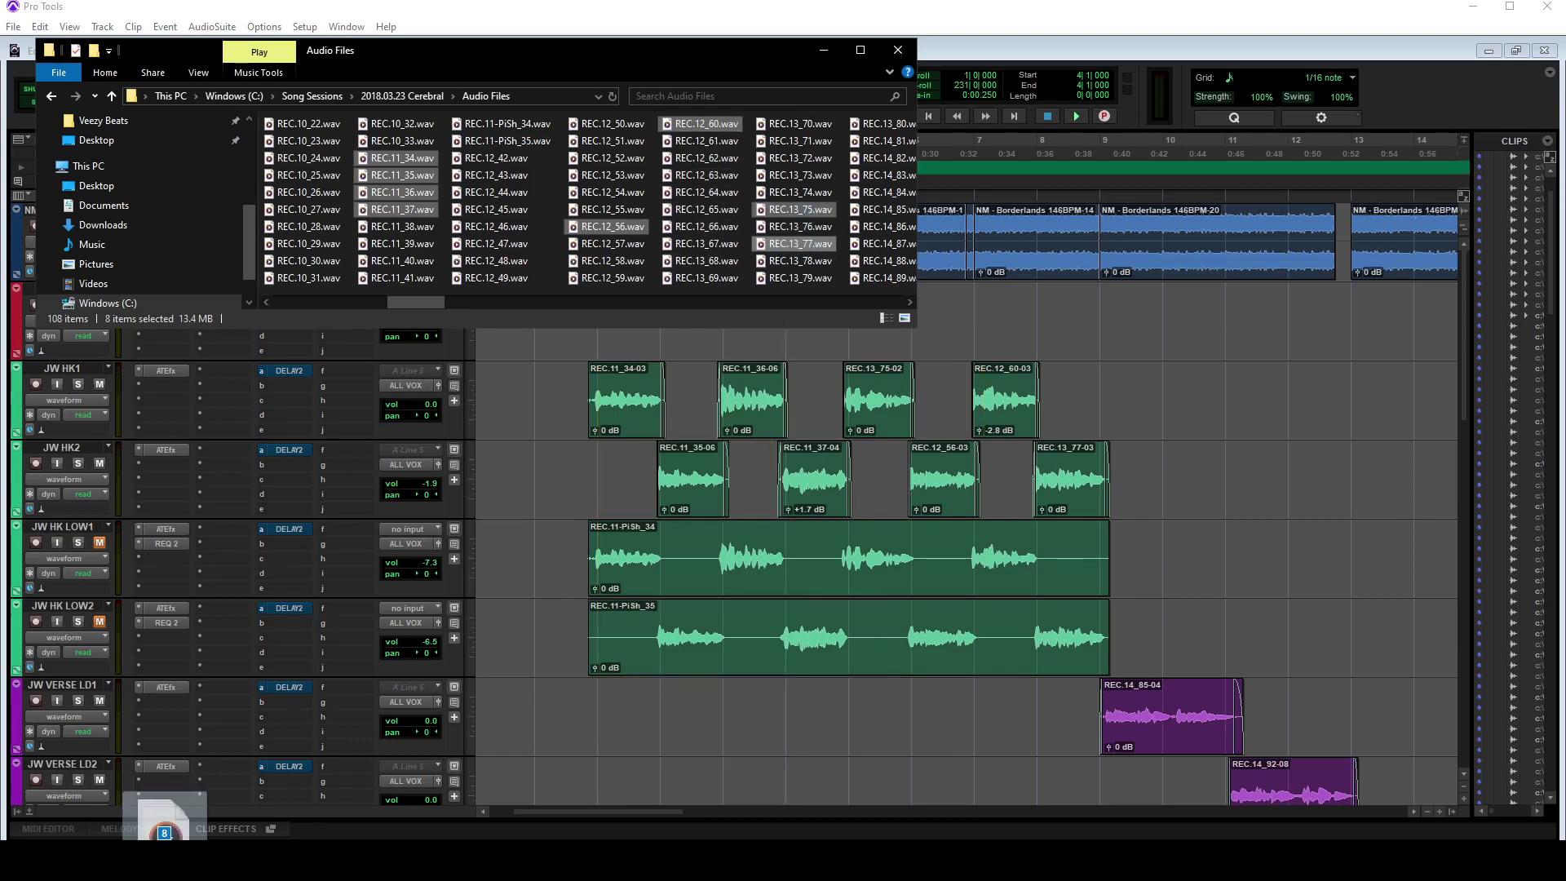
drag(164, 856, 452, 324)
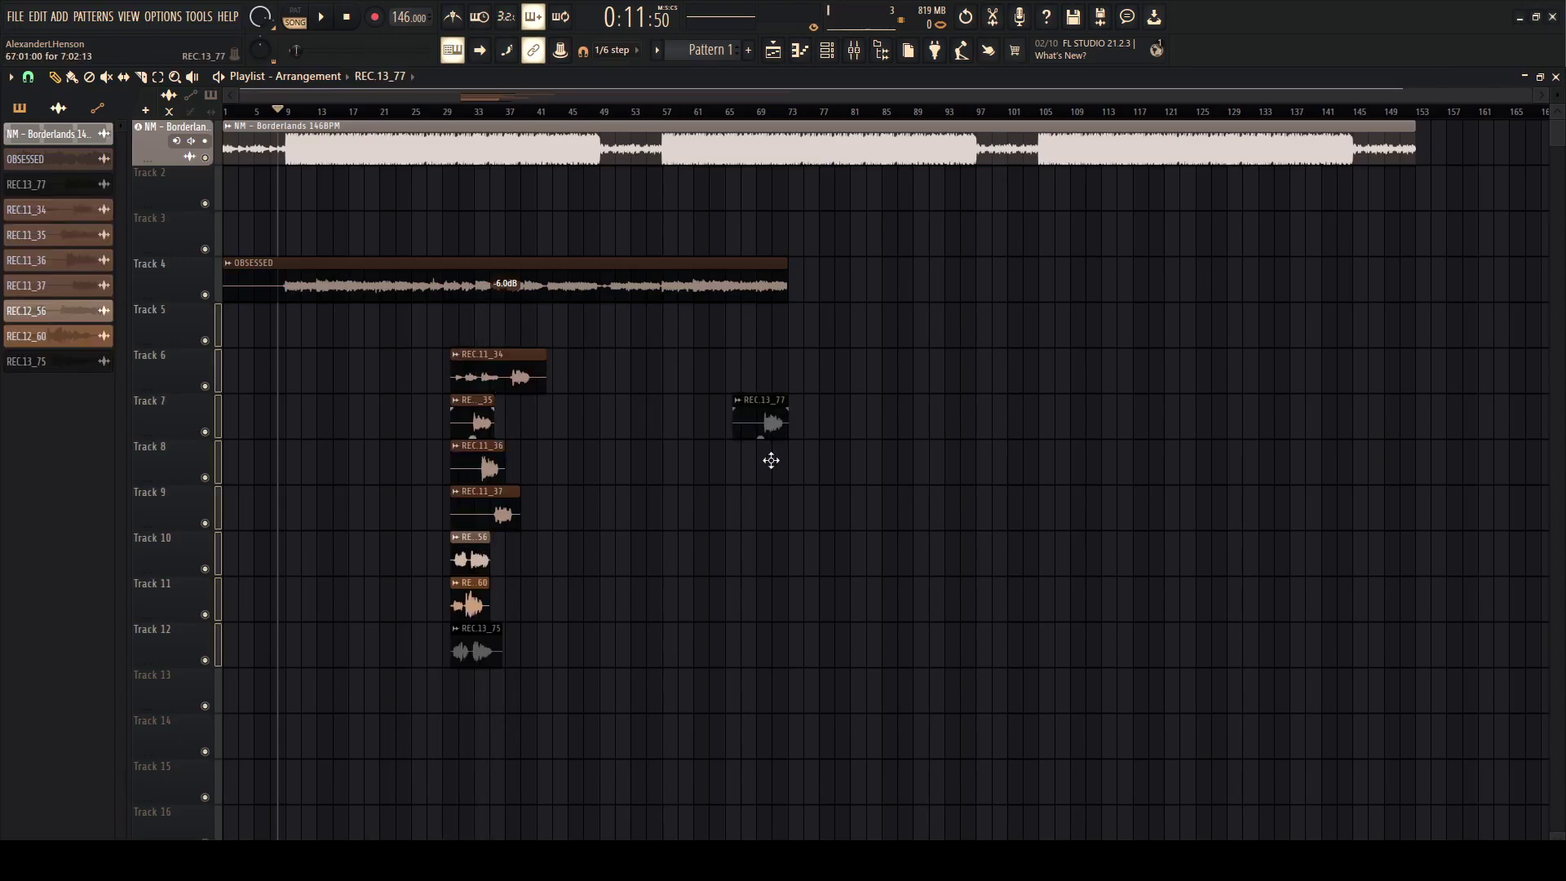
Step: Move REC.11_34 to Track 2 and REC.11_35 to Track 3, lining their waveforms up with the OBSESSED bounce
scroll(491, 644, up, 3)
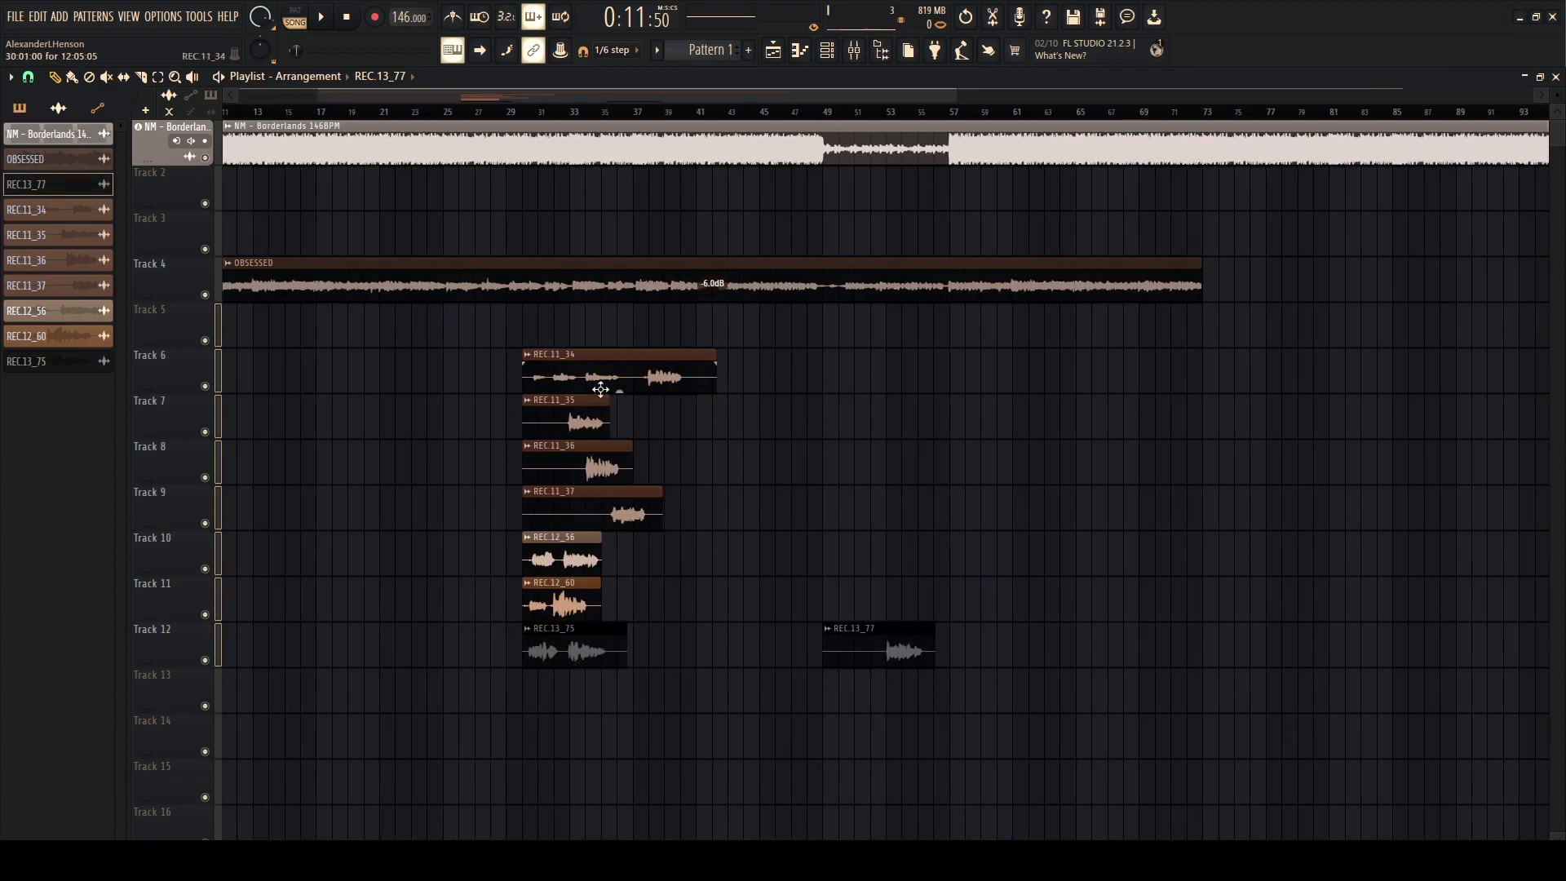
drag(600, 387, 1, 217)
drag(287, 222, 380, 225)
scroll(381, 232, up, 5)
scroll(469, 257, up, 5)
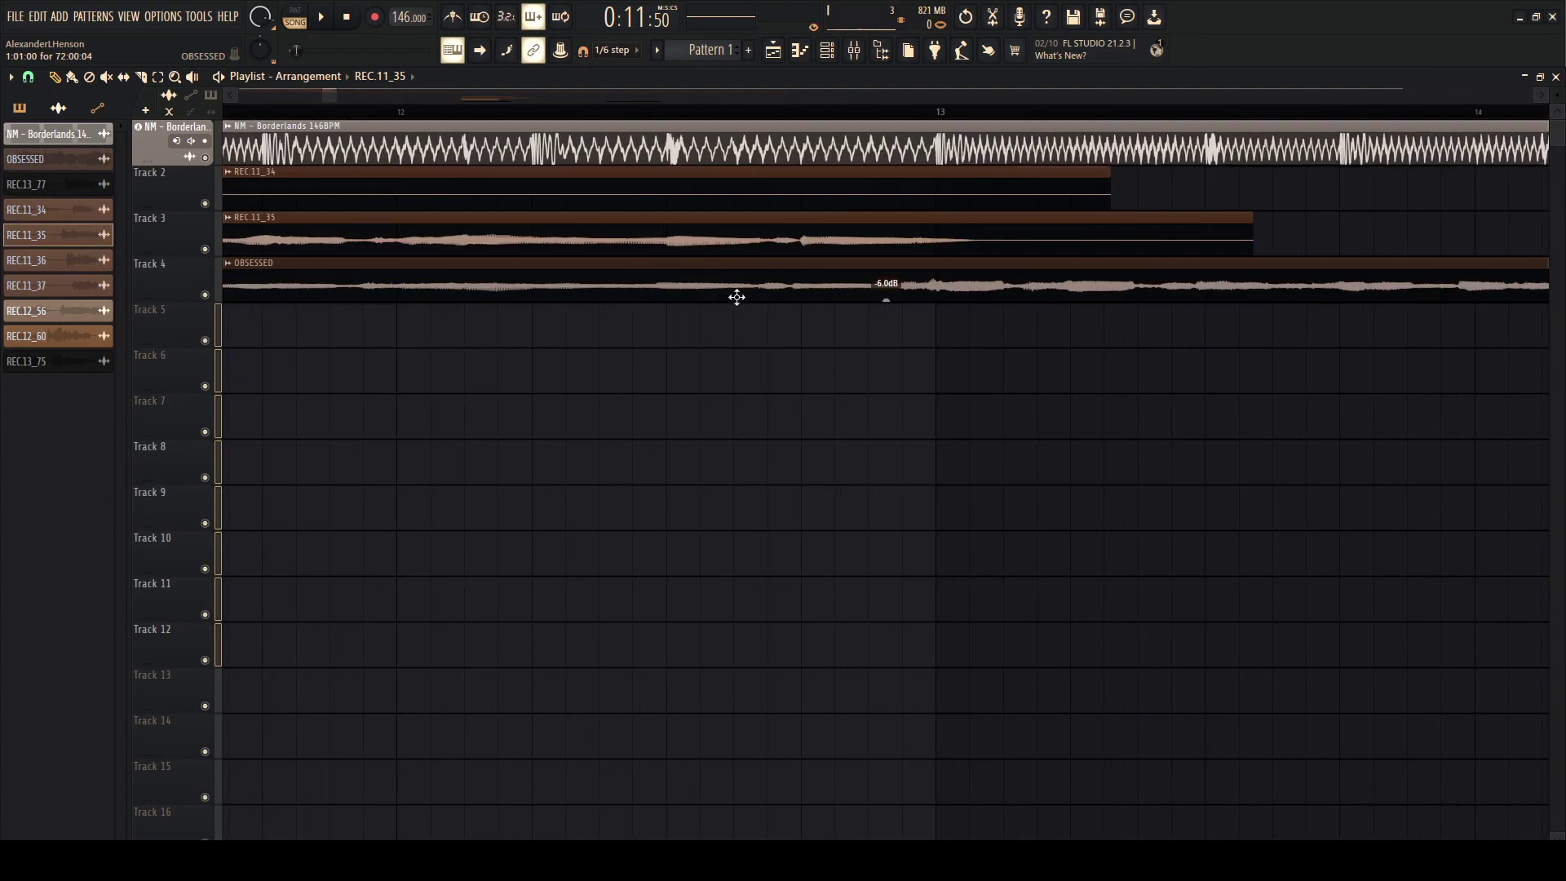
scroll(734, 294, up, 3)
scroll(820, 262, down, 3)
scroll(815, 261, down, 7)
Step: Slice the REC.11_34 clip on Track 2 just before its vocal enters at bar 9
key(c)
scroll(462, 227, left, 2)
scroll(462, 227, up, 3)
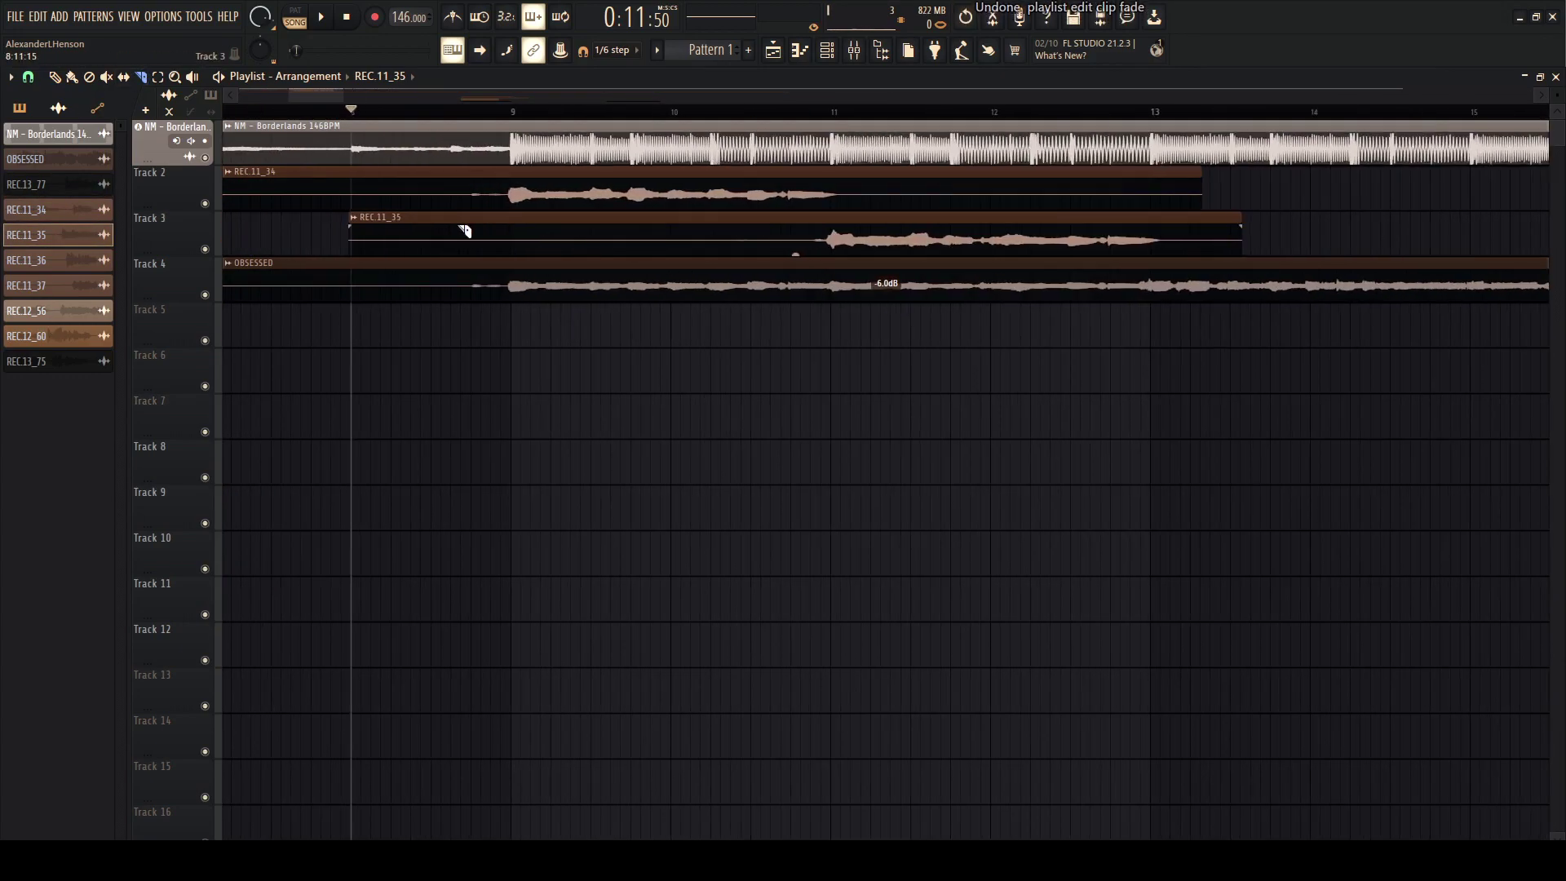
drag(408, 162, 409, 205)
Step: Place REC.11_36 on Track 5 and line up its vocal with the OBSESSED waveform around bar 13
scroll(402, 212, down, 4)
scroll(818, 240, up, 4)
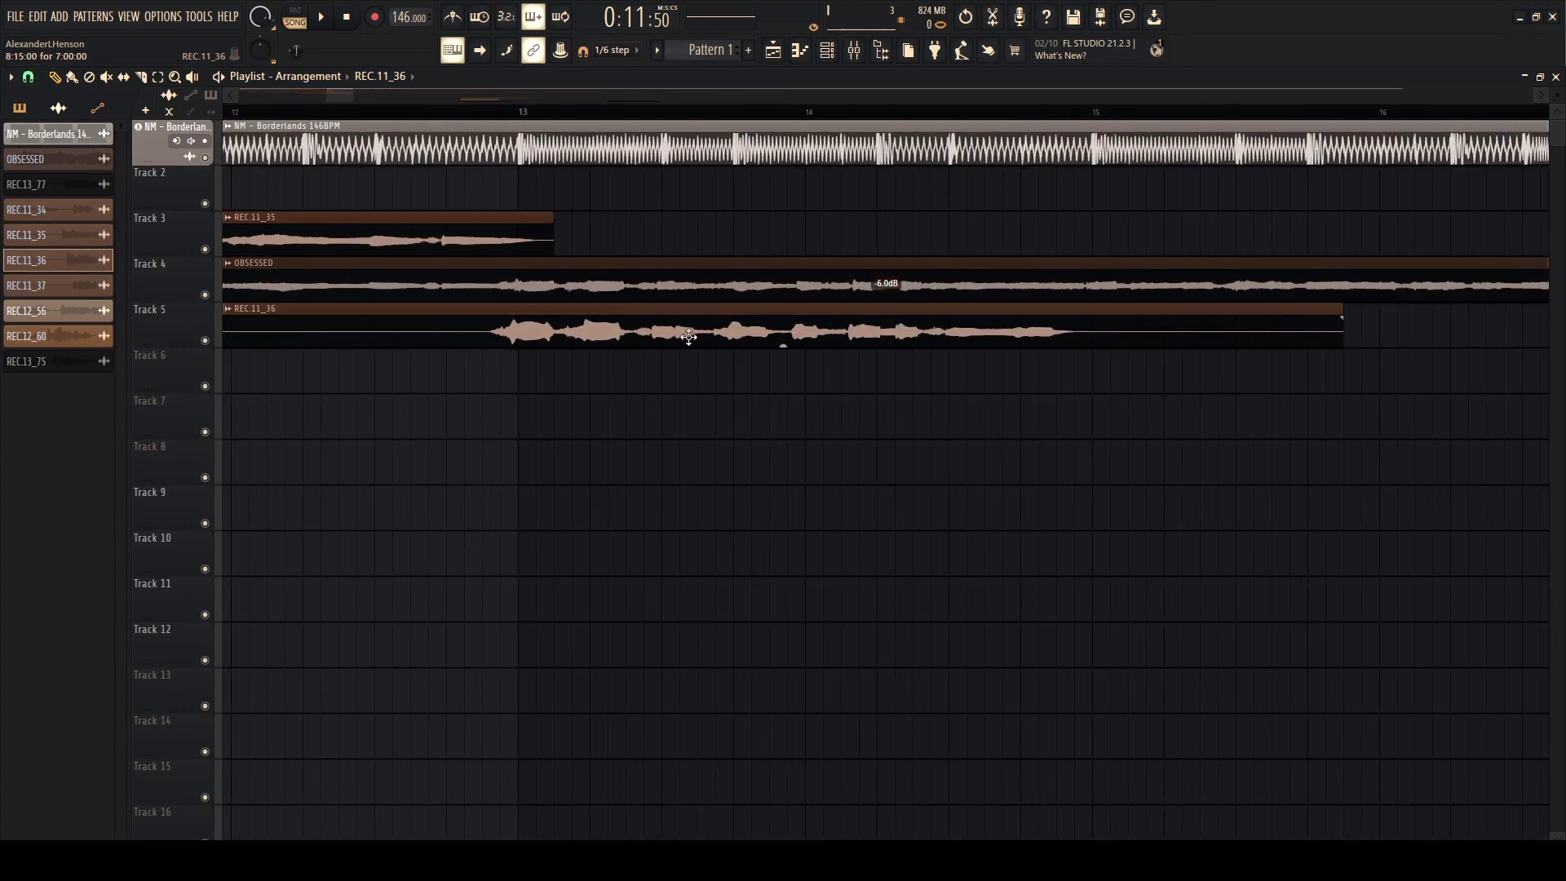
scroll(934, 335, up, 3)
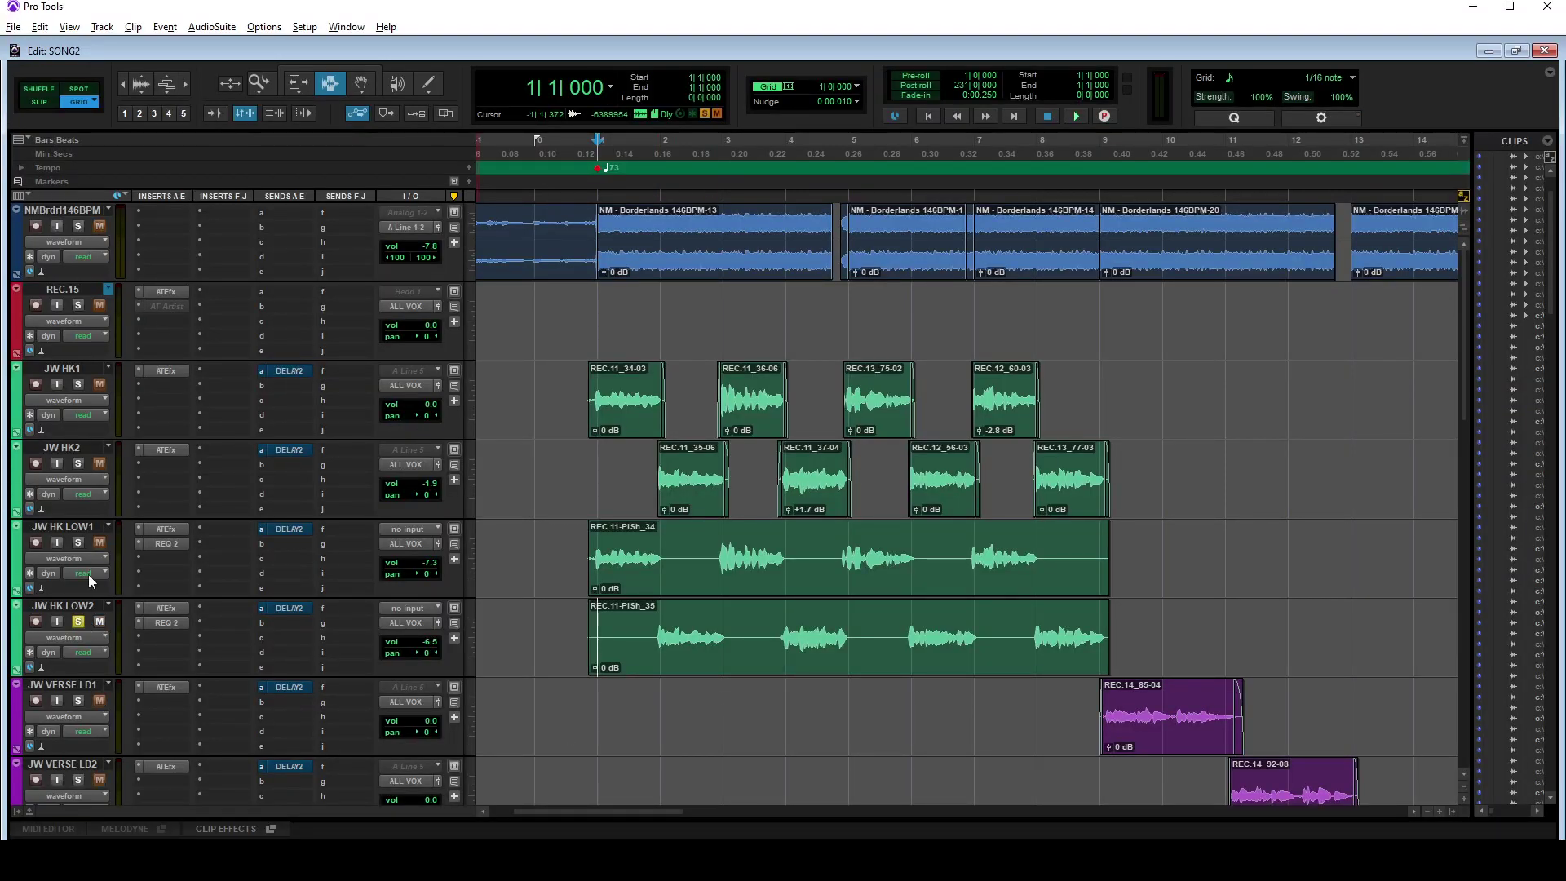
Step: In Pro Tools, prepare the soloed low hook and verse tracks, select the song range, and bounce it offline as OBSESSED_1
scroll(88, 574, down, 9)
click(98, 463)
key(r)
key(r)
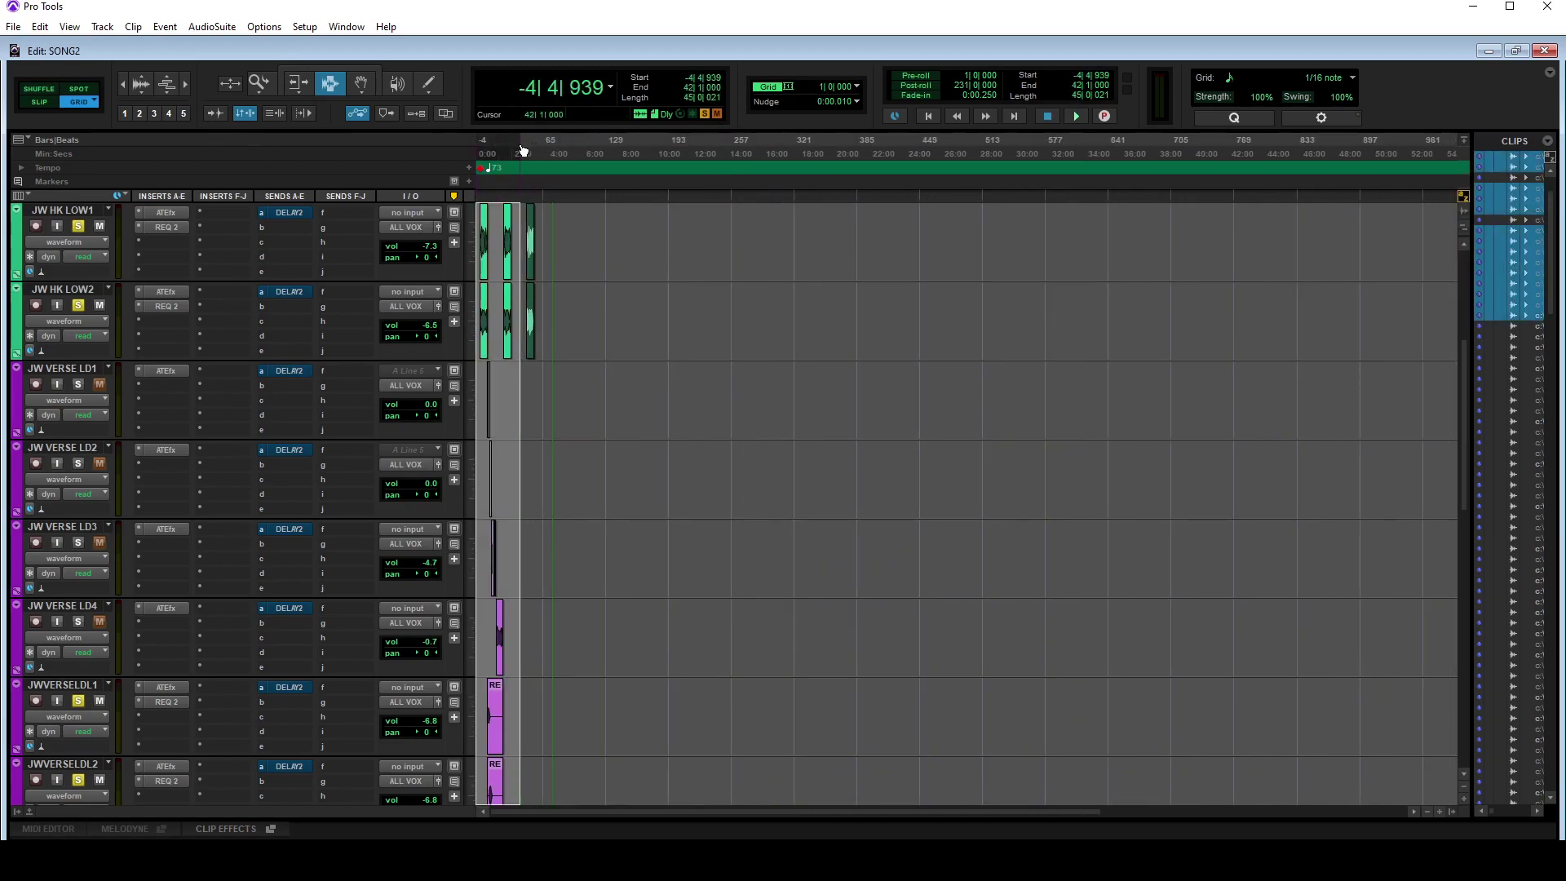
key(ctrl+bracketright)
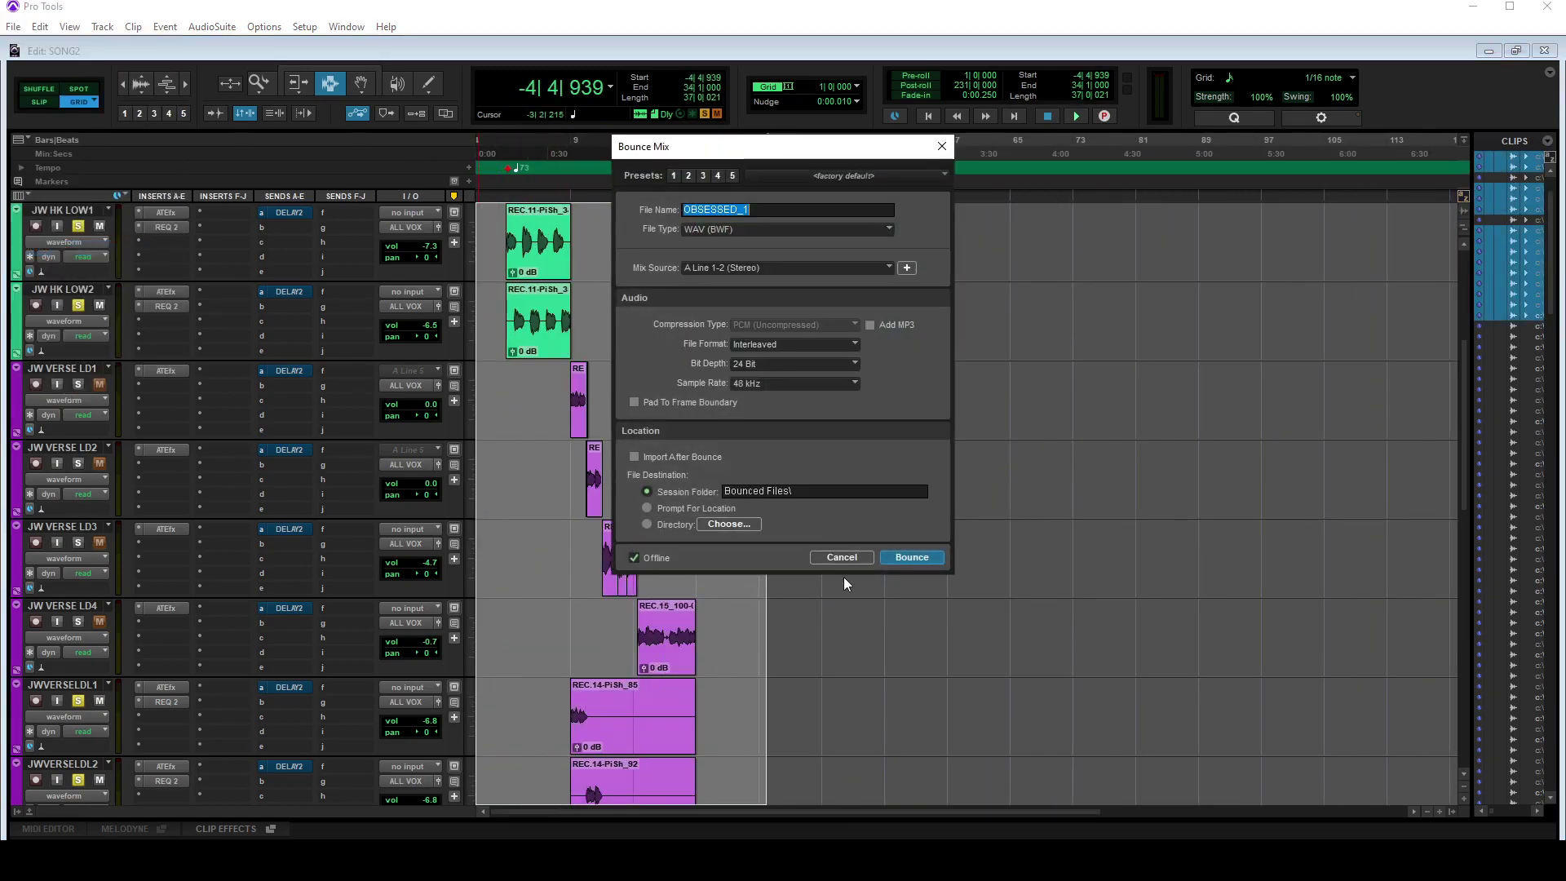
key(Return)
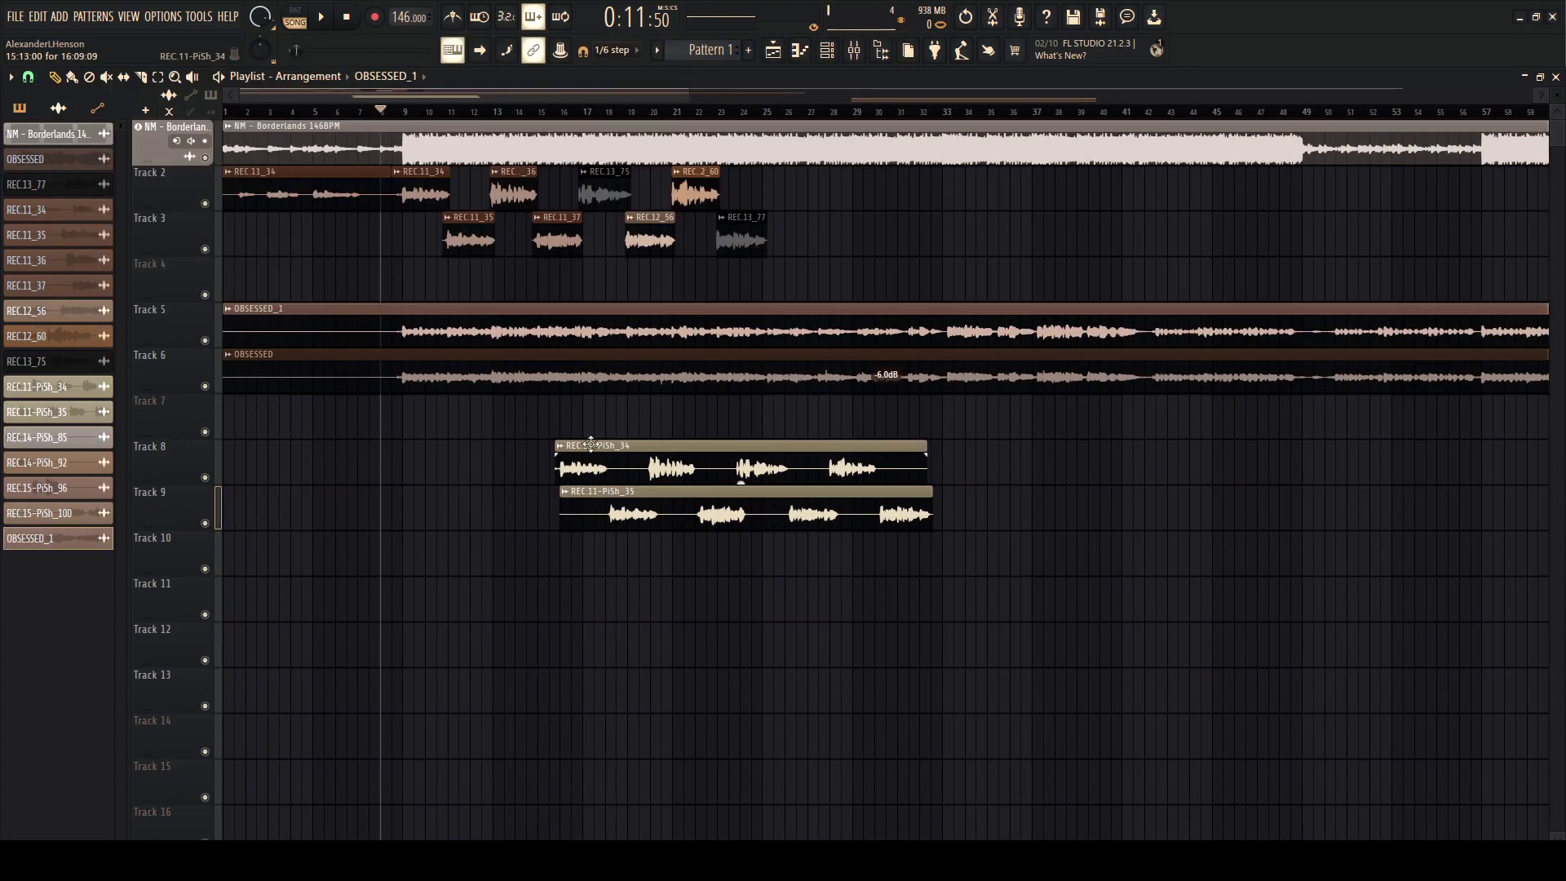
Step: Move REC.11-PiSh_34 to Track 4 and REC.11-PiSh_35 to Track 5, starting both clips just before bar 9
ctrl+scroll(447, 335, up, 3)
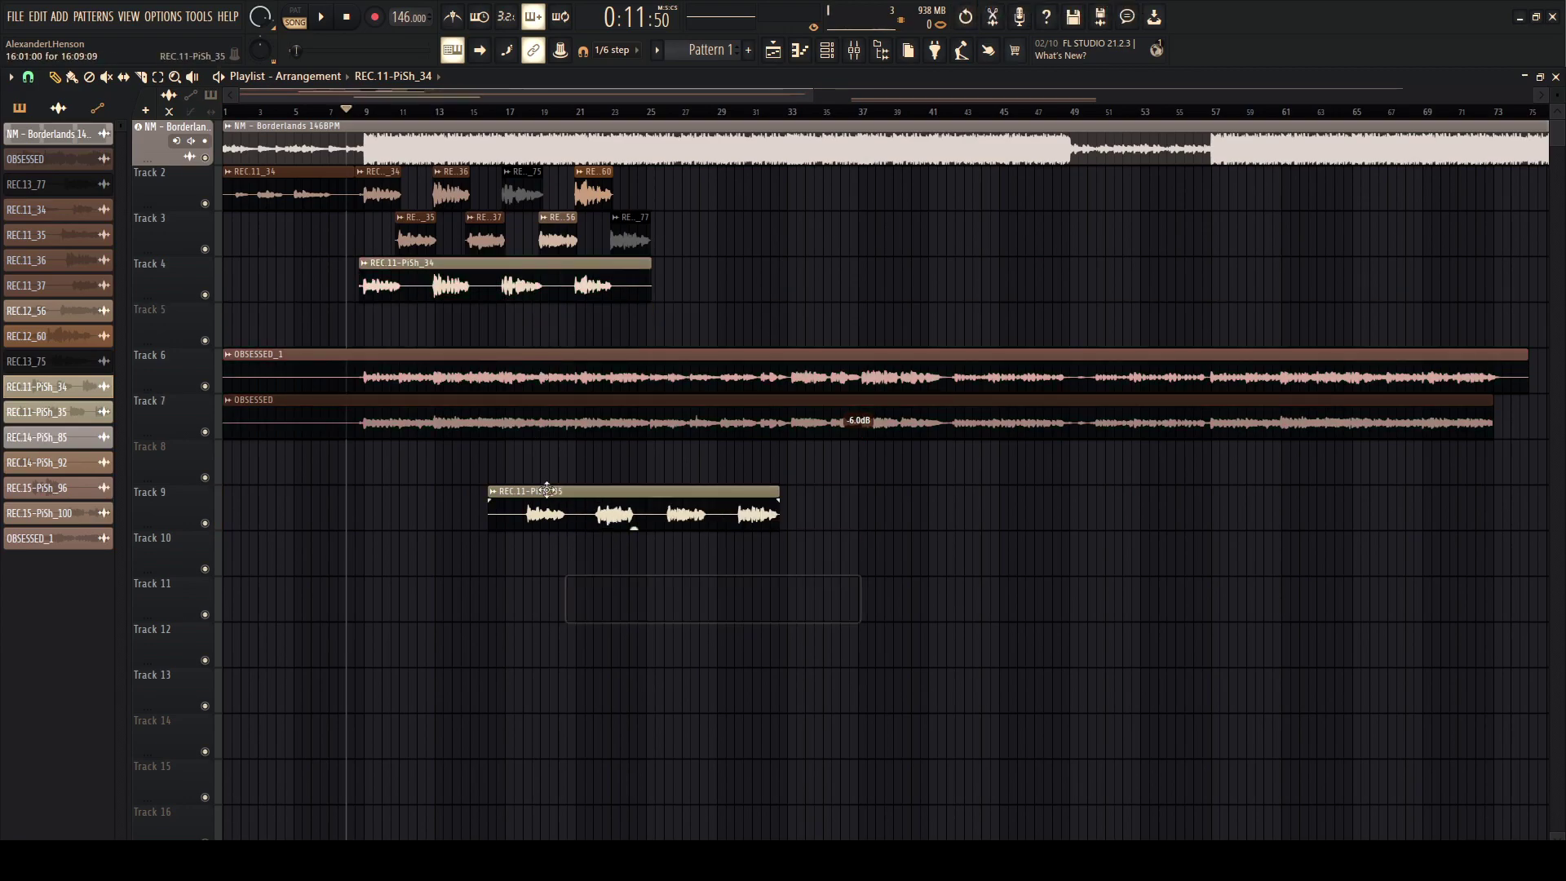
drag(547, 490, 416, 308)
ctrl+scroll(363, 343, up, 10)
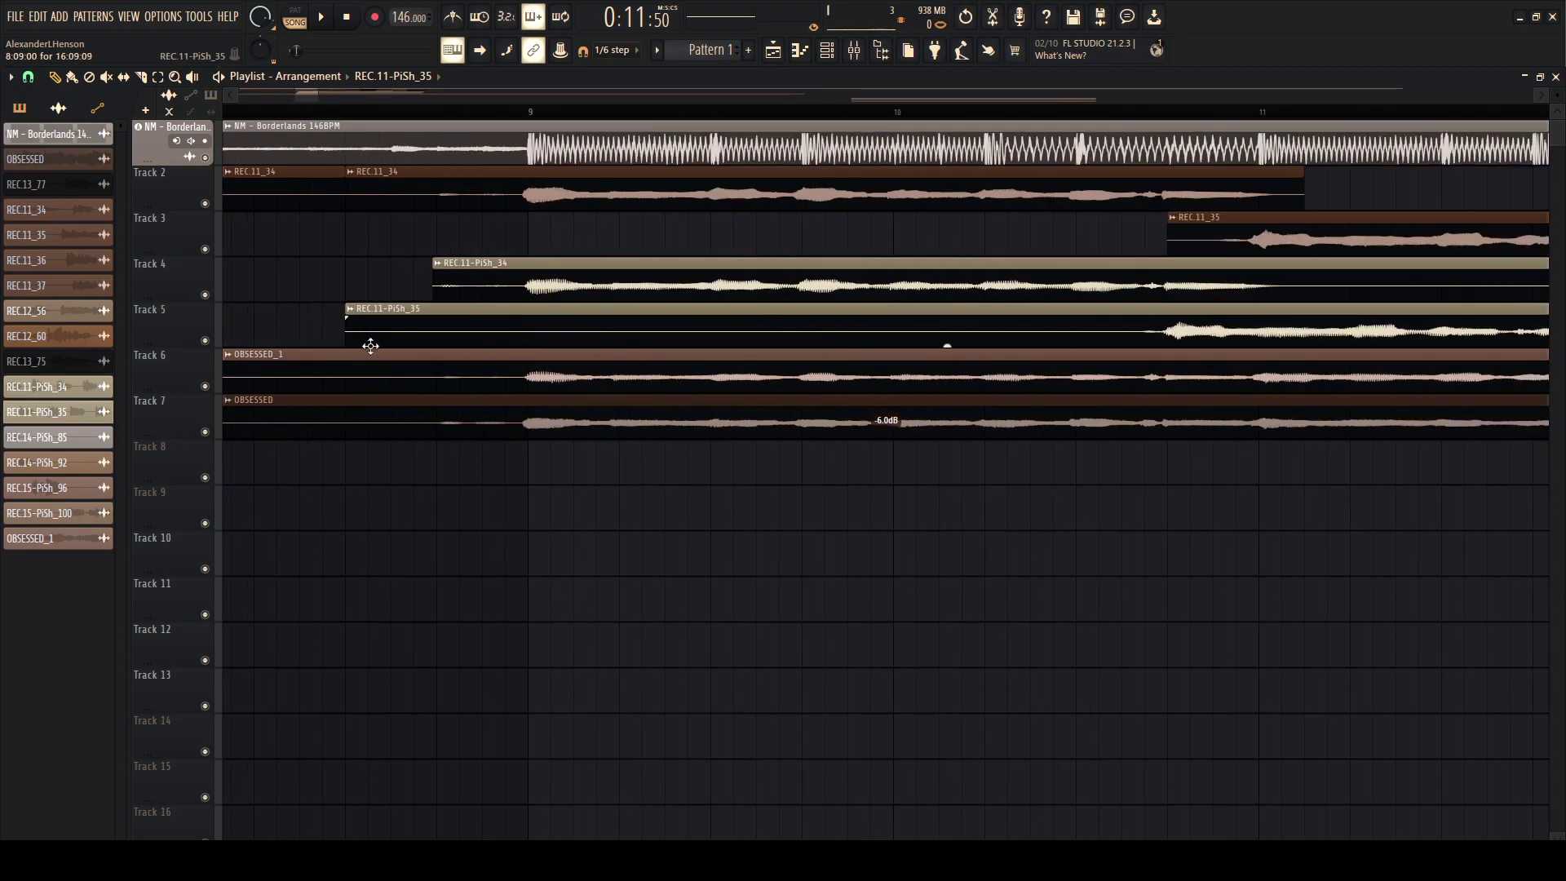
ctrl+scroll(1116, 337, down, 2)
Step: Slice the REC.11-PiSh_34 and REC.11-PiSh_35 clips on Tracks 4 and 5 together at one shared point
click(141, 77)
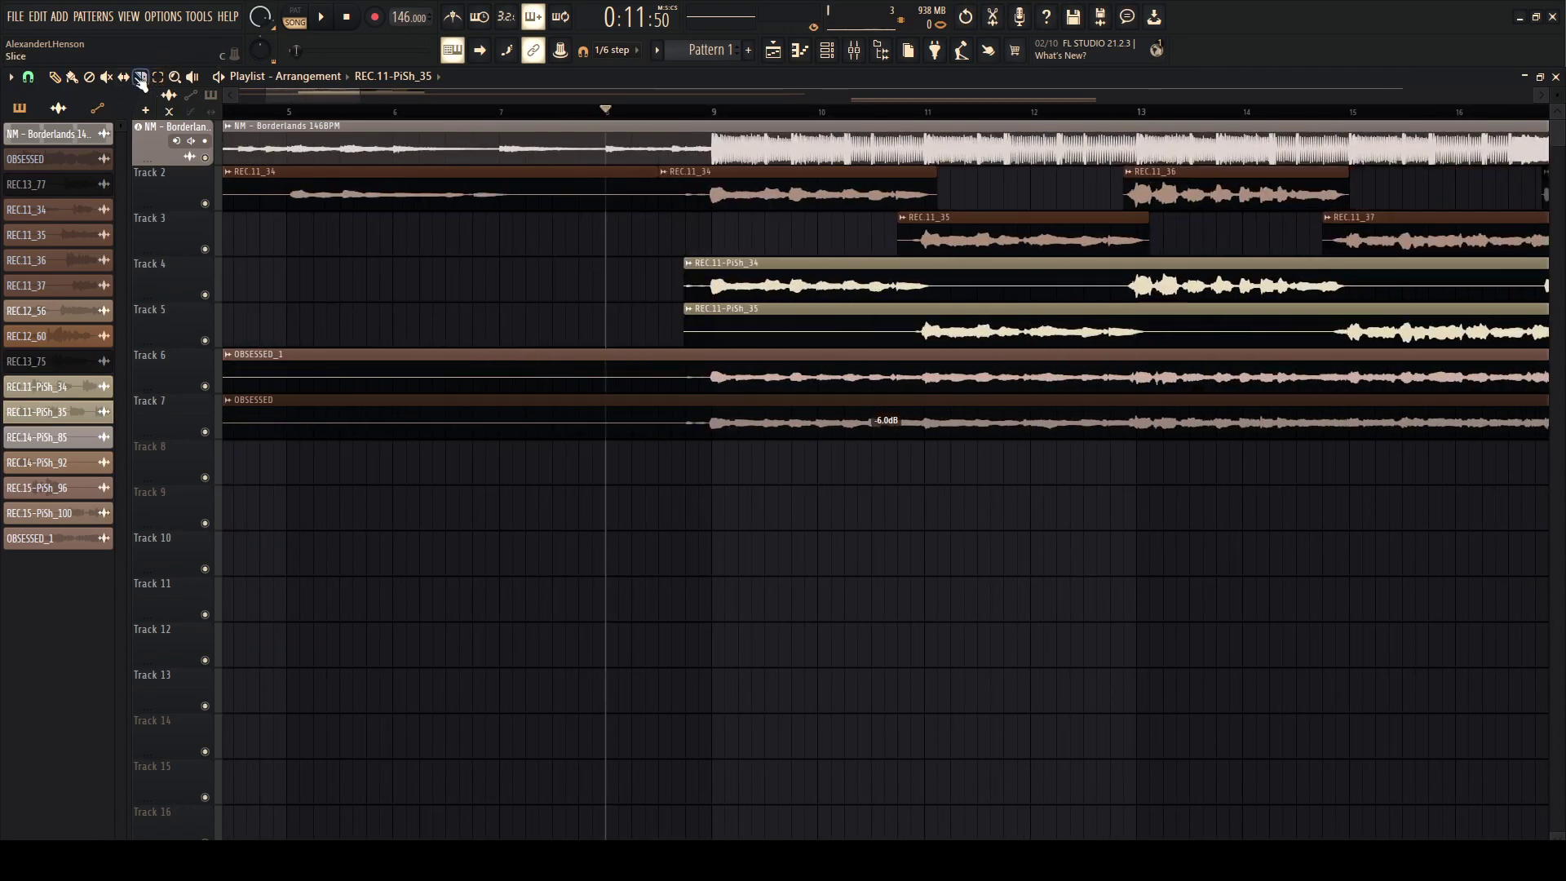
ctrl+scroll(693, 320, up, 9)
drag(566, 252, 570, 336)
ctrl+scroll(570, 336, down, 10)
ctrl+scroll(544, 297, up, 5)
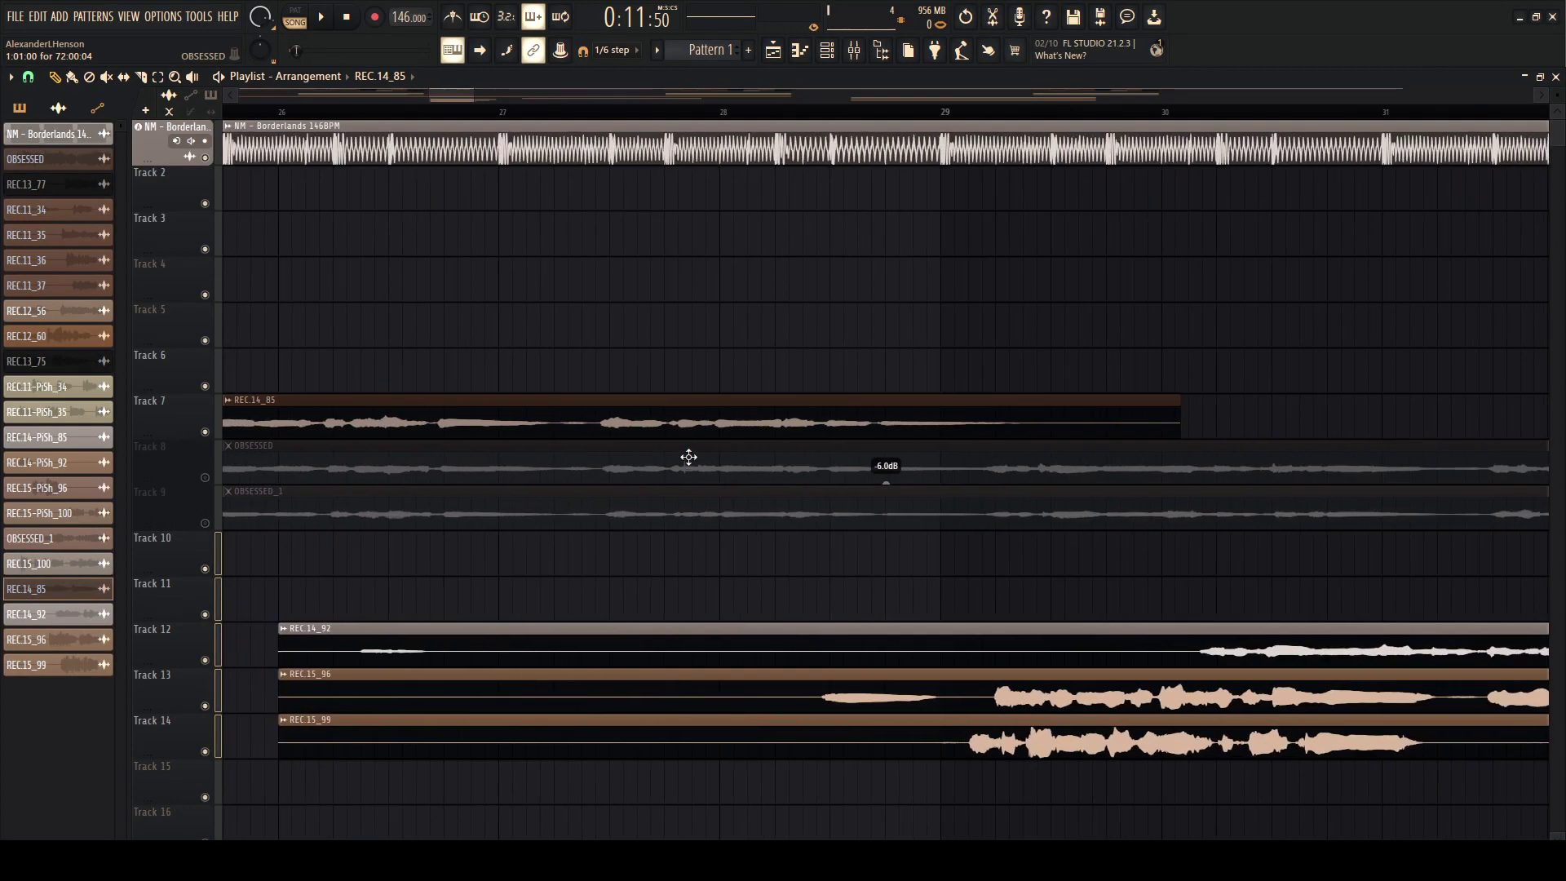
scroll(940, 432, up, 5)
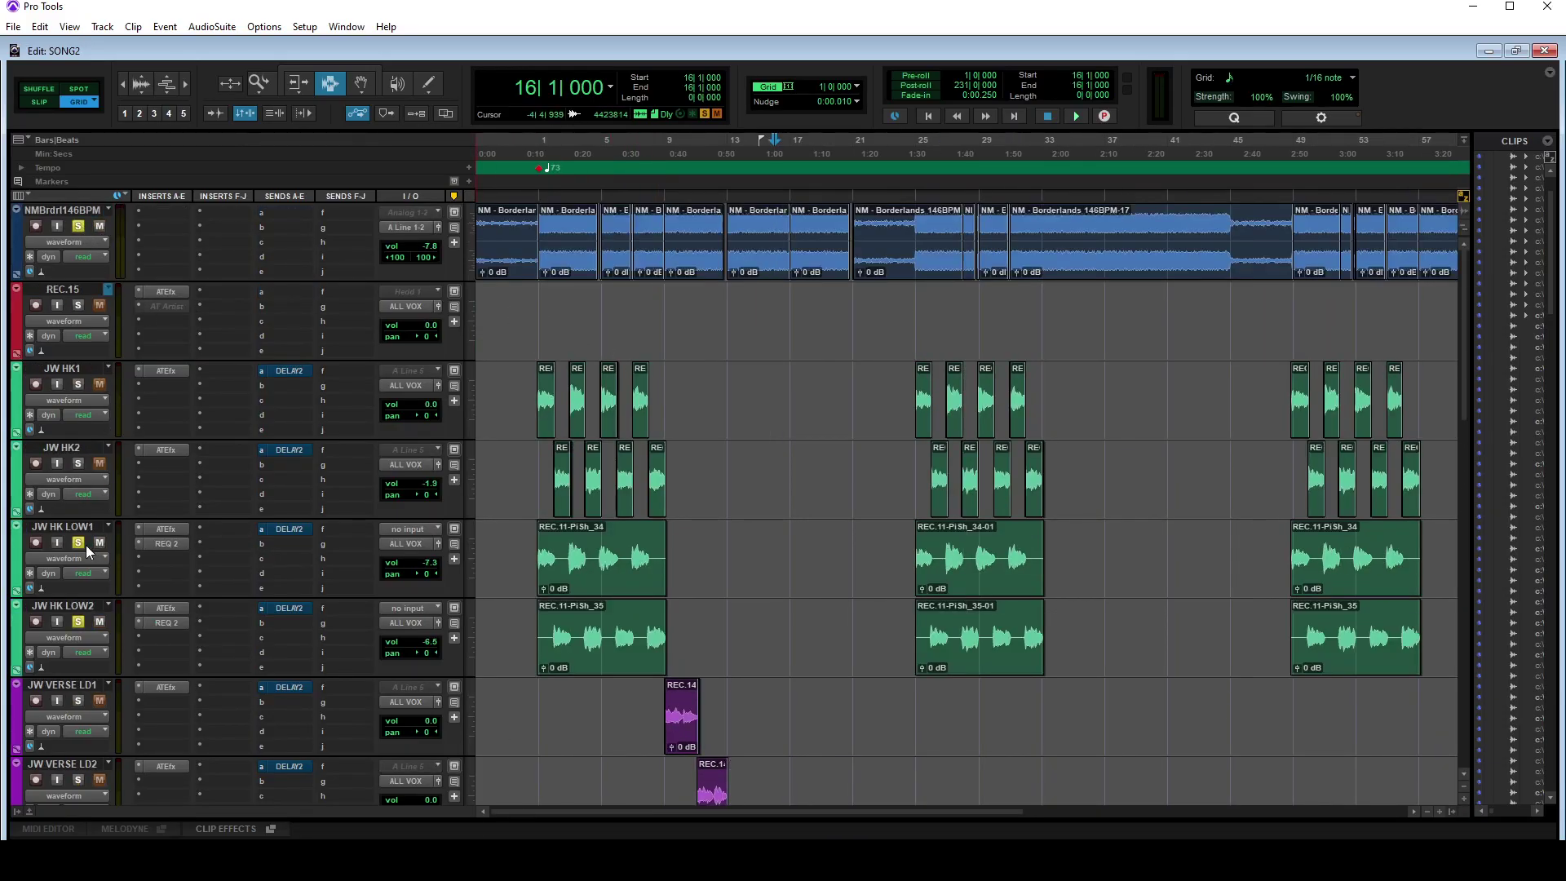
scroll(78, 578, down, 5)
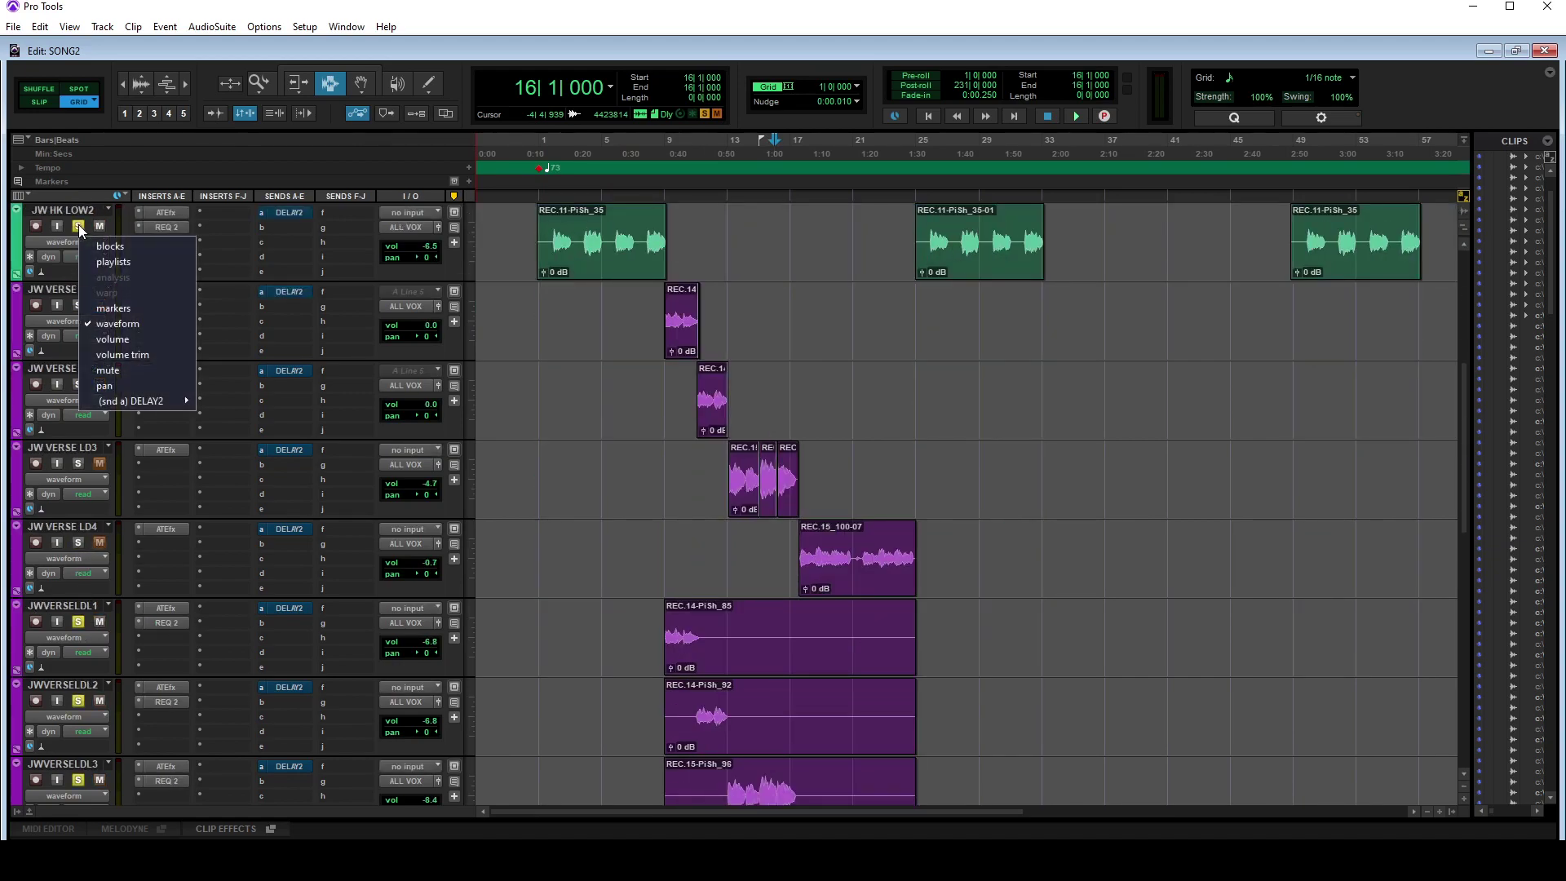
scroll(79, 710, down, 1)
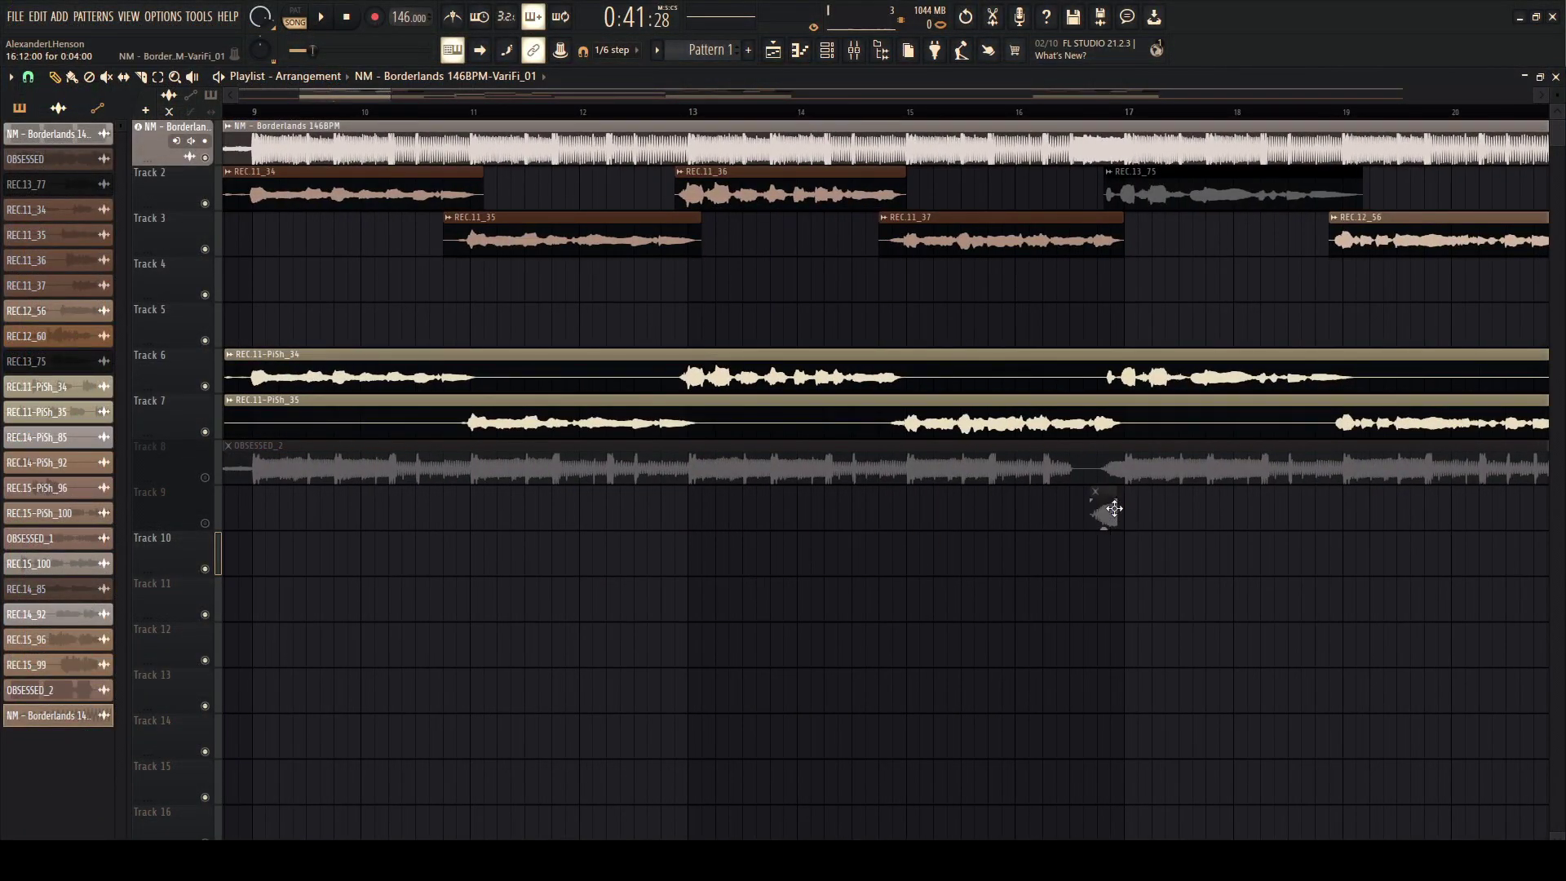
Step: Nudge the selected vocals and OBSESSED_2 slightly earlier so the bounce's beat lines up with the instrumental at bar 9
scroll(1114, 508, up, 4)
scroll(1050, 543, up, 3)
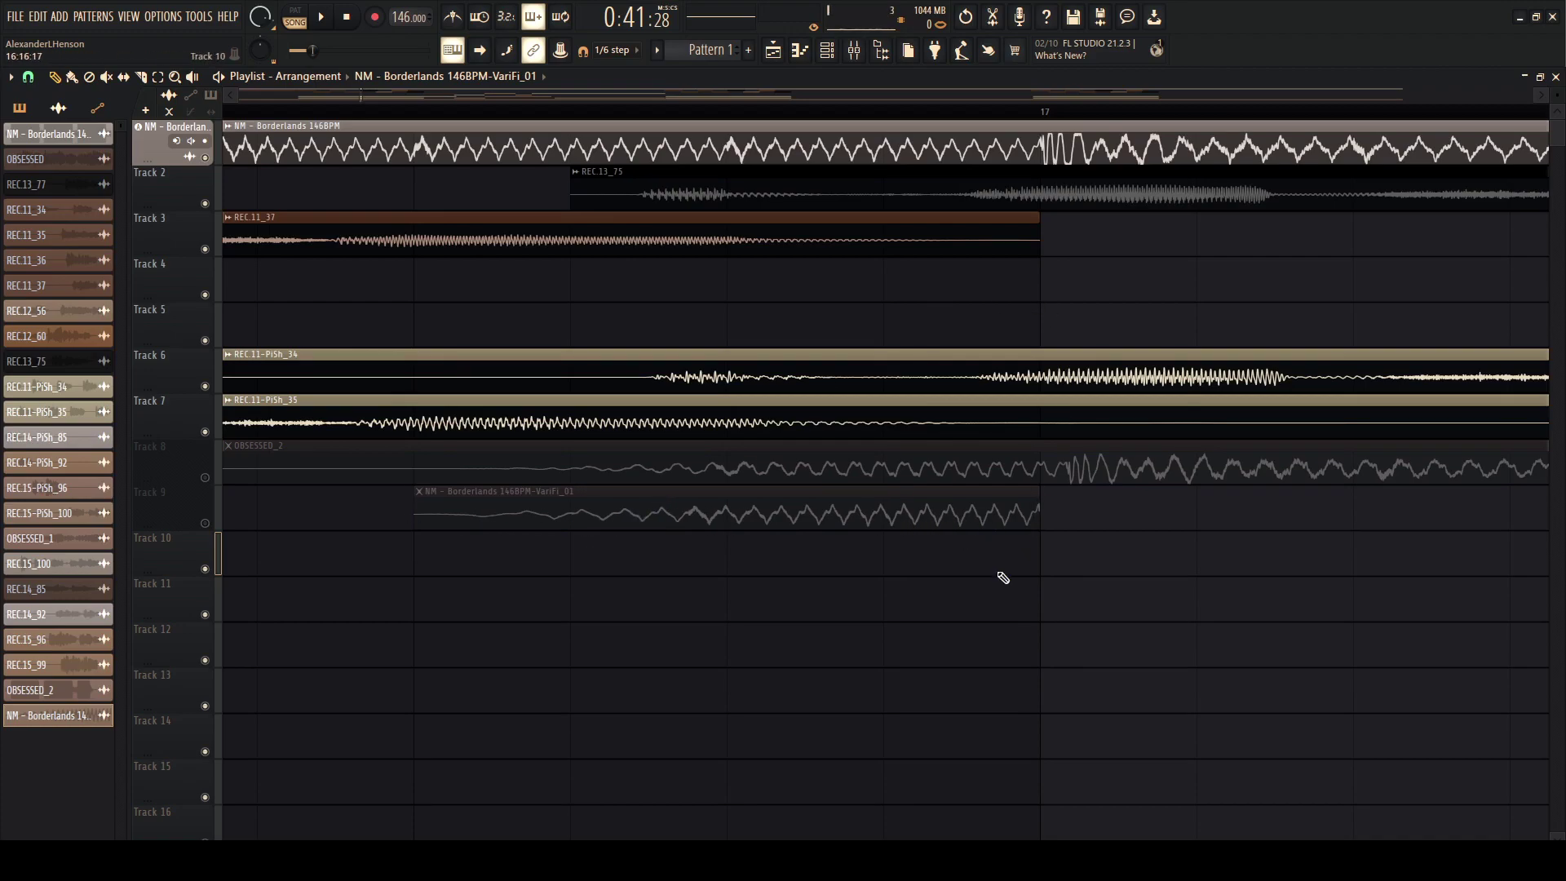
scroll(455, 514, down, 5)
key(ctrl+a)
scroll(842, 517, up, 5)
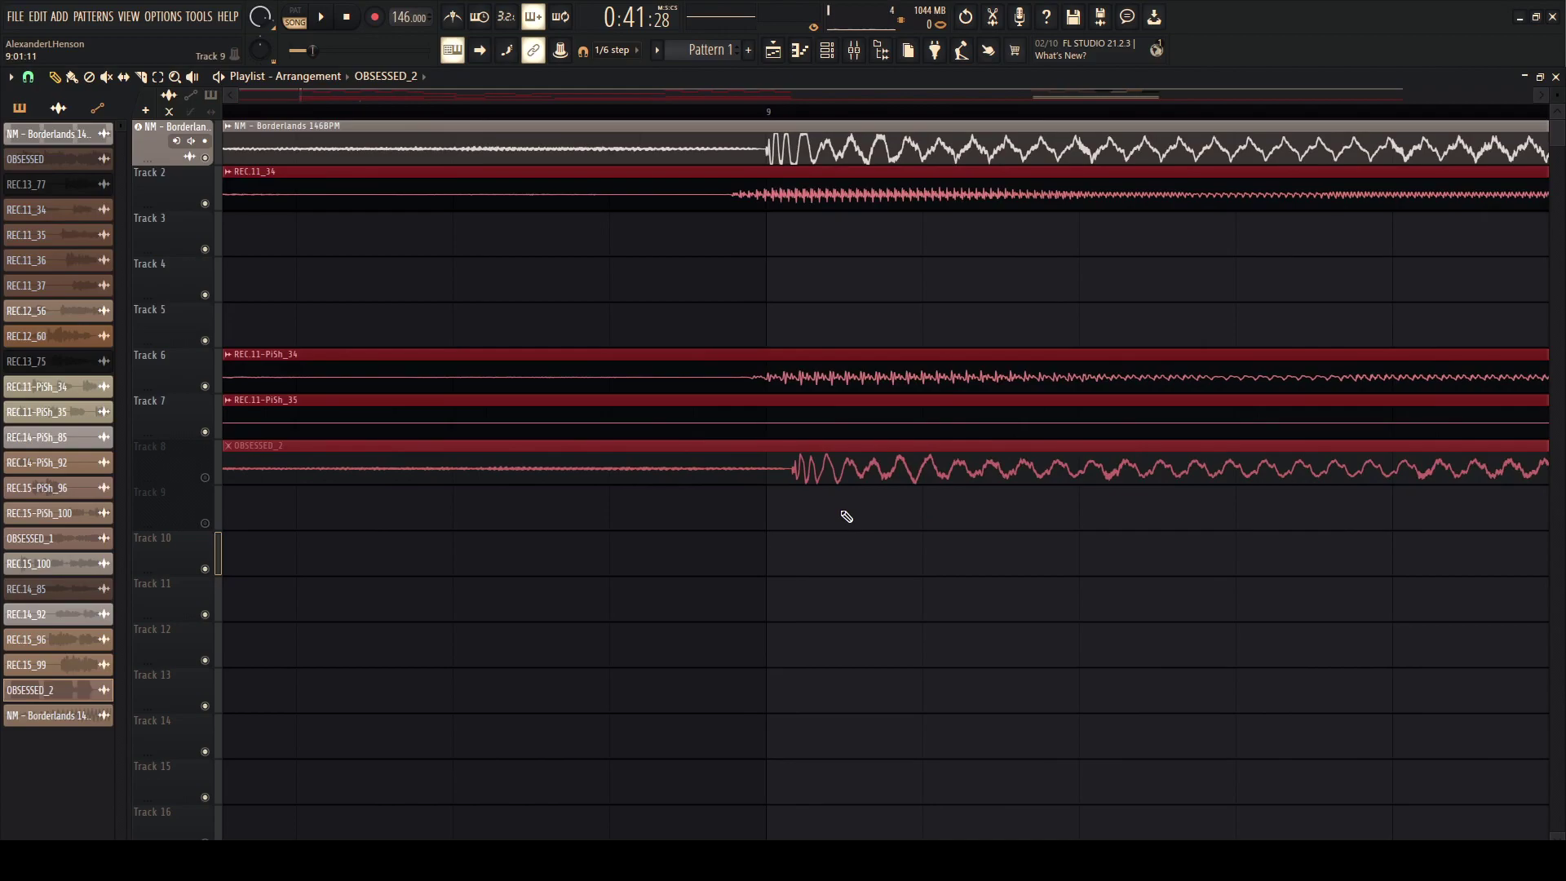
drag(849, 477, 837, 476)
key(ctrl+d)
scroll(745, 420, down, 5)
scroll(458, 566, up, 5)
scroll(551, 562, left, 2)
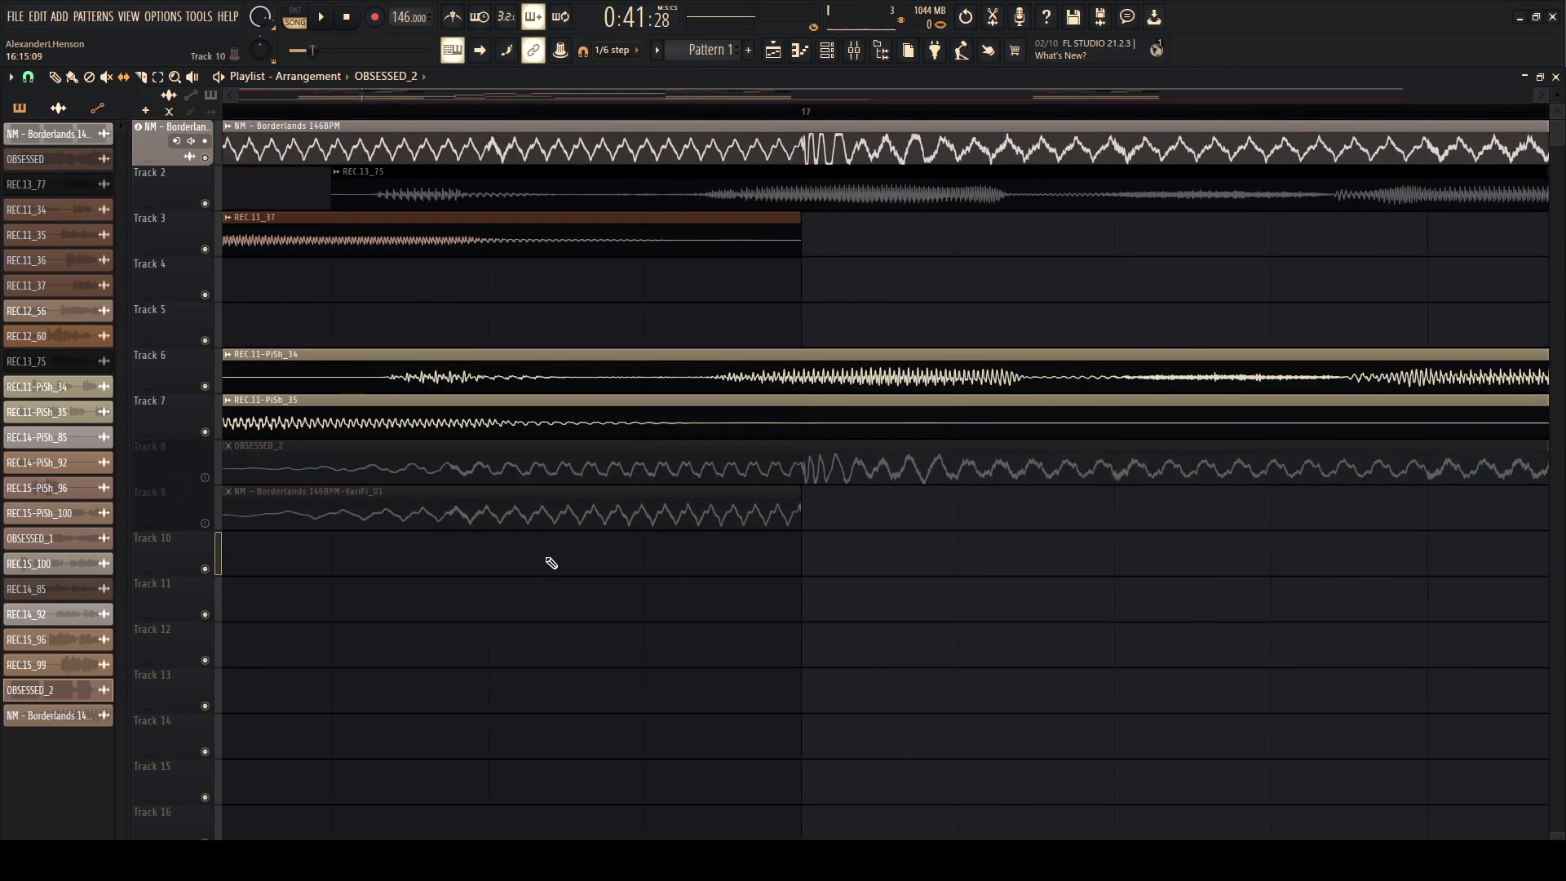
Step: Slice the instrumental on the first track and delete its section just before bar 17
scroll(826, 184, down, 3)
drag(563, 122, 562, 166)
key(p)
right_click(758, 150)
Step: Move the NM - Borderlands 146BPM-VariFi_01 clip from Track 9 up into the instrumental track's gap before bar 17
ctrl+click(846, 517)
key(shift+Up)
key(shift+Up)
key(shift+Up)
key(shift+Up)
key(shift+Up)
key(shift+Up)
key(shift+Up)
key(shift+Up)
scroll(738, 448, down, 5)
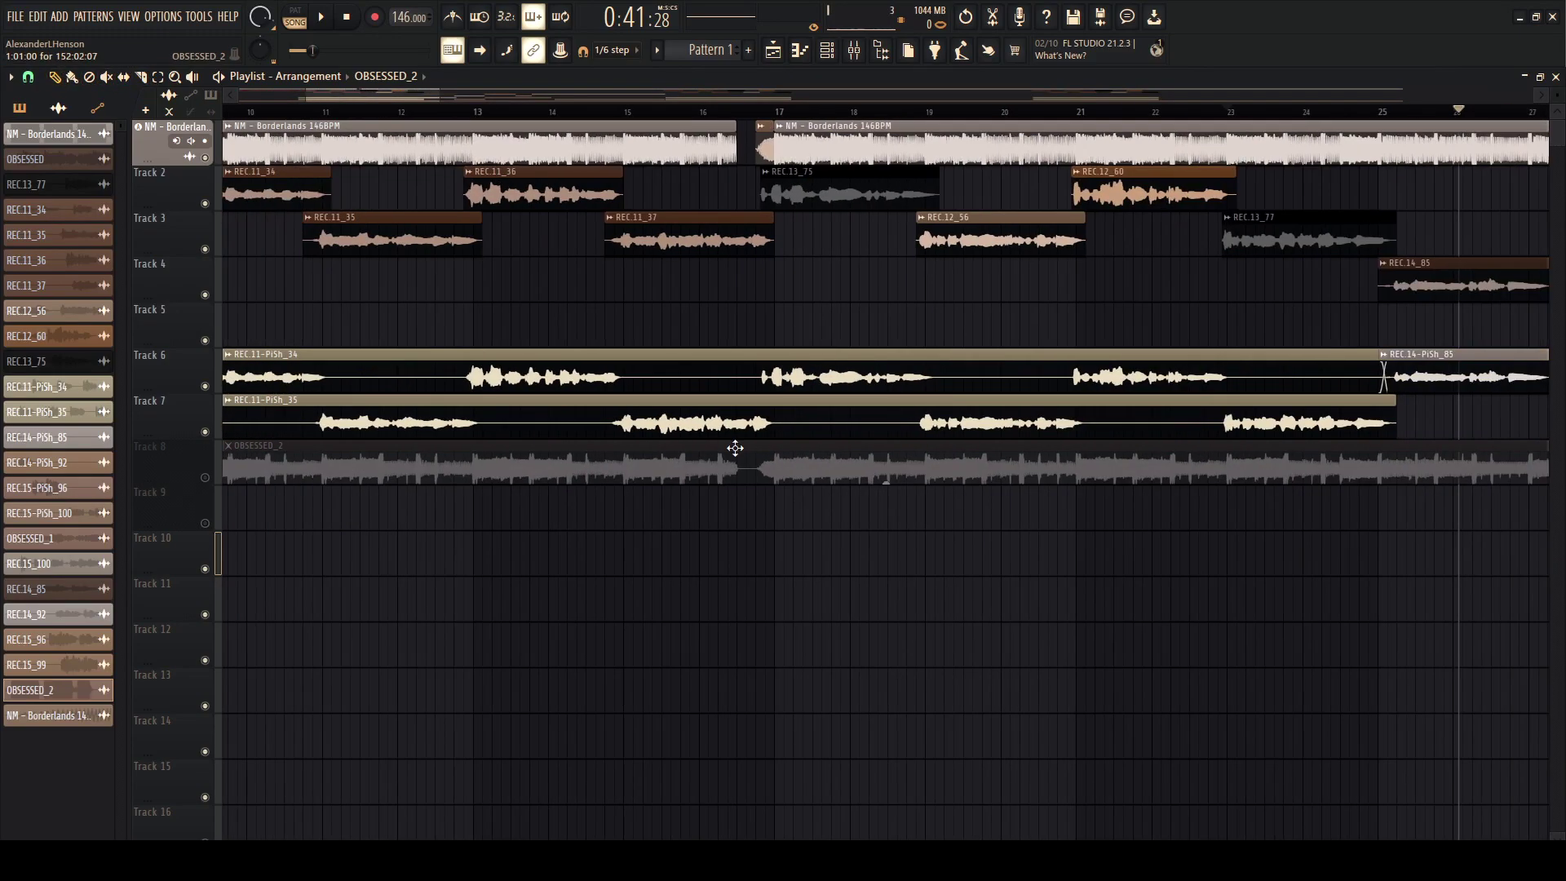
Step: Remove the instrumental section just before bar 33 and play back the passage around the gap
key(ctrl+z)
scroll(1043, 465, up, 6)
click(56, 77)
right_click(734, 150)
scroll(569, 244, down, 2)
click(468, 111)
key(space)
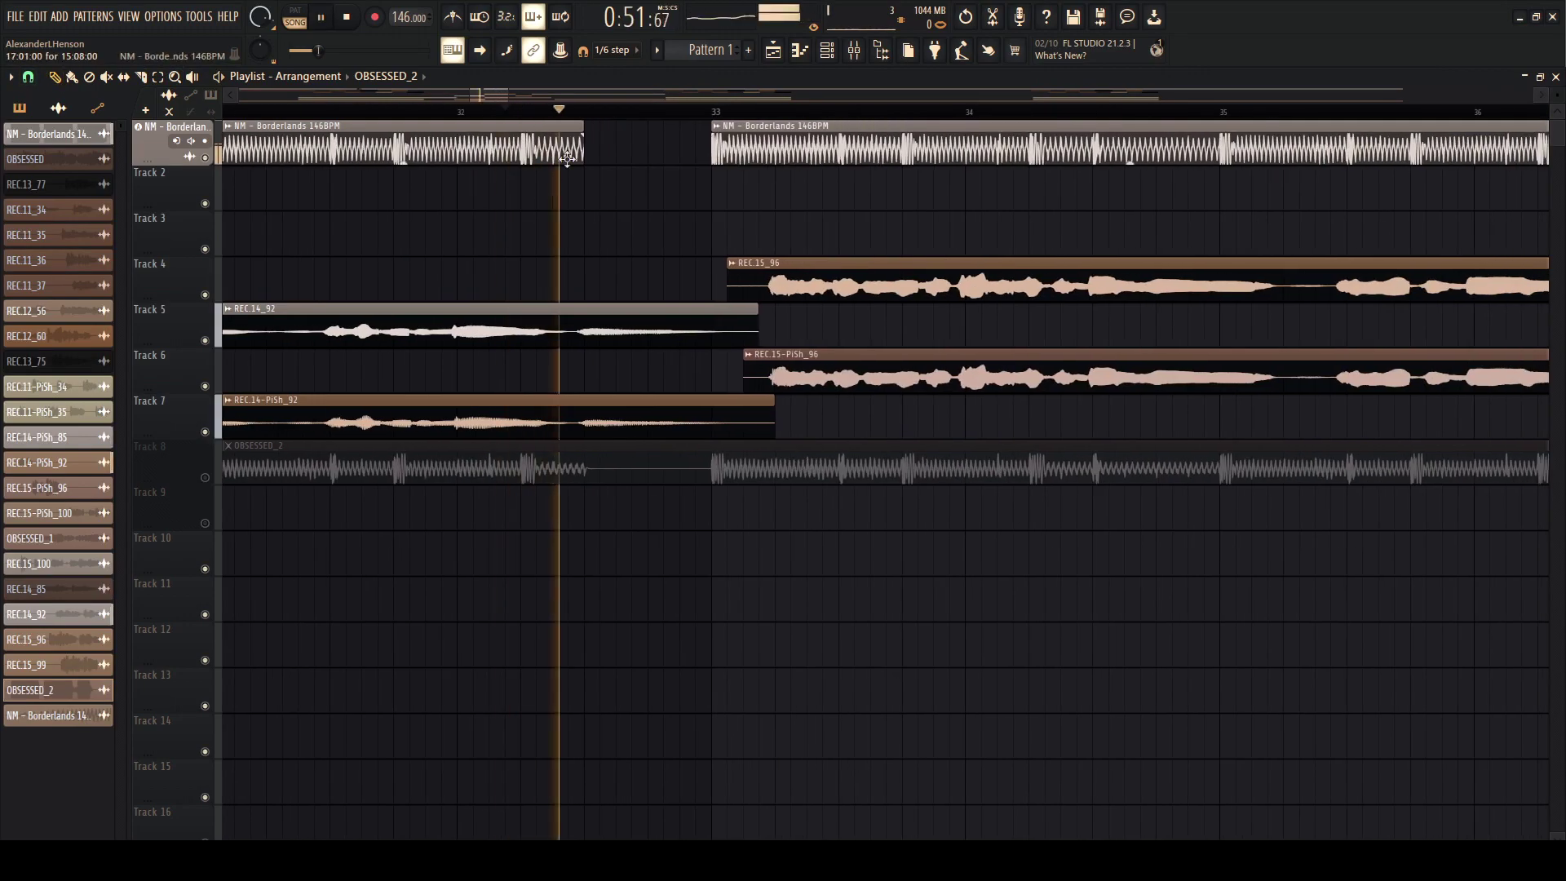
Step: Stop playback, then slice the instrumental and delete its section just before bar 49
scroll(606, 269, down, 5)
key(space)
scroll(979, 367, up, 5)
drag(725, 131, 725, 163)
right_click(652, 150)
scroll(549, 316, down, 5)
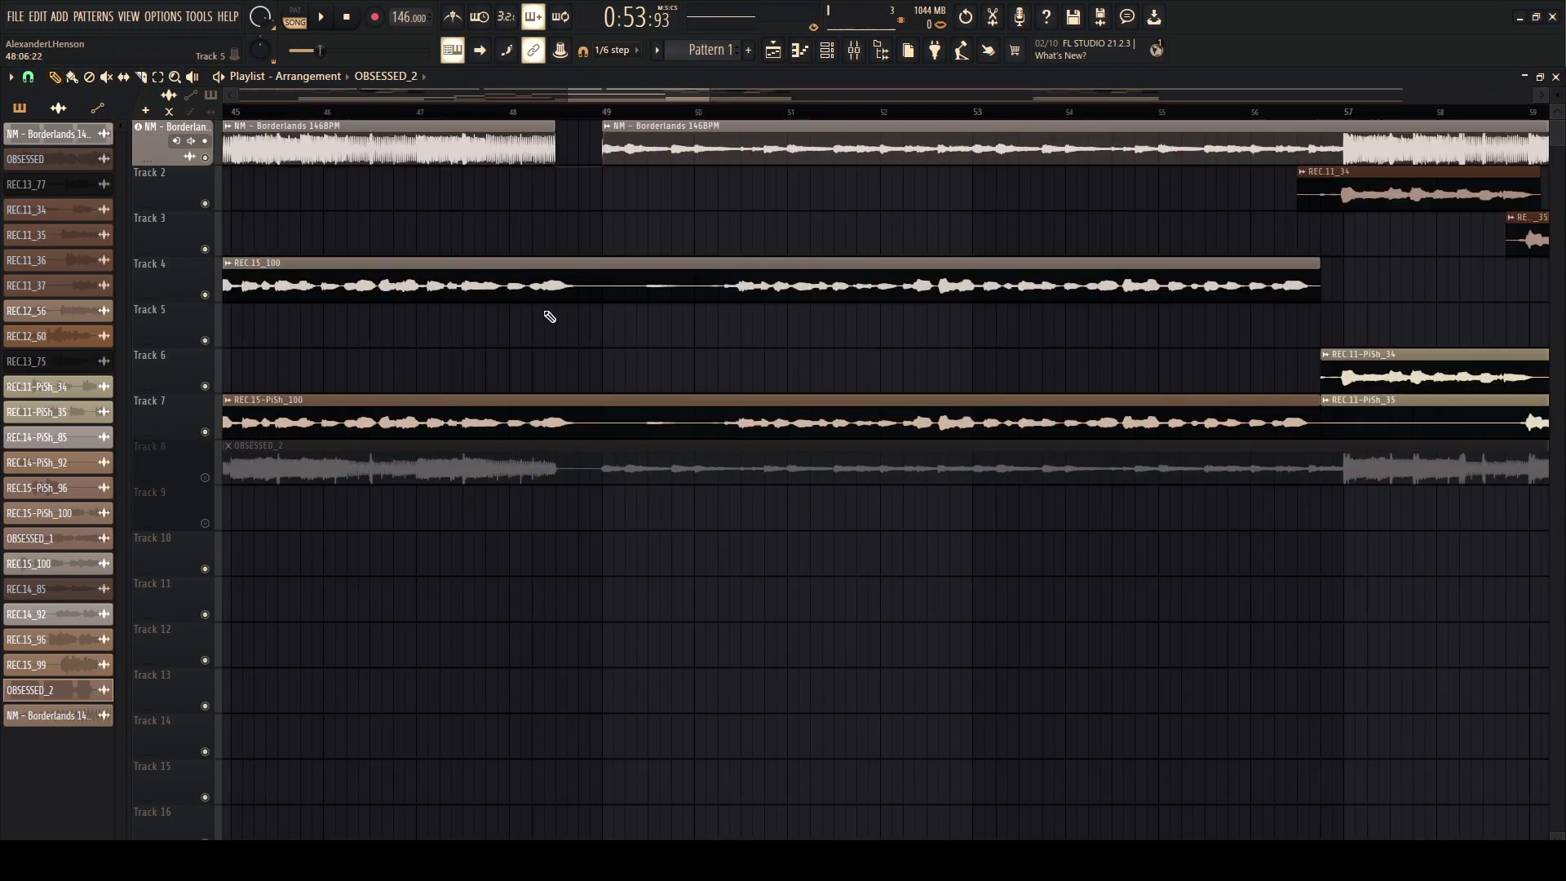
Step: Slice the instrumental at bar 65 and about half a bar earlier, and delete the piece between the cuts
scroll(591, 310, up, 6)
drag(615, 130, 616, 163)
drag(411, 134, 411, 163)
click(55, 76)
right_click(505, 150)
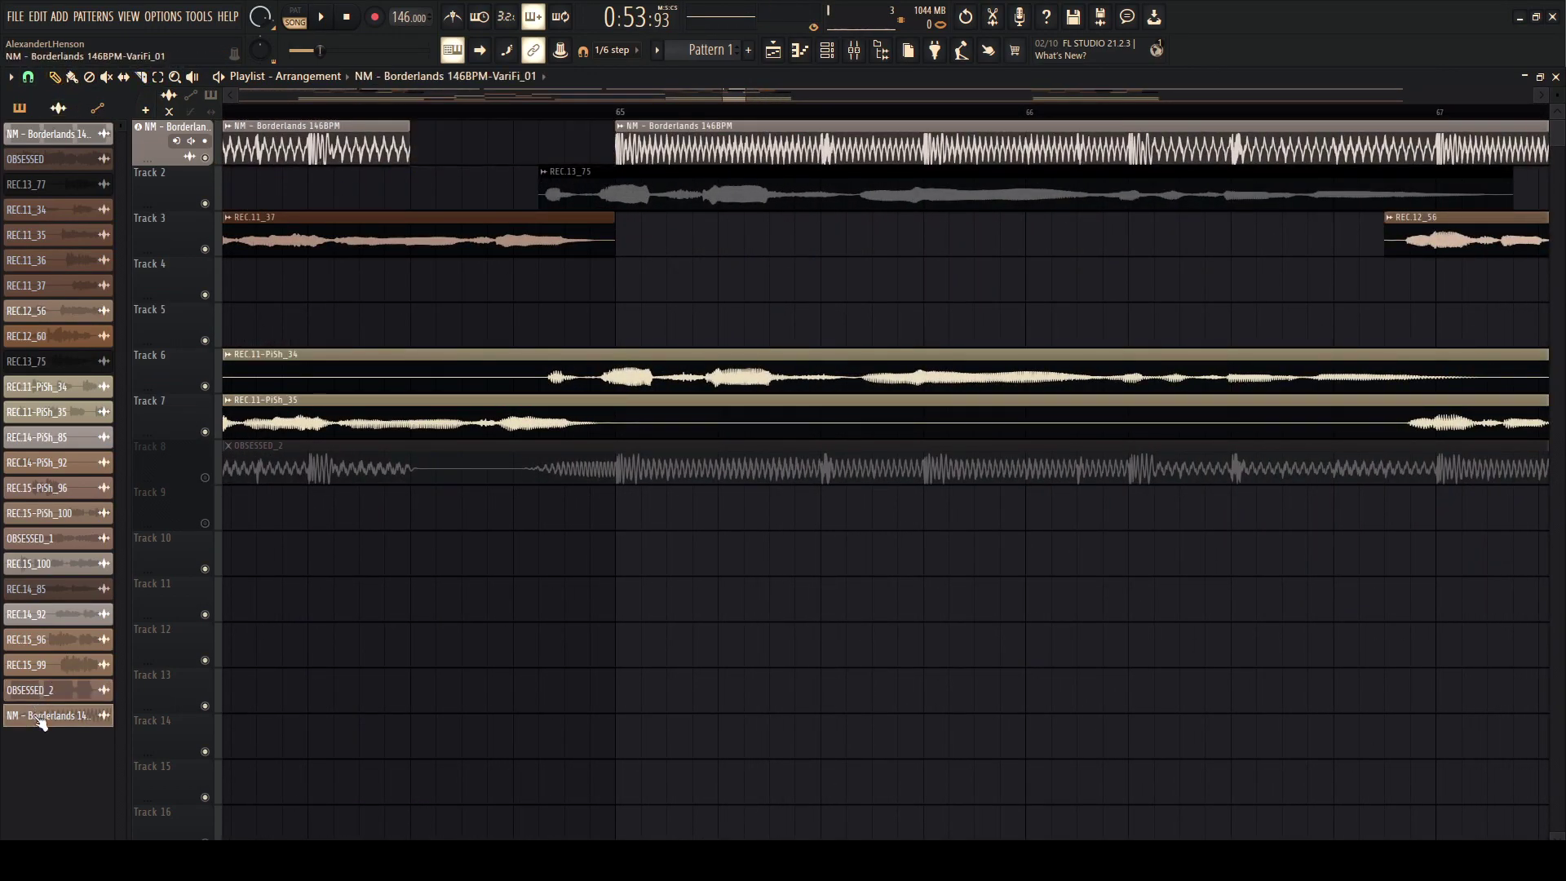
scroll(588, 277, down, 5)
scroll(1011, 350, up, 1)
scroll(872, 342, down, 2)
scroll(1109, 236, up, 6)
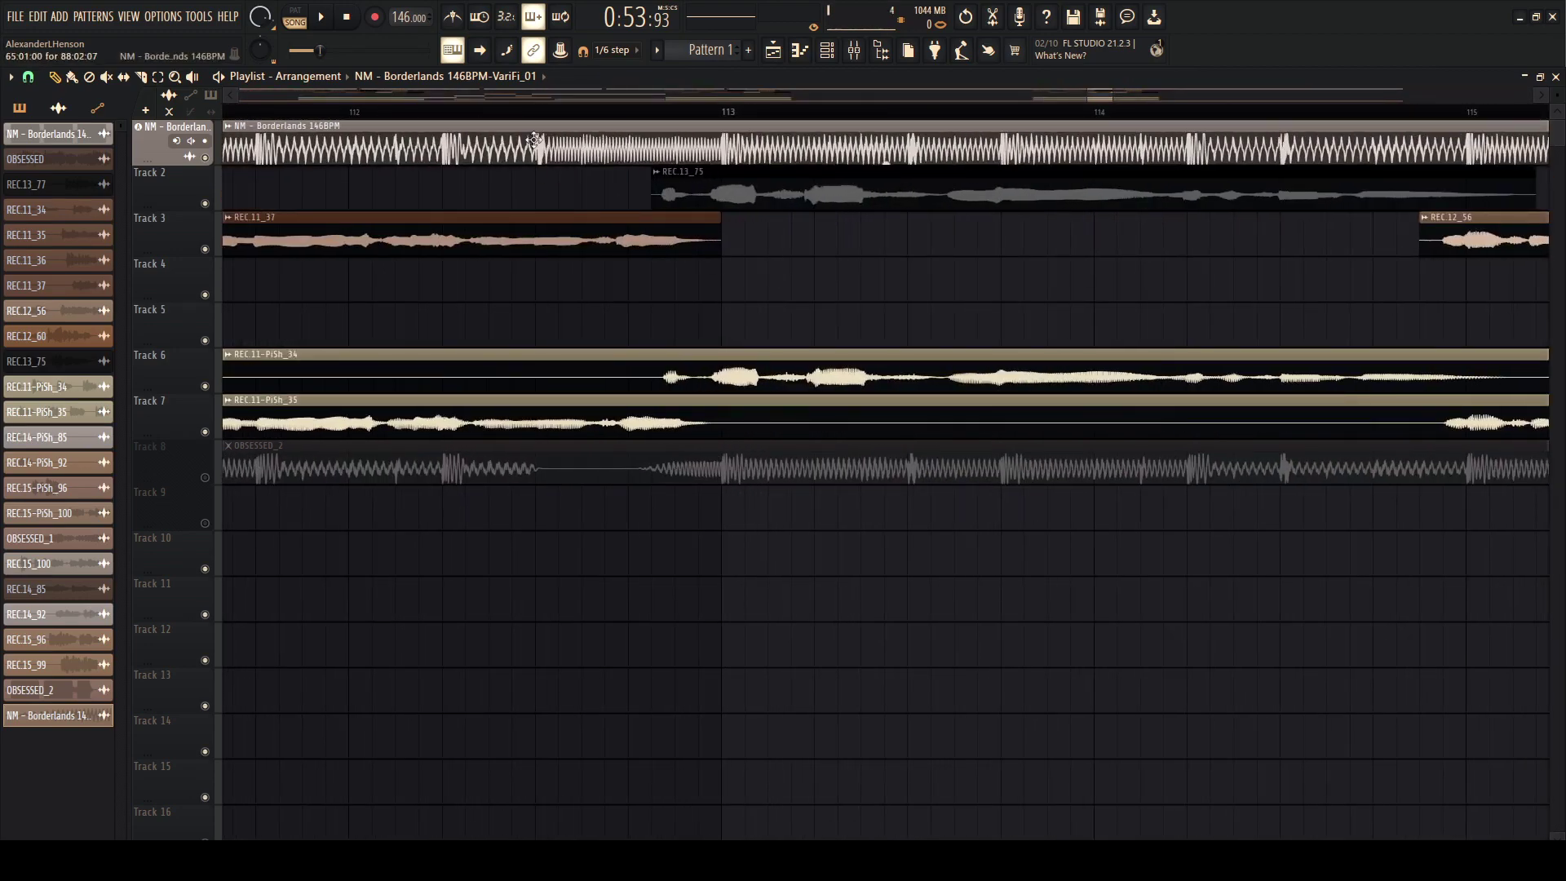
scroll(1149, 462, down, 5)
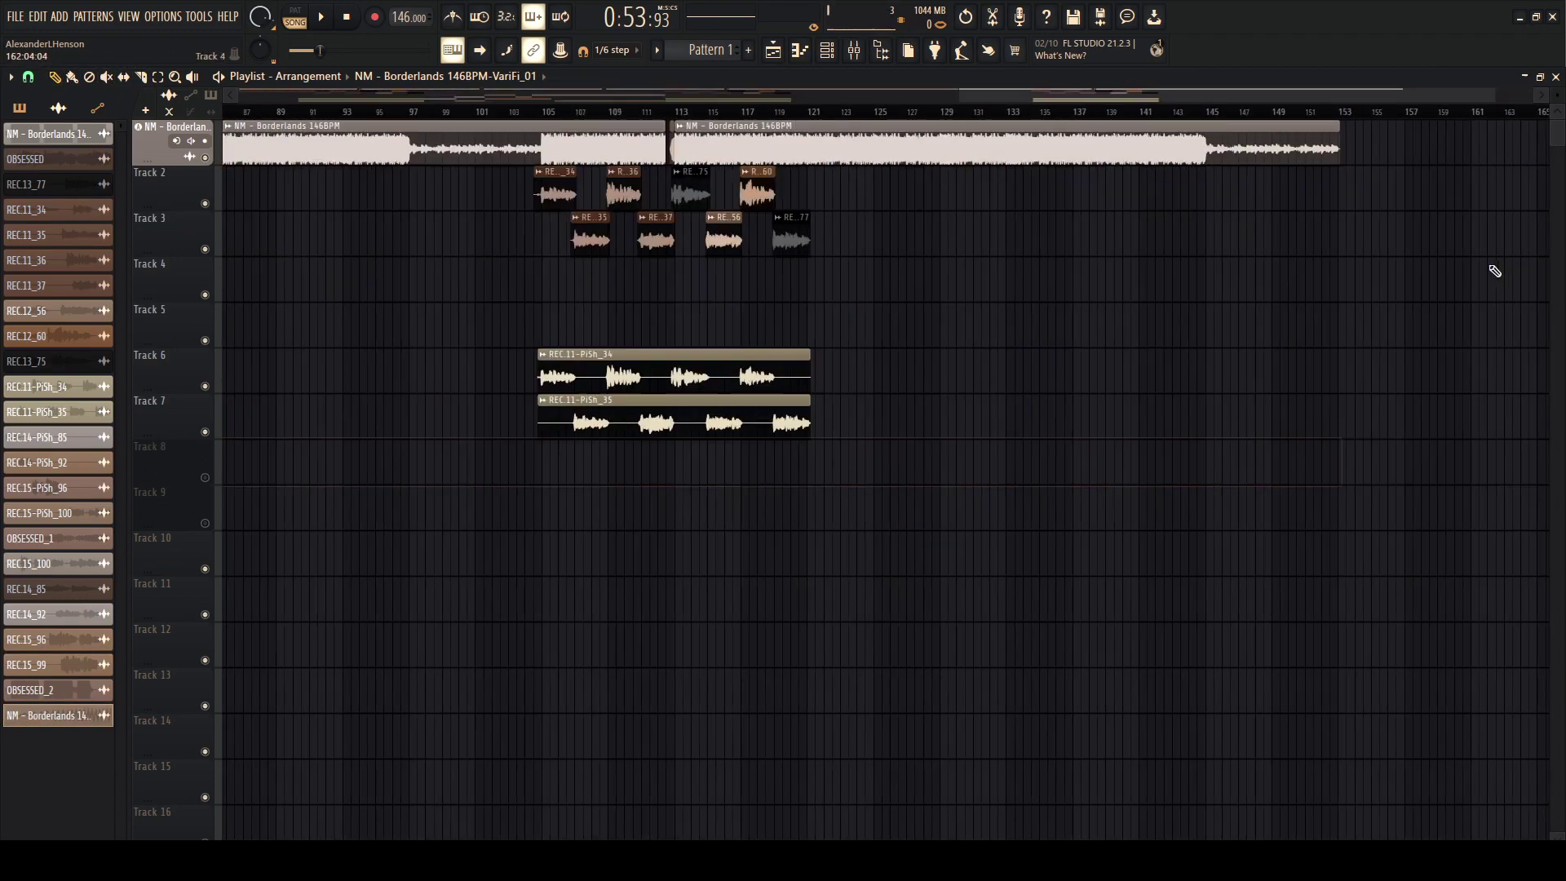
key(ctrl+z)
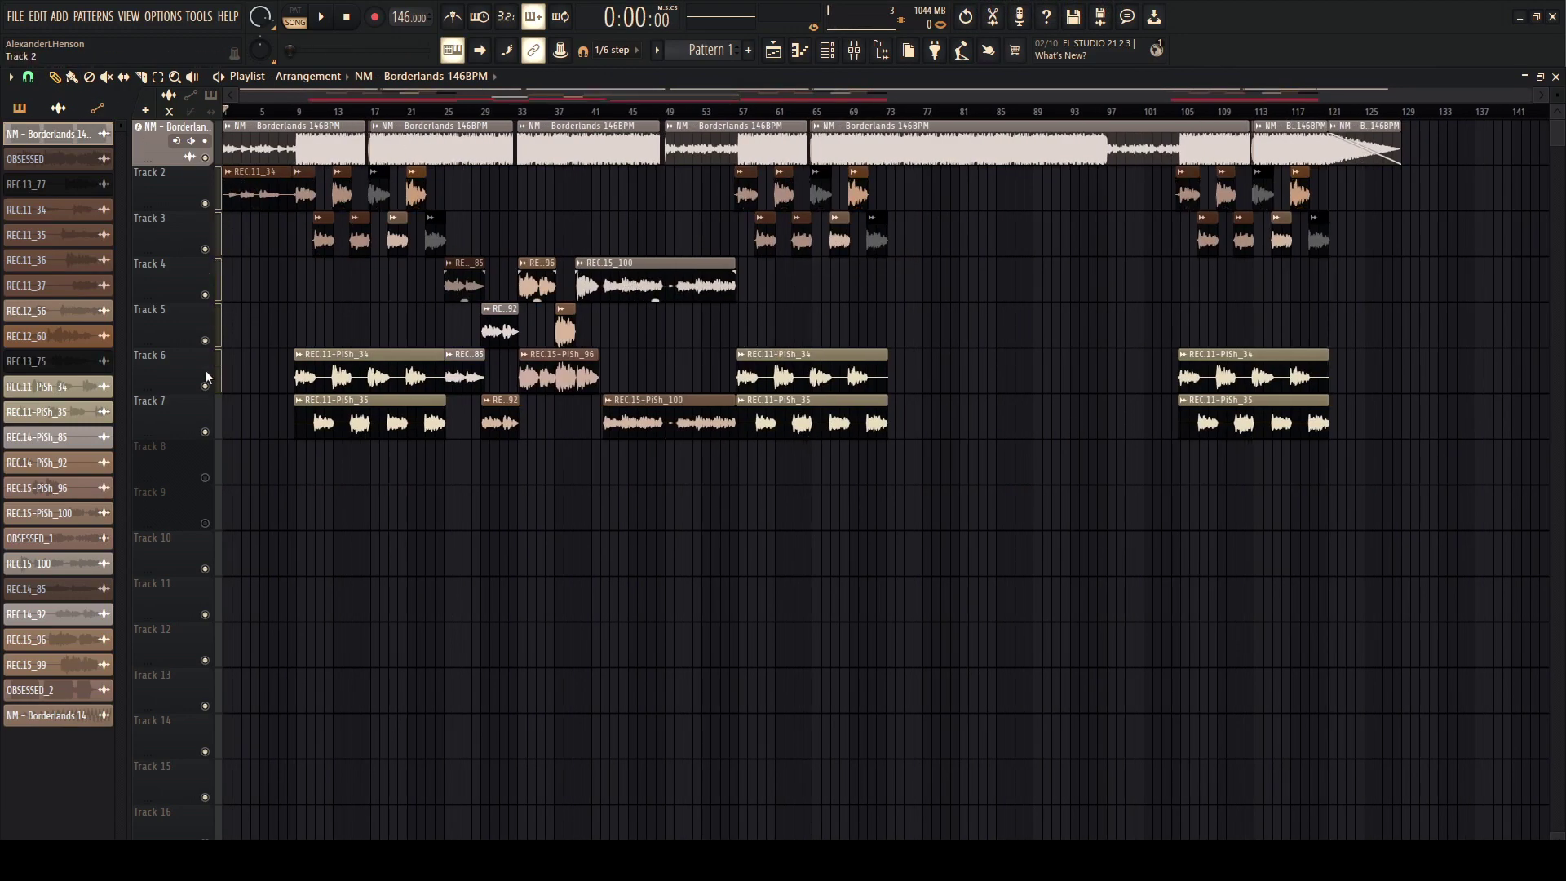
Step: Set the selected Tracks 2 to 7 to audio track mode, linked to mixer Inserts 2 to 7
right_click(176, 184)
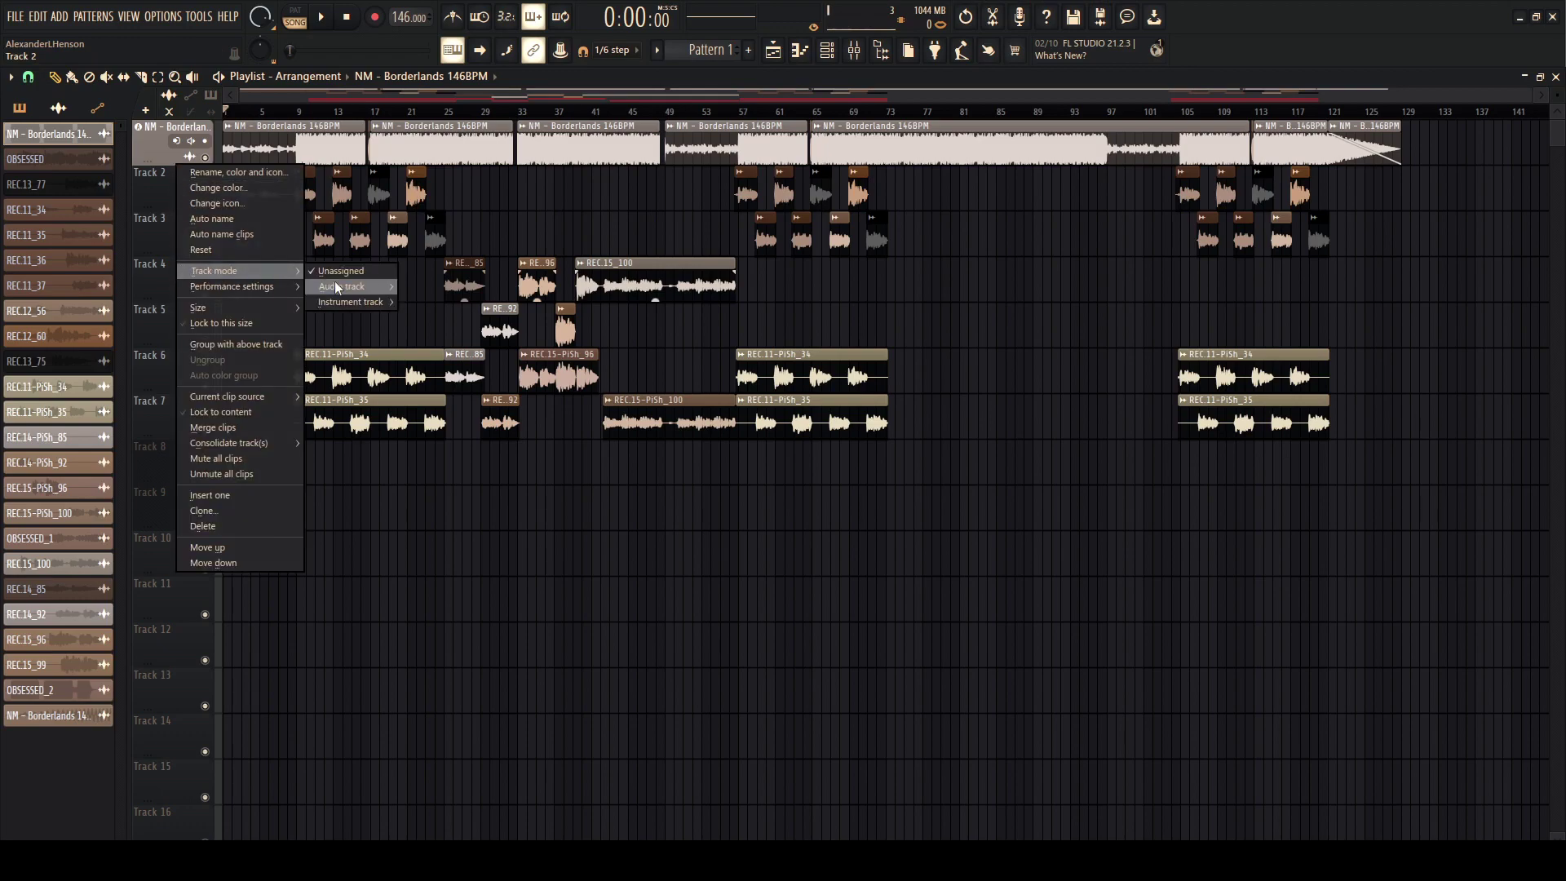
mouse_move(336, 287)
click(415, 31)
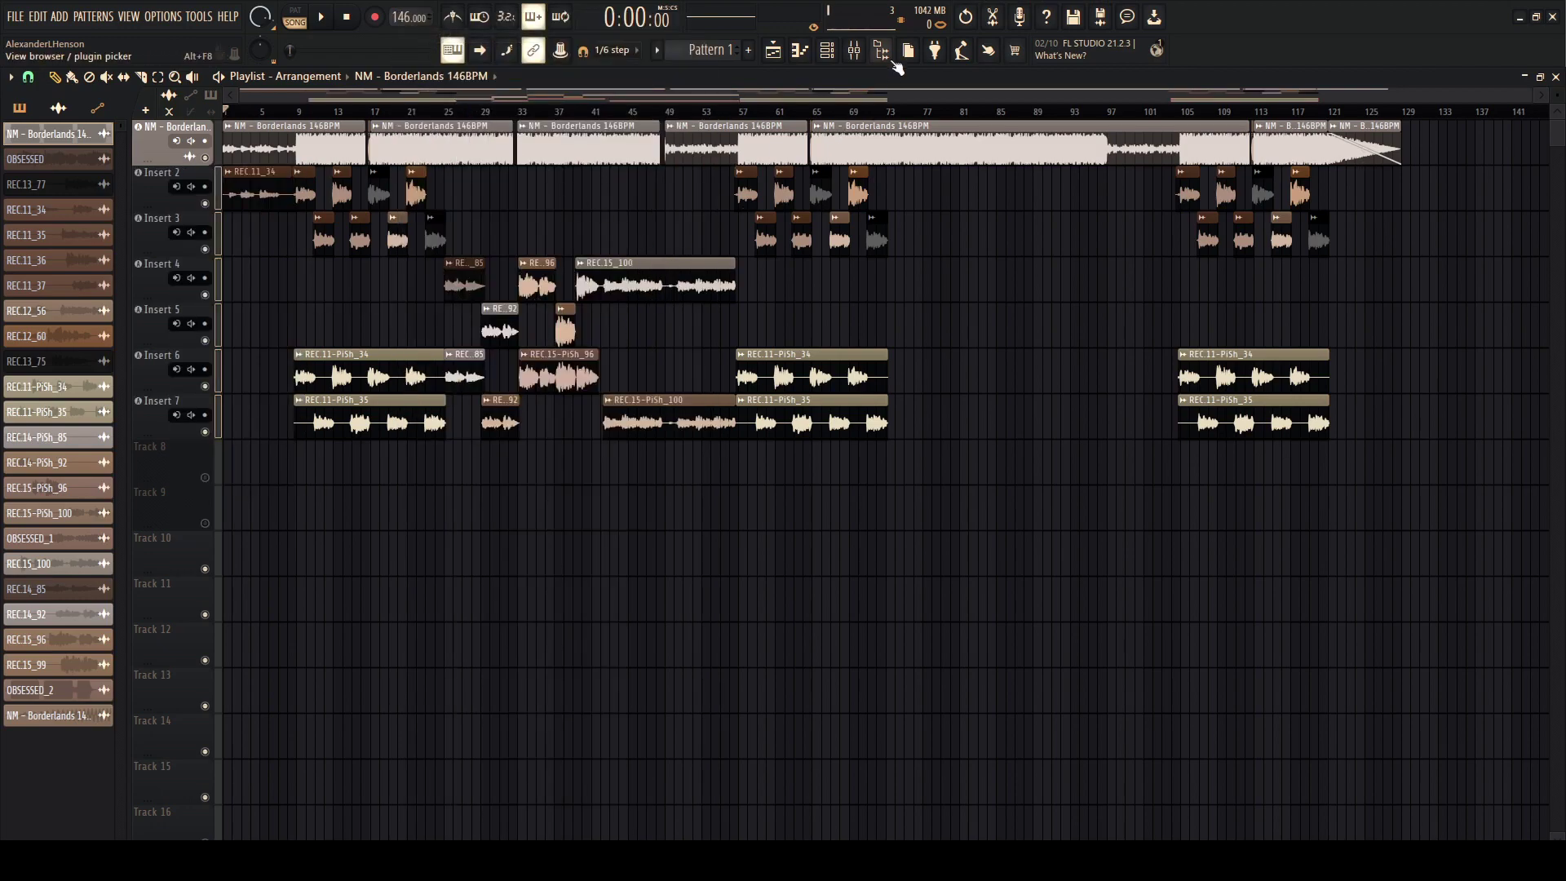
Step: Open the mixer and load Auto-Tune EFX into the first effect slot of Insert 2
click(854, 50)
click(1081, 194)
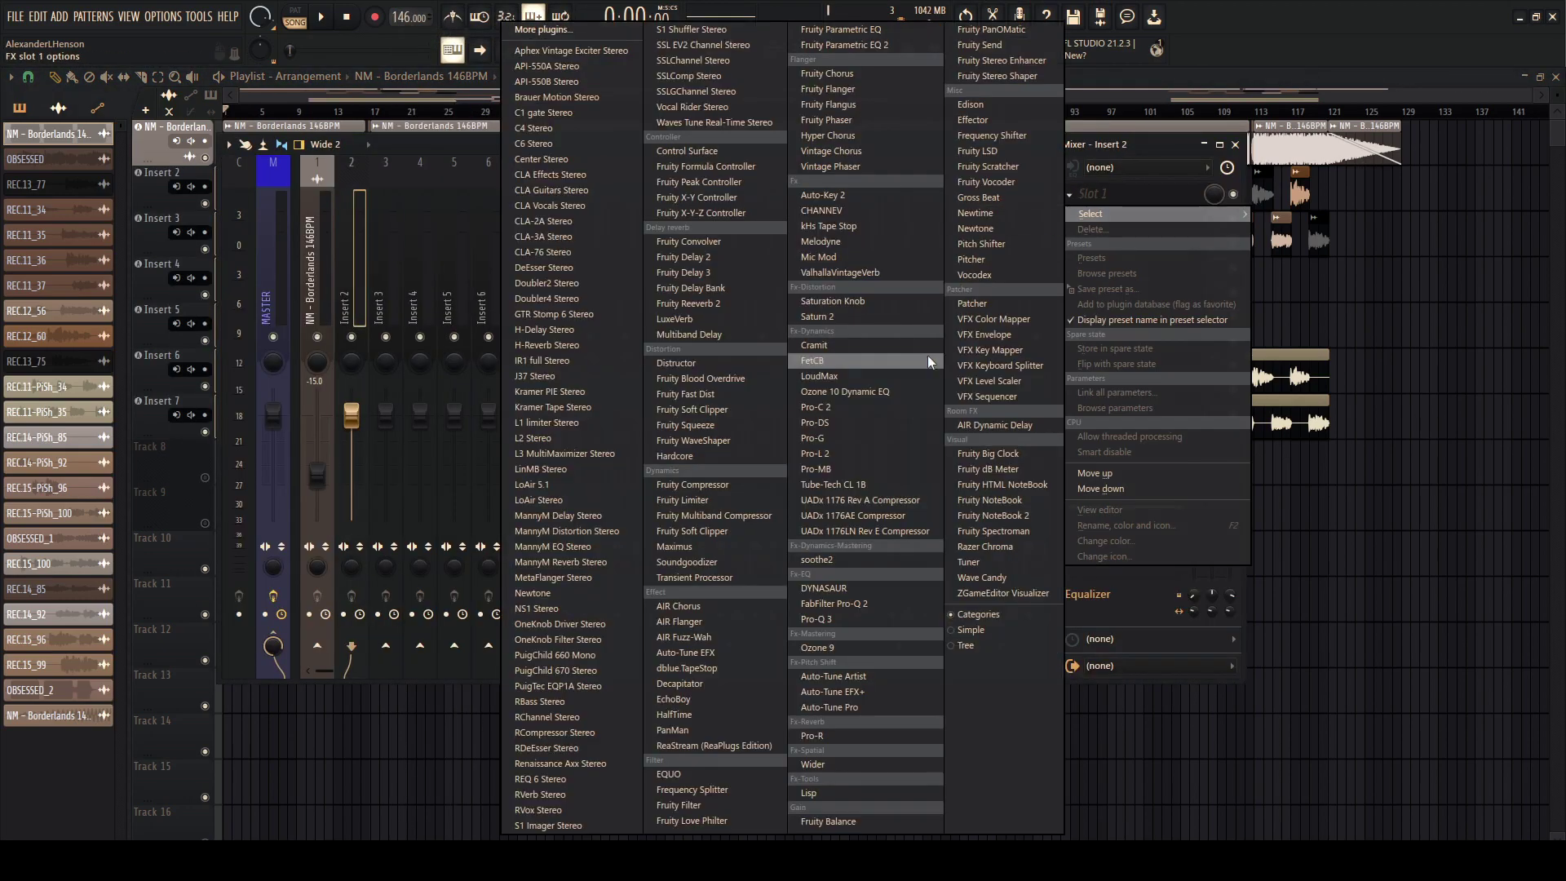
click(687, 652)
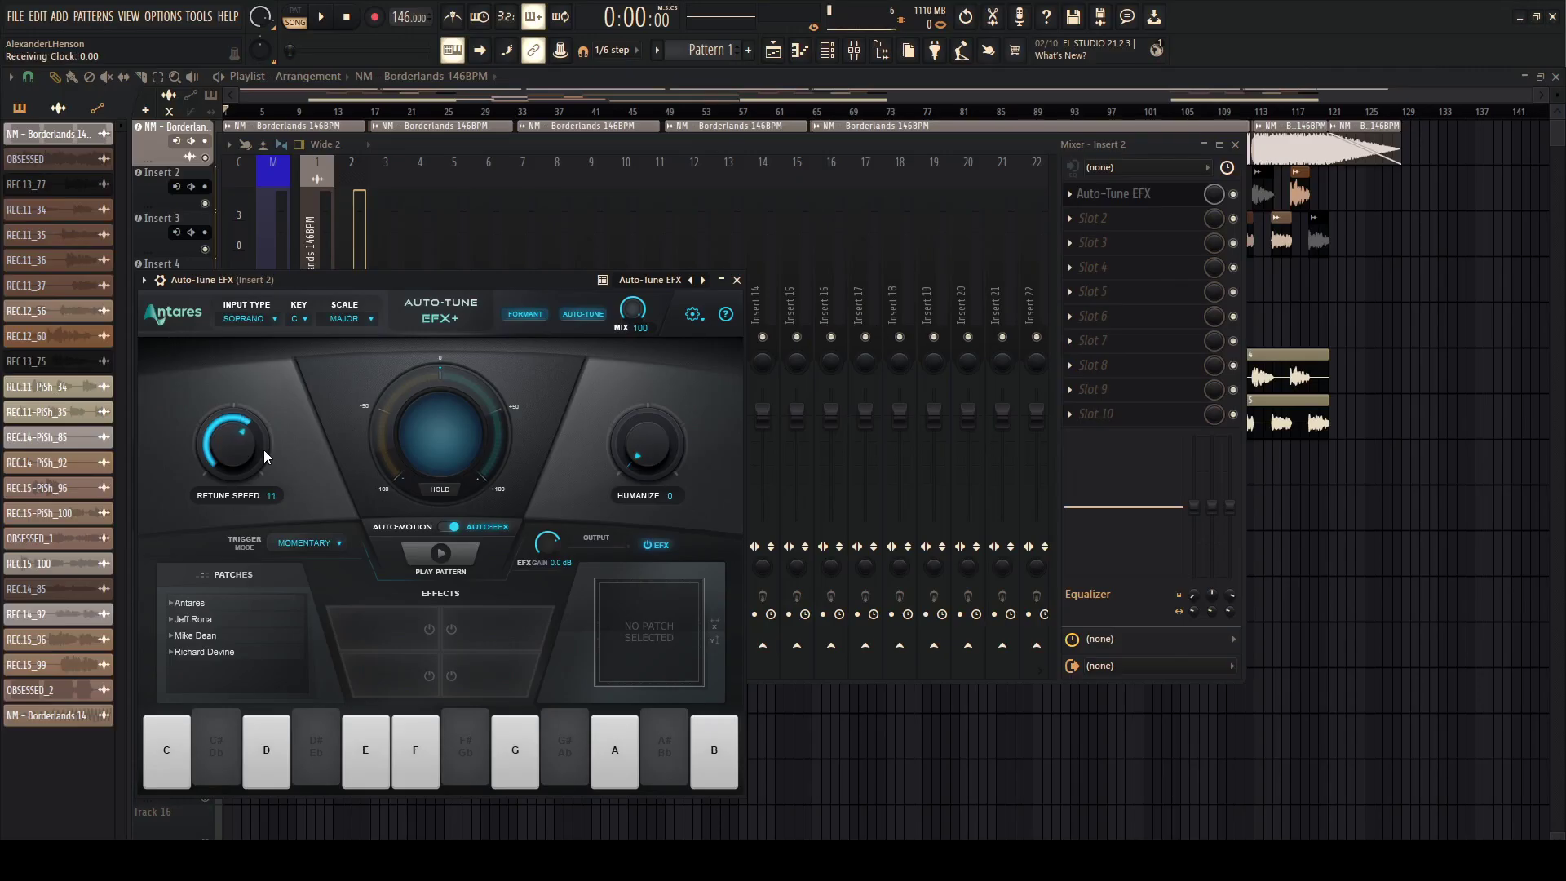
Step: Set Auto-Tune EFX to retune speed 4, Low Male input type, key F and Minor scale
scroll(280, 439, down, 1)
click(245, 319)
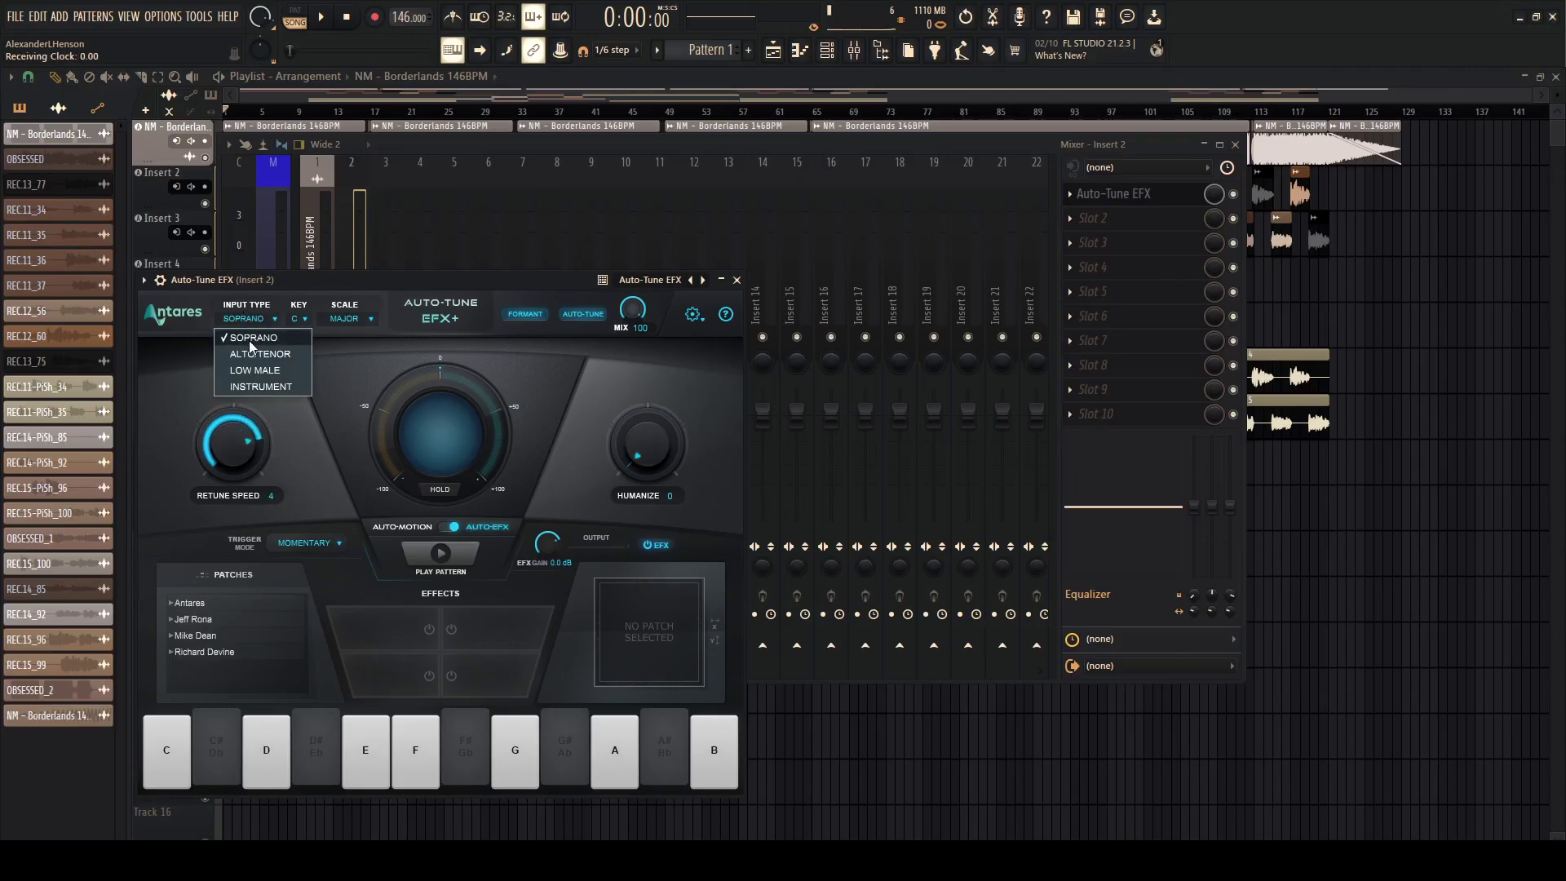
click(307, 420)
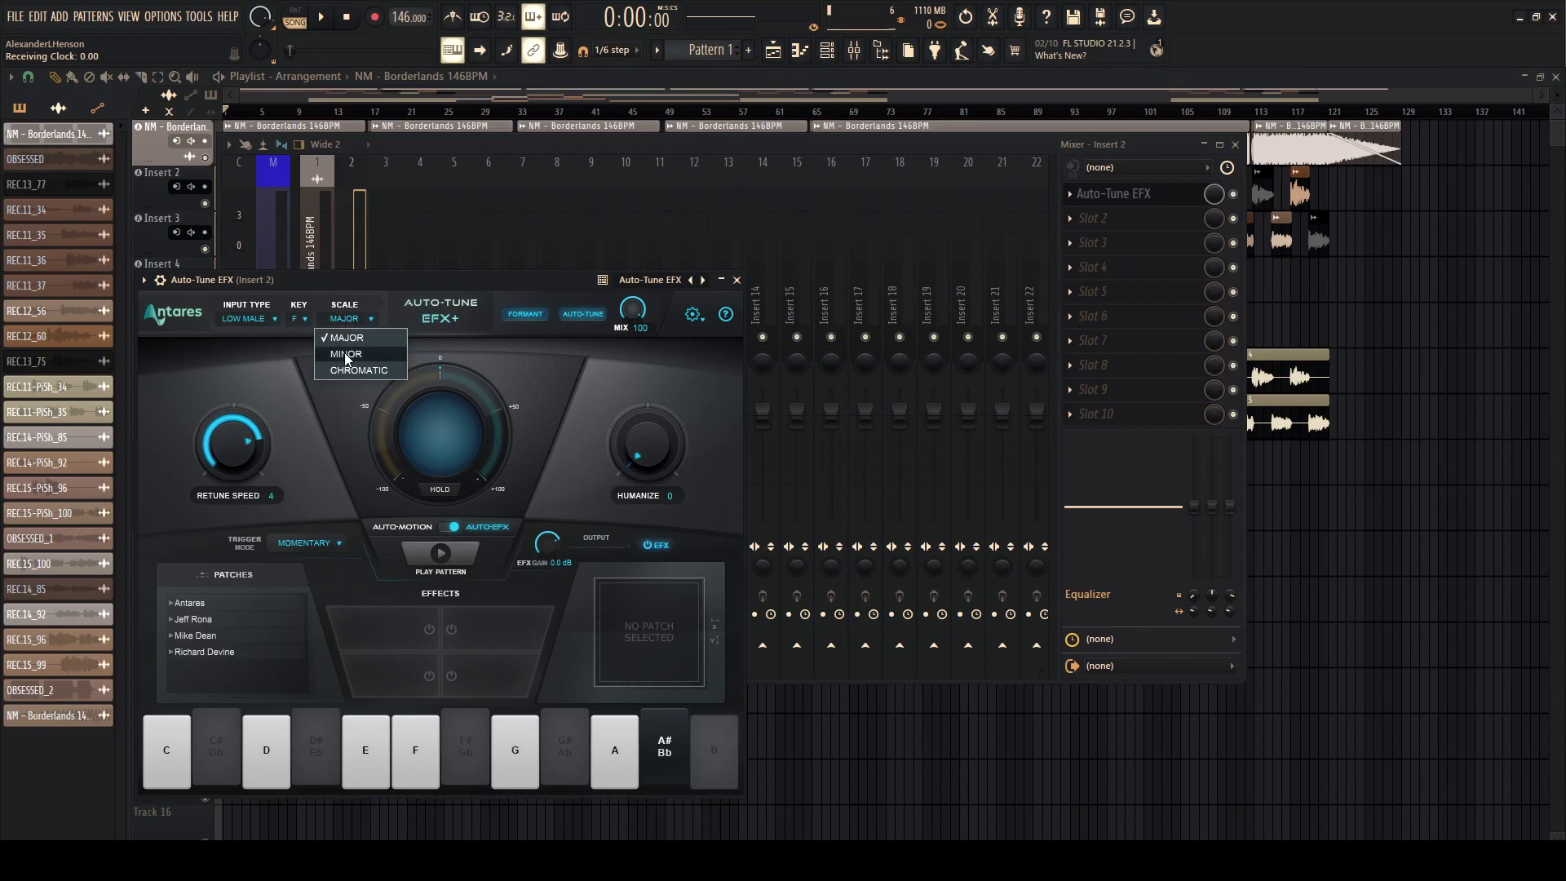
click(344, 352)
Step: Copy the Auto-Tune EFX mixer track state from Insert 2 onto mixer tracks 3 and 4
right_click(362, 159)
mouse_move(396, 257)
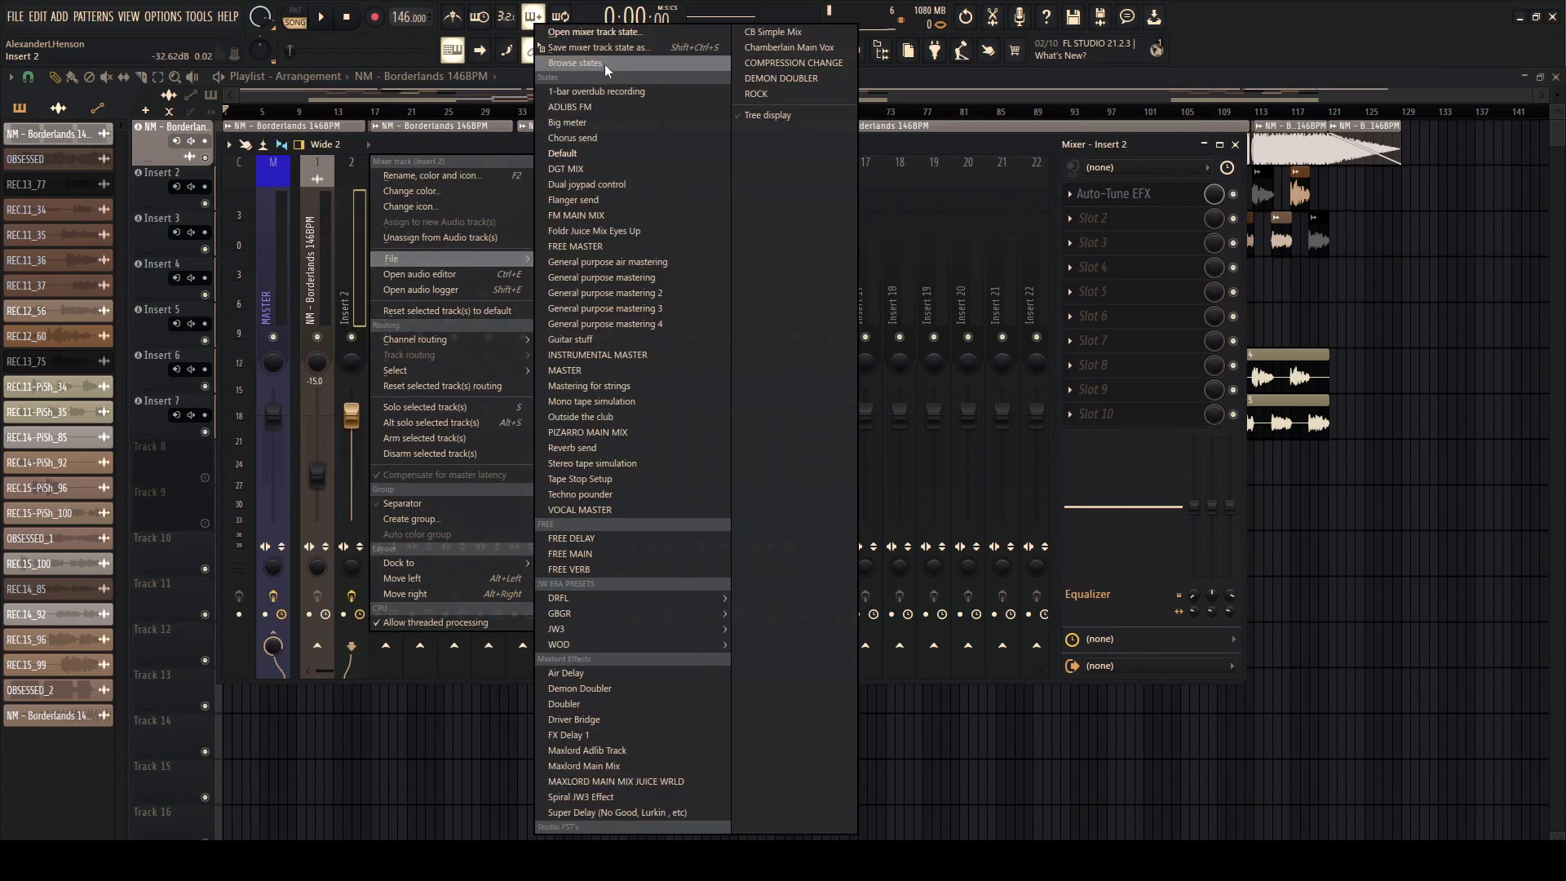
drag(603, 49, 382, 273)
right_click(383, 275)
mouse_move(457, 259)
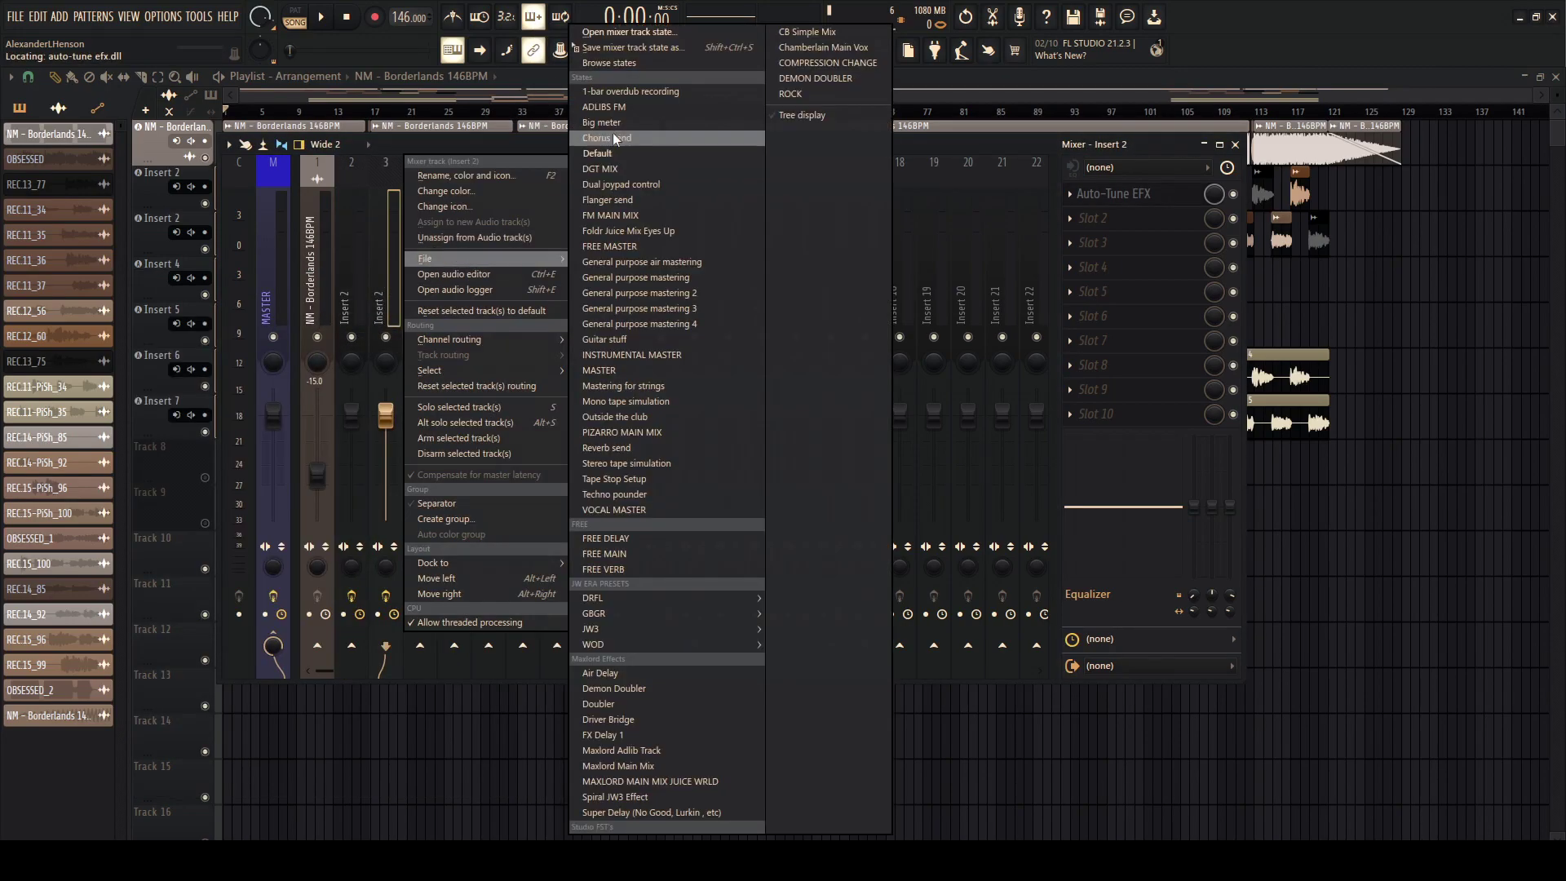
click(613, 48)
Step: Copy the same Auto-Tune EFX mixer track state onto mixer tracks 5, 6 and 7
right_click(418, 287)
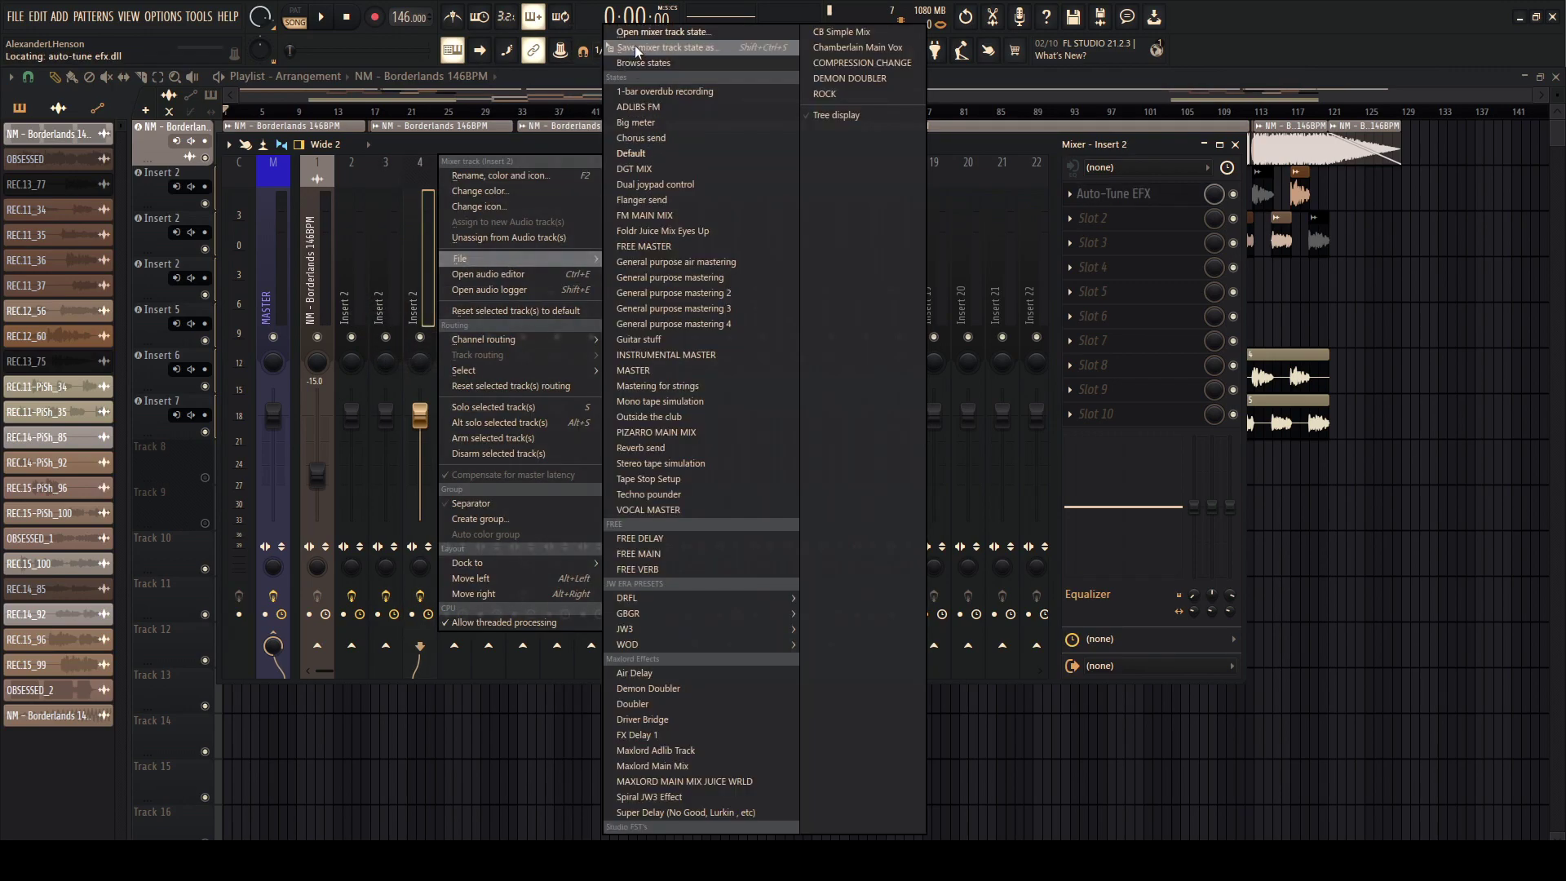
click(636, 51)
right_click(462, 232)
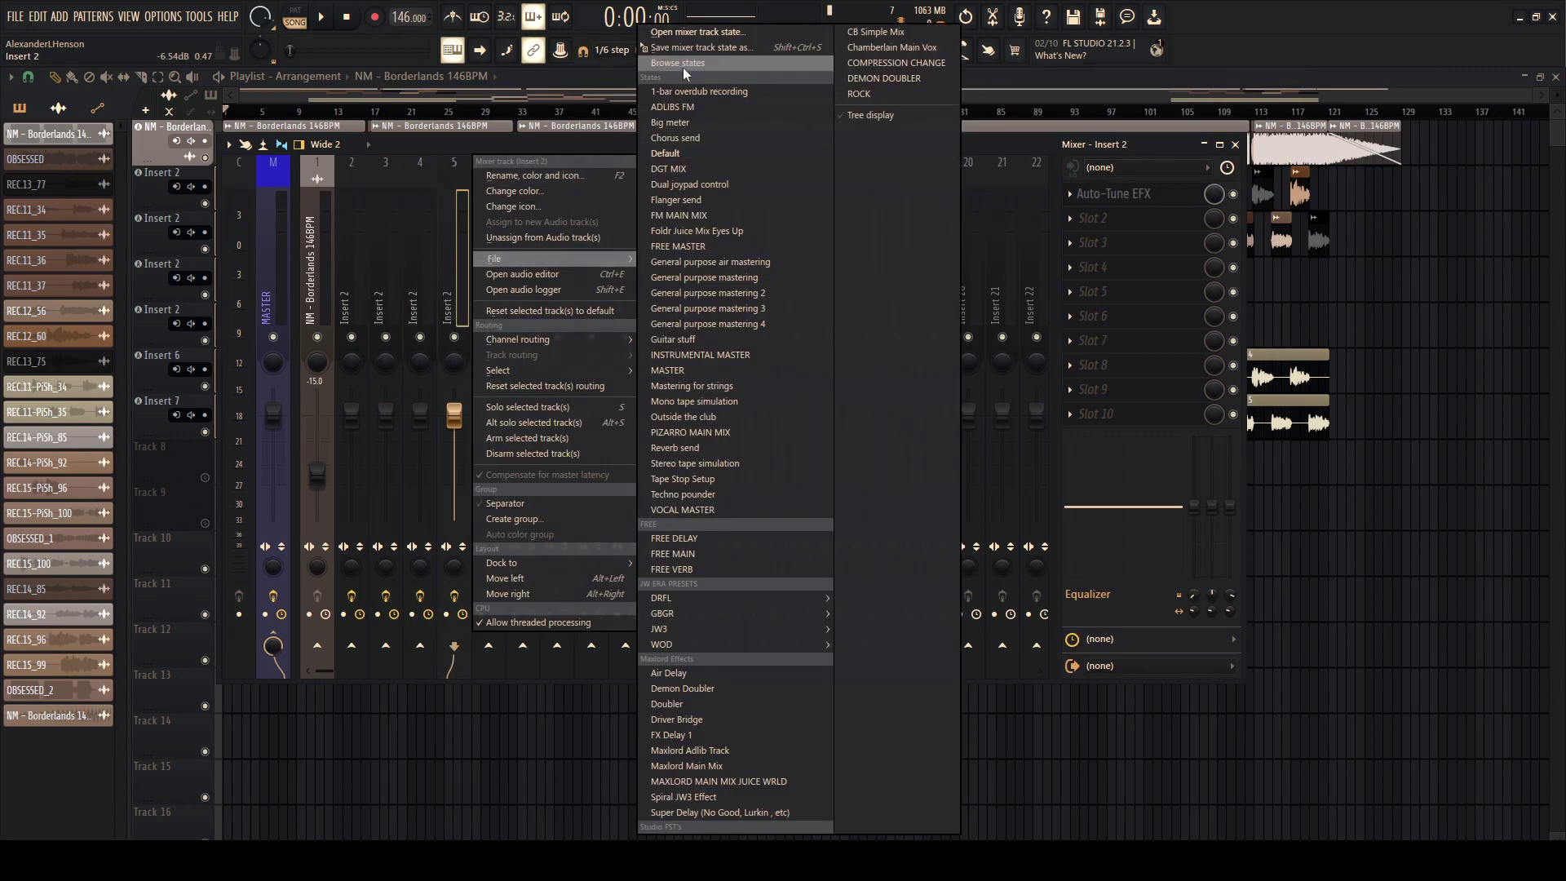
drag(692, 51, 487, 211)
right_click(486, 212)
mouse_move(532, 257)
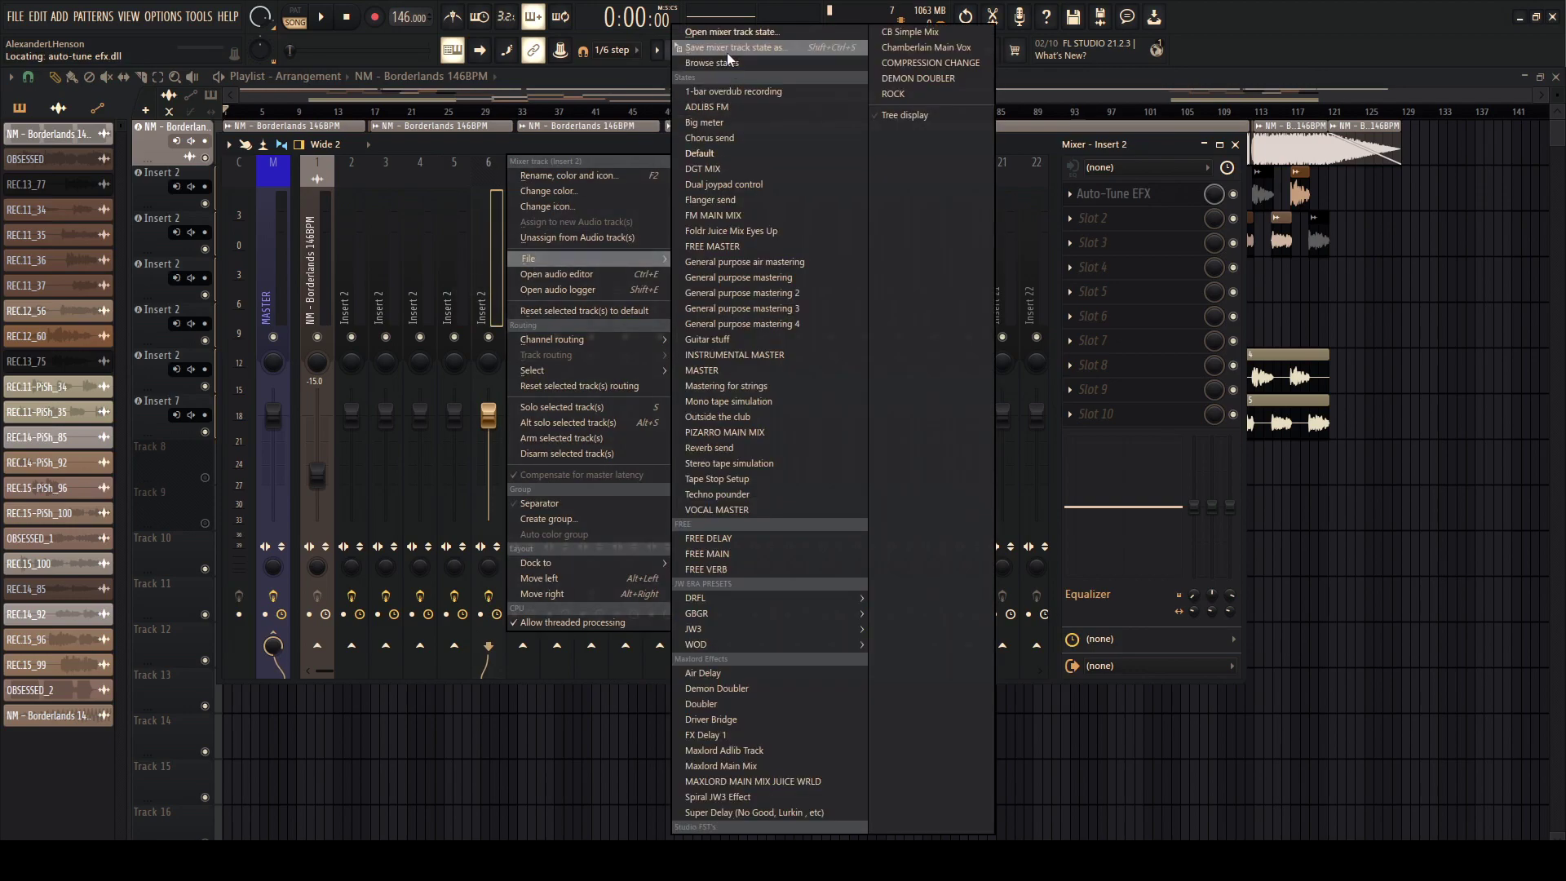
drag(727, 53, 526, 204)
Step: Rename mixer tracks 2 and 3 as CHORUS and color both red
click(364, 235)
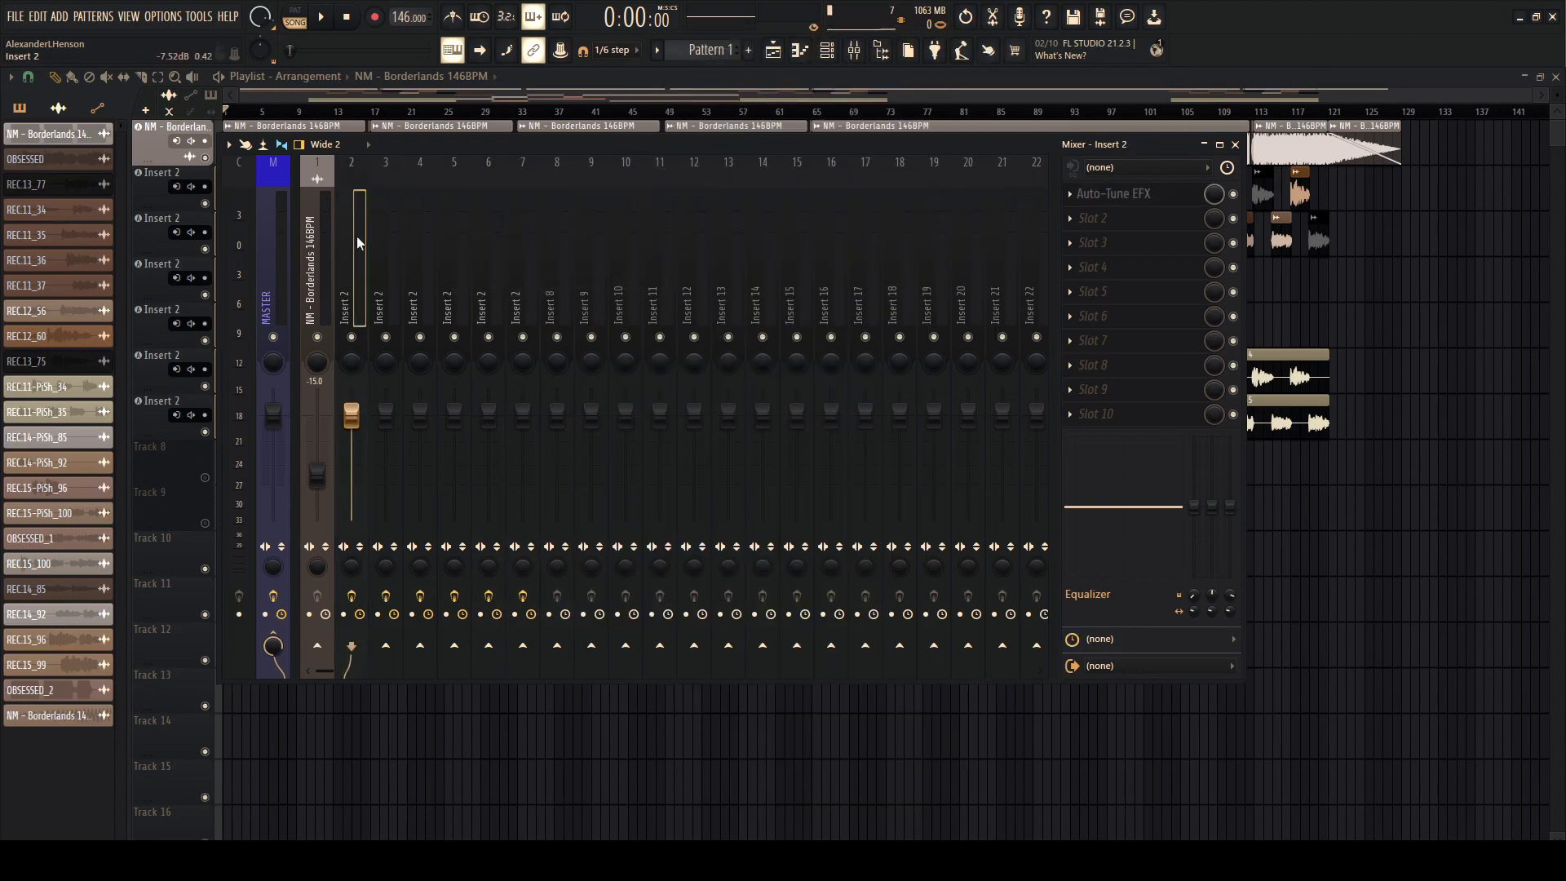
shift+click(385, 237)
right_click(400, 155)
click(439, 196)
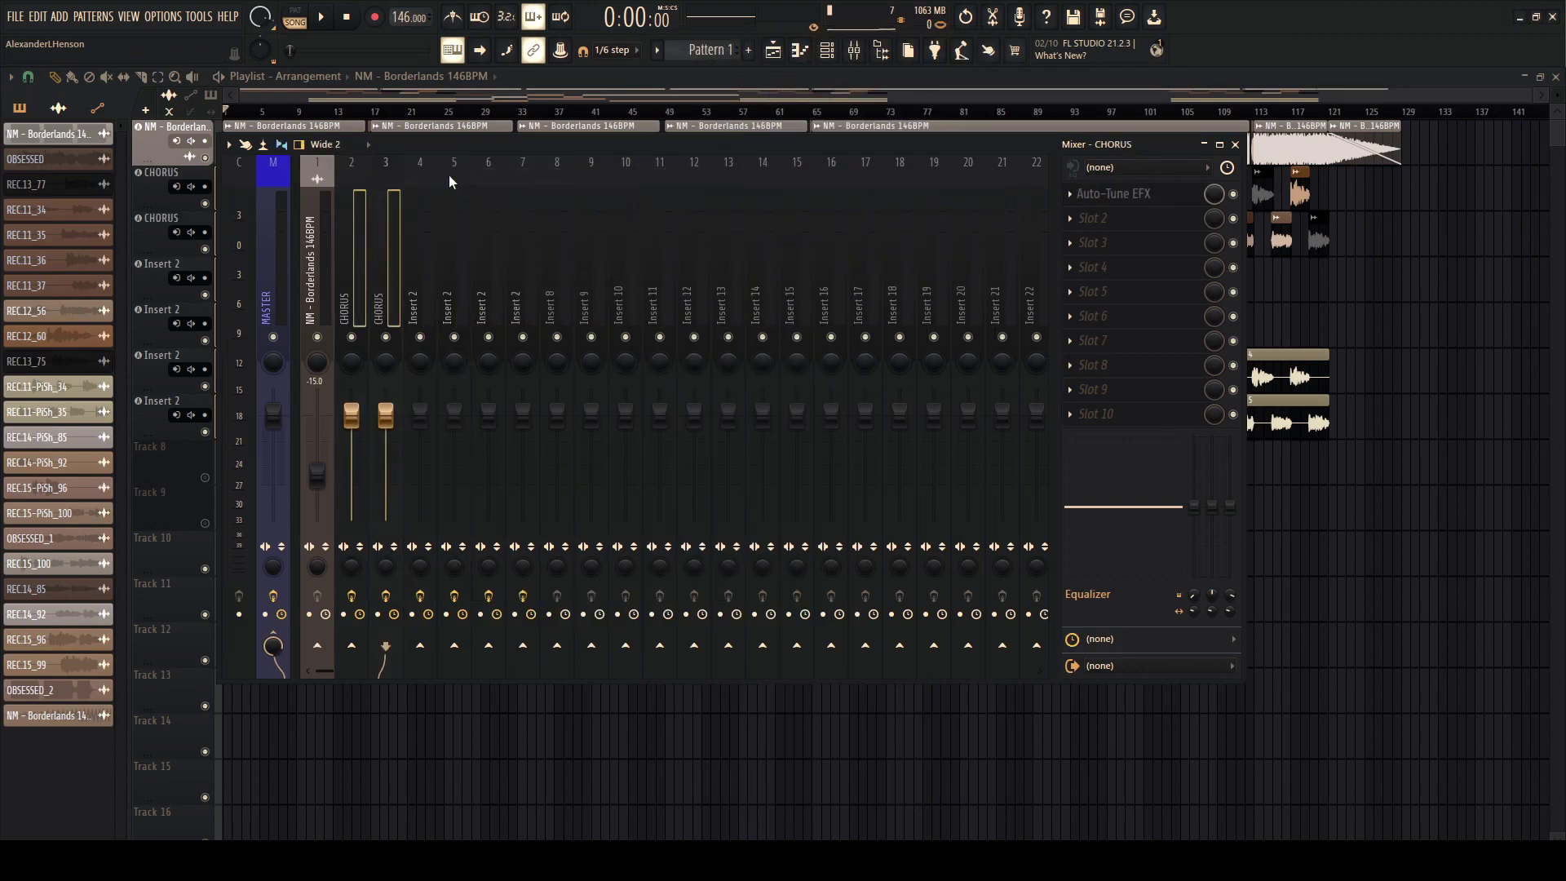
right_click(387, 227)
click(433, 192)
double_click(418, 204)
Step: Rename mixer tracks 4 and 5 as VERSES and color both orange-red
click(419, 205)
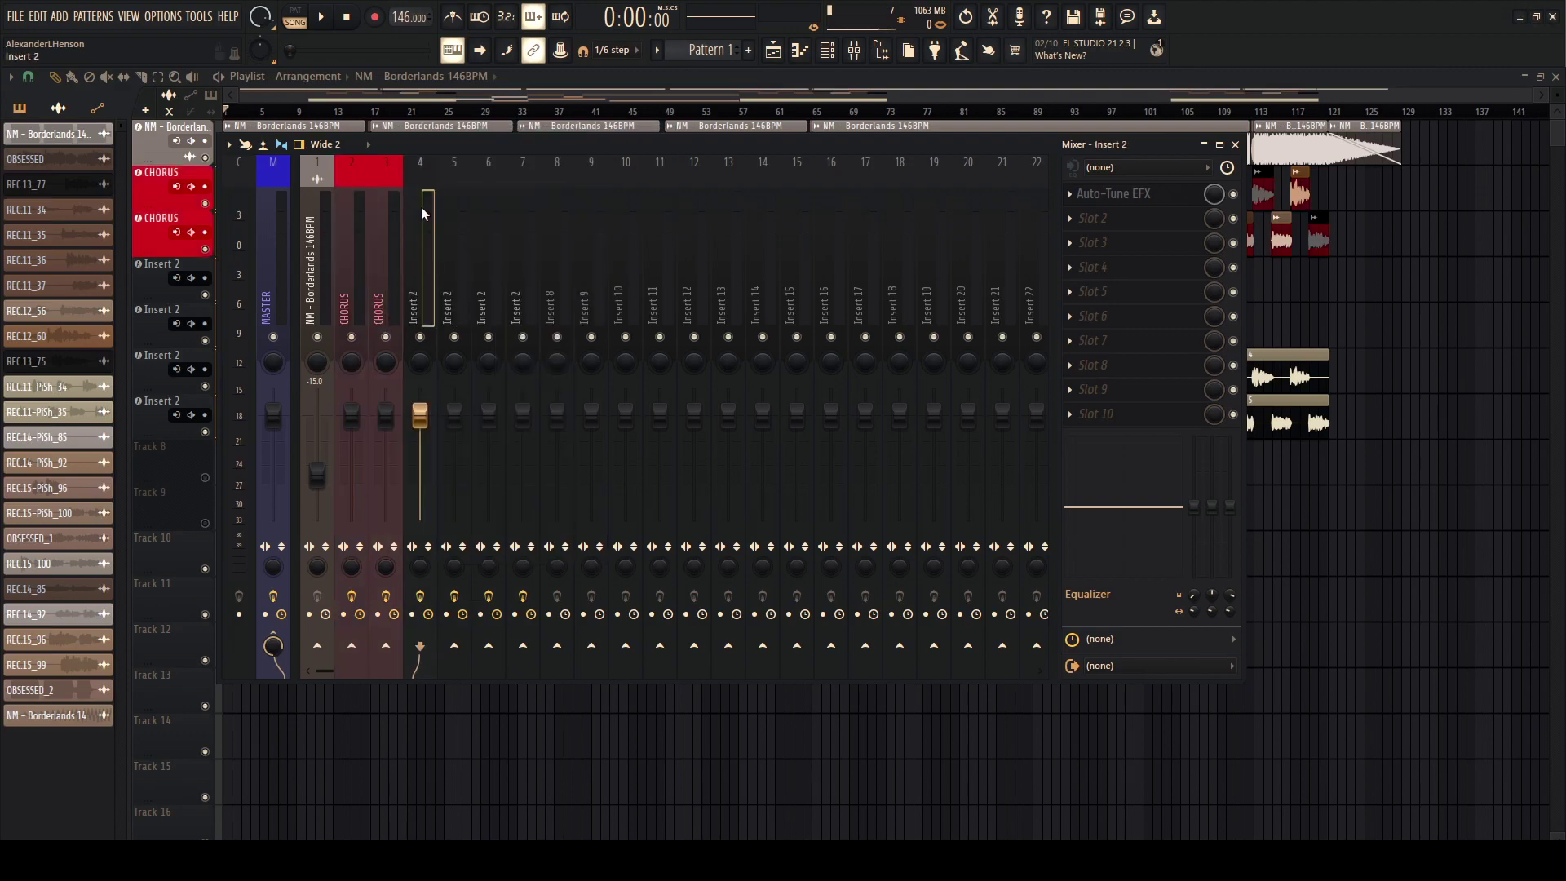
shift+click(454, 204)
right_click(468, 160)
click(499, 185)
text(VERSES)
key(Return)
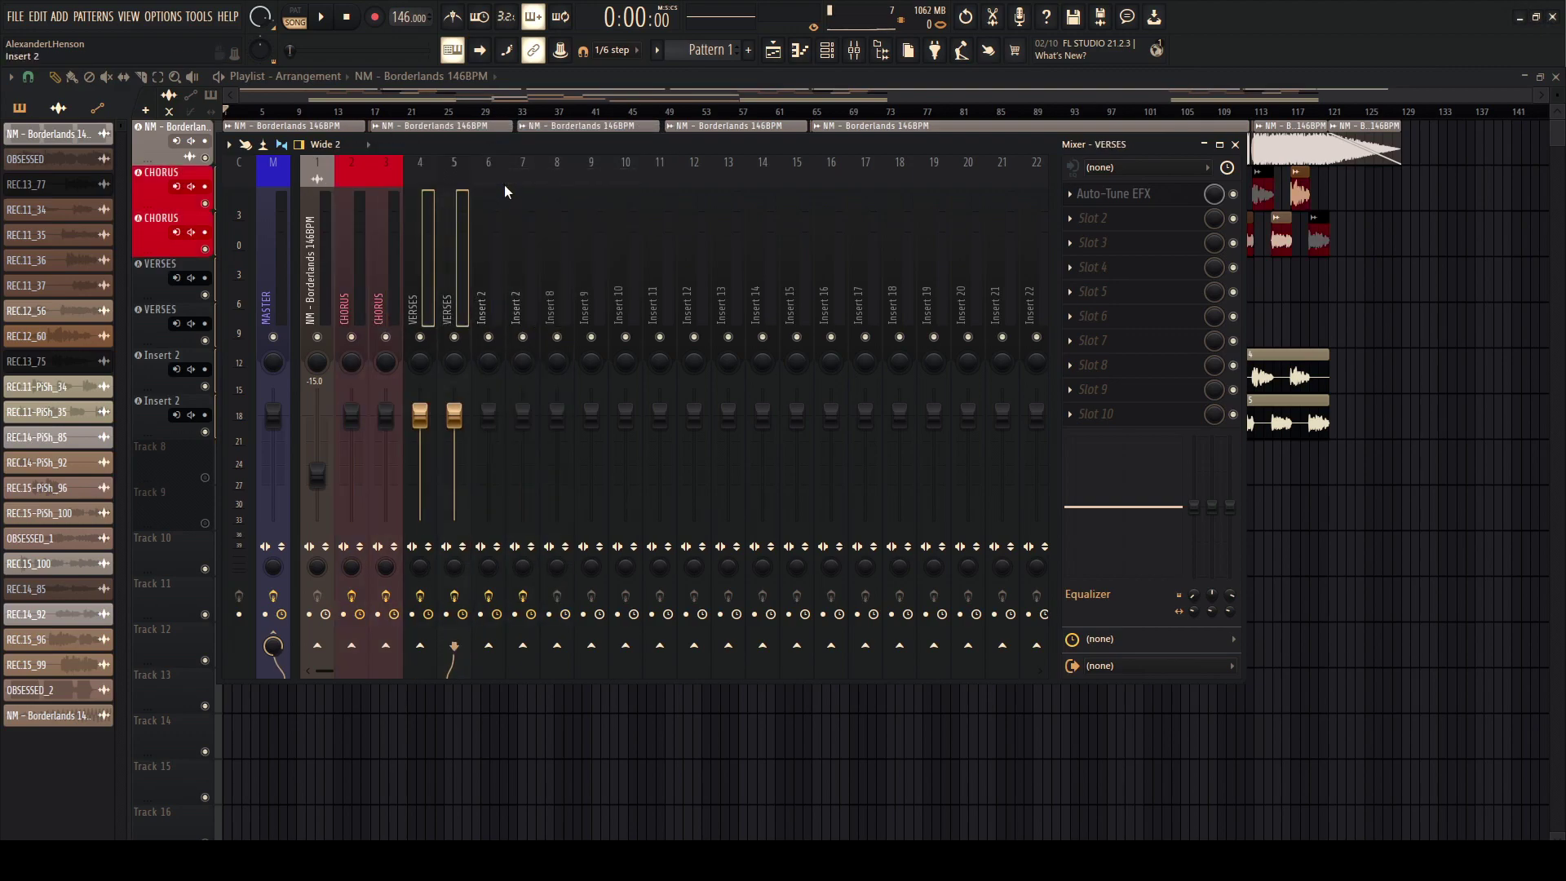
right_click(461, 199)
click(458, 204)
right_click(456, 207)
click(501, 196)
double_click(505, 208)
Step: Rename mixer tracks 6 and 7 as PITCH SHIFT and color both amber
click(502, 222)
shift+click(522, 222)
right_click(526, 223)
click(567, 179)
text(V)
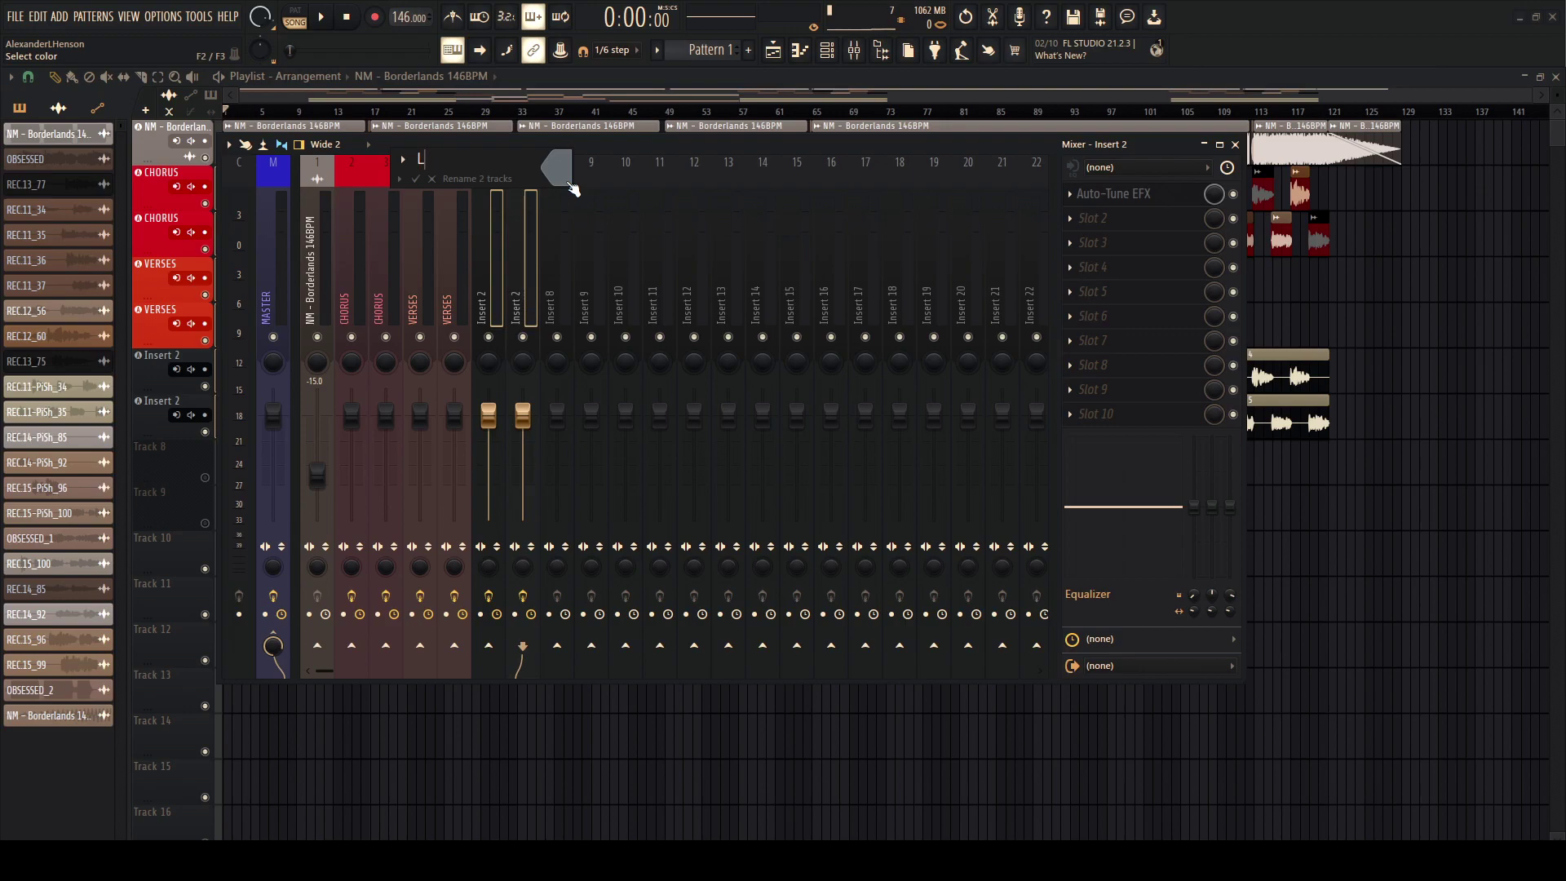
text(ITCH SHIFT)
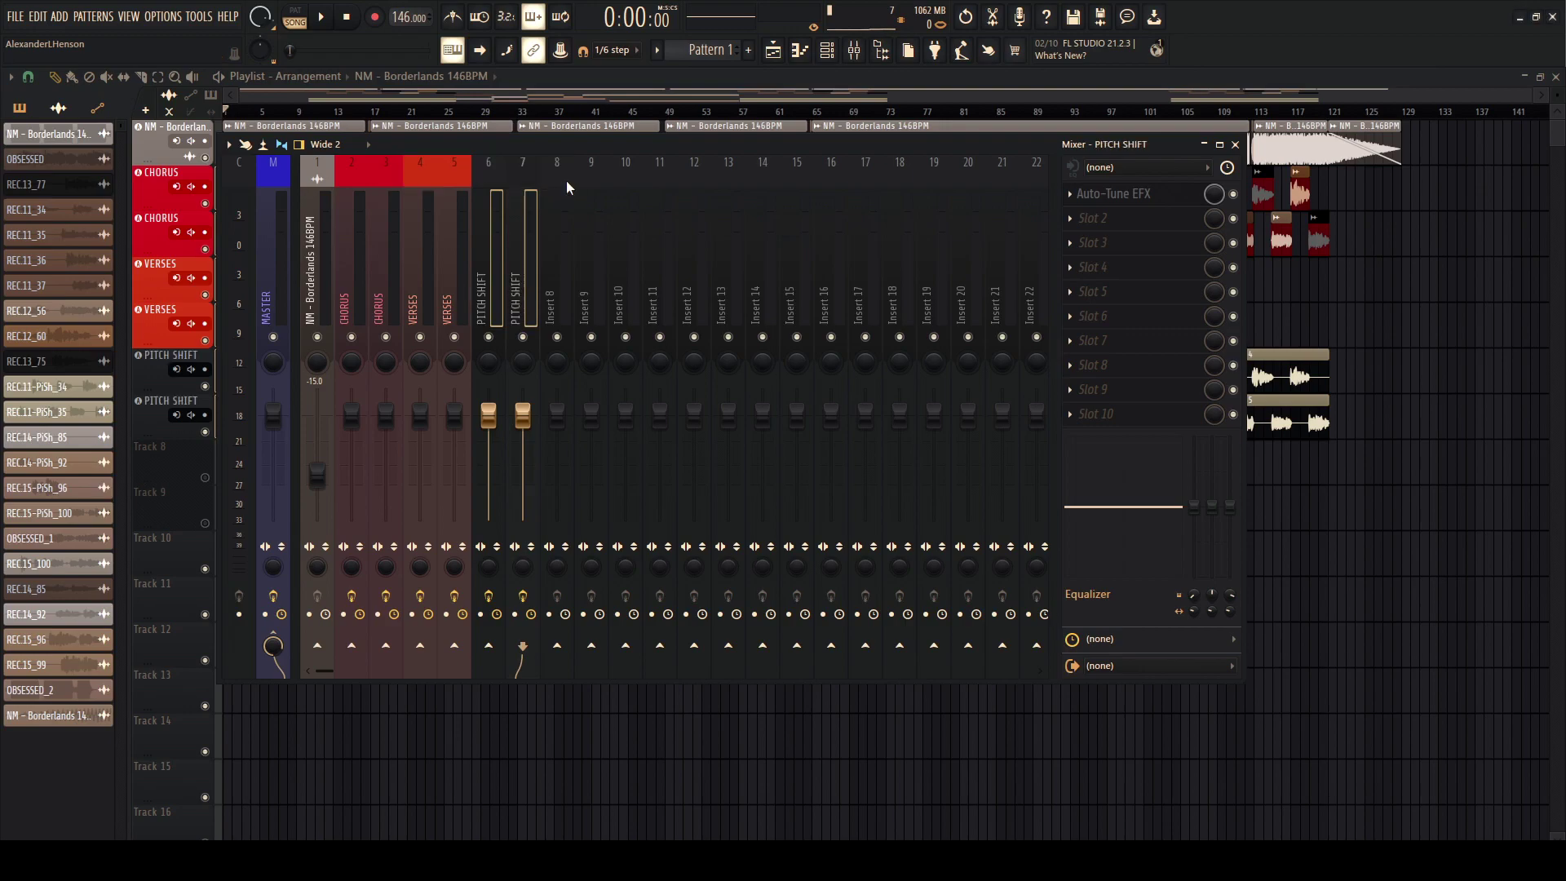
key(Return)
right_click(521, 233)
click(582, 188)
click(611, 212)
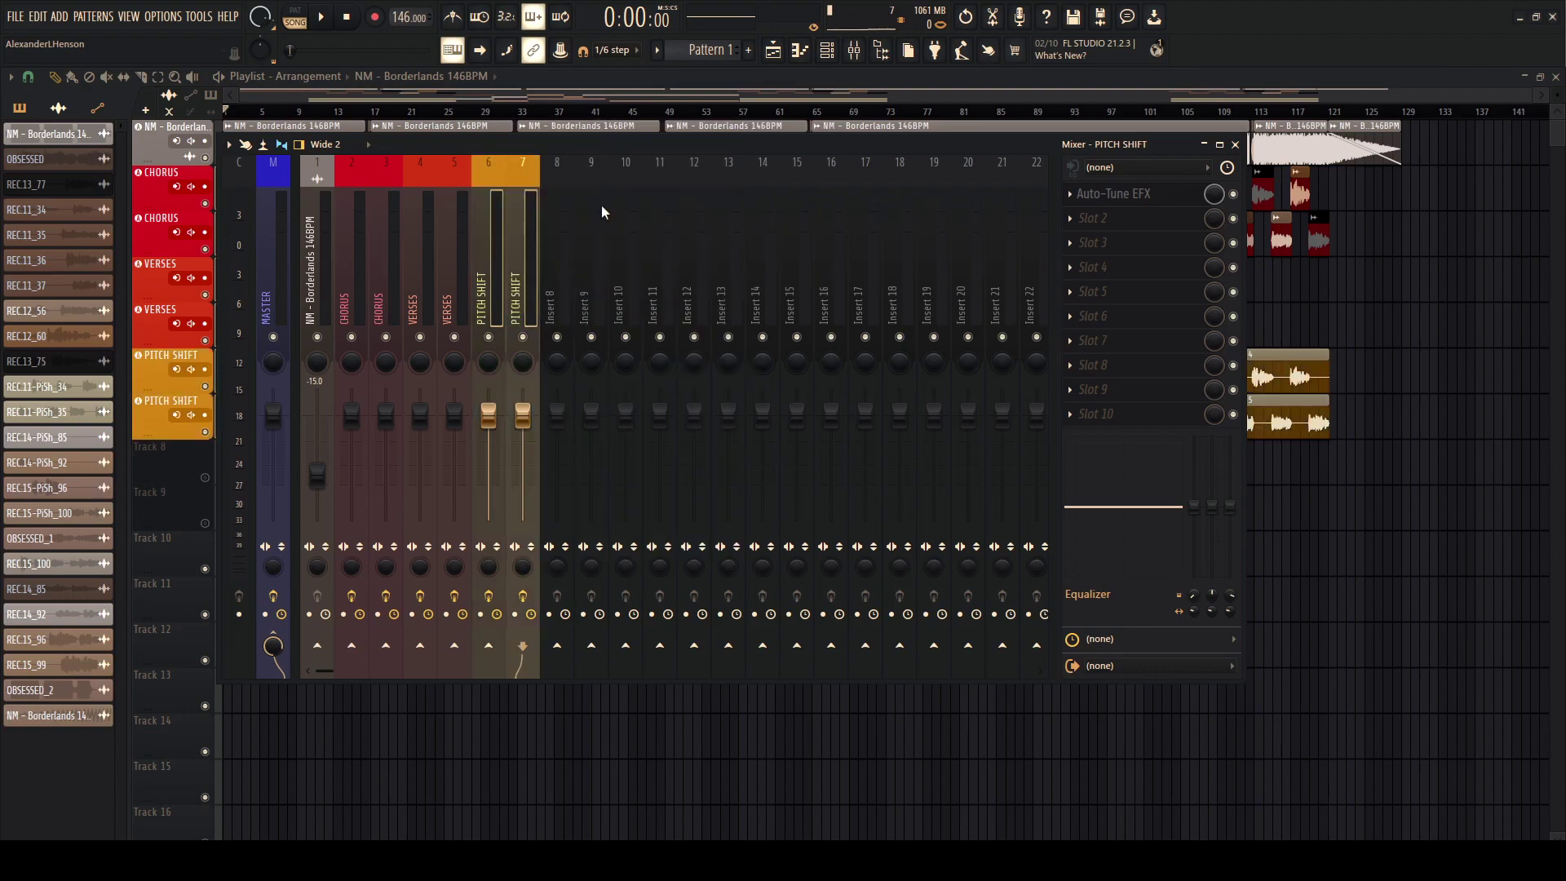
Step: Rename mixer track 10 as MAIN MIX
click(628, 209)
right_click(641, 155)
click(659, 176)
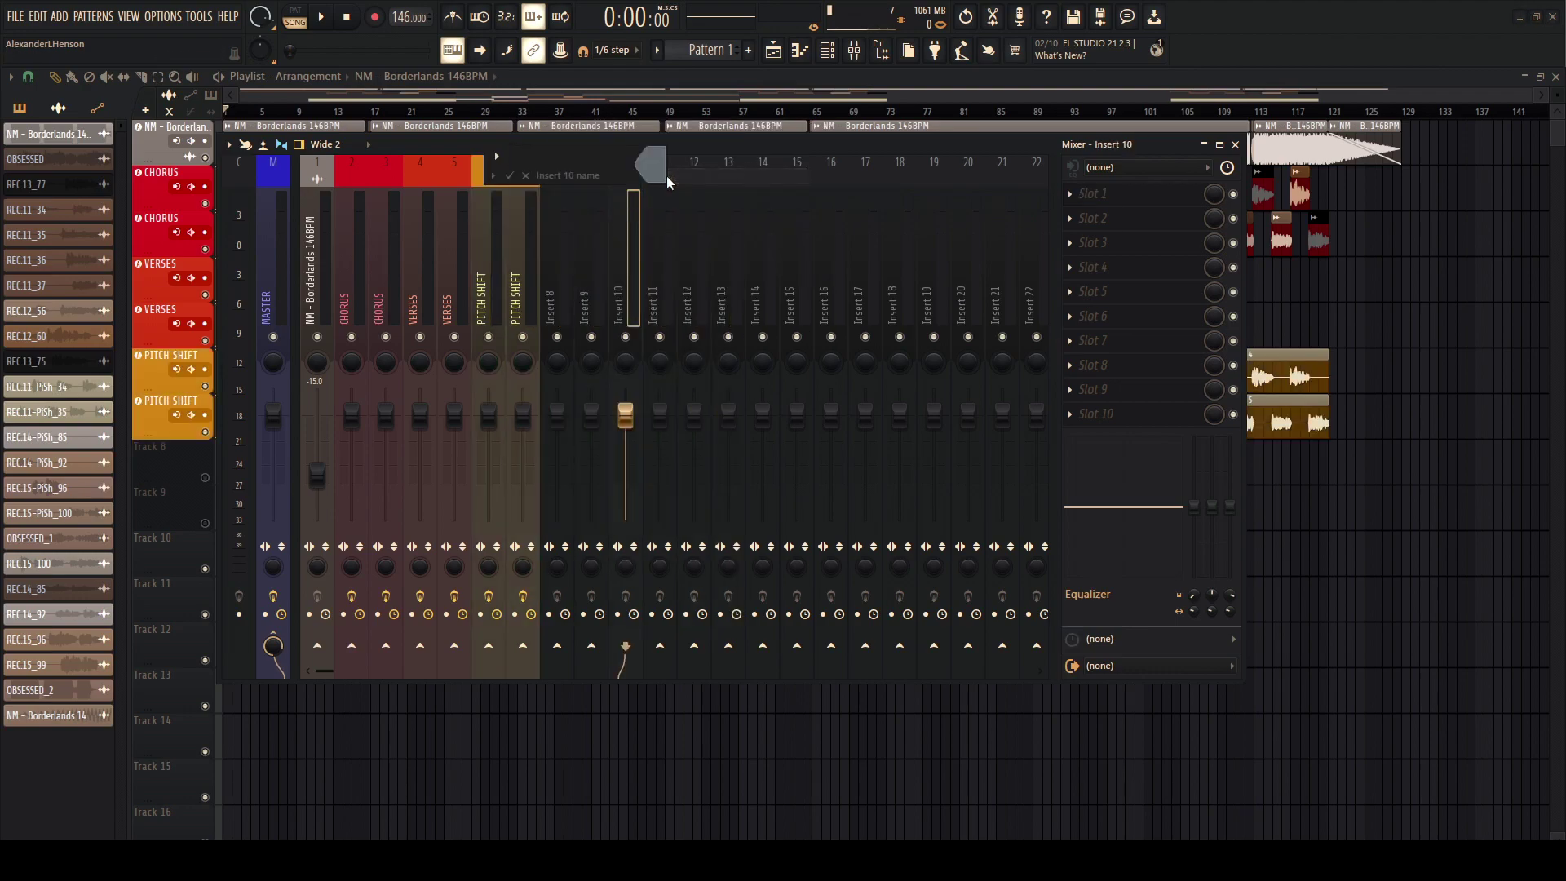
text(MAIN MIX)
key(Return)
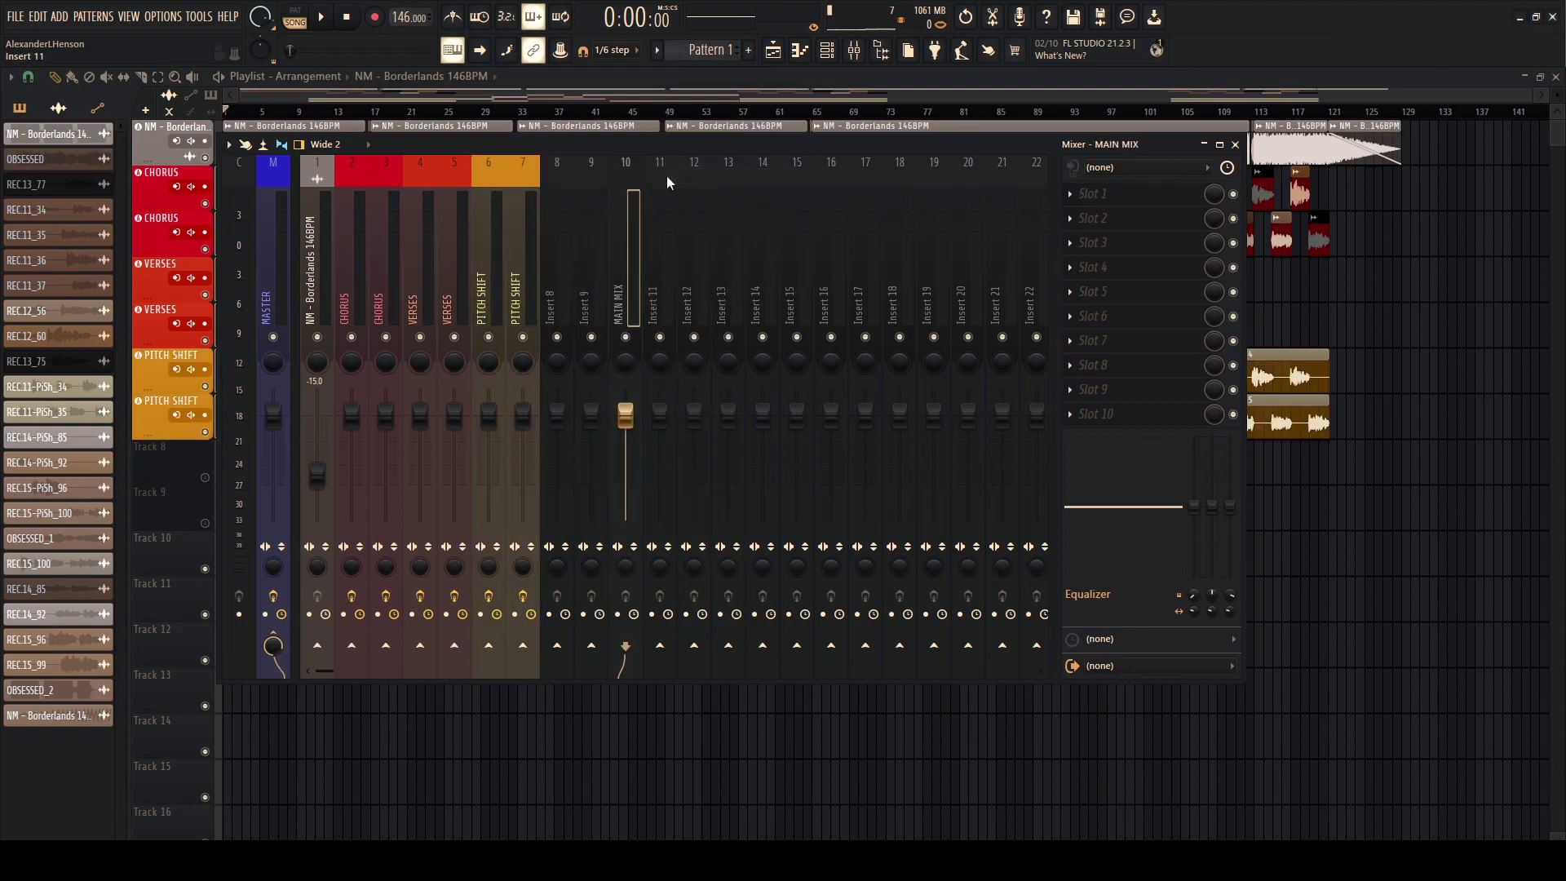
Step: Rename mixer track 11 as DELAY and mixer track 12 as REVERB
right_click(661, 217)
click(715, 176)
text(DELAY)
key(Return)
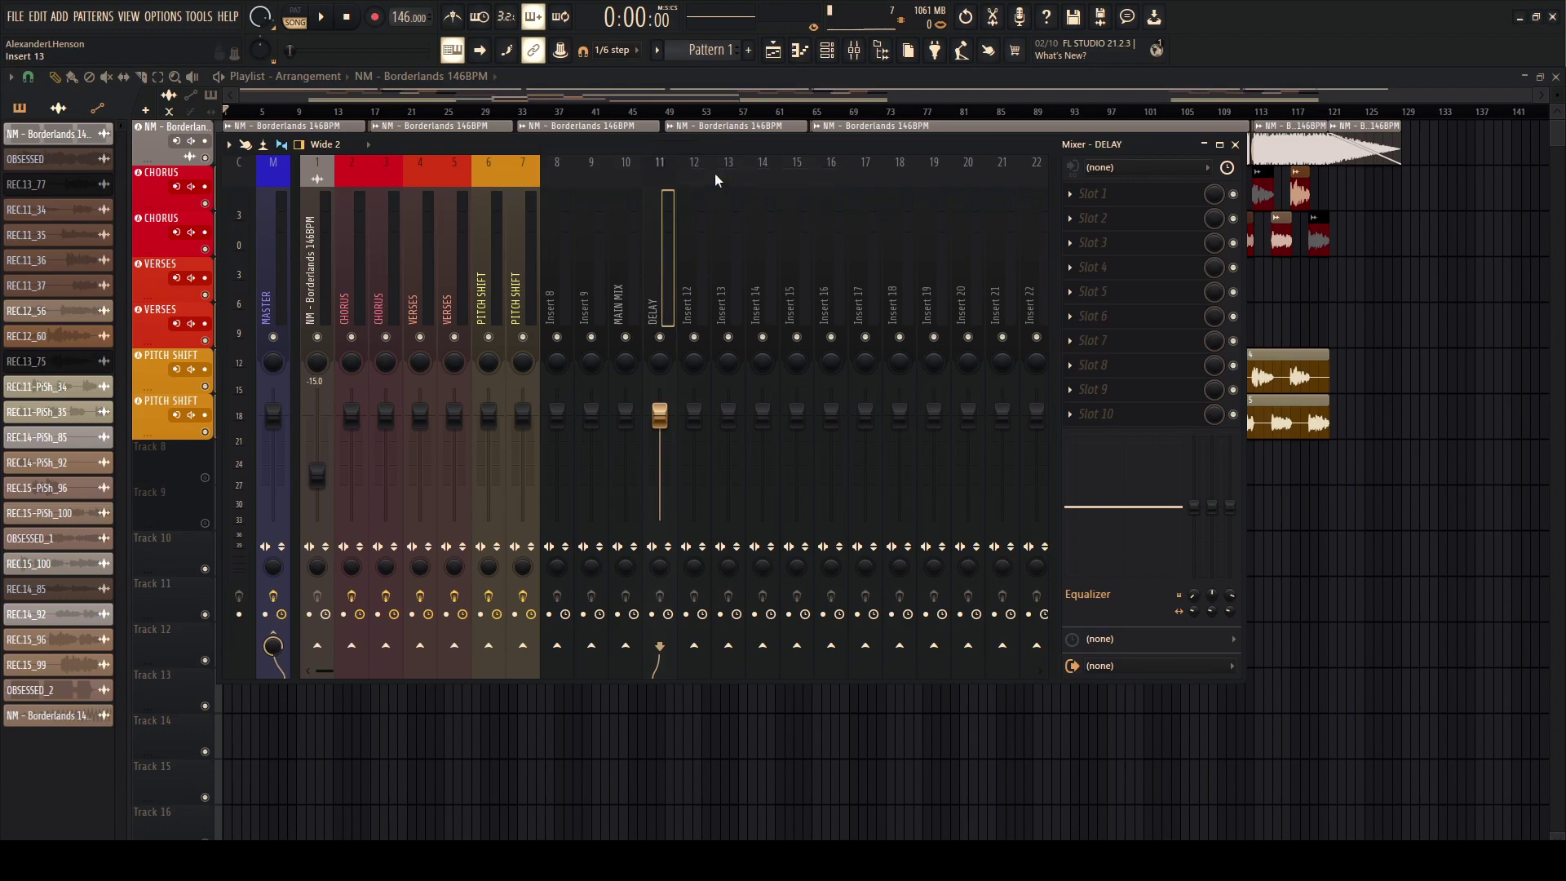
right_click(709, 154)
click(730, 176)
text(REVERB)
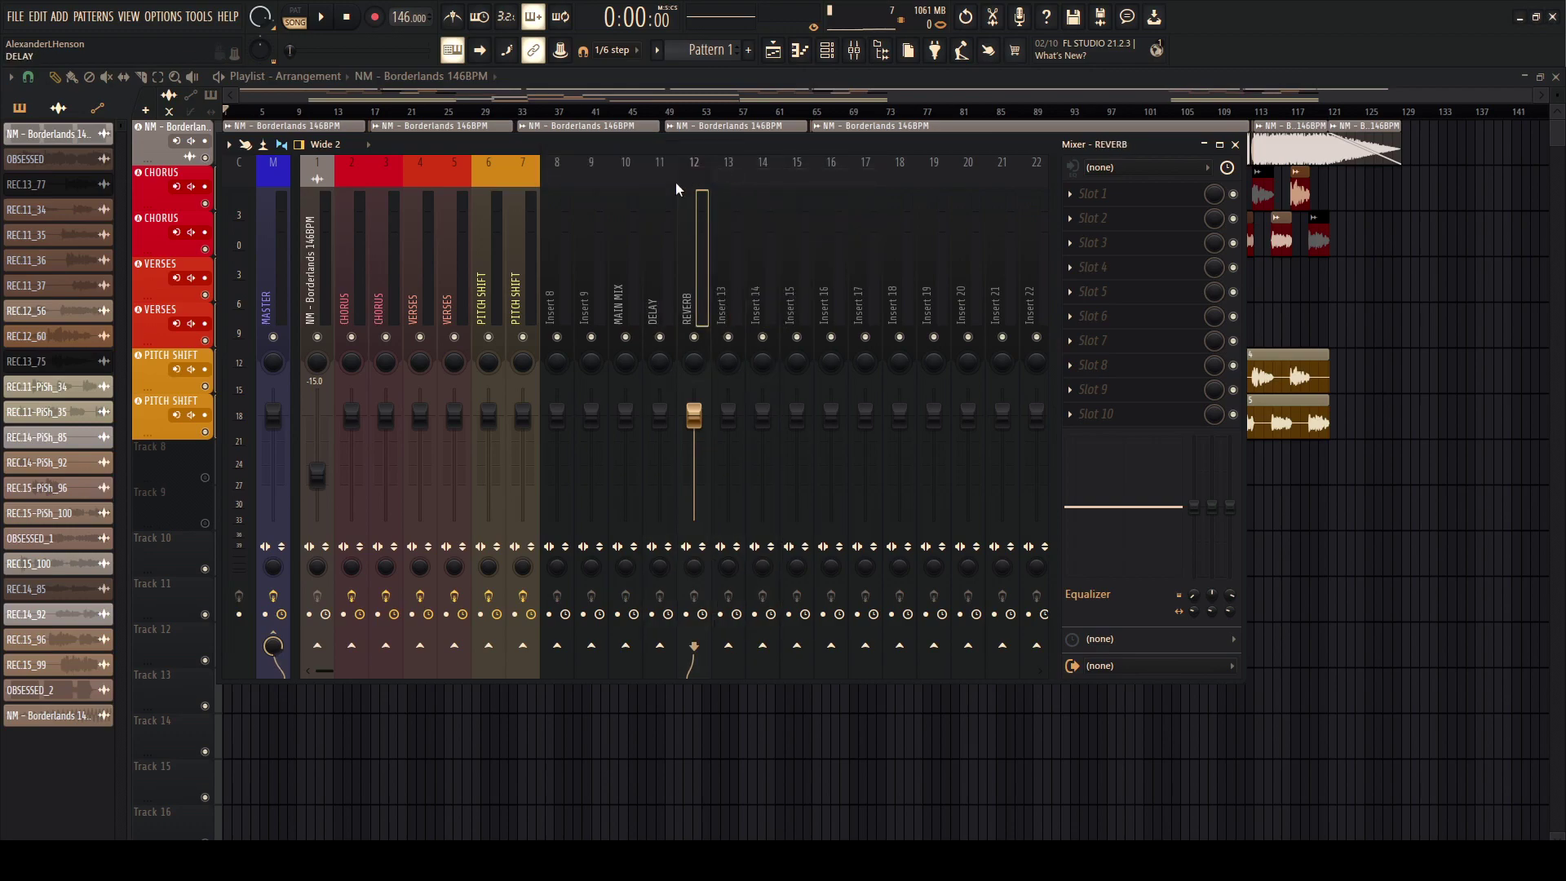
Step: Color the MAIN MIX mixer track hot pink
right_click(663, 203)
right_click(632, 227)
click(703, 192)
click(856, 206)
key(Return)
Step: Color the DELAY mixer track magenta and the REVERB mixer track purple
right_click(654, 228)
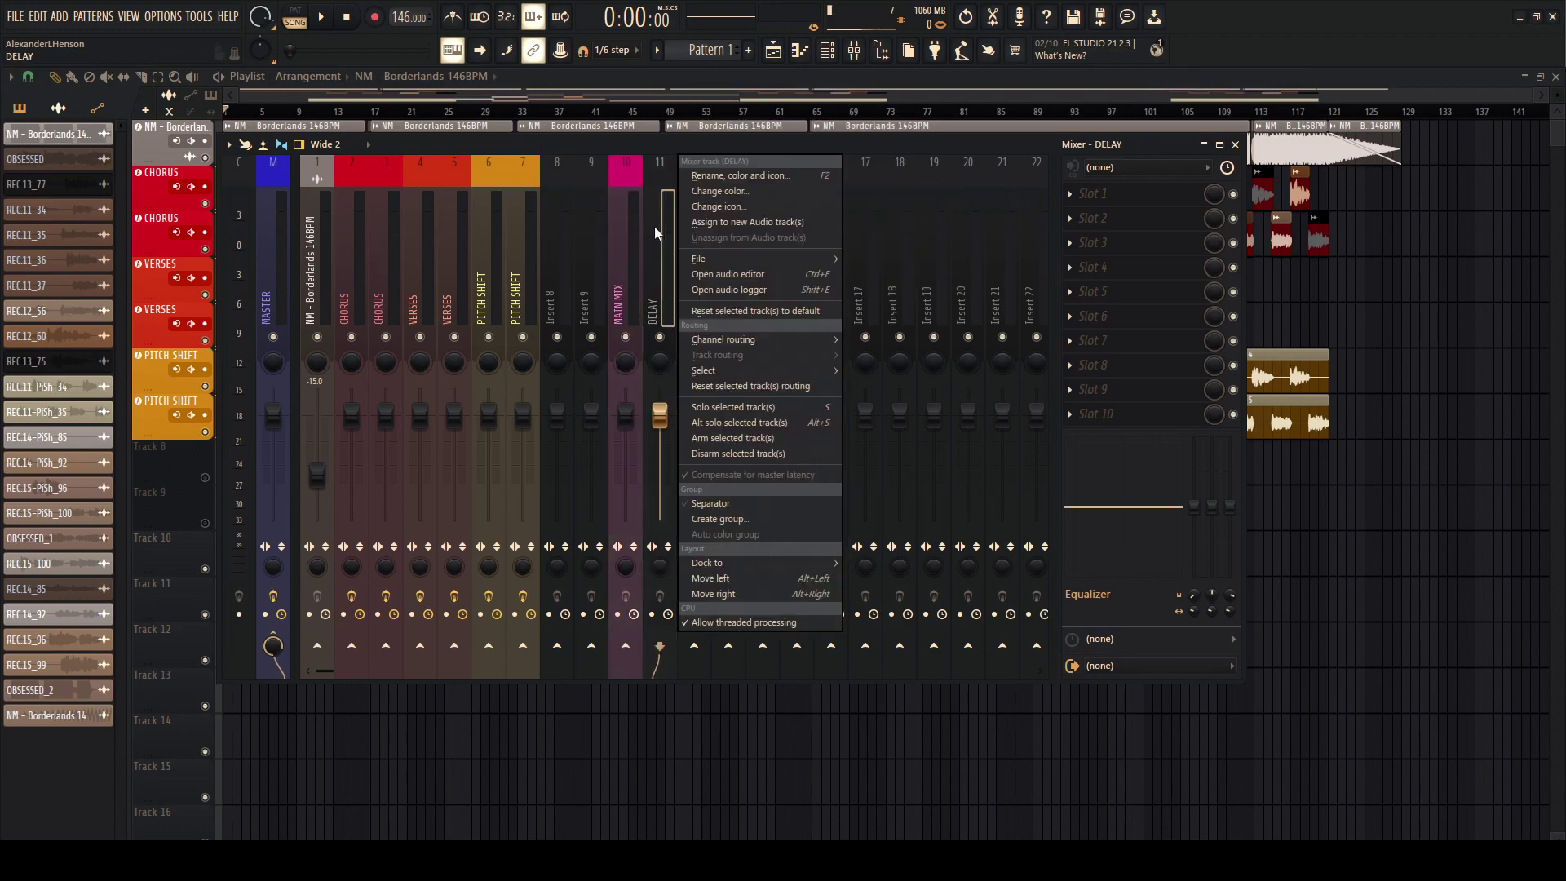
click(718, 191)
click(865, 221)
click(693, 469)
right_click(693, 237)
click(750, 191)
click(902, 209)
Step: Load RVerb Stereo in slot 1 of the REVERB track with the factory preset Vocal Plate
click(698, 240)
click(1112, 210)
mouse_move(1112, 214)
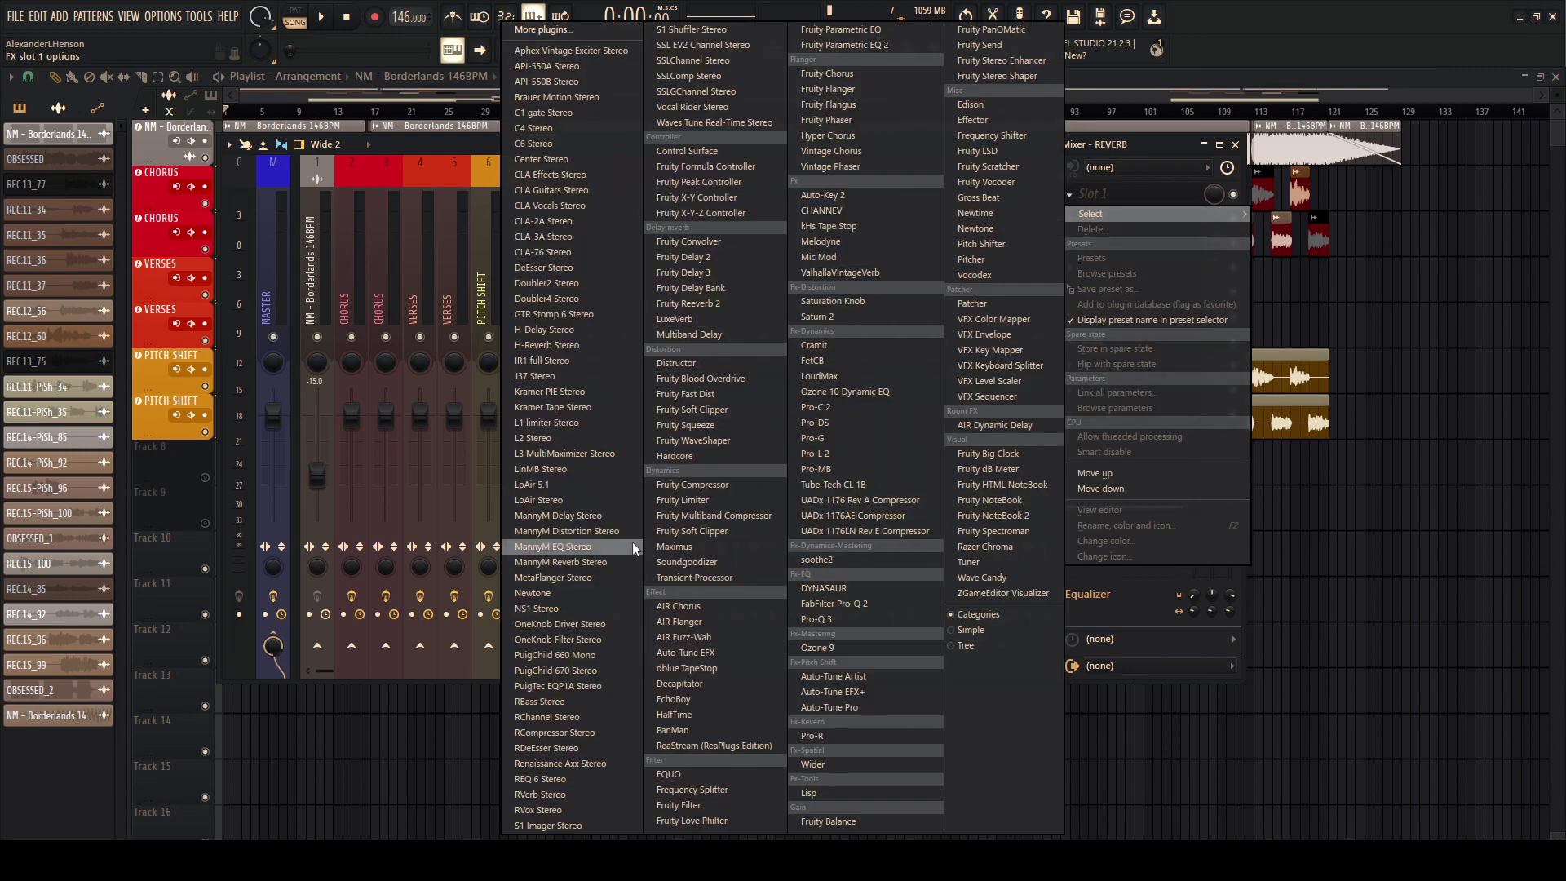
click(547, 795)
click(270, 172)
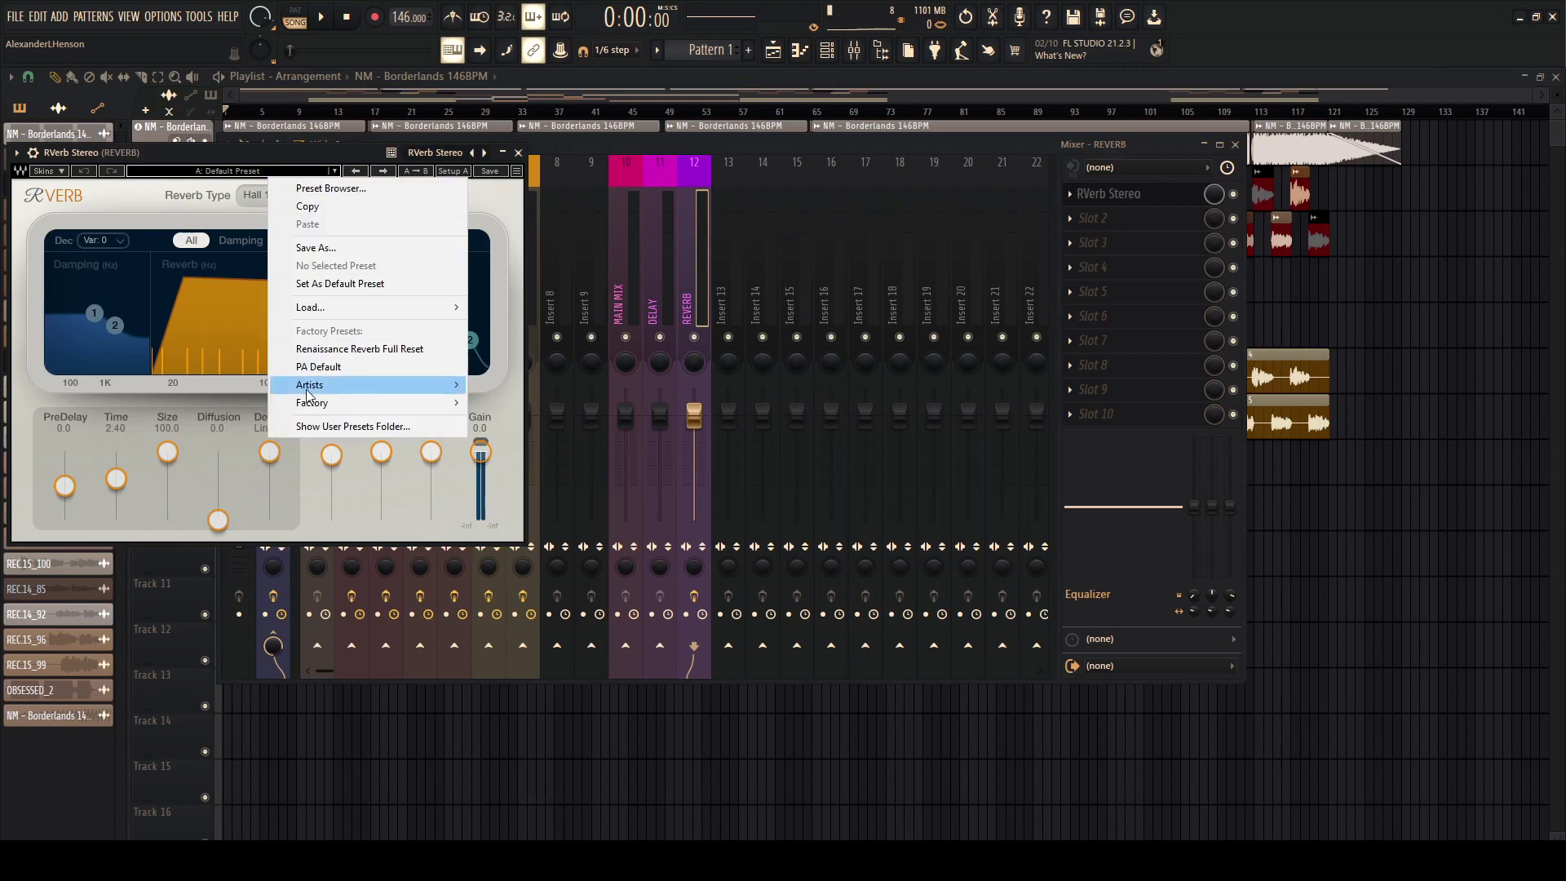
mouse_move(367, 403)
mouse_move(522, 511)
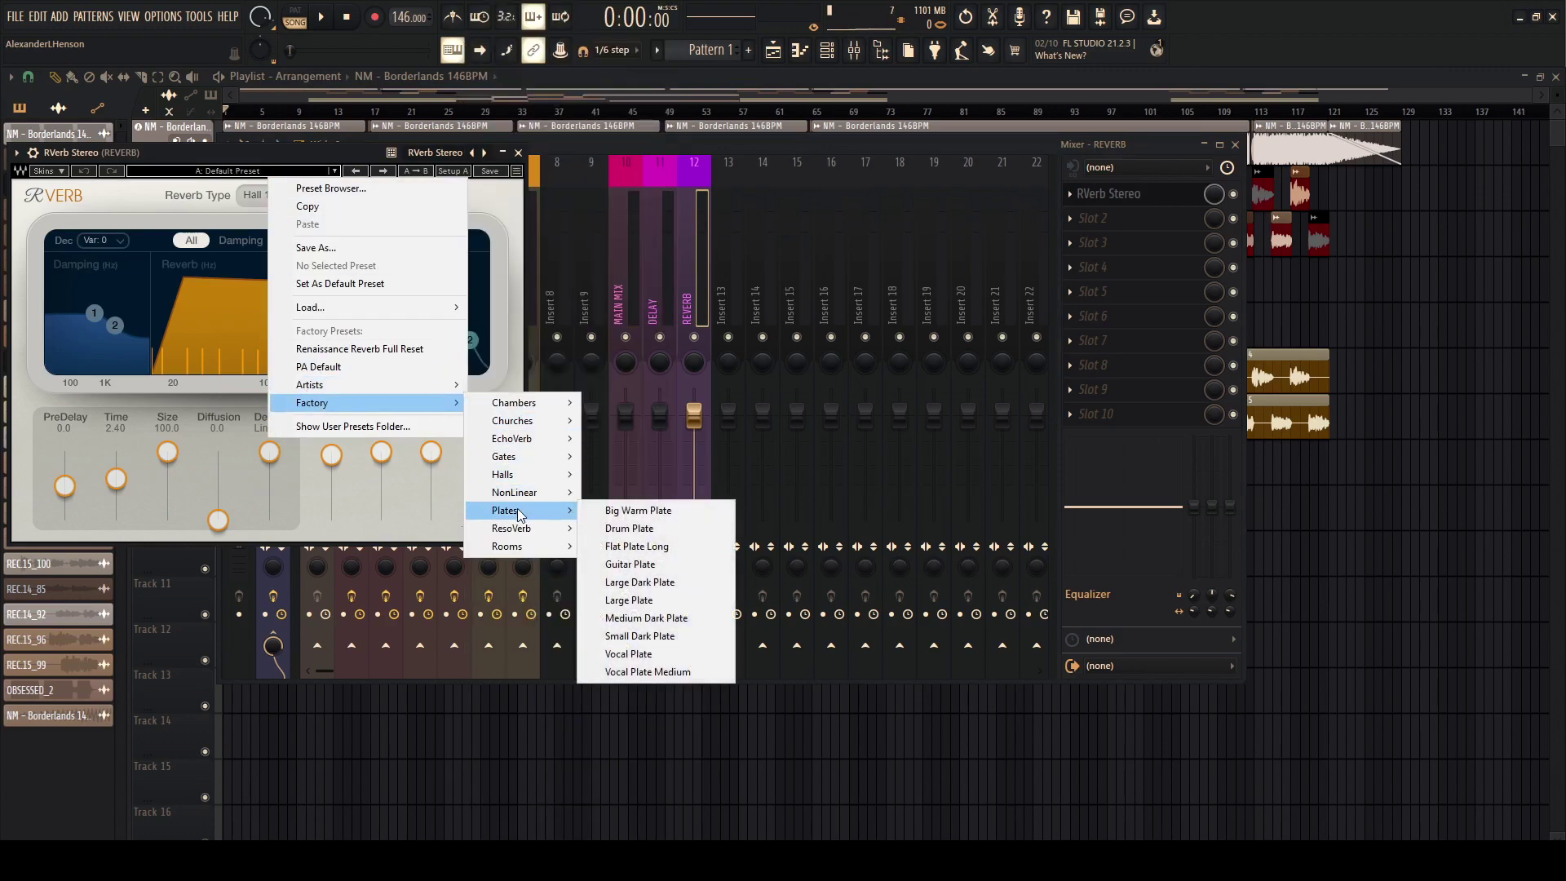
click(620, 653)
Step: Send the MAIN MIX track to REVERB and DELAY, setting both send levels to 20
click(646, 344)
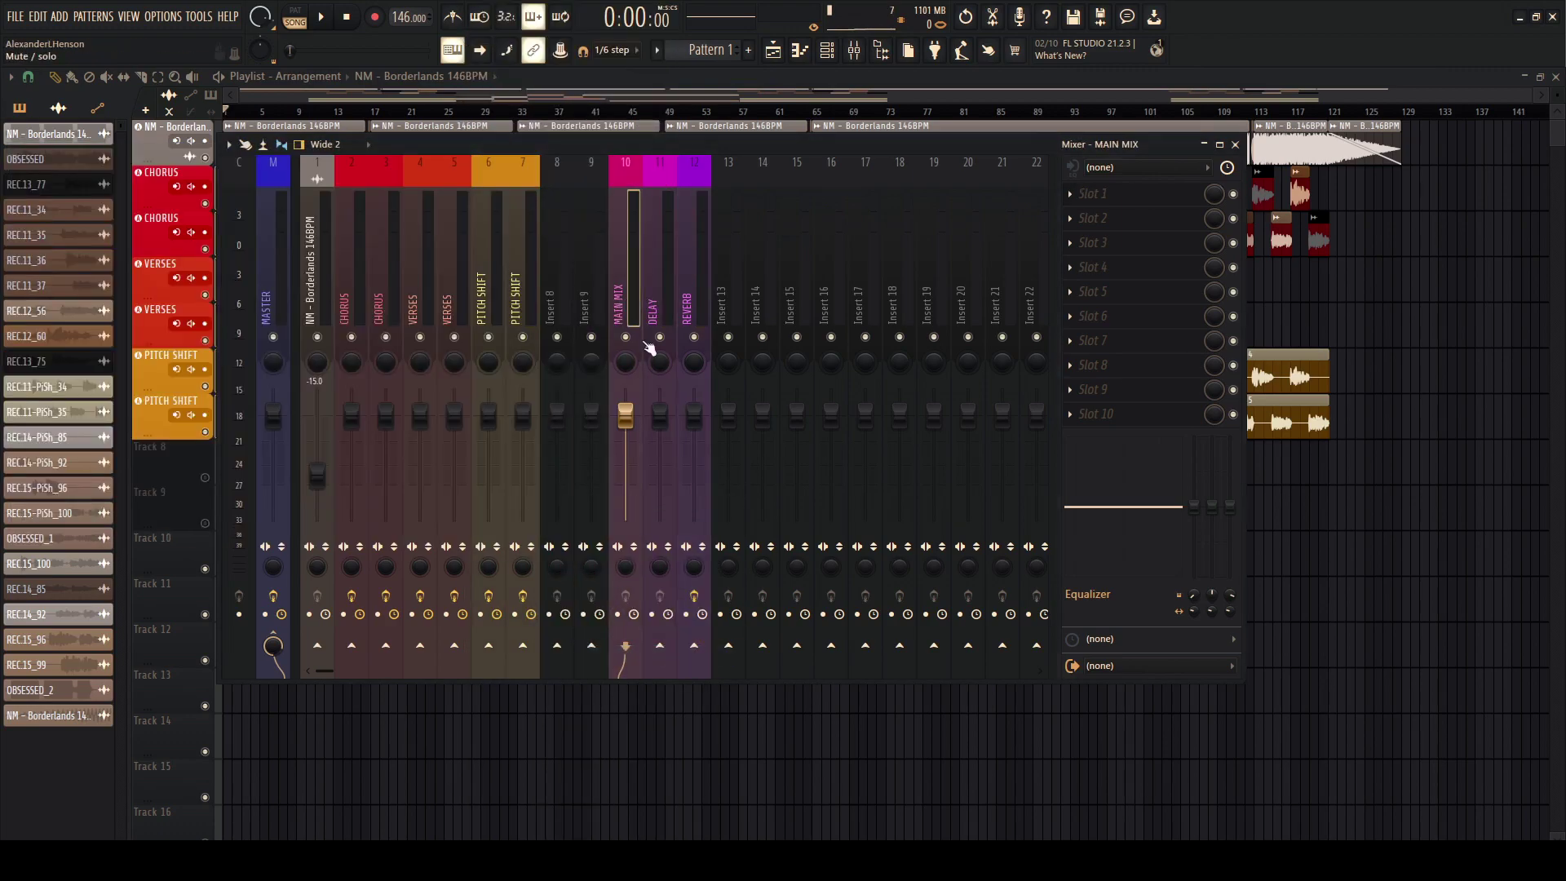
right_click(694, 652)
click(739, 828)
text(20)
key(Return)
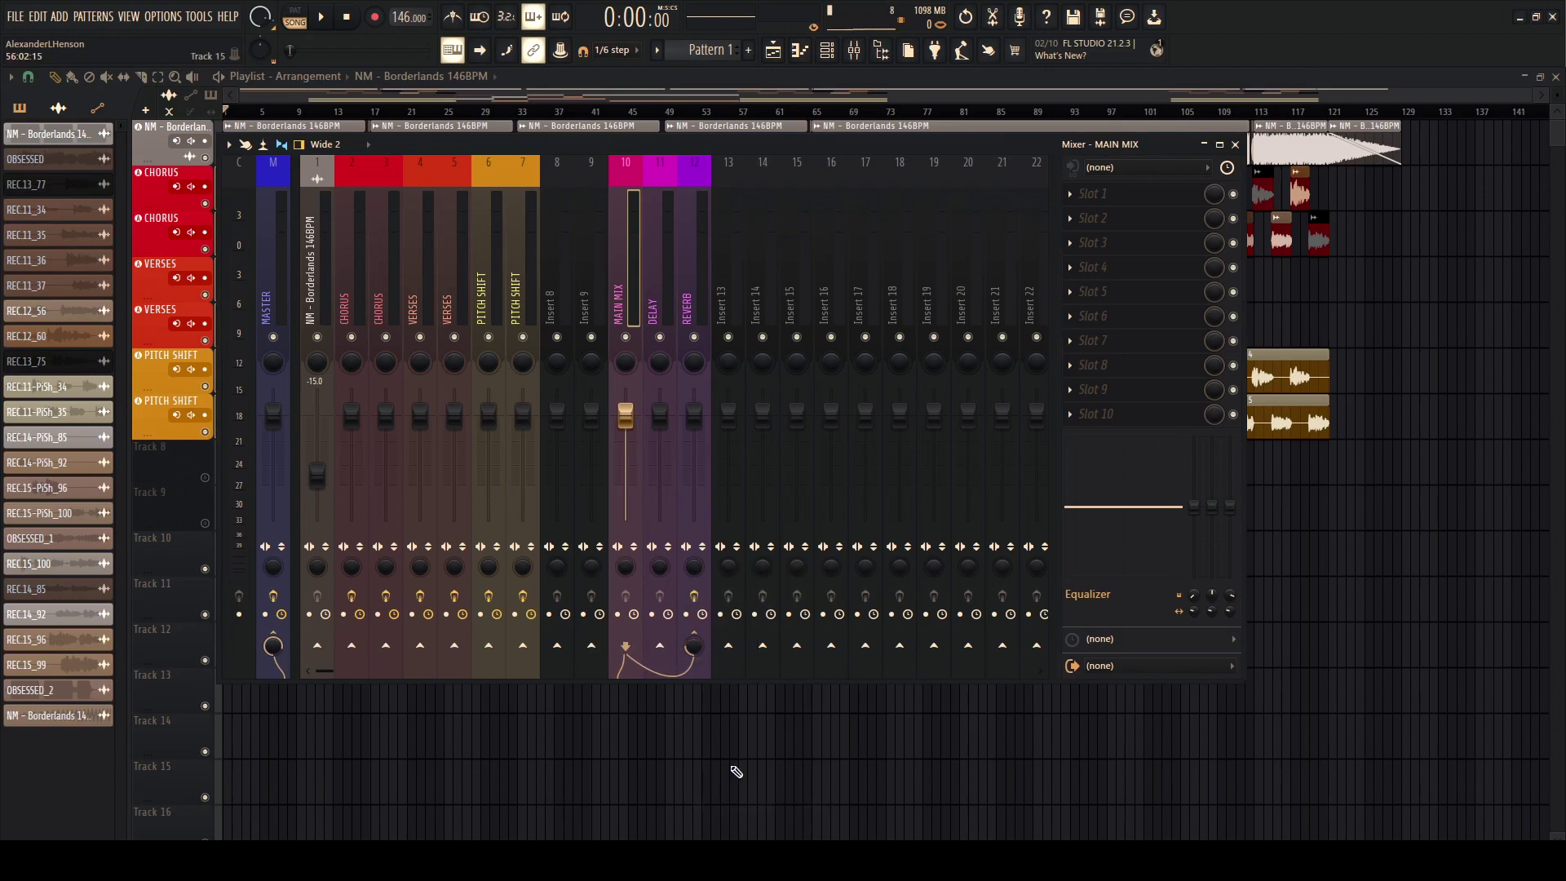
click(666, 646)
right_click(660, 645)
click(706, 810)
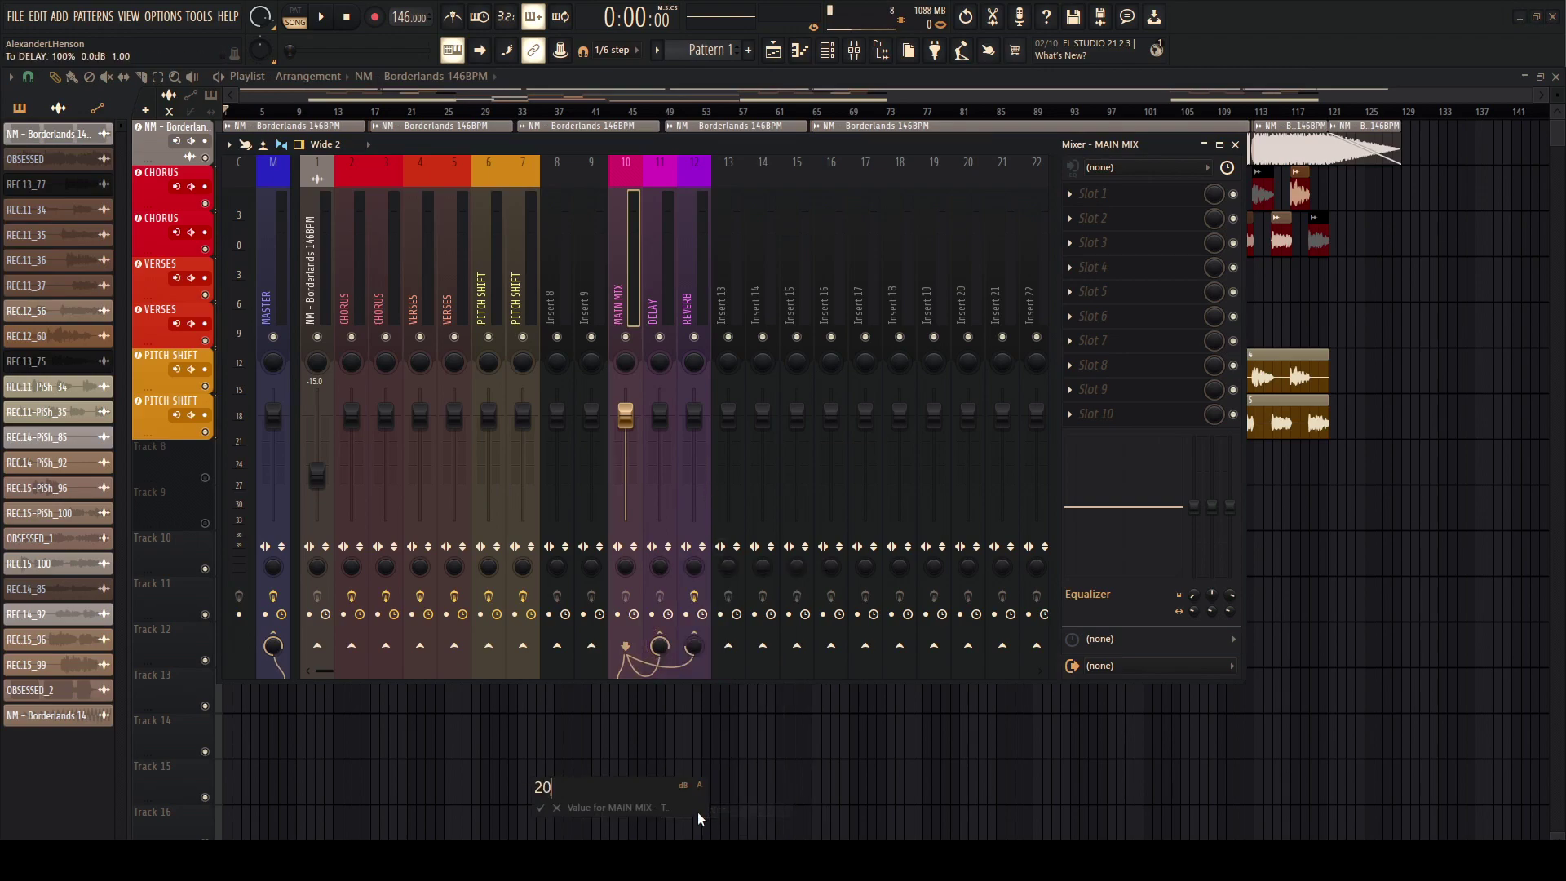
Step: Load Pro-Q 3 in slot 1 of the DELAY track with the Phone preset
click(1122, 194)
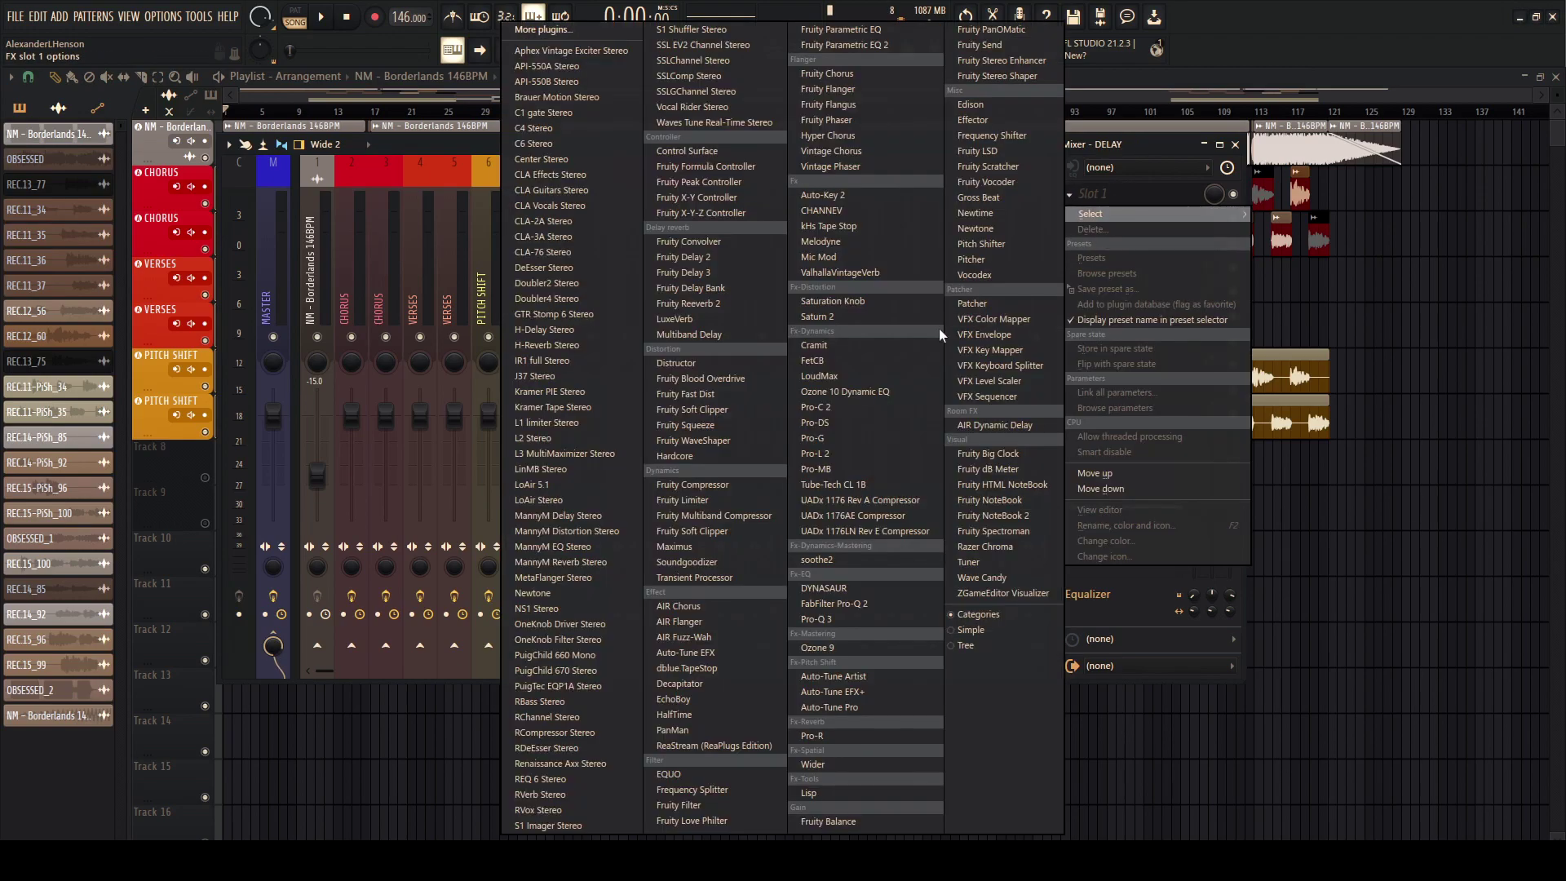
click(816, 619)
click(647, 305)
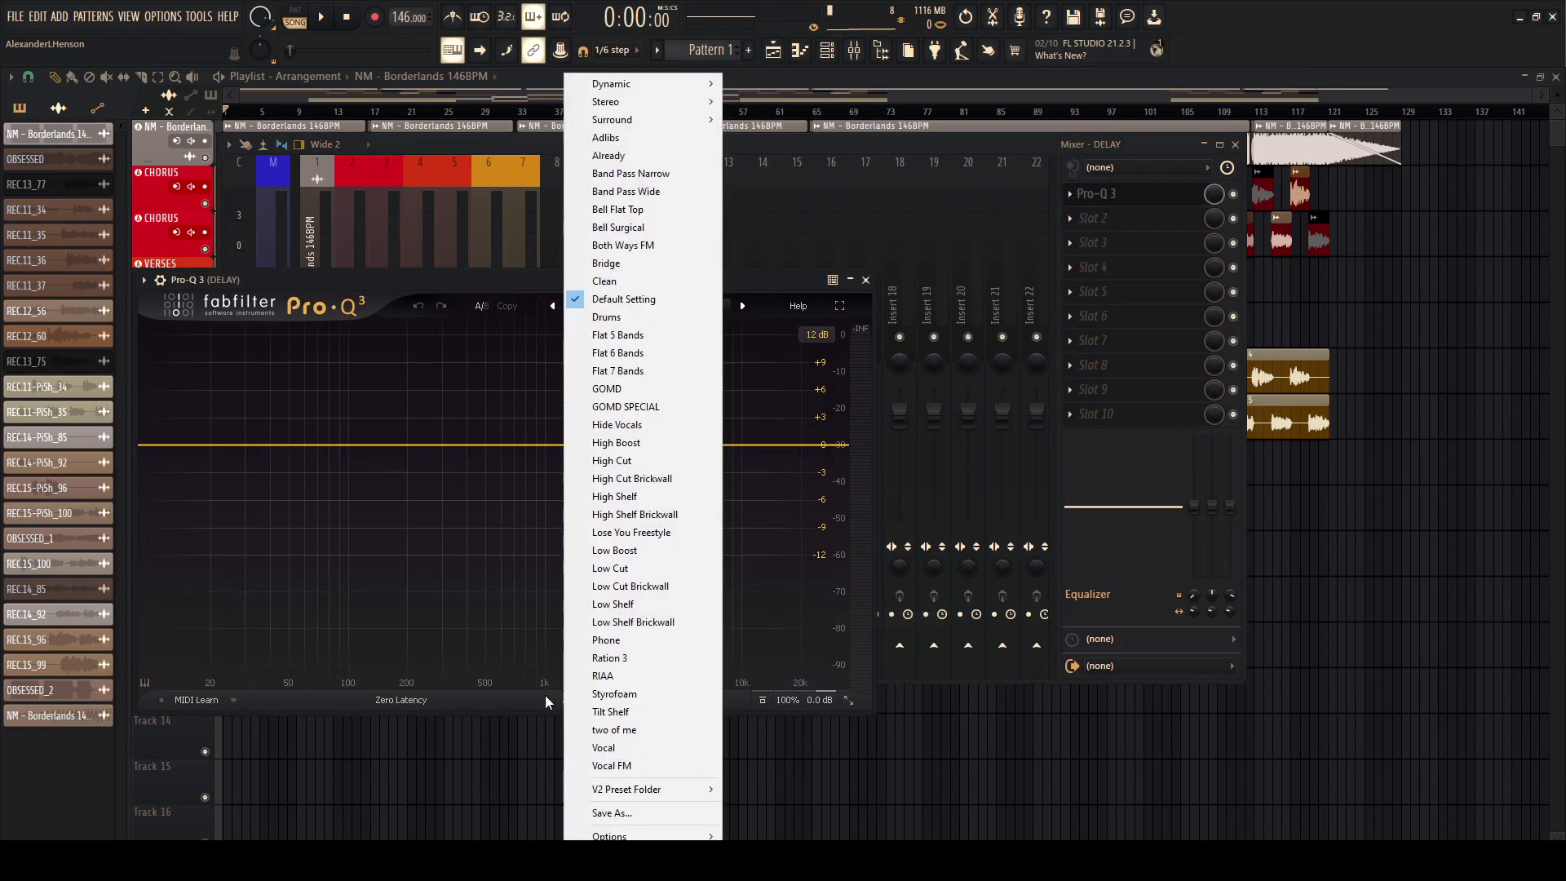
click(603, 642)
Step: Load H-Delay Stereo in slot 2 of the DELAY track with the user preset FM
click(1092, 218)
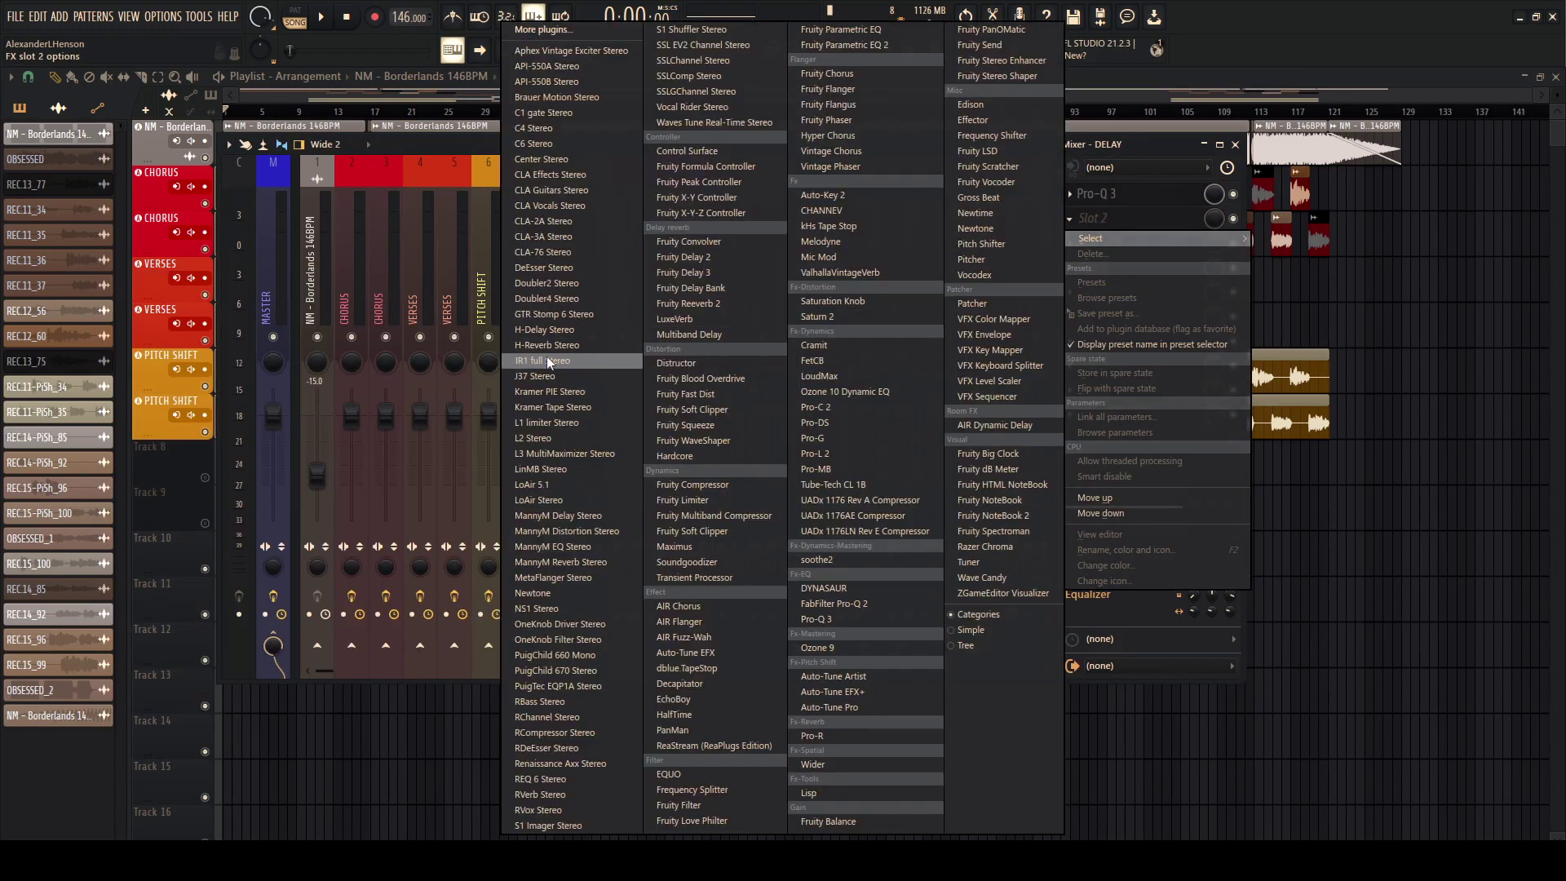
click(544, 330)
click(370, 196)
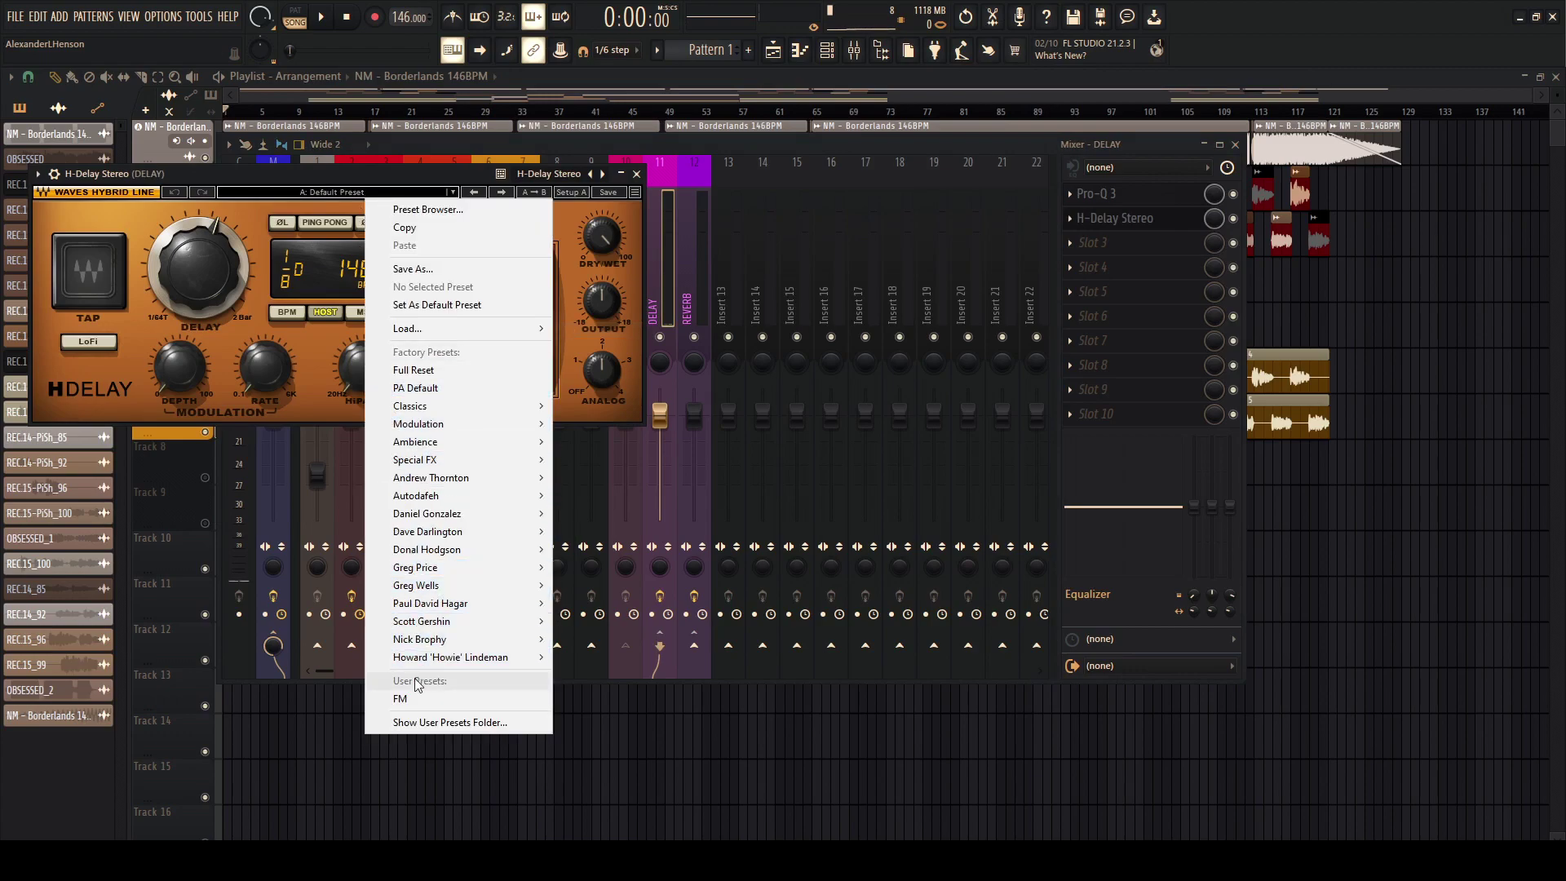
click(464, 698)
key(Escape)
Step: Route all CHORUS, VERSES and PITCH SHIFT tracks only to MAIN MIX, and set the instrumental track's fader to -10 dB
click(625, 171)
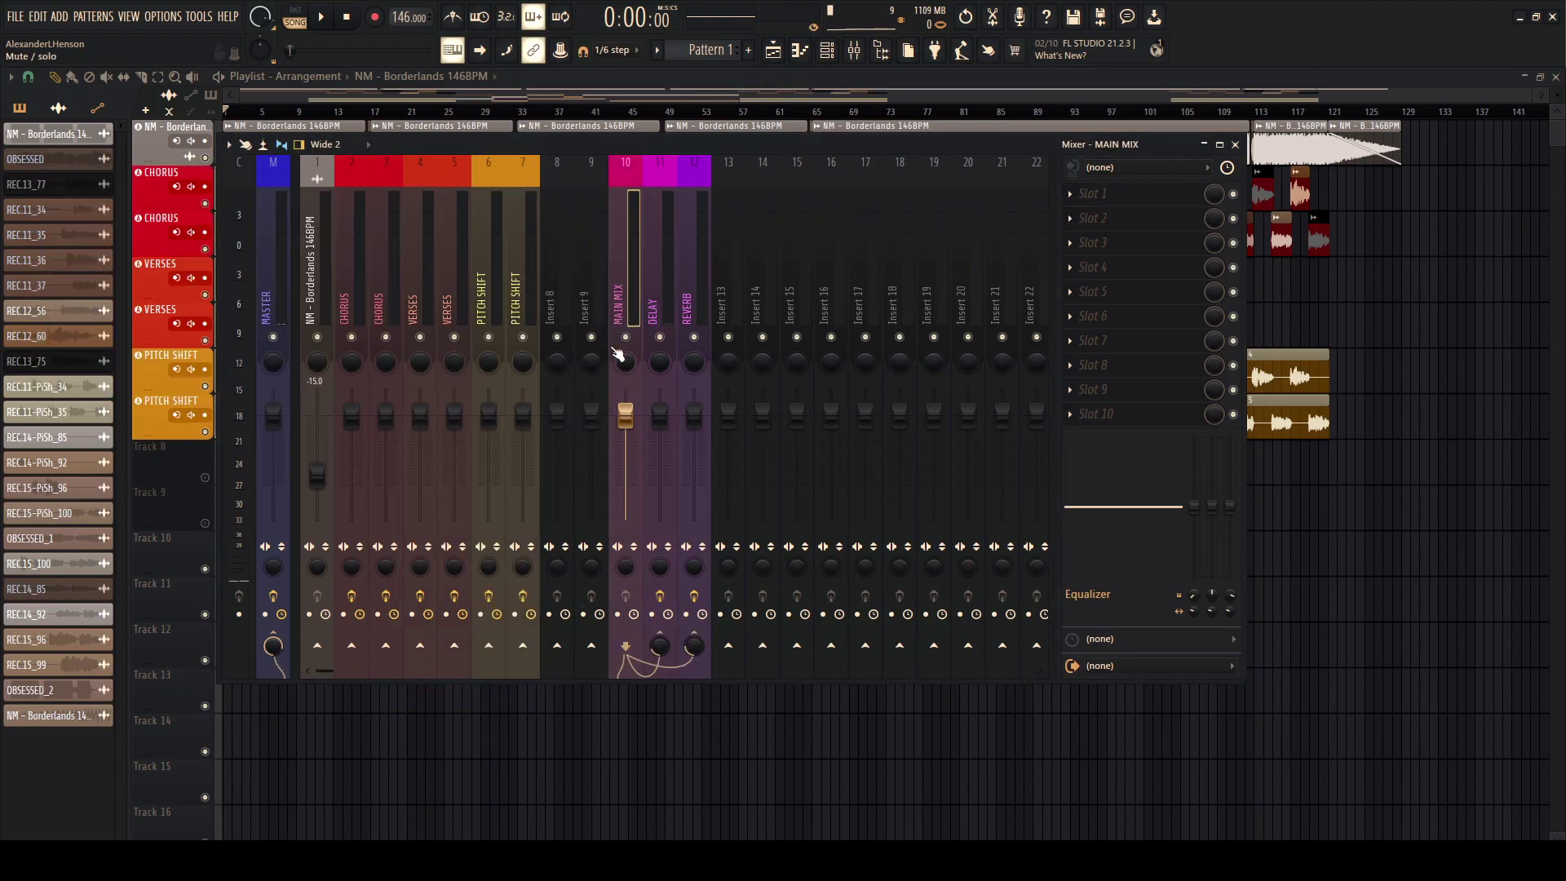
drag(527, 298, 352, 294)
right_click(625, 645)
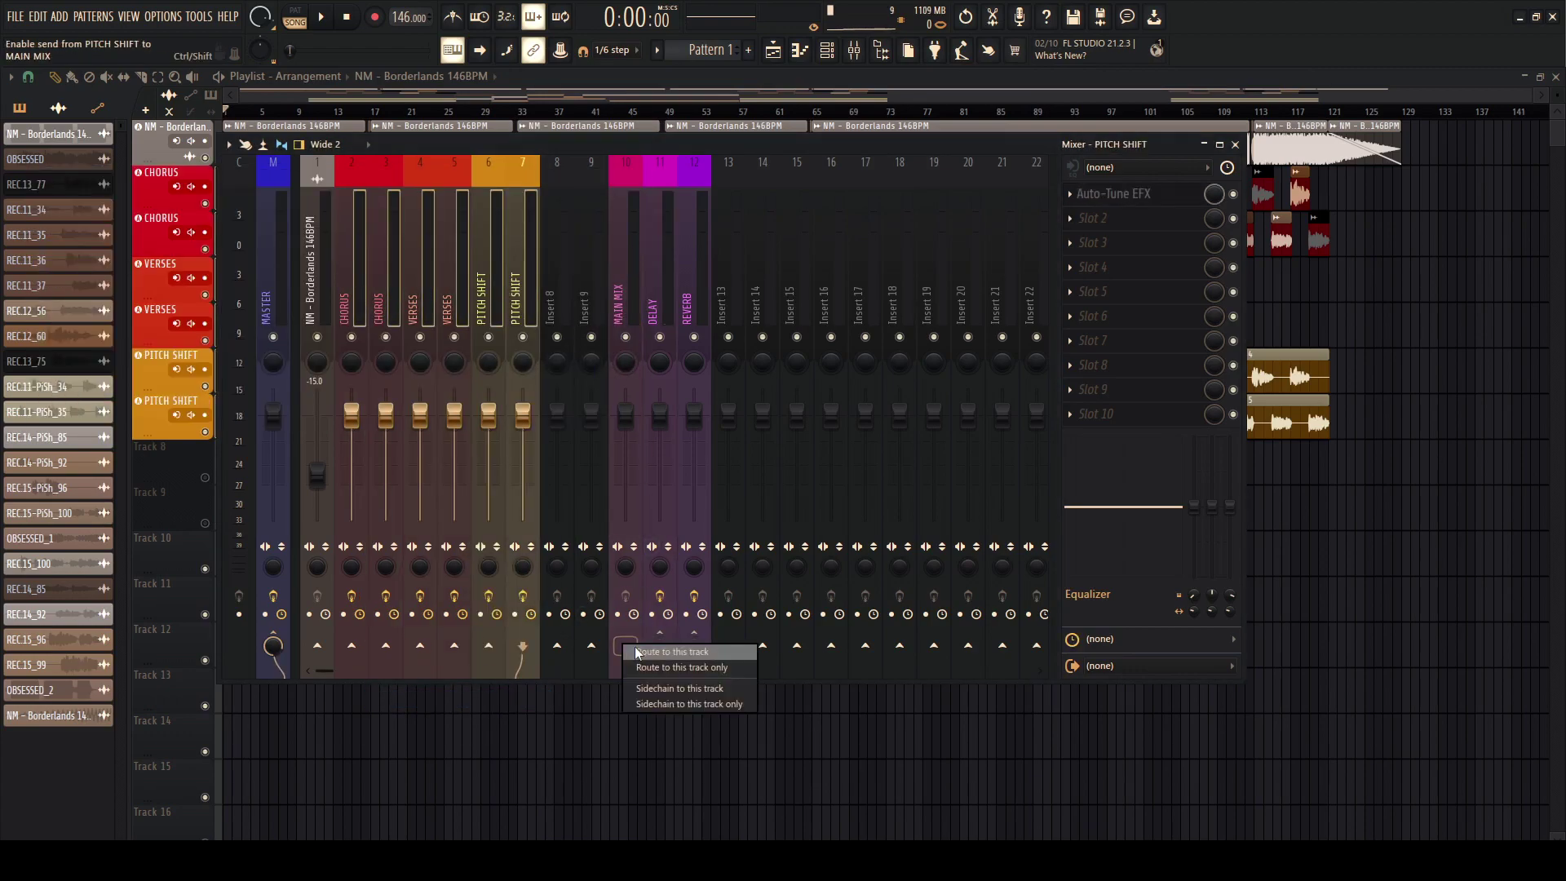
click(639, 667)
drag(317, 474, 317, 457)
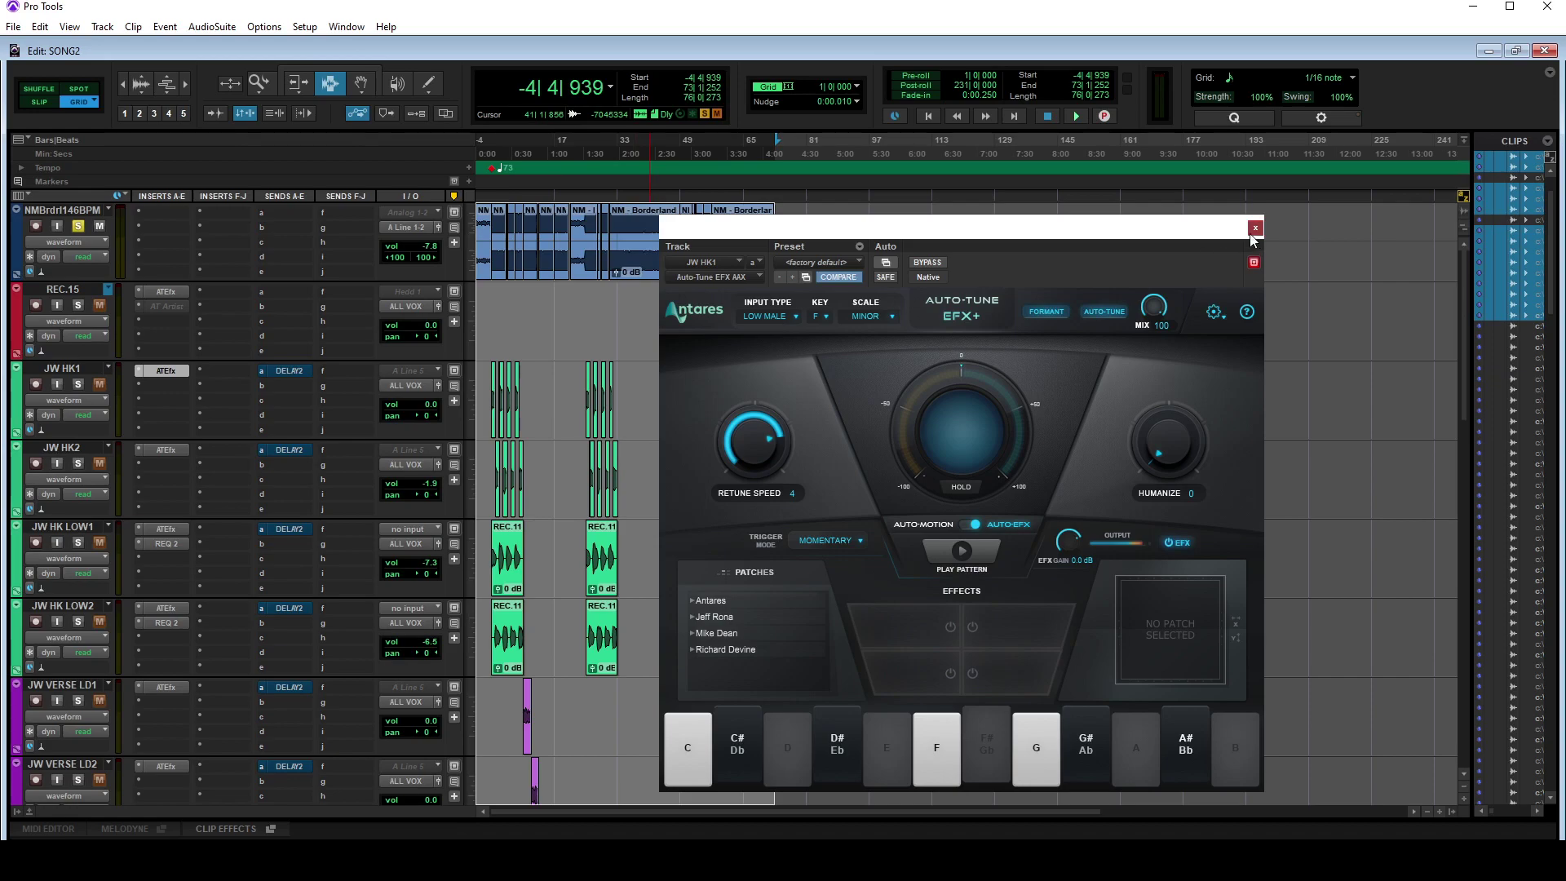
Step: Close the Auto-Tune window and save the CLA Vocals settings on the VOX track as a user preset named C
click(1255, 228)
scroll(417, 617, down, 10)
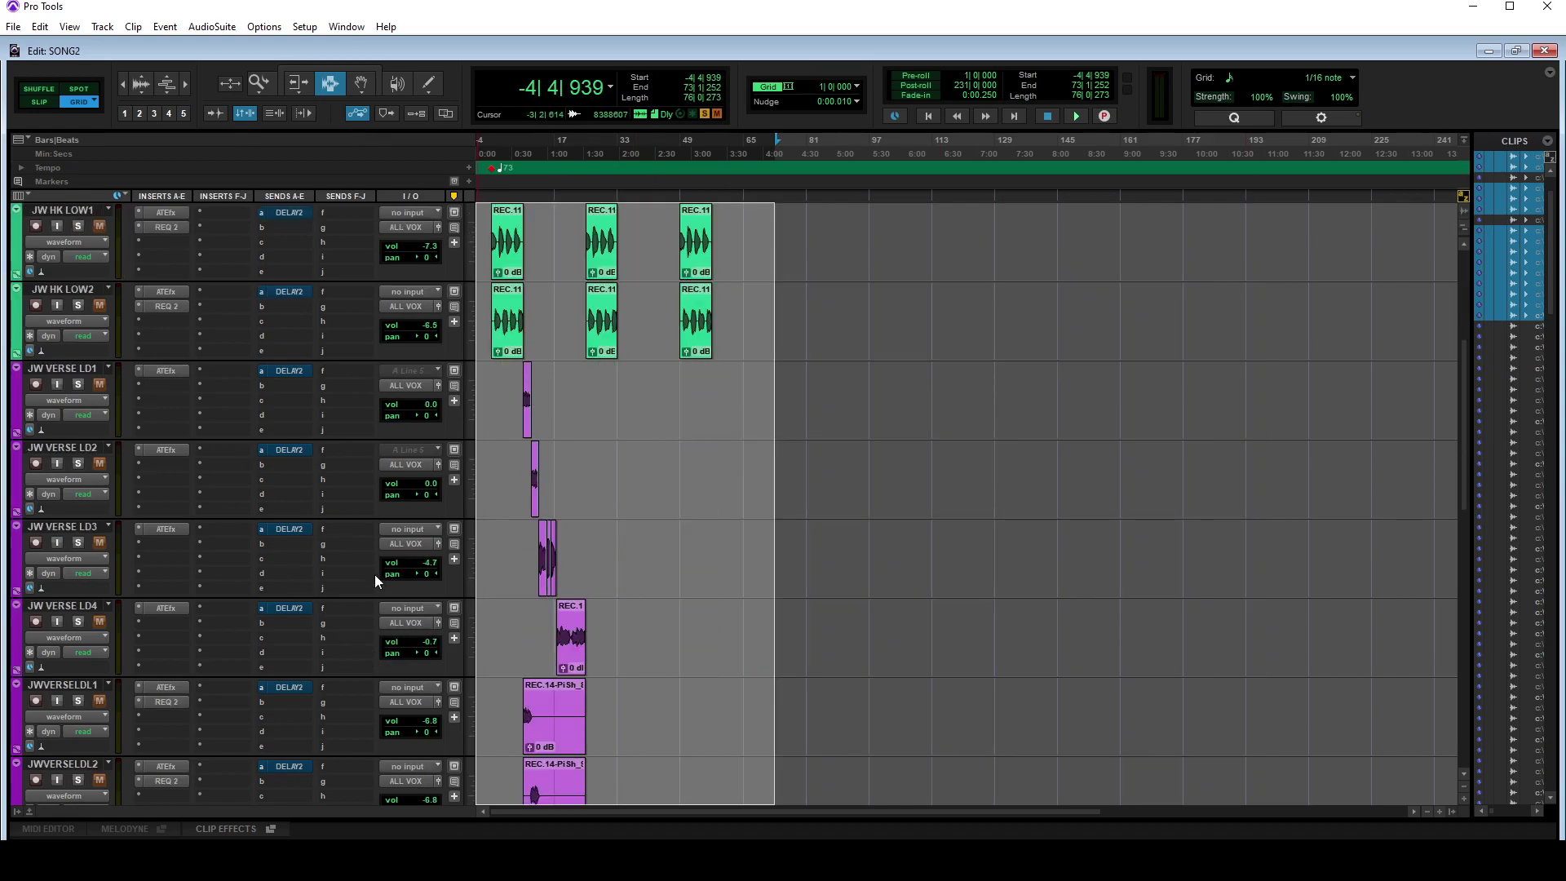
scroll(357, 634, down, 1)
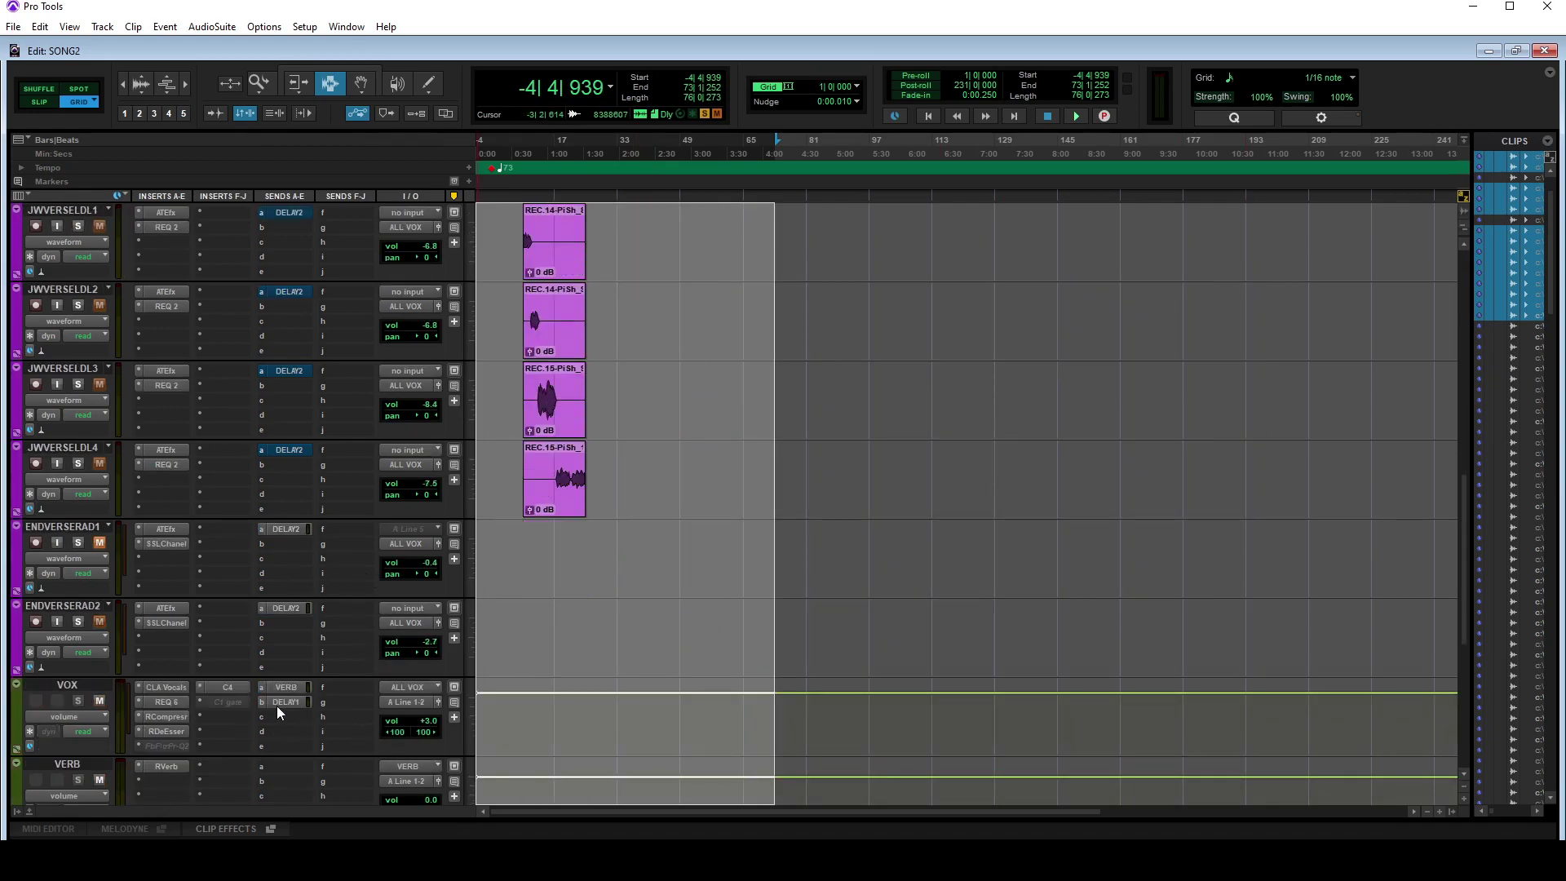
scroll(277, 707, down, 1)
click(159, 604)
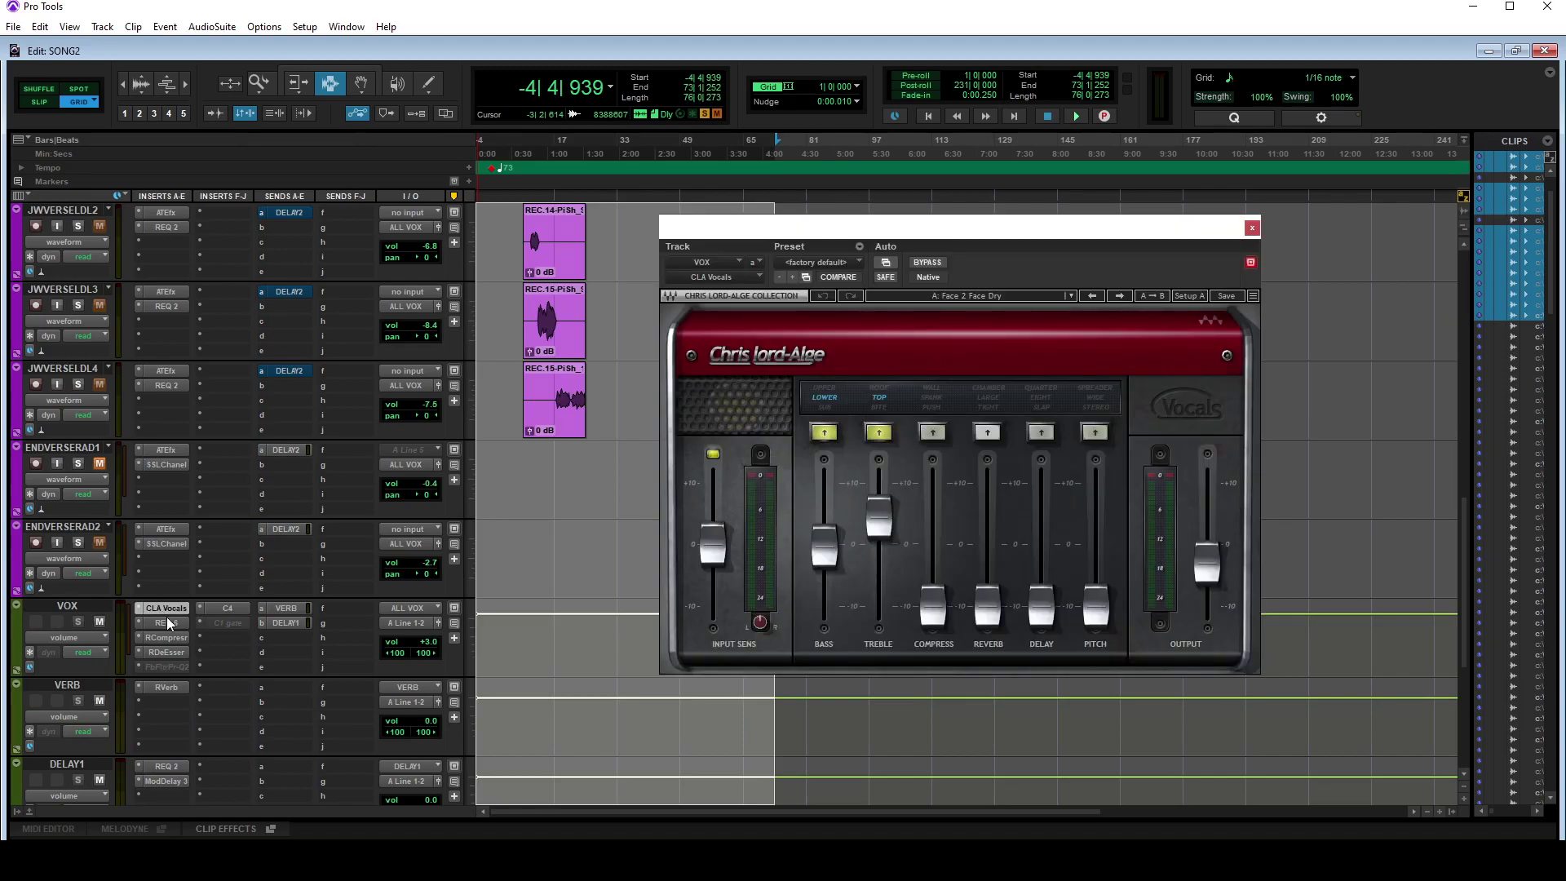
click(1215, 295)
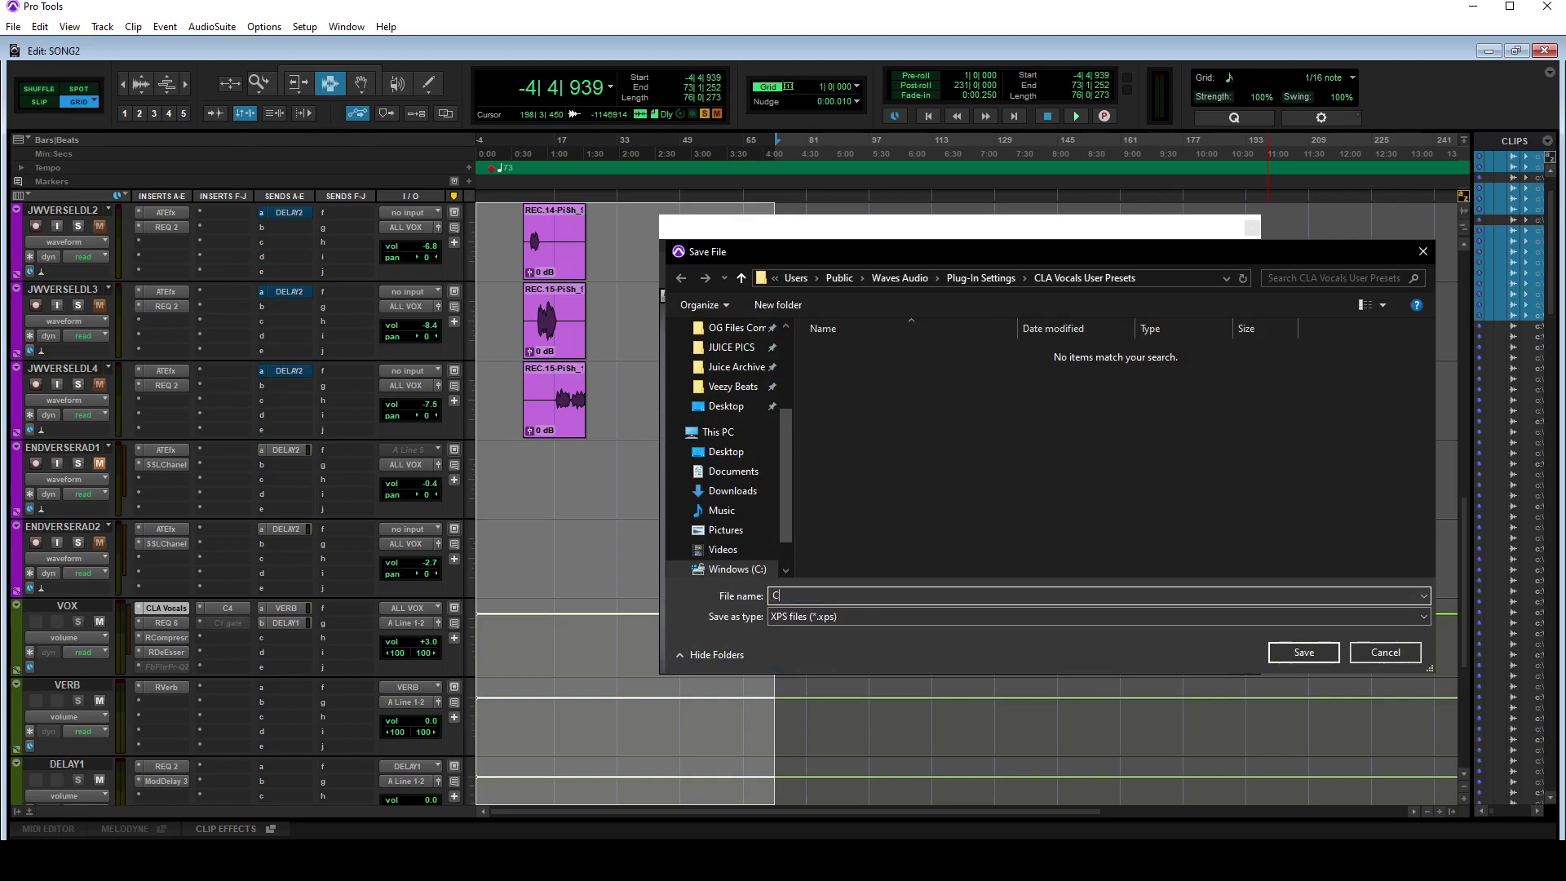
key(Escape)
Step: Open REQ 6 on the VOX track, flatten its bands, and step back and forward through its presets
click(166, 622)
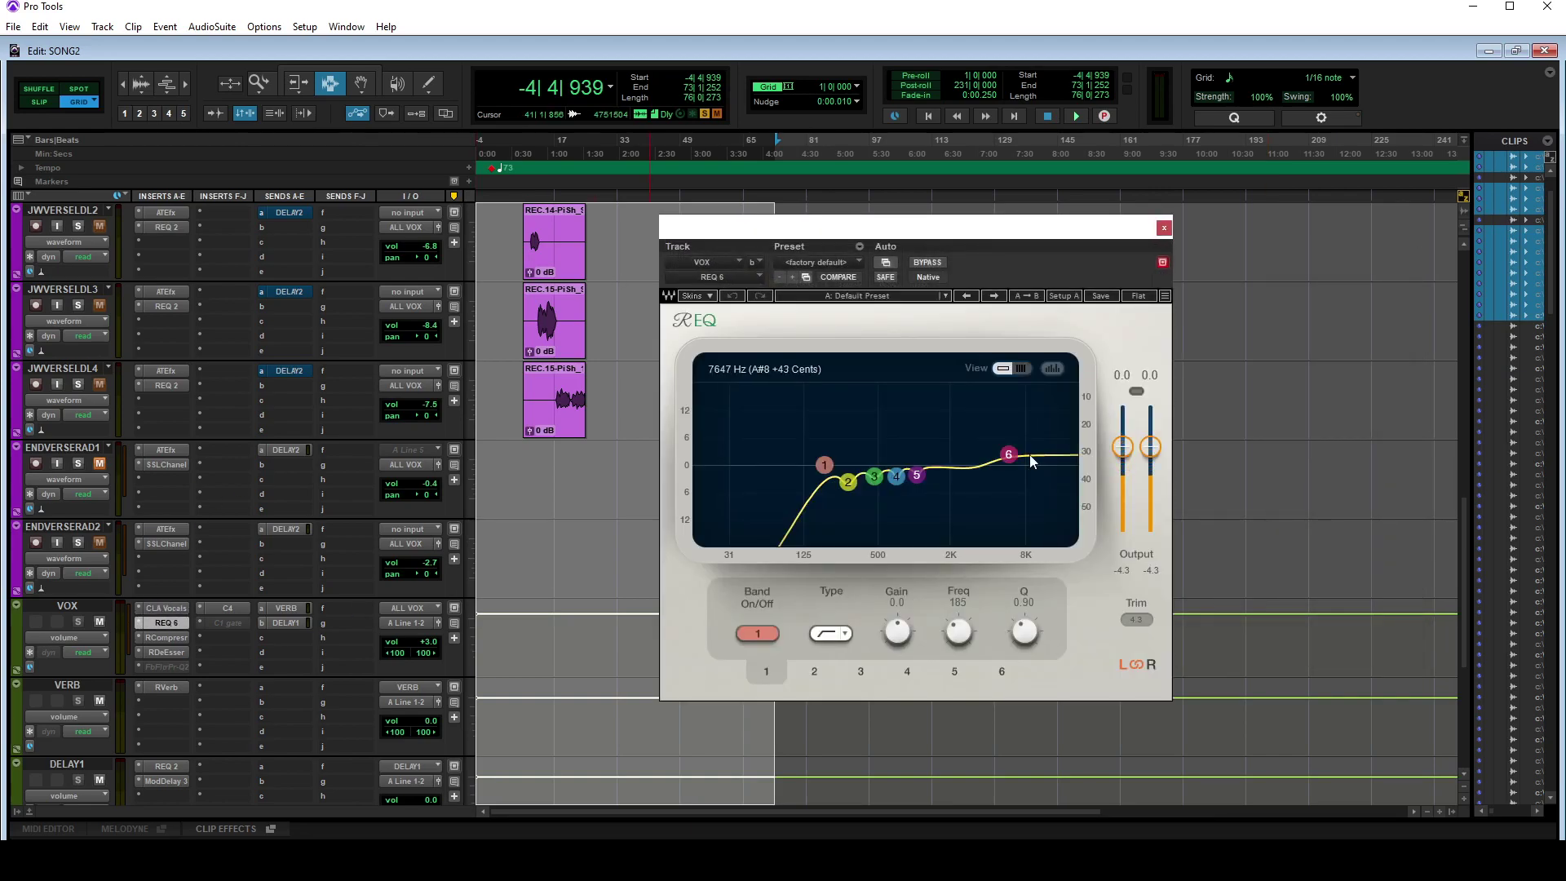
click(1139, 296)
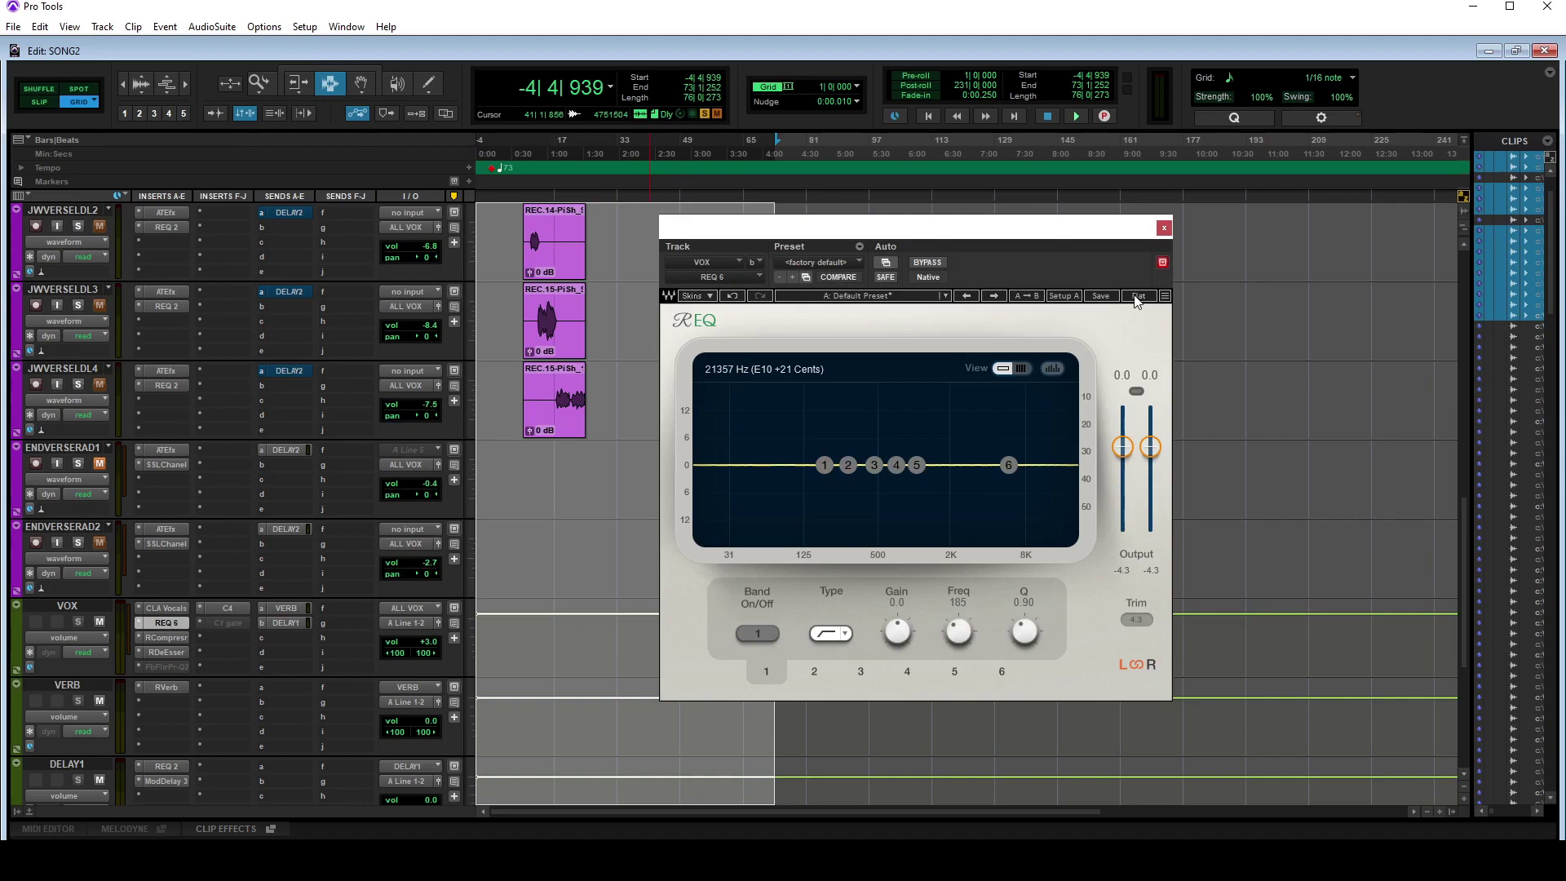
click(966, 296)
click(992, 296)
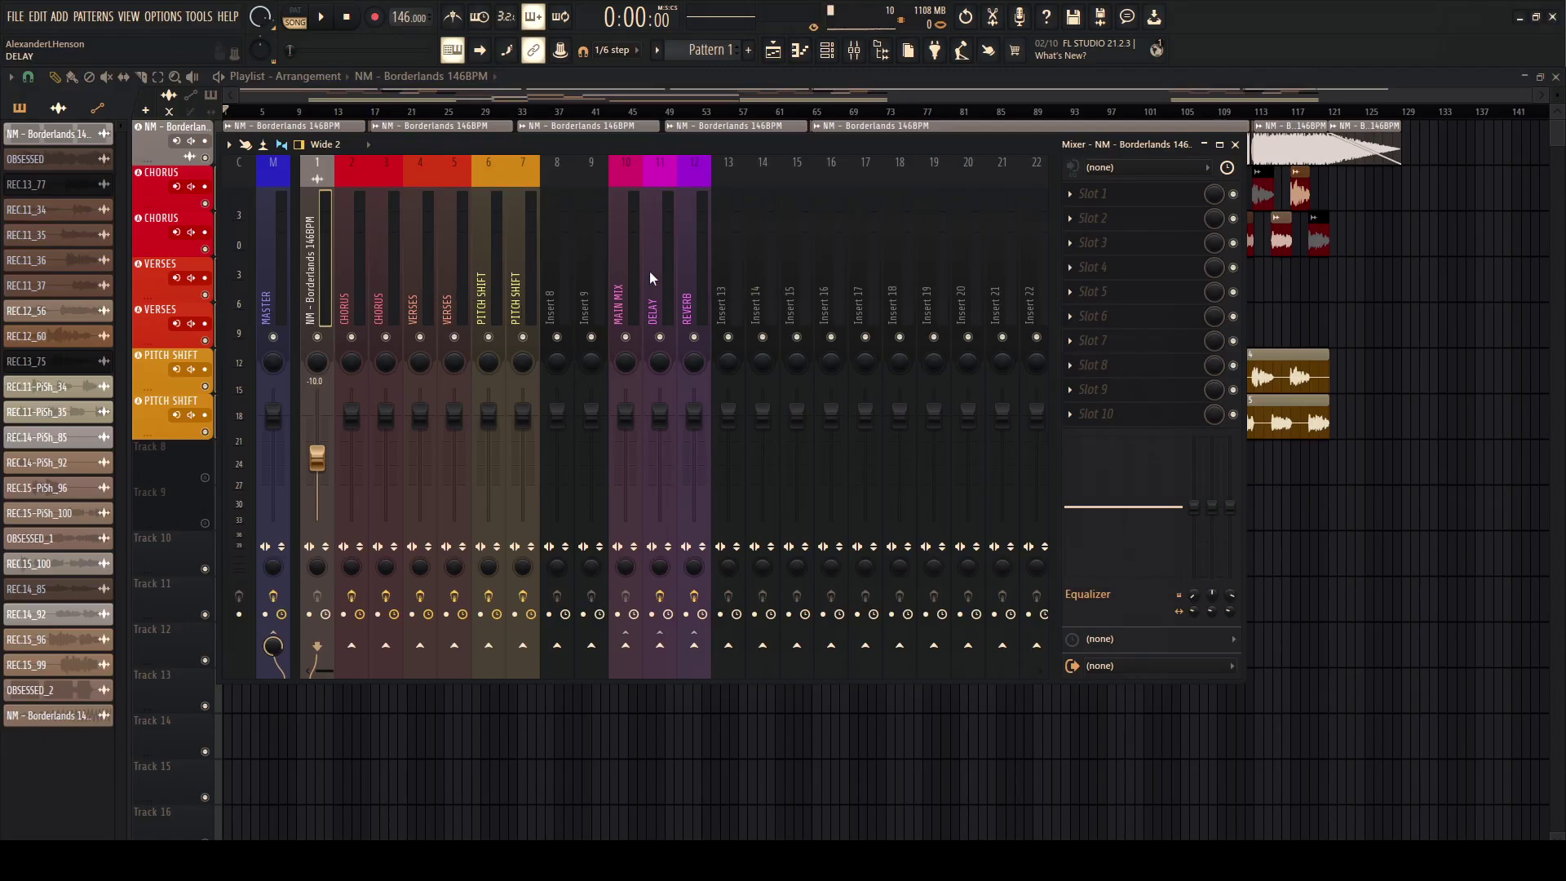
Step: Load RCompressor Stereo in slot 3 of the MAIN MIX track with the user preset C
click(649, 279)
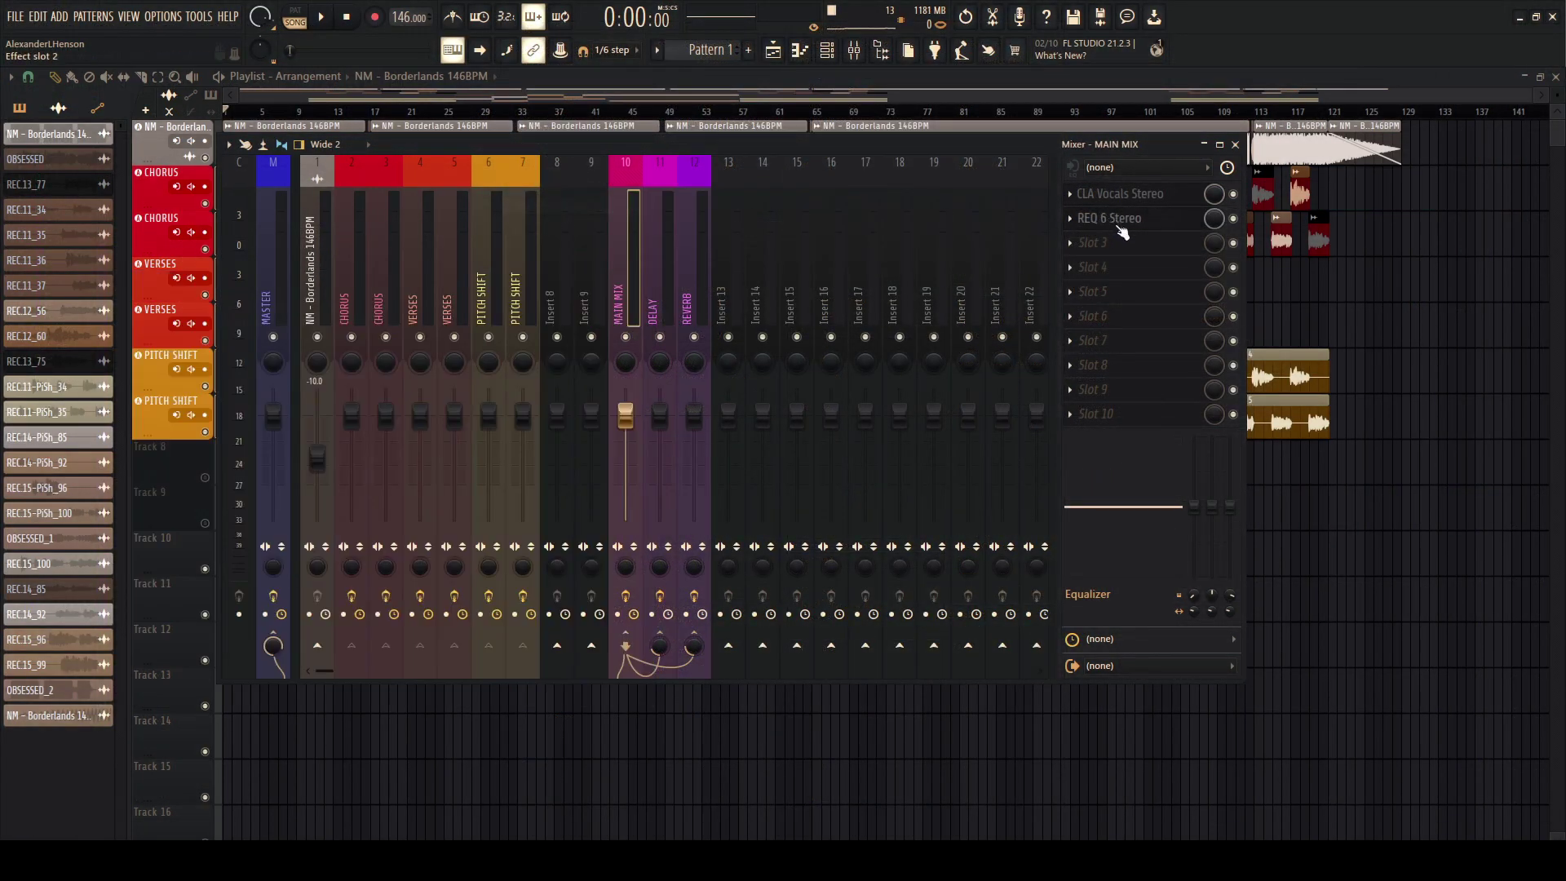
click(1092, 242)
click(531, 734)
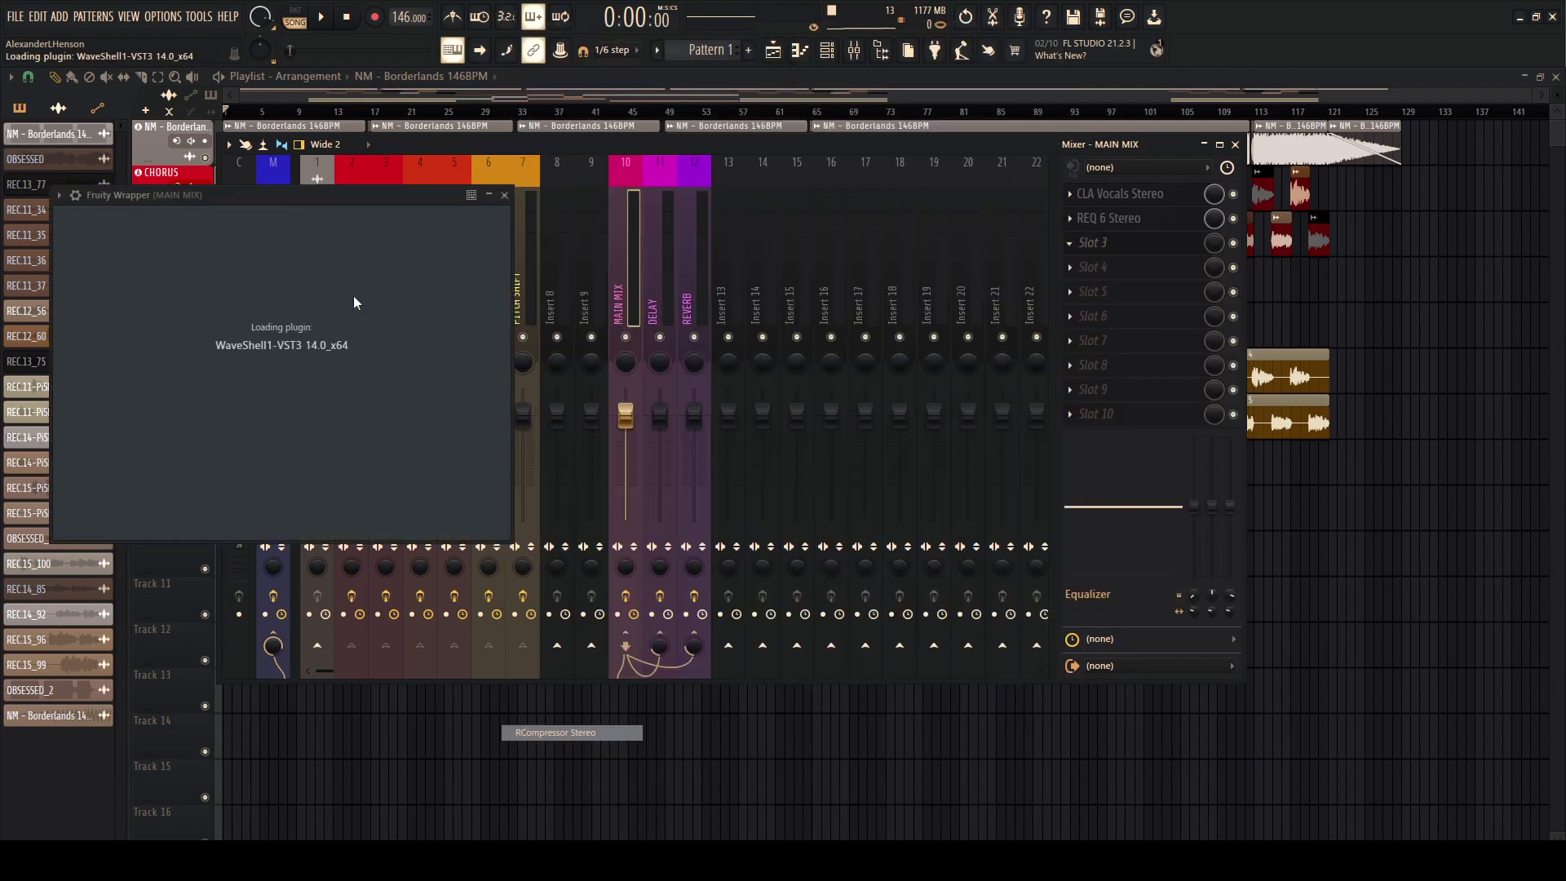
right_click(253, 222)
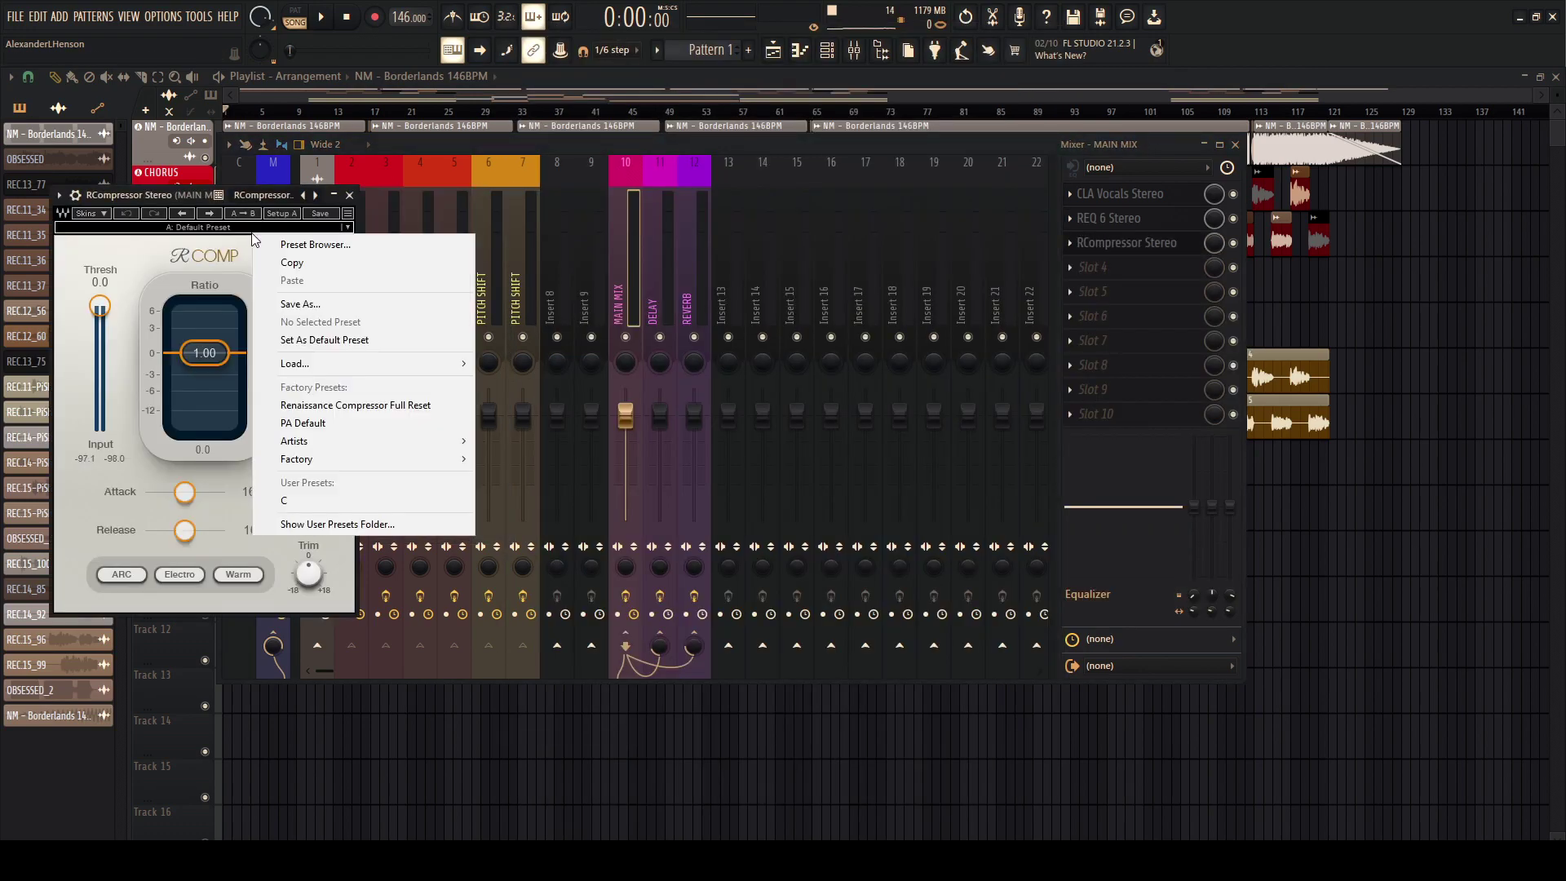
click(301, 506)
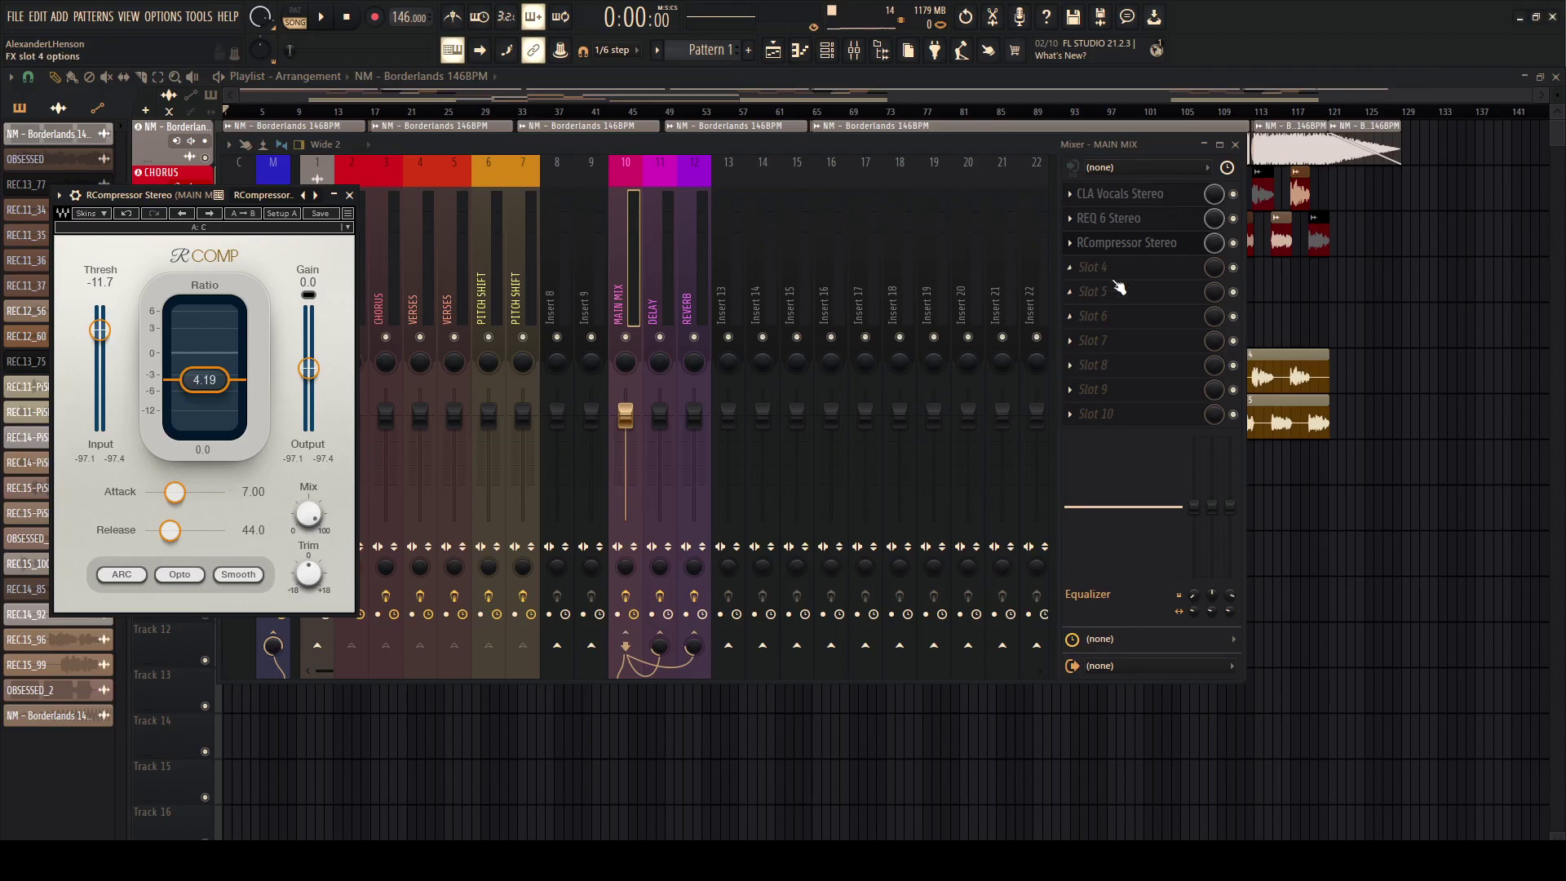
Step: Load RDeEsser Stereo with a saved preset in slot 4 of MAIN MIX, and close the de-esser and compressor windows
click(1097, 267)
mouse_move(1142, 287)
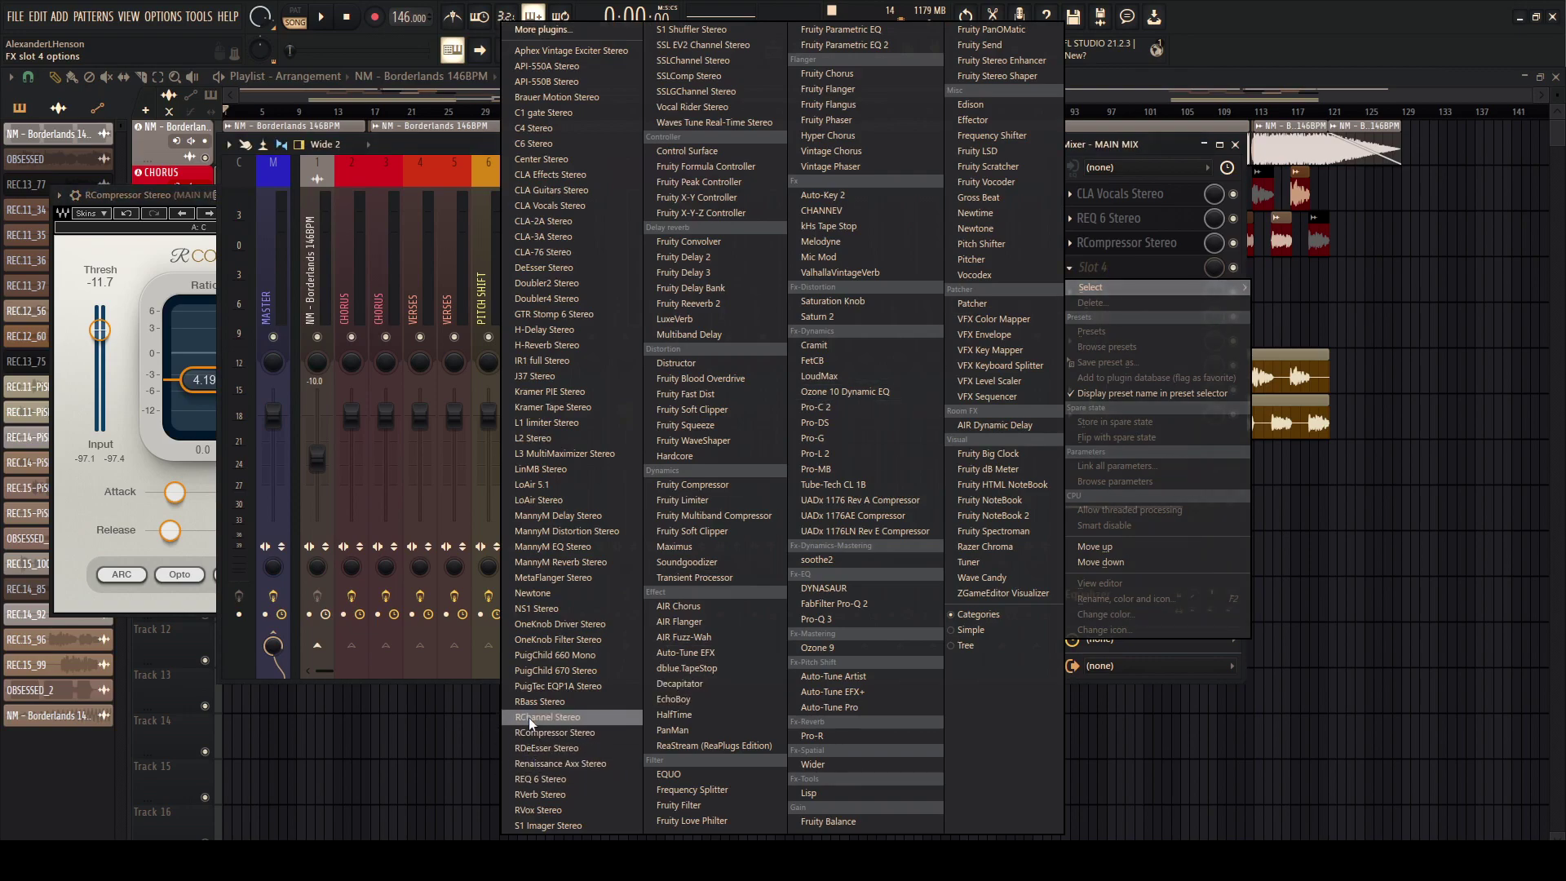
click(530, 748)
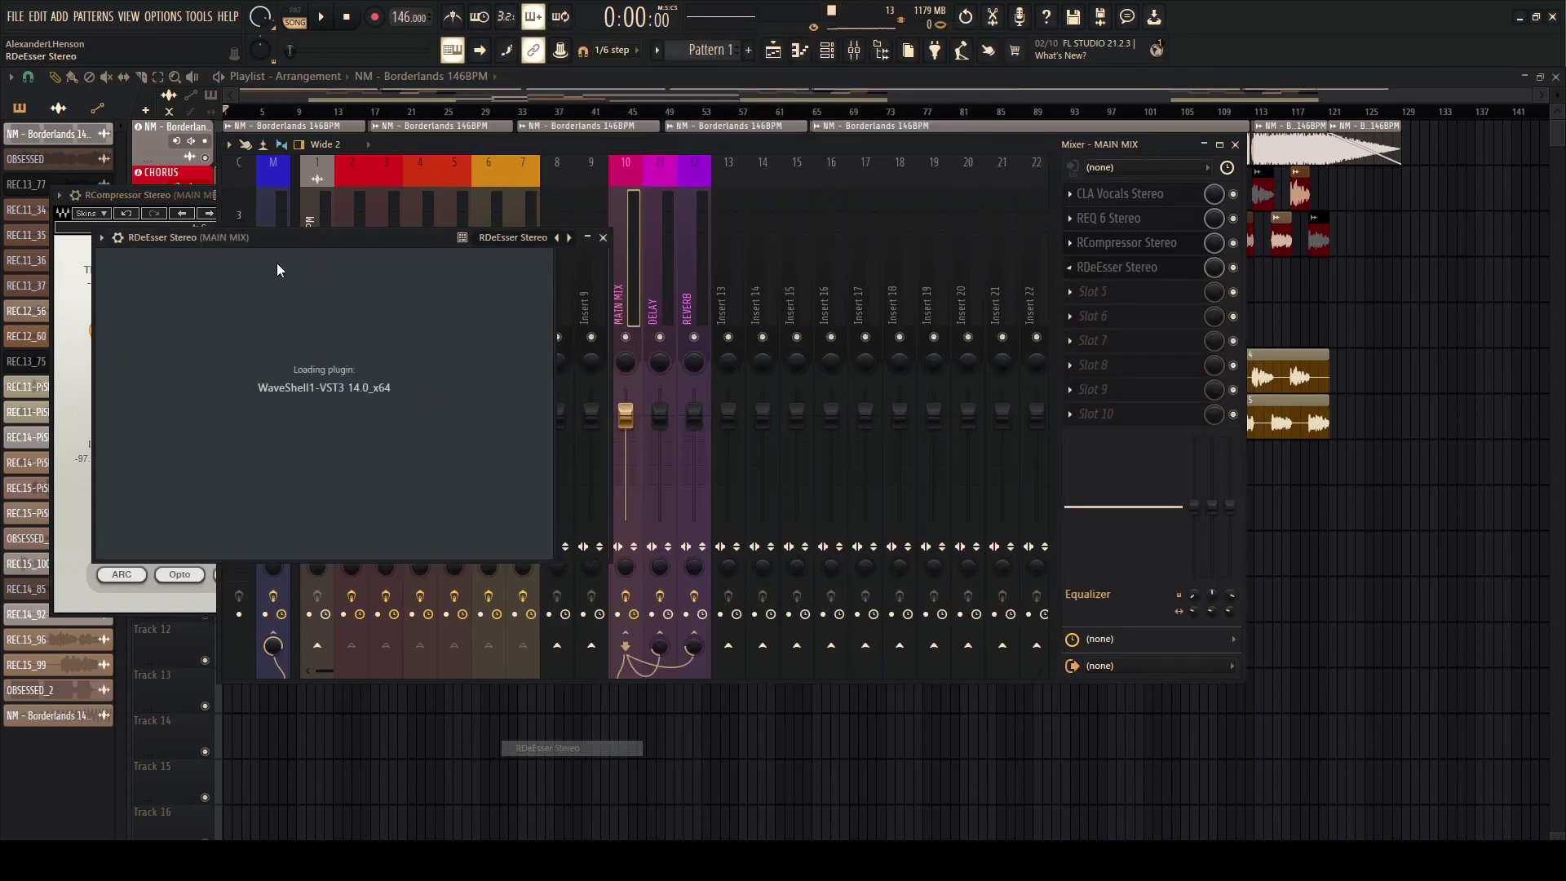
click(290, 256)
click(328, 529)
click(604, 238)
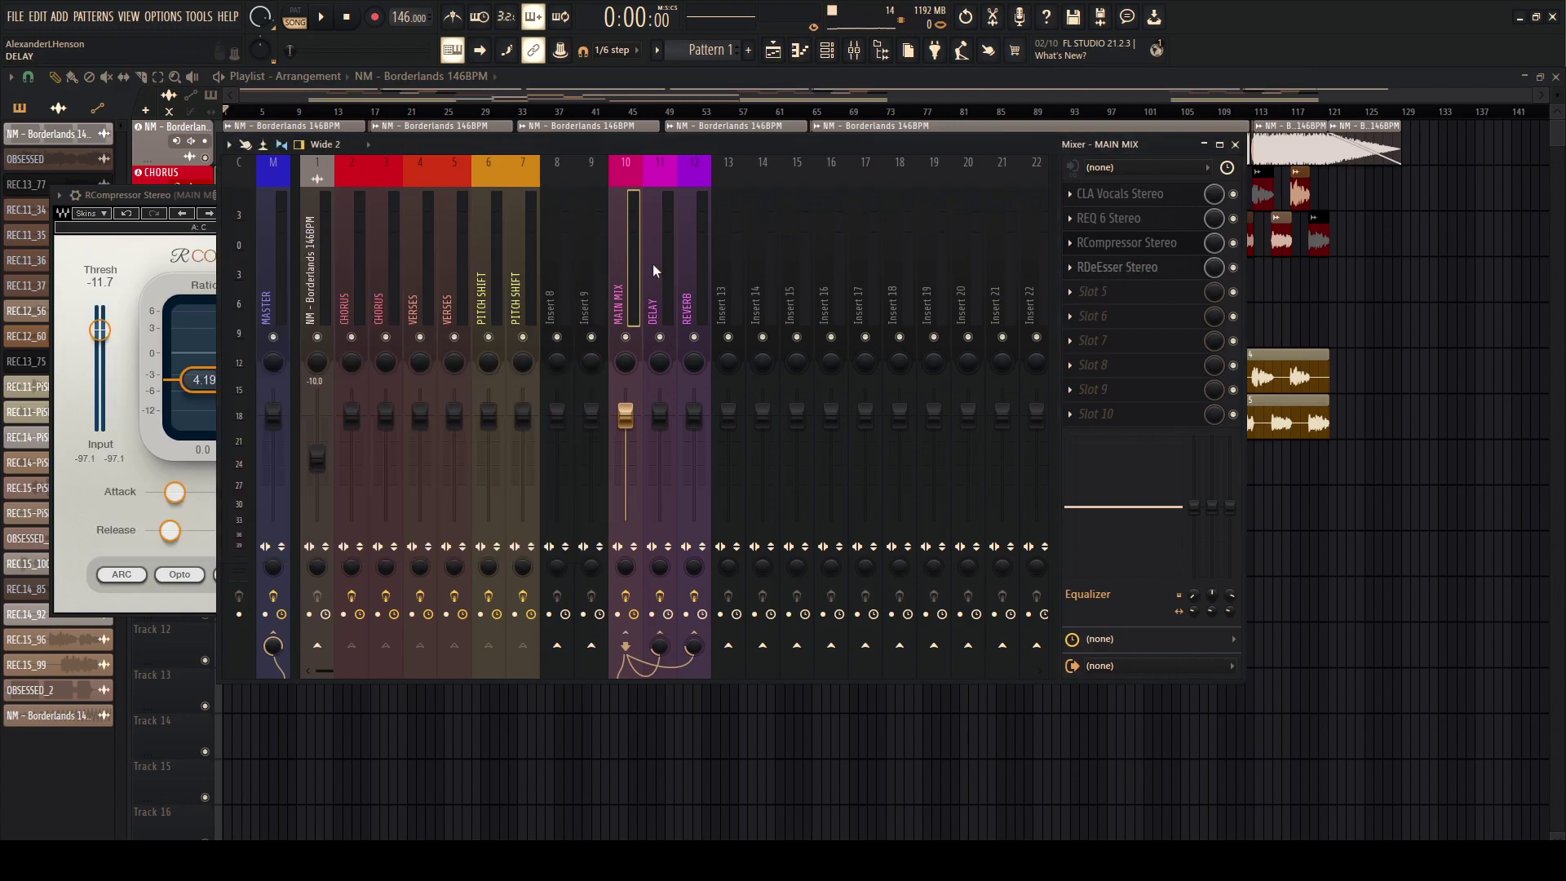
click(168, 198)
click(351, 195)
Step: Load C4 Stereo with a saved preset in slot 5 of the MAIN MIX track and close its window
click(1092, 291)
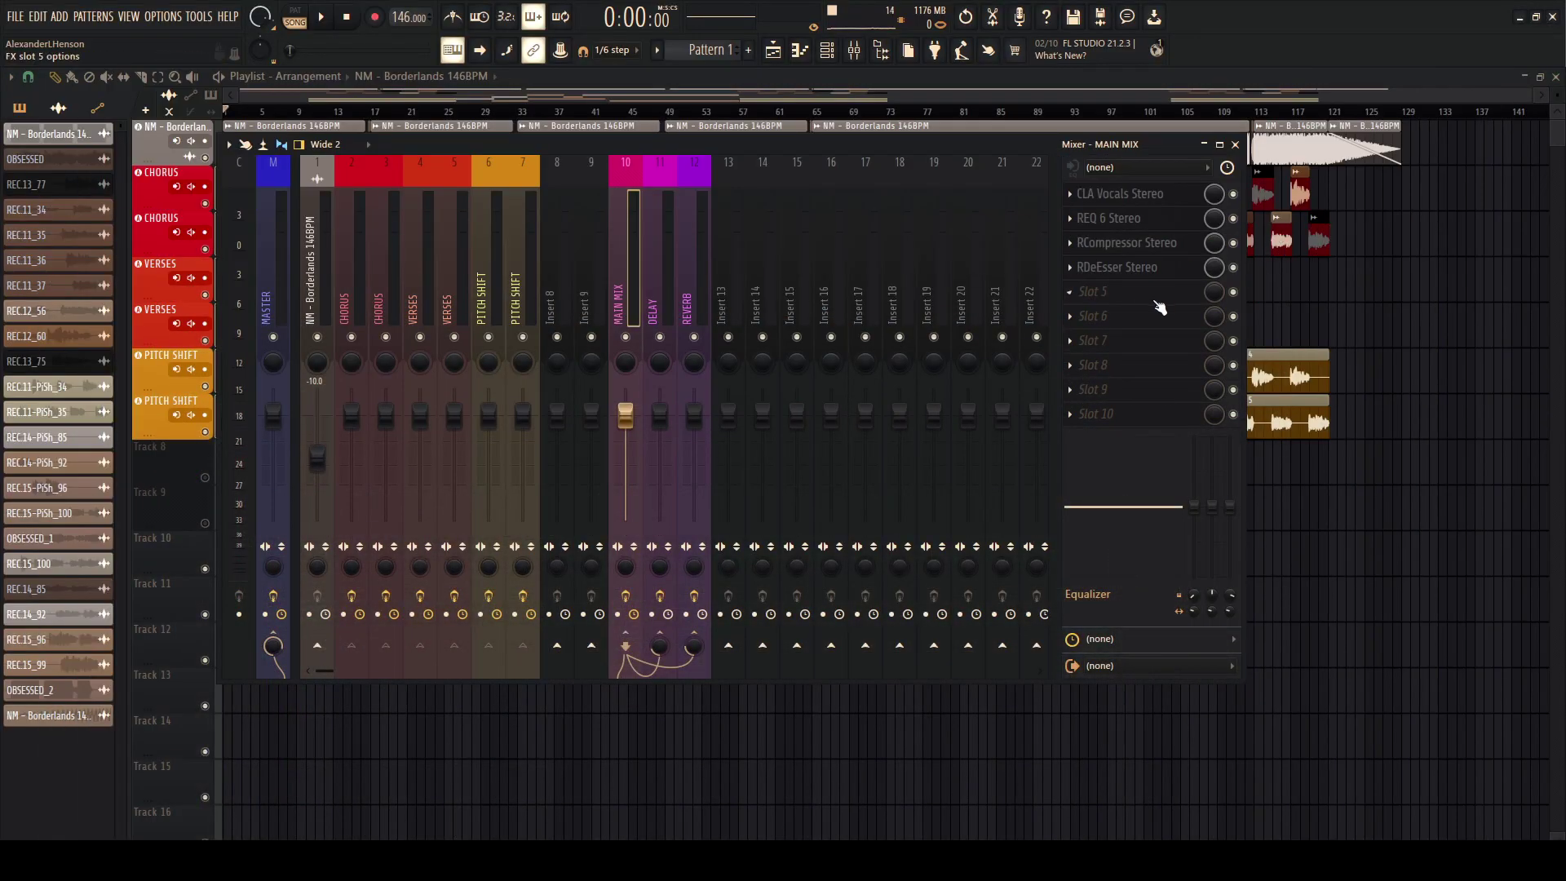
click(1159, 307)
click(531, 129)
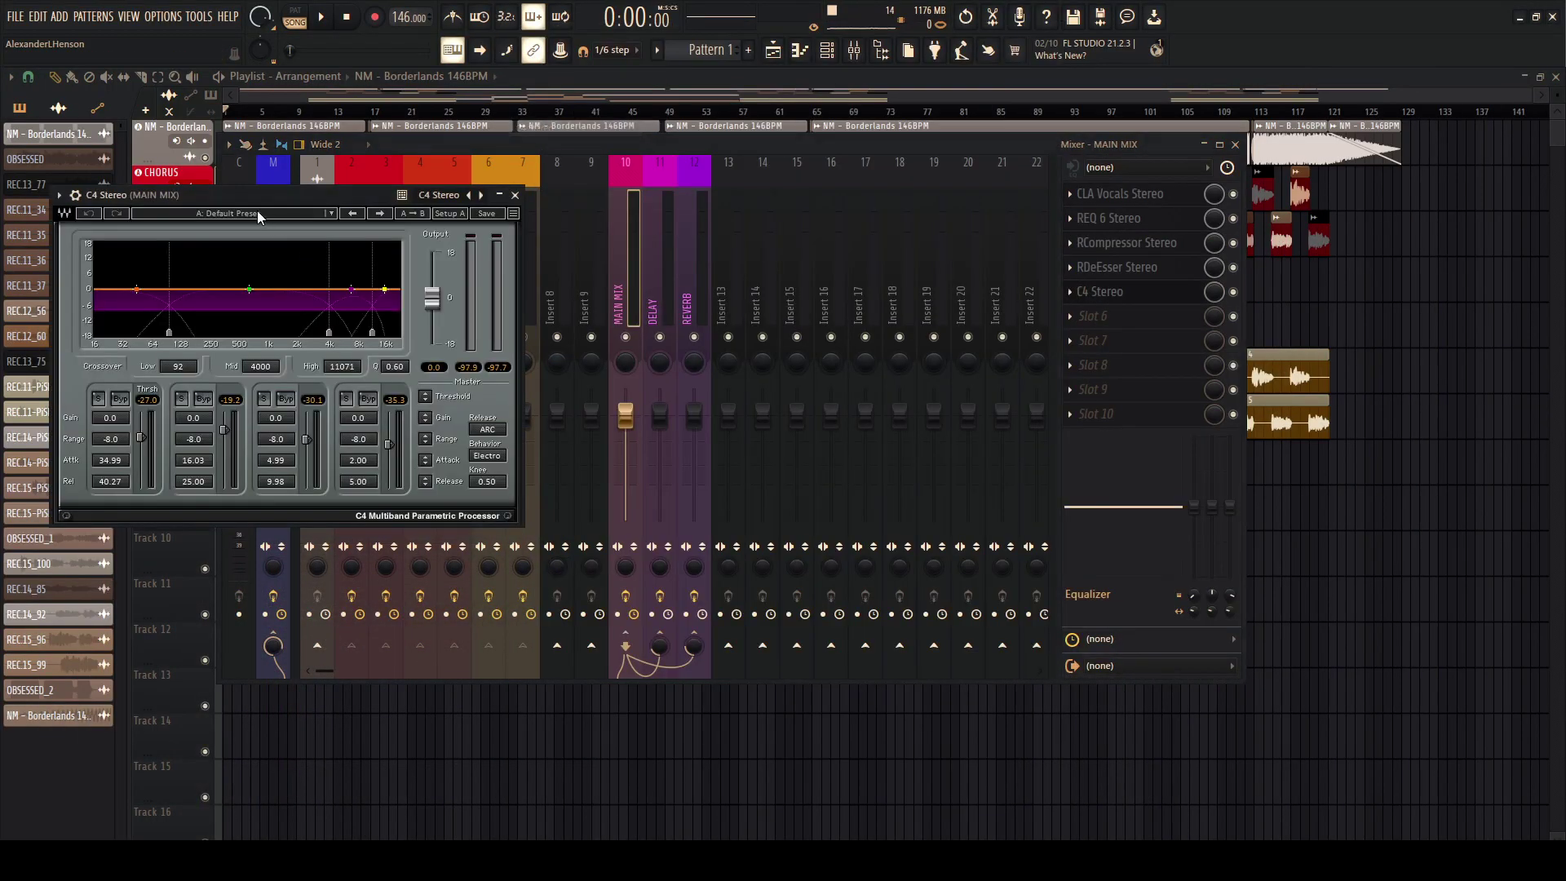
click(257, 211)
click(351, 467)
key(Escape)
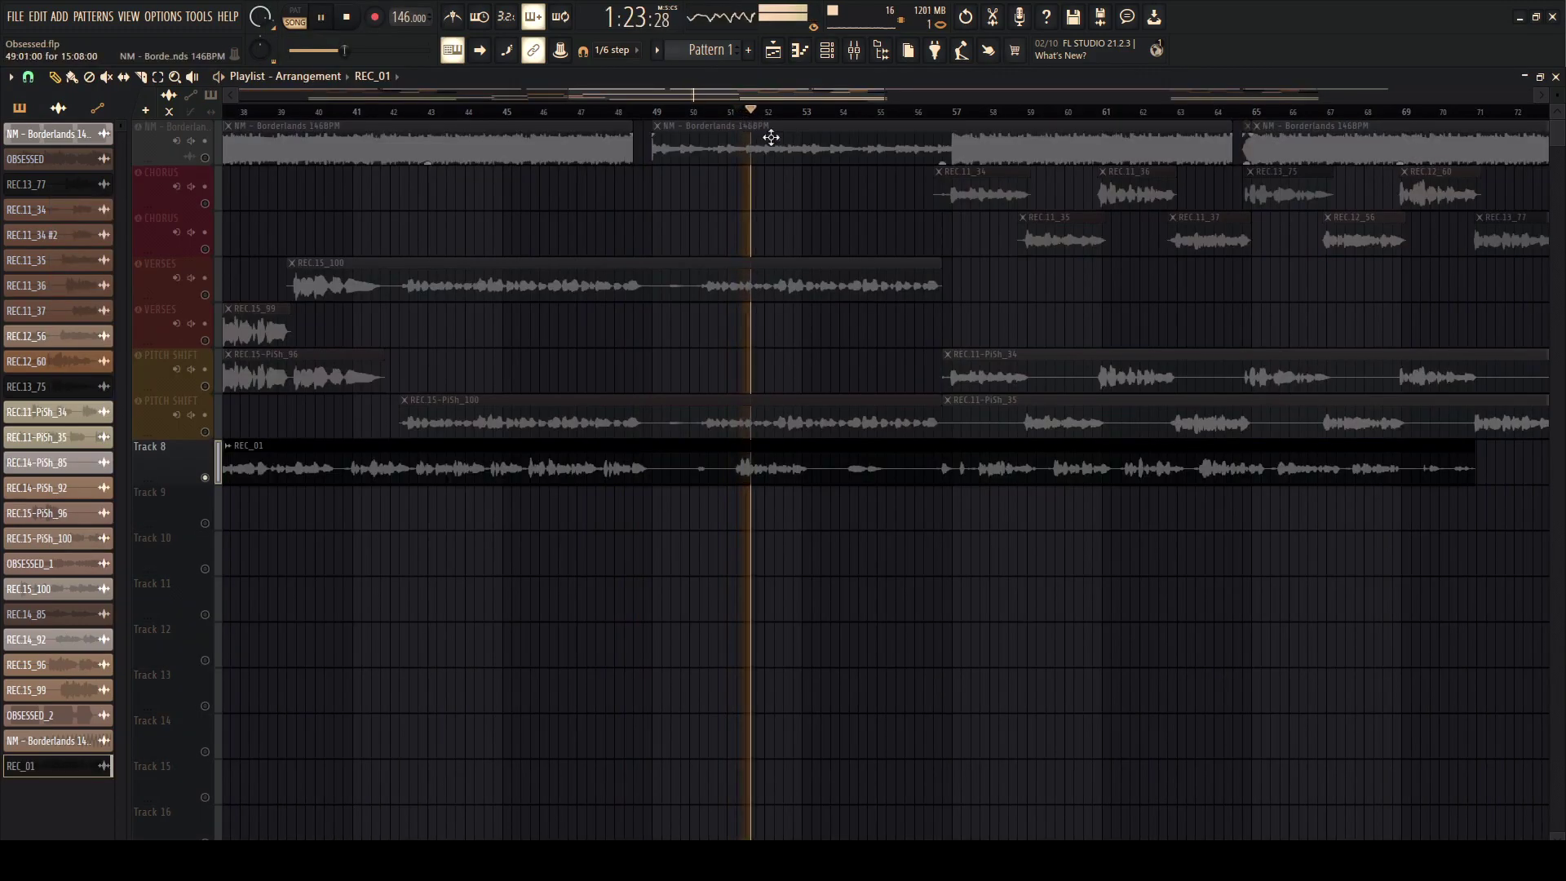
Step: Play the raw REC_01 take on Track 8 from several points between bar 1 and bar 11 to review its sections
scroll(765, 179, down, 7)
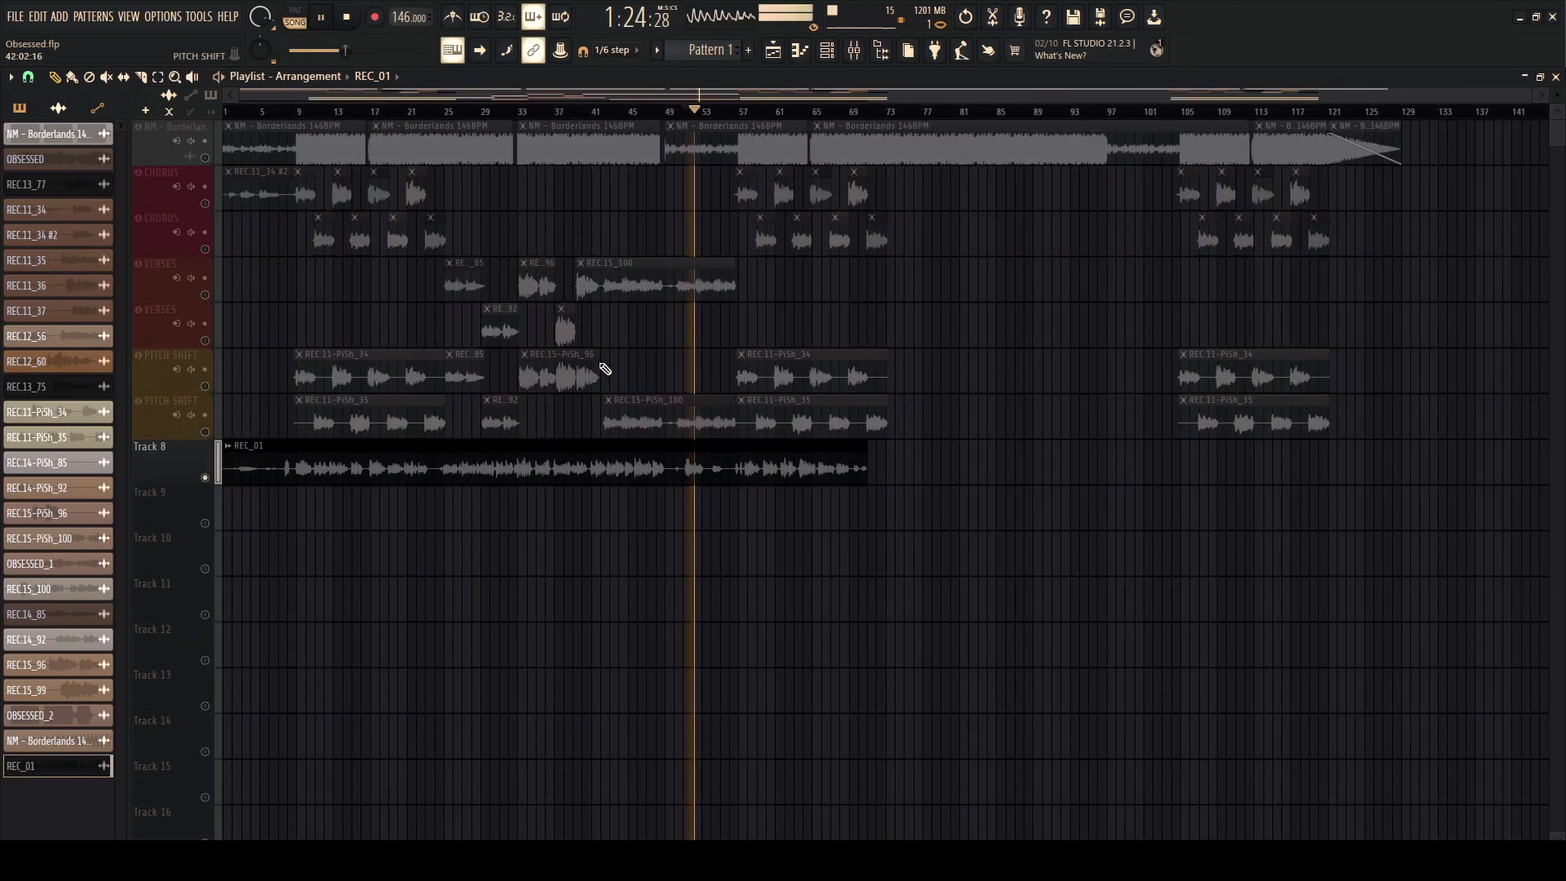
scroll(408, 323, up, 1)
click(282, 112)
scroll(269, 249, down, 2)
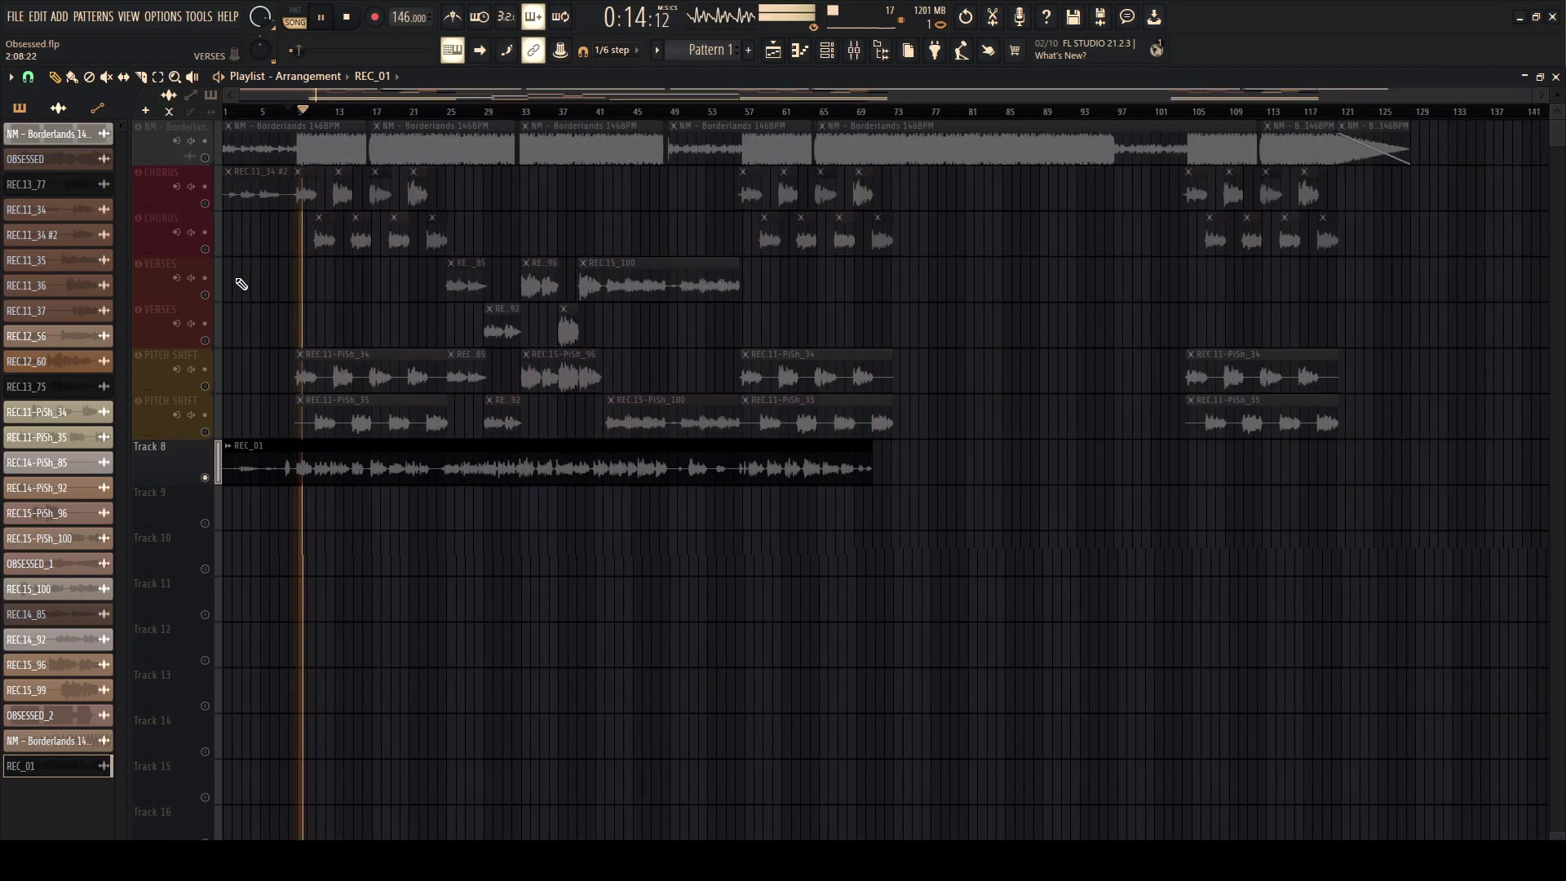
click(242, 112)
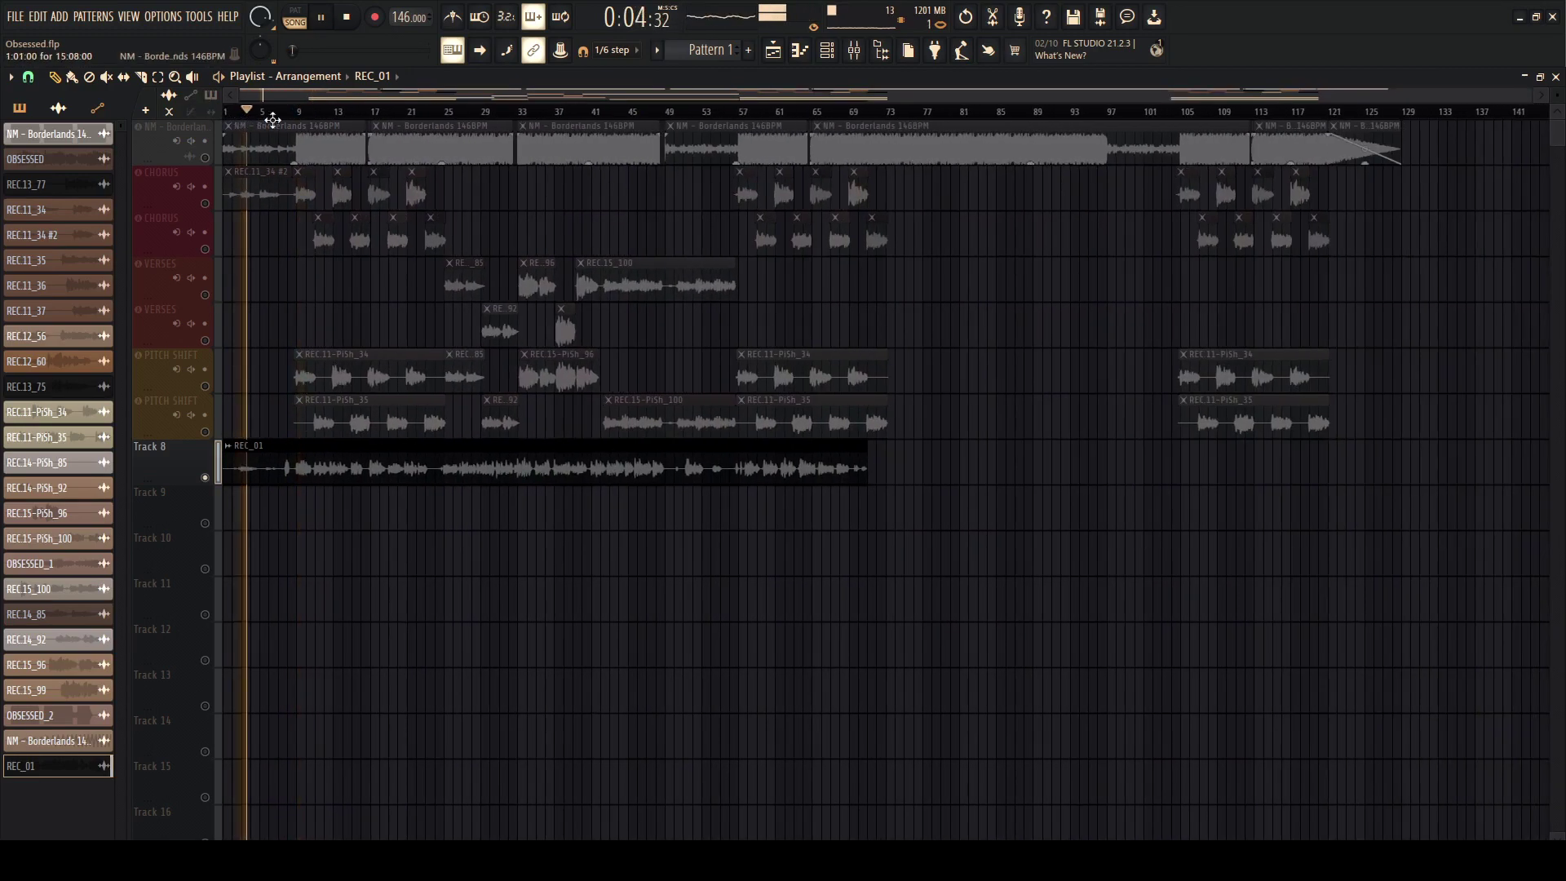
click(285, 112)
scroll(280, 140, up, 2)
scroll(287, 140, up, 4)
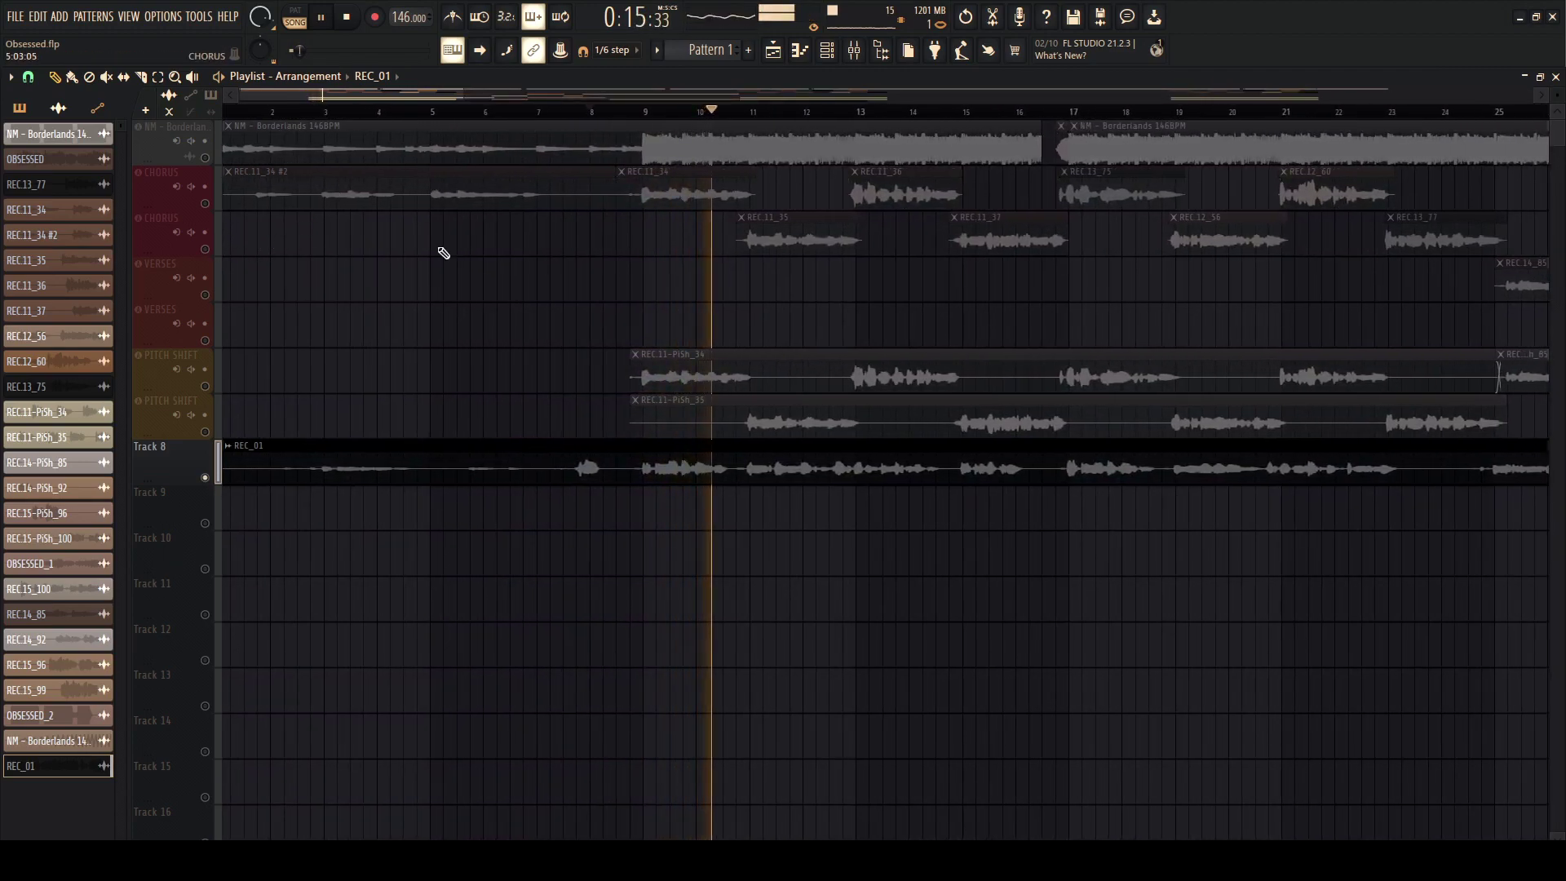
scroll(444, 248, down, 6)
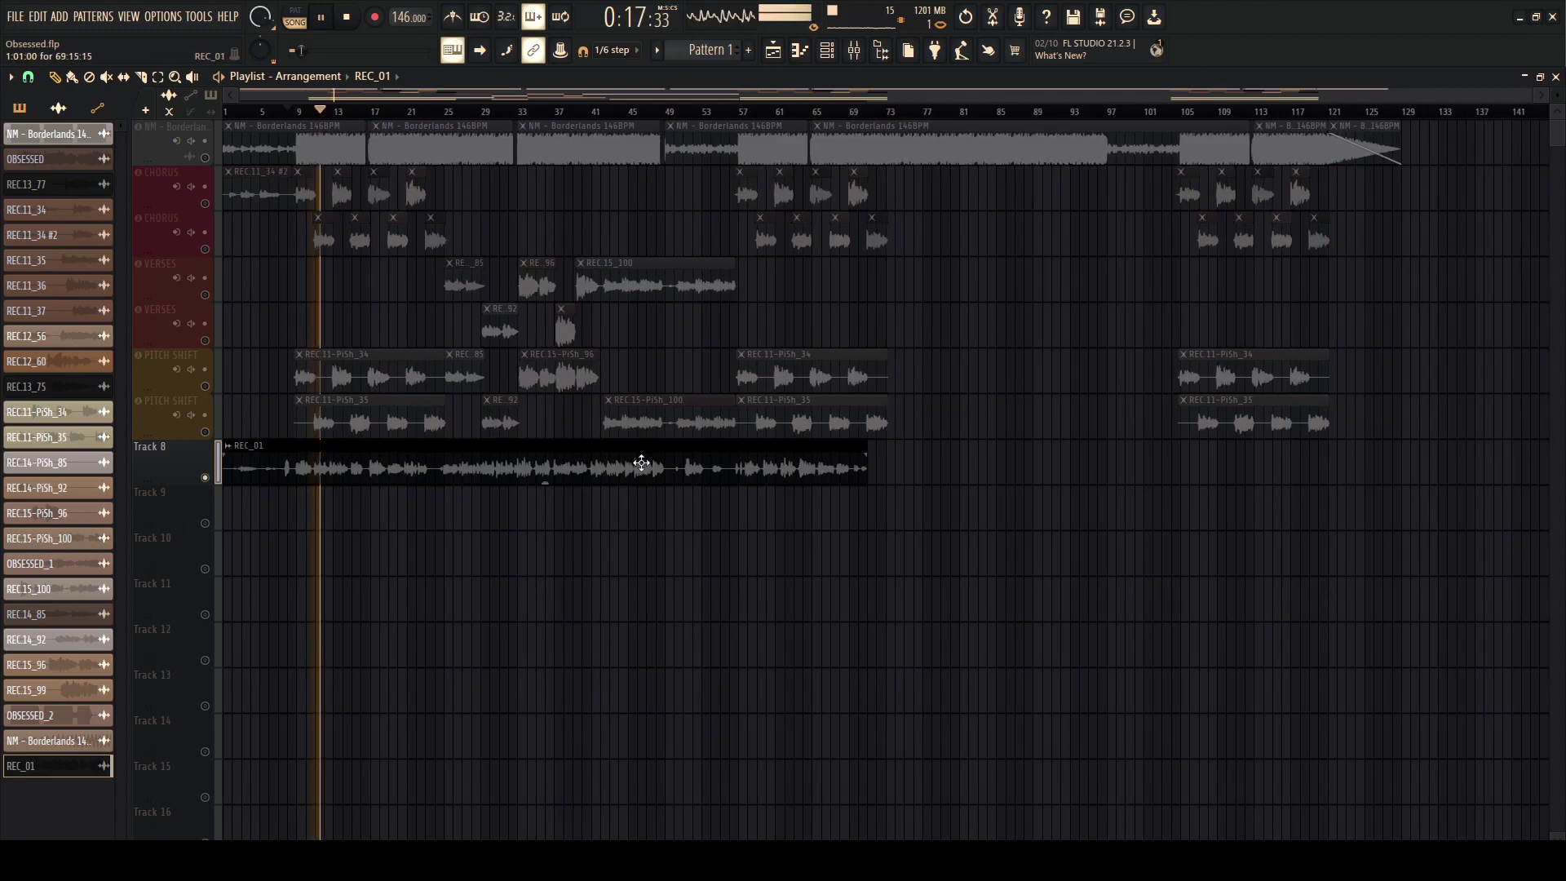
Step: Slice the REC_01 take on Track 8 and delete the parts before bar 9 and between about bars 17 and 25
scroll(422, 478, up, 5)
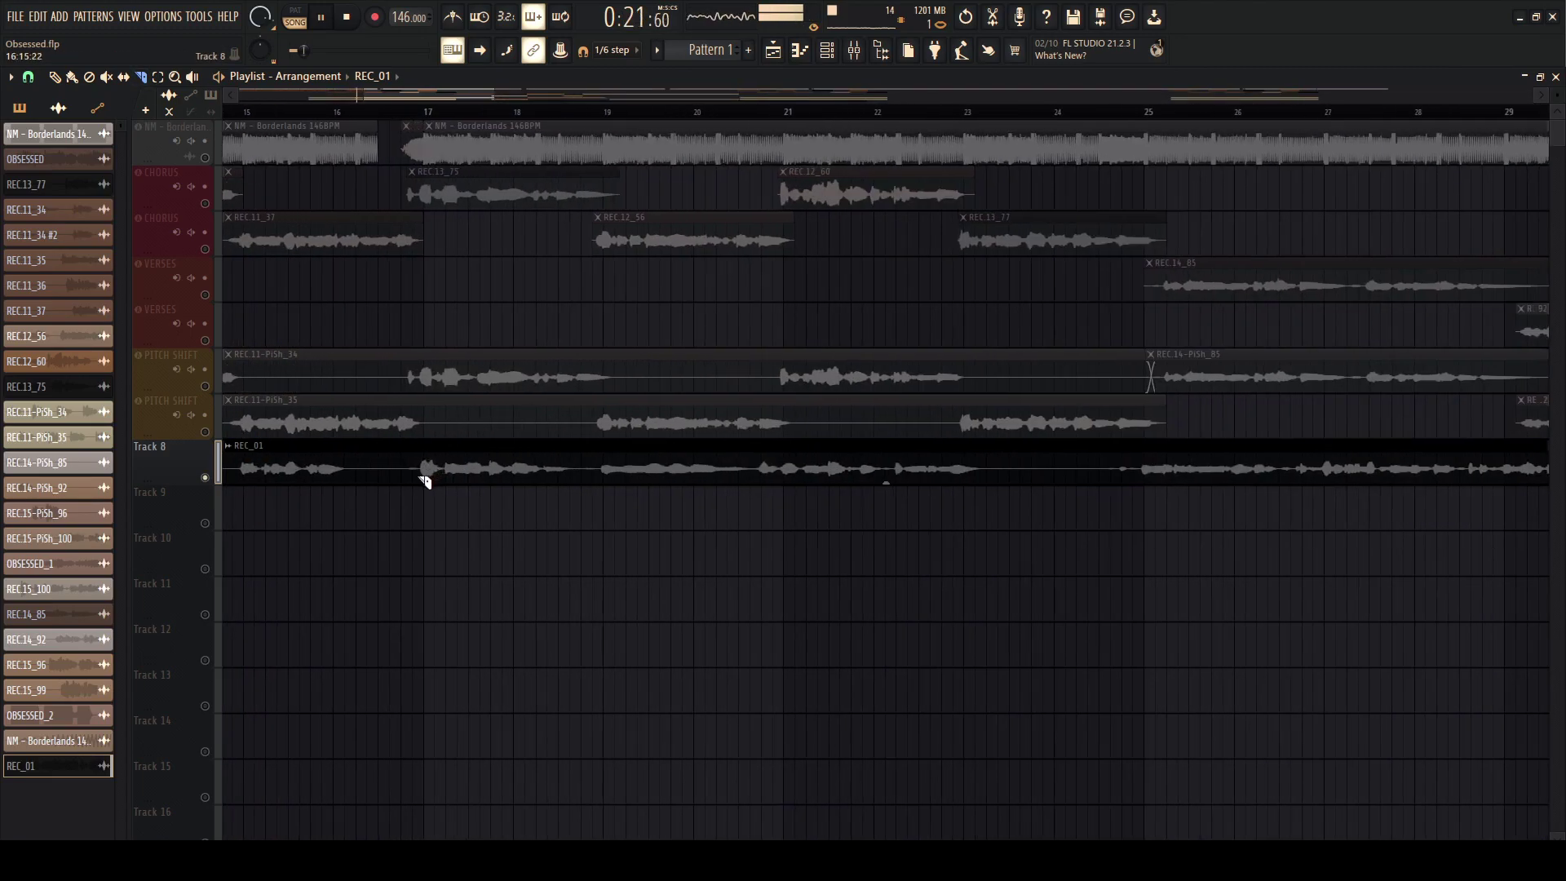
drag(377, 489, 378, 444)
scroll(408, 492, down, 5)
drag(563, 495, 563, 447)
click(55, 77)
right_click(236, 468)
right_click(366, 471)
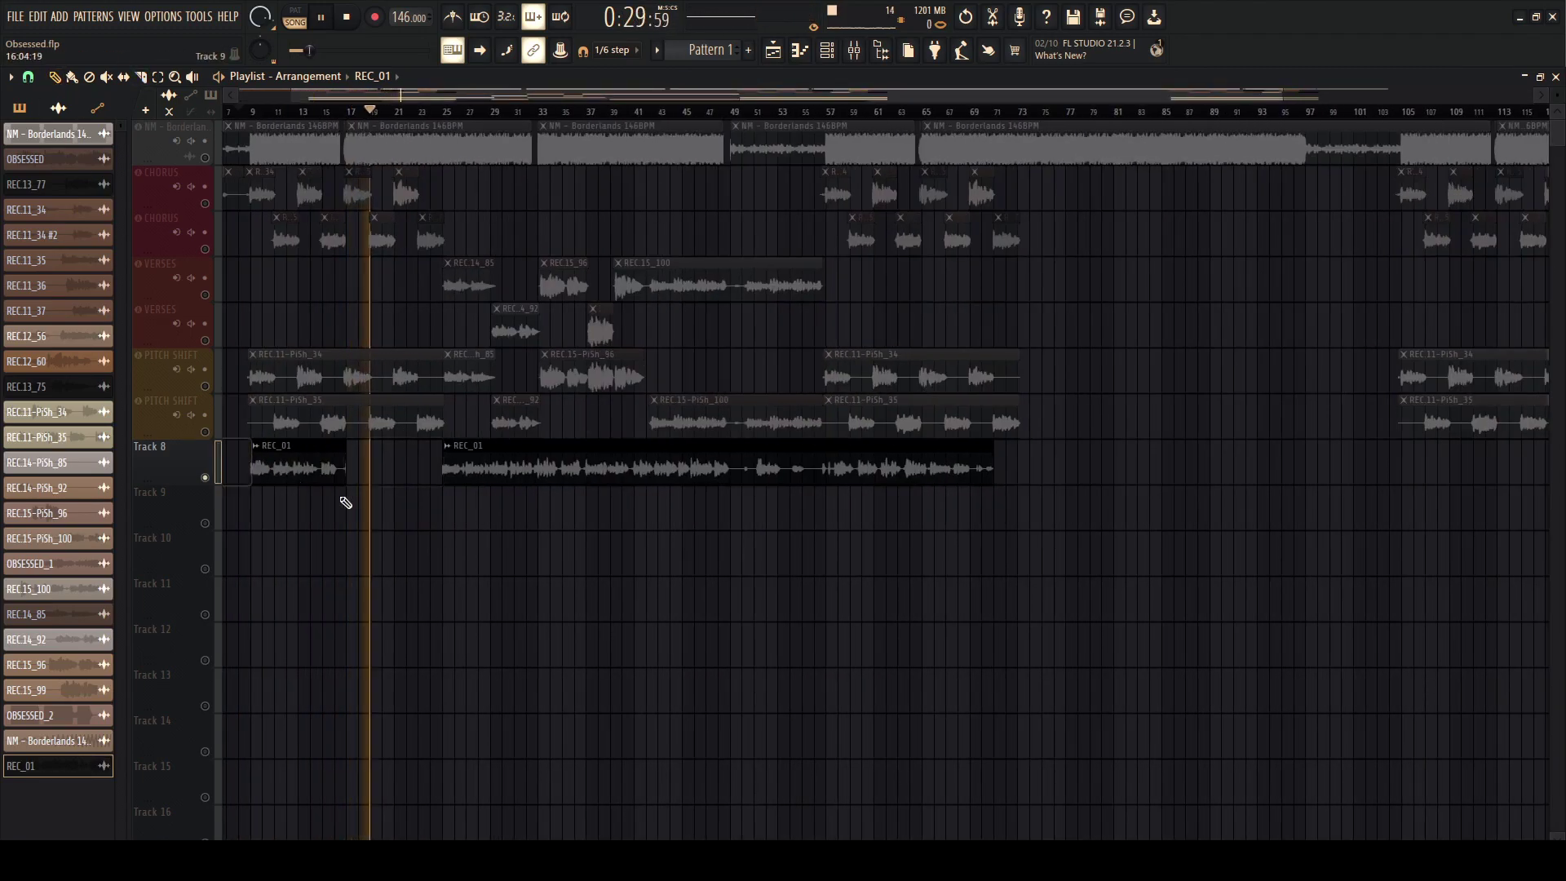
Step: Move the long REC_01 clip to bar 73 on the first VERSES track, trim its end to bar 97, and delete the stray copy on Track 9
scroll(461, 470, down, 2)
key(space)
drag(469, 469, 909, 470)
drag(1306, 472, 1068, 285)
click(378, 488)
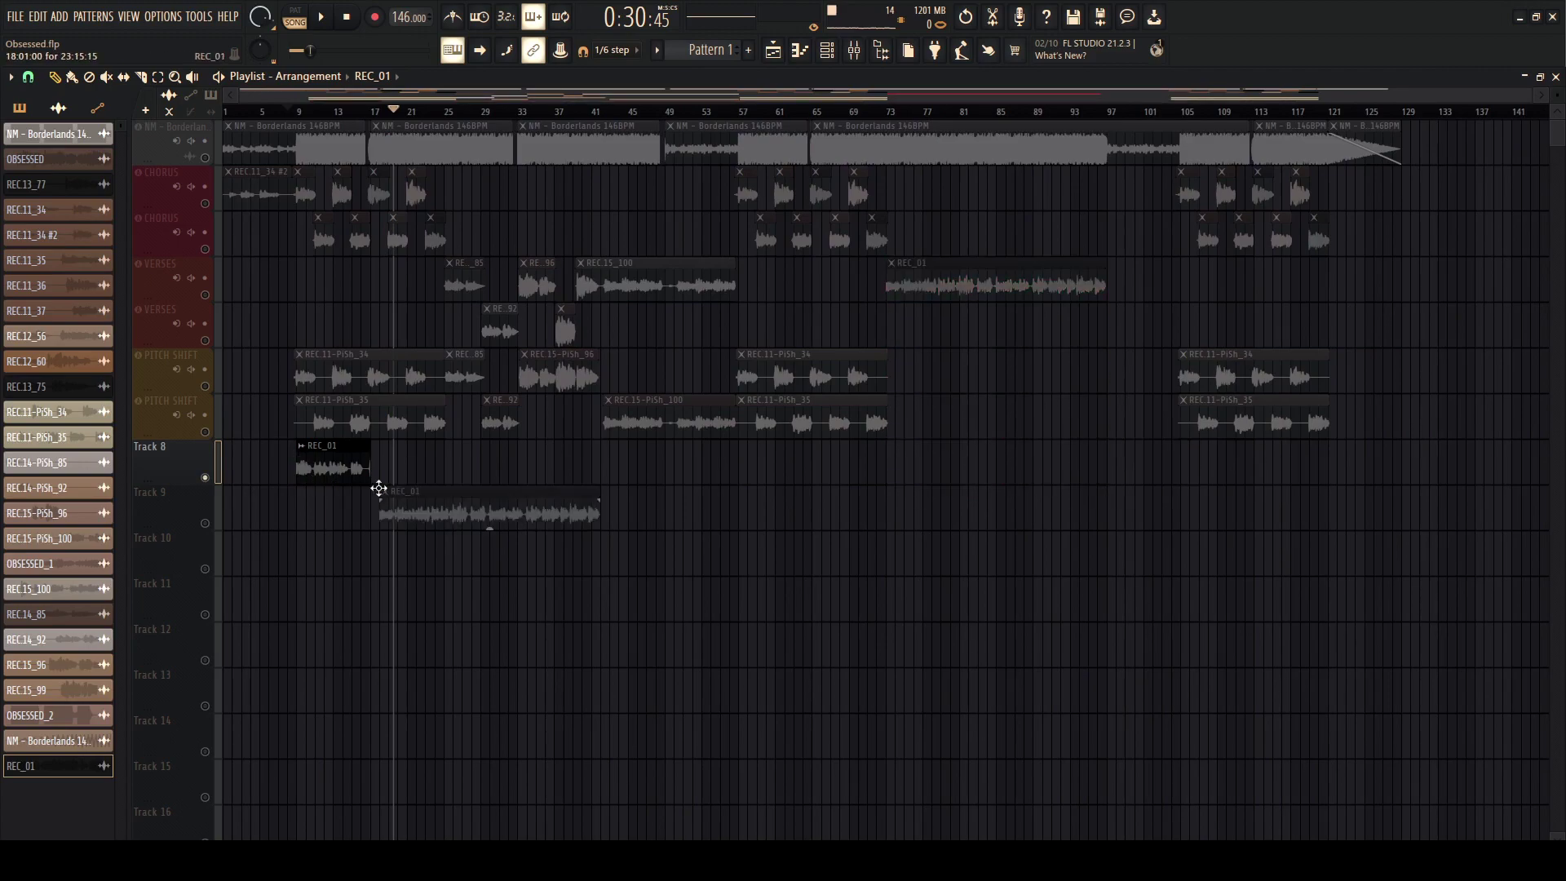
right_click(381, 490)
Step: Move the short REC_01 clip from Track 8 to the second VERSES track near bar 97 and adjust its start to 96:13:00
scroll(1140, 456, up, 3)
drag(333, 469, 1052, 330)
scroll(1052, 462, up, 7)
click(970, 491)
drag(905, 338, 813, 338)
Step: Extend the start of REC_01 on the first VERSES track to 72:16:00 and fade out the end of REC_01 #2
scroll(812, 336, up, 3)
drag(818, 318, 1036, 293)
scroll(1038, 314, up, 3)
drag(1033, 274, 409, 275)
scroll(566, 302, down, 8)
scroll(800, 315, up, 8)
drag(849, 297, 756, 297)
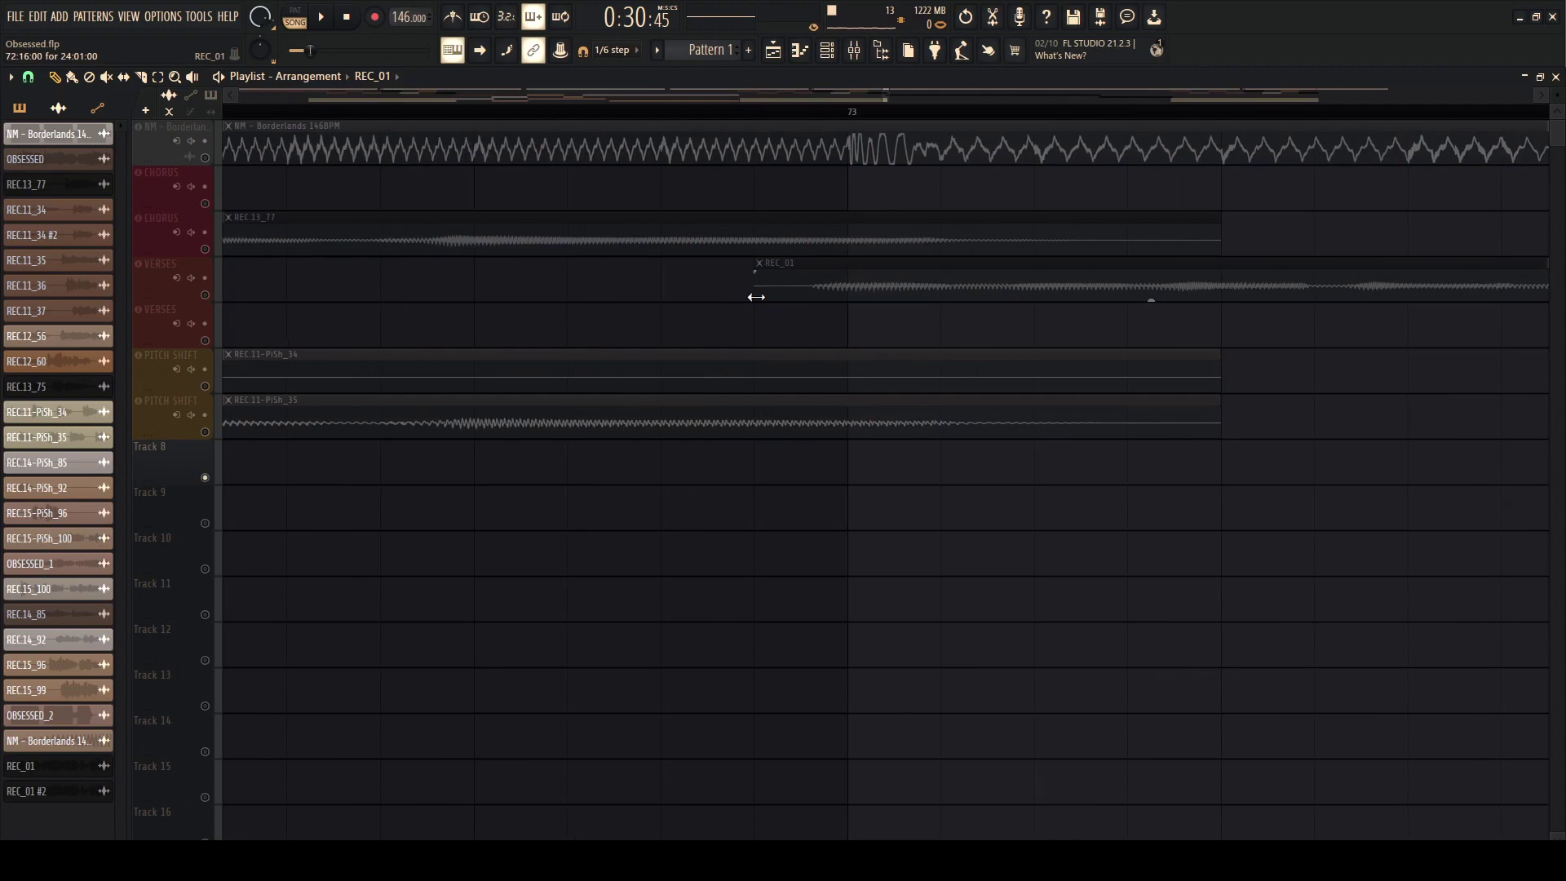
scroll(835, 281, down, 8)
scroll(831, 349, up, 6)
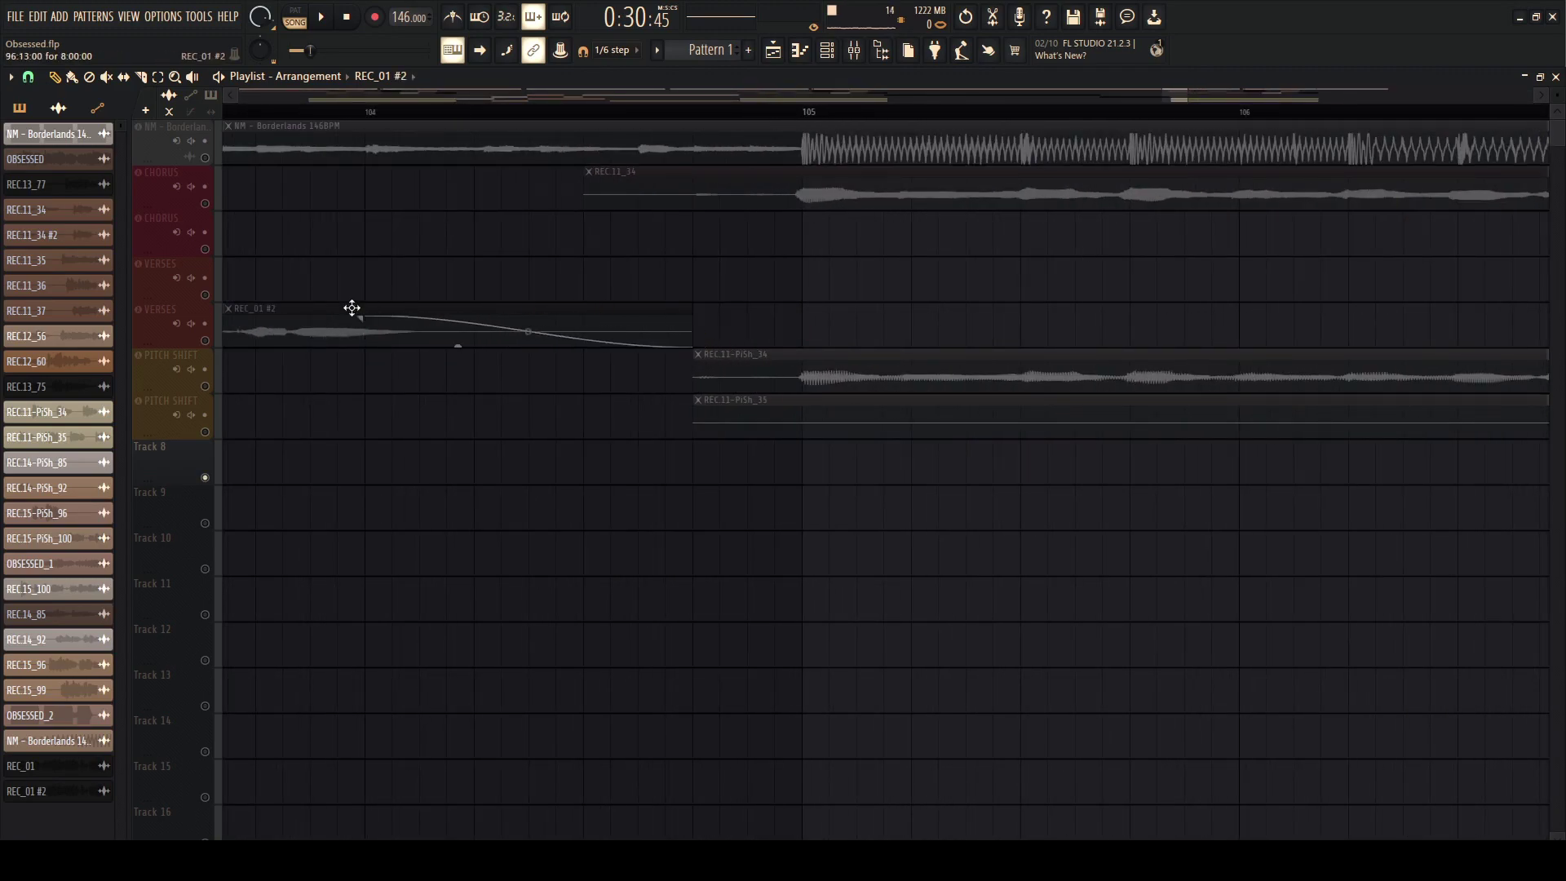
scroll(482, 318, down, 8)
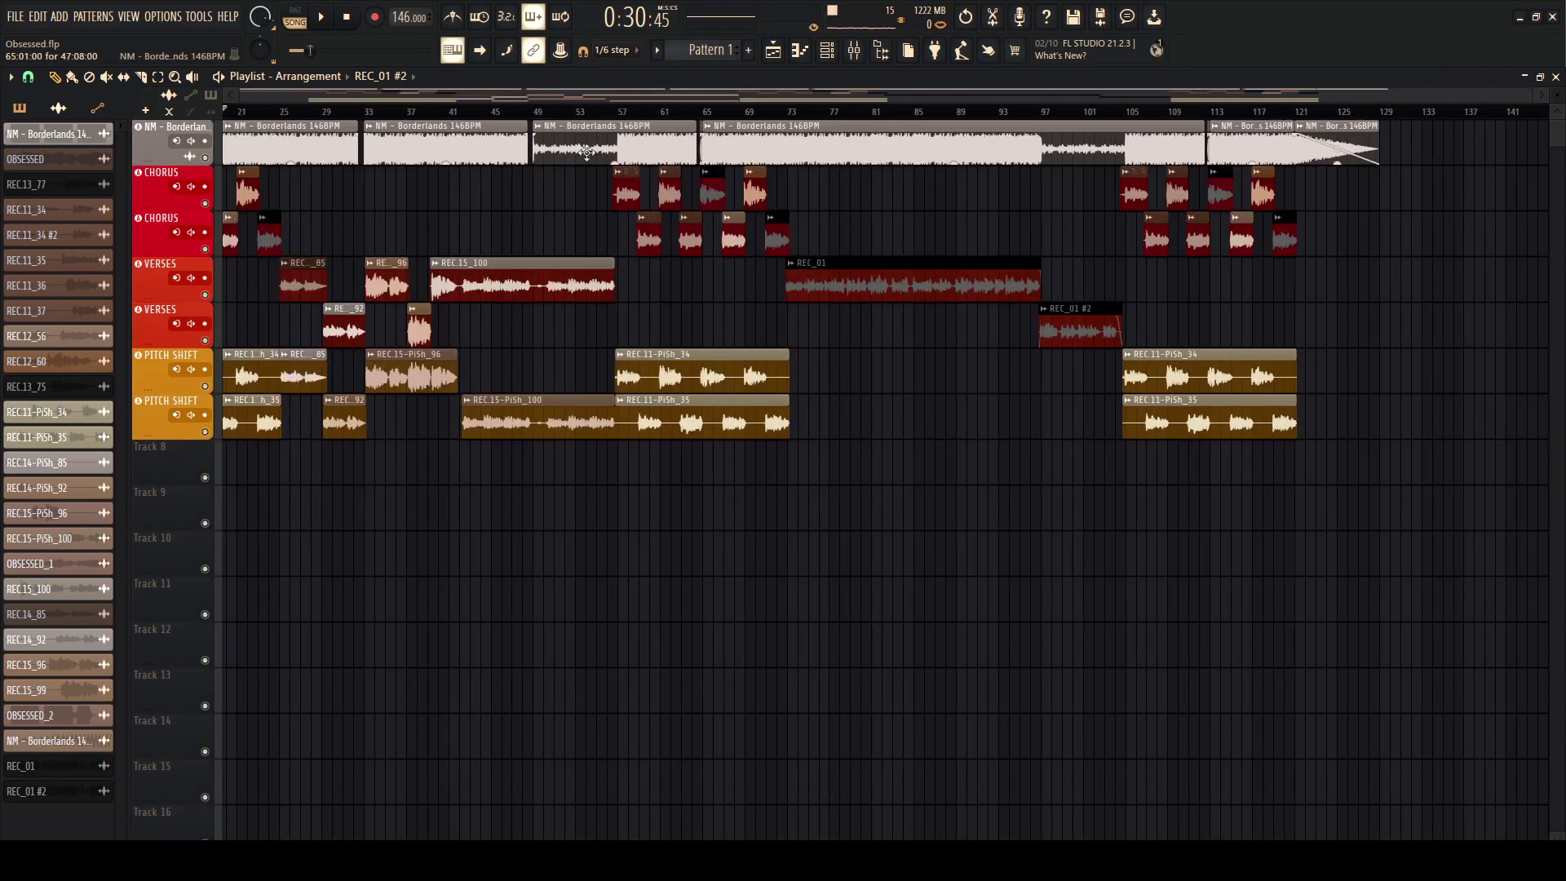
Step: Play from about bar 71 to check the transition from the chorus into the REC_01 verse
scroll(586, 152, down, 2)
key(space)
click(867, 112)
scroll(865, 325, up, 8)
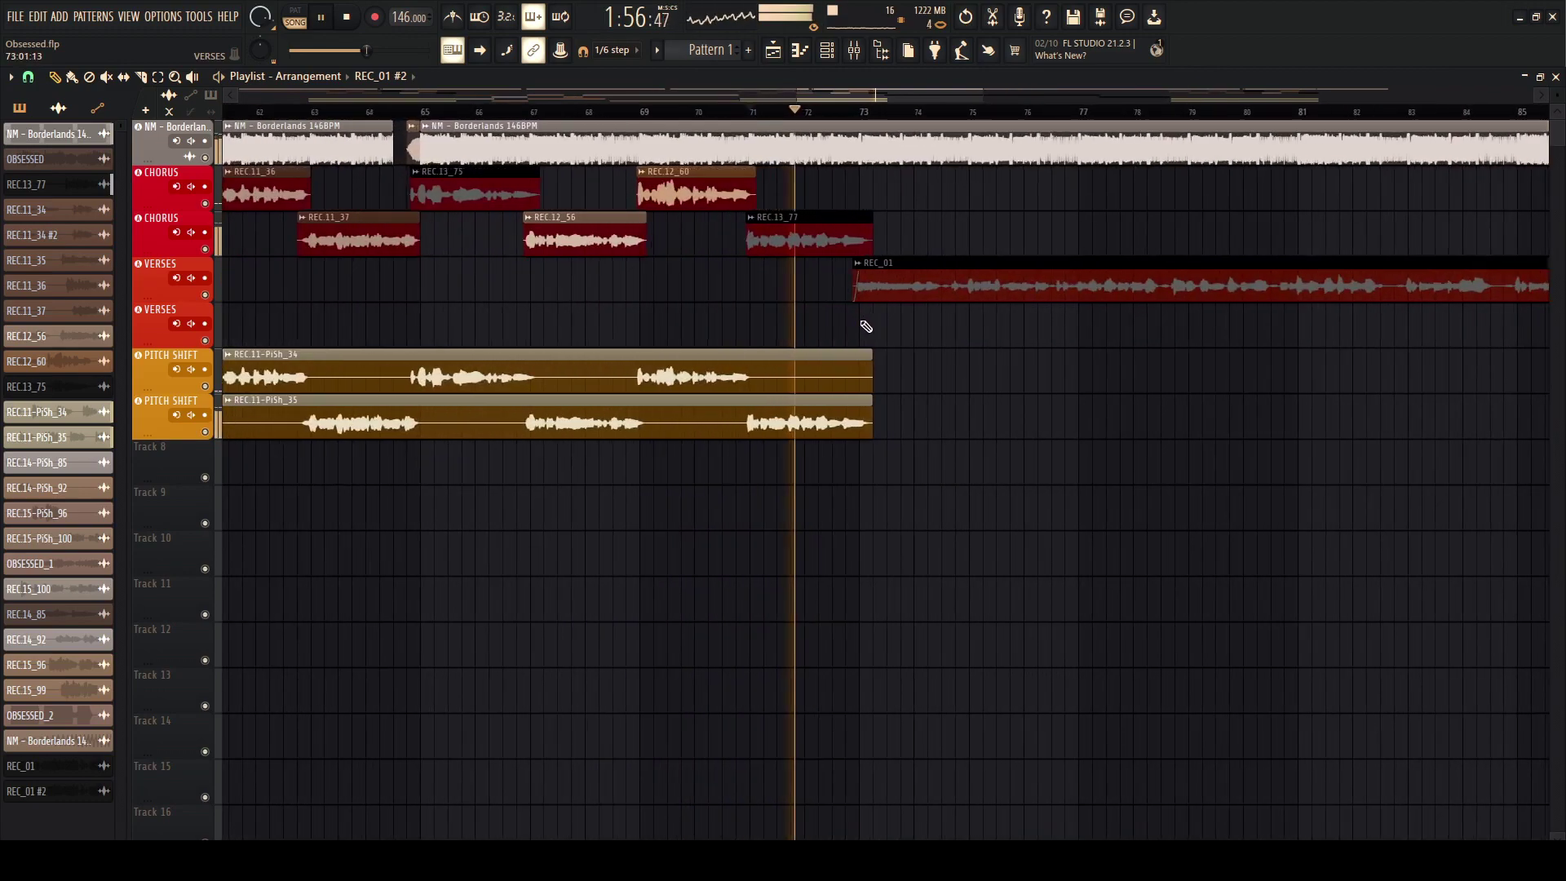
scroll(863, 325, up, 1)
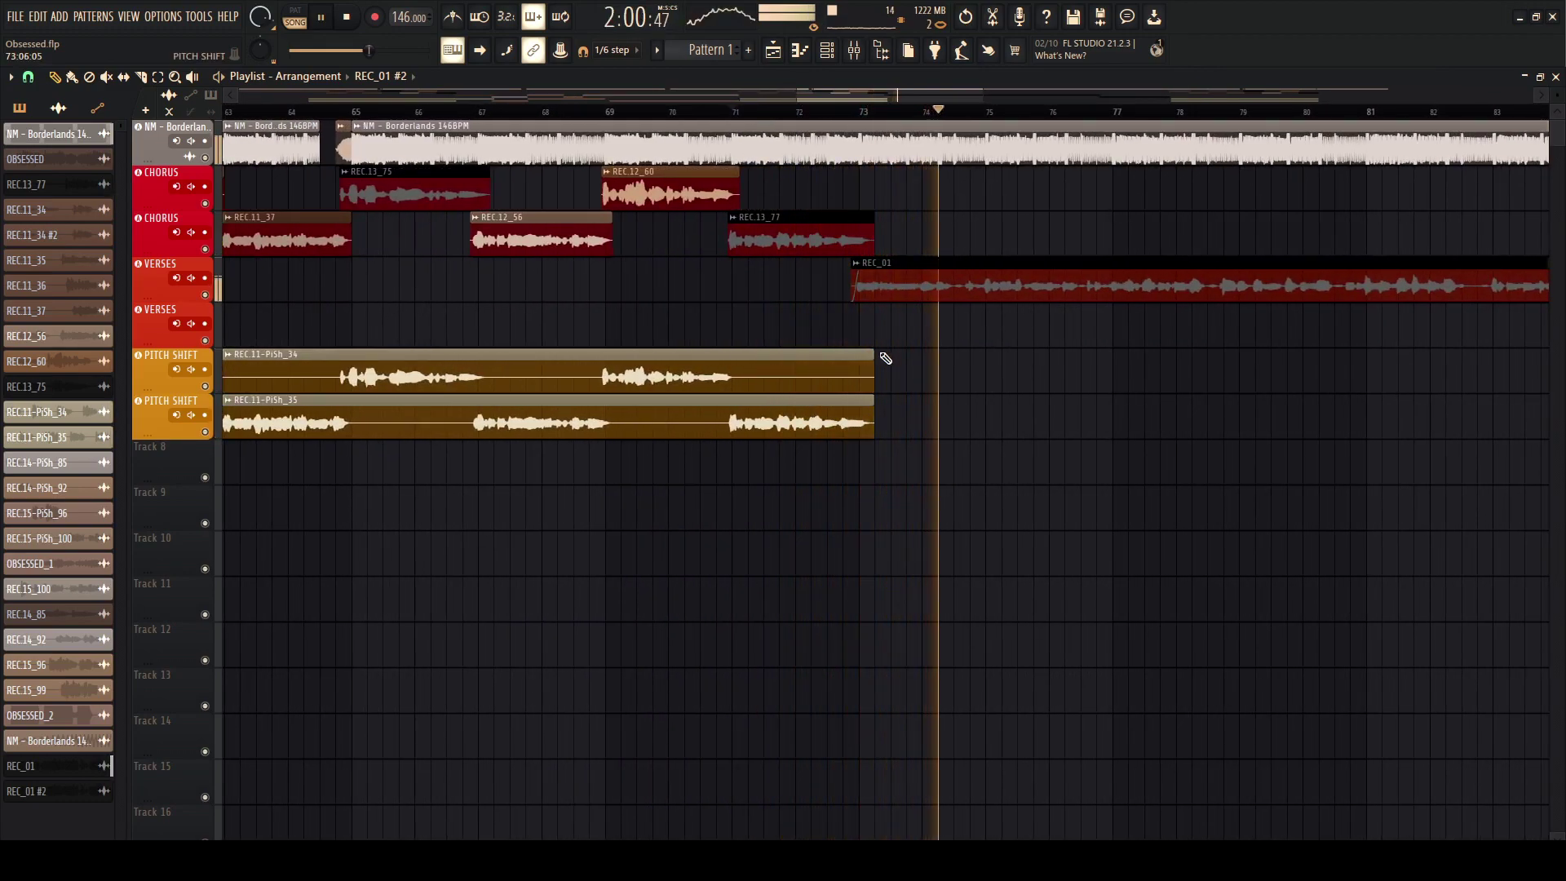
scroll(971, 318, up, 3)
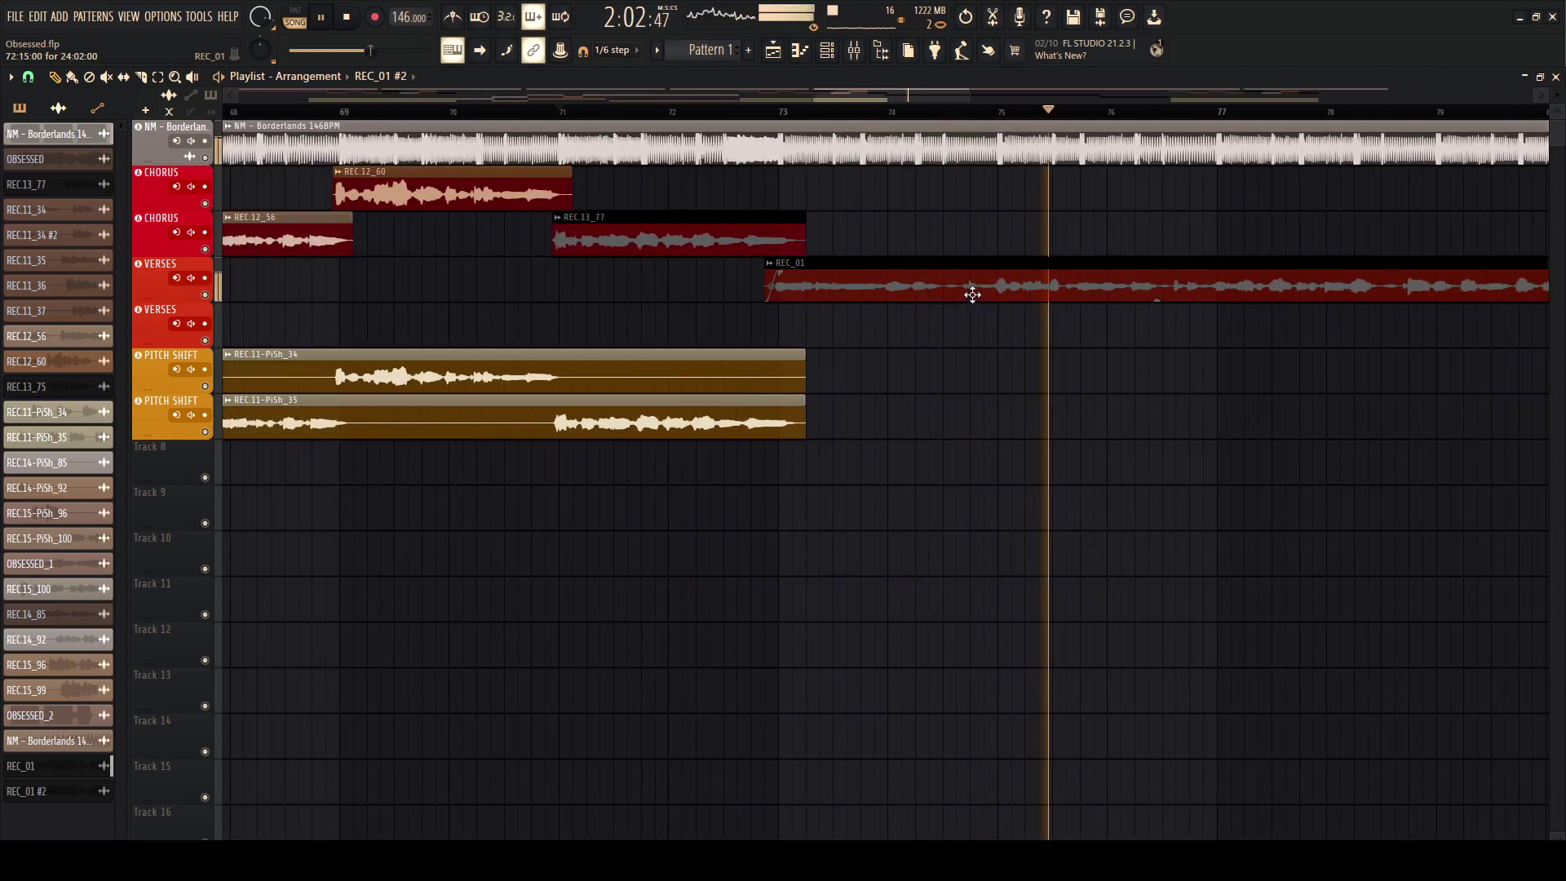
scroll(1141, 269, down, 8)
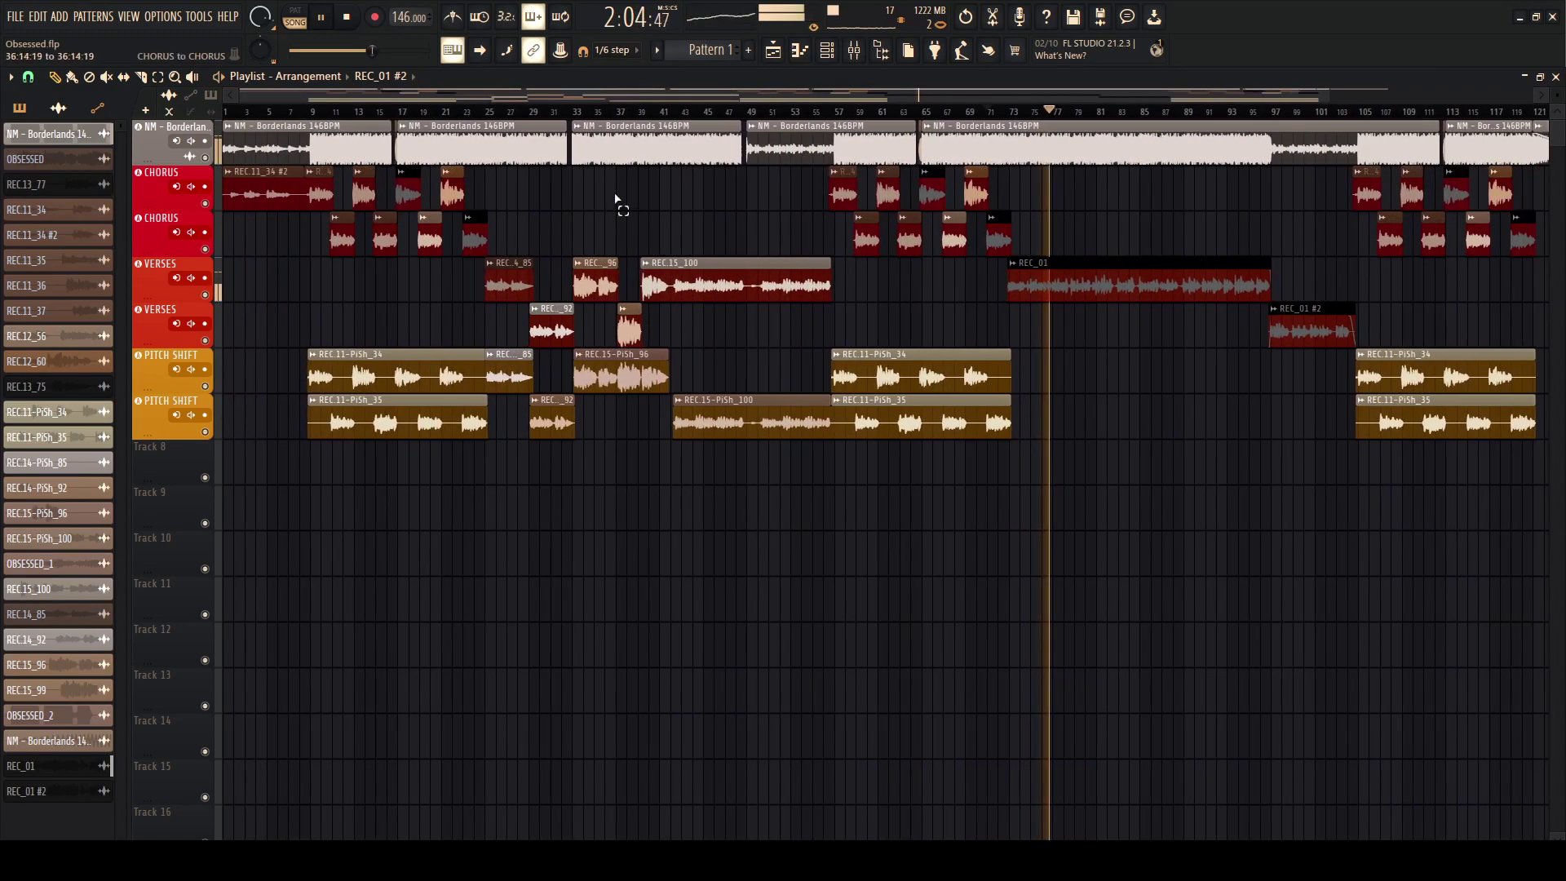
Step: Slice the Borderlands beat and delete the last half bar before bar 81, and move the playhead back to an earlier point
drag(615, 199, 621, 159)
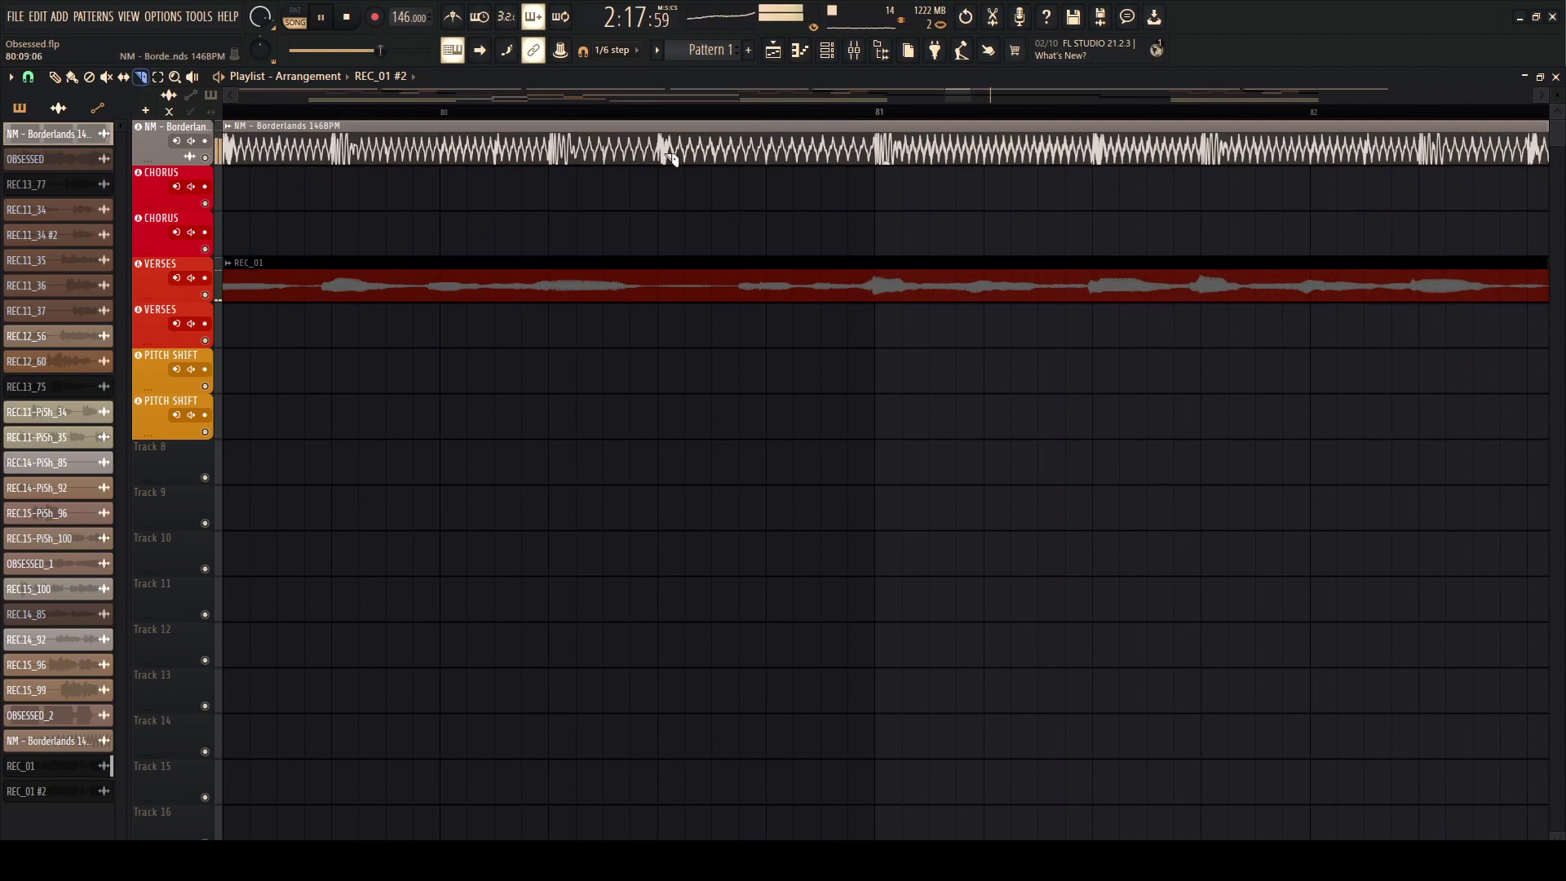
click(56, 77)
right_click(717, 153)
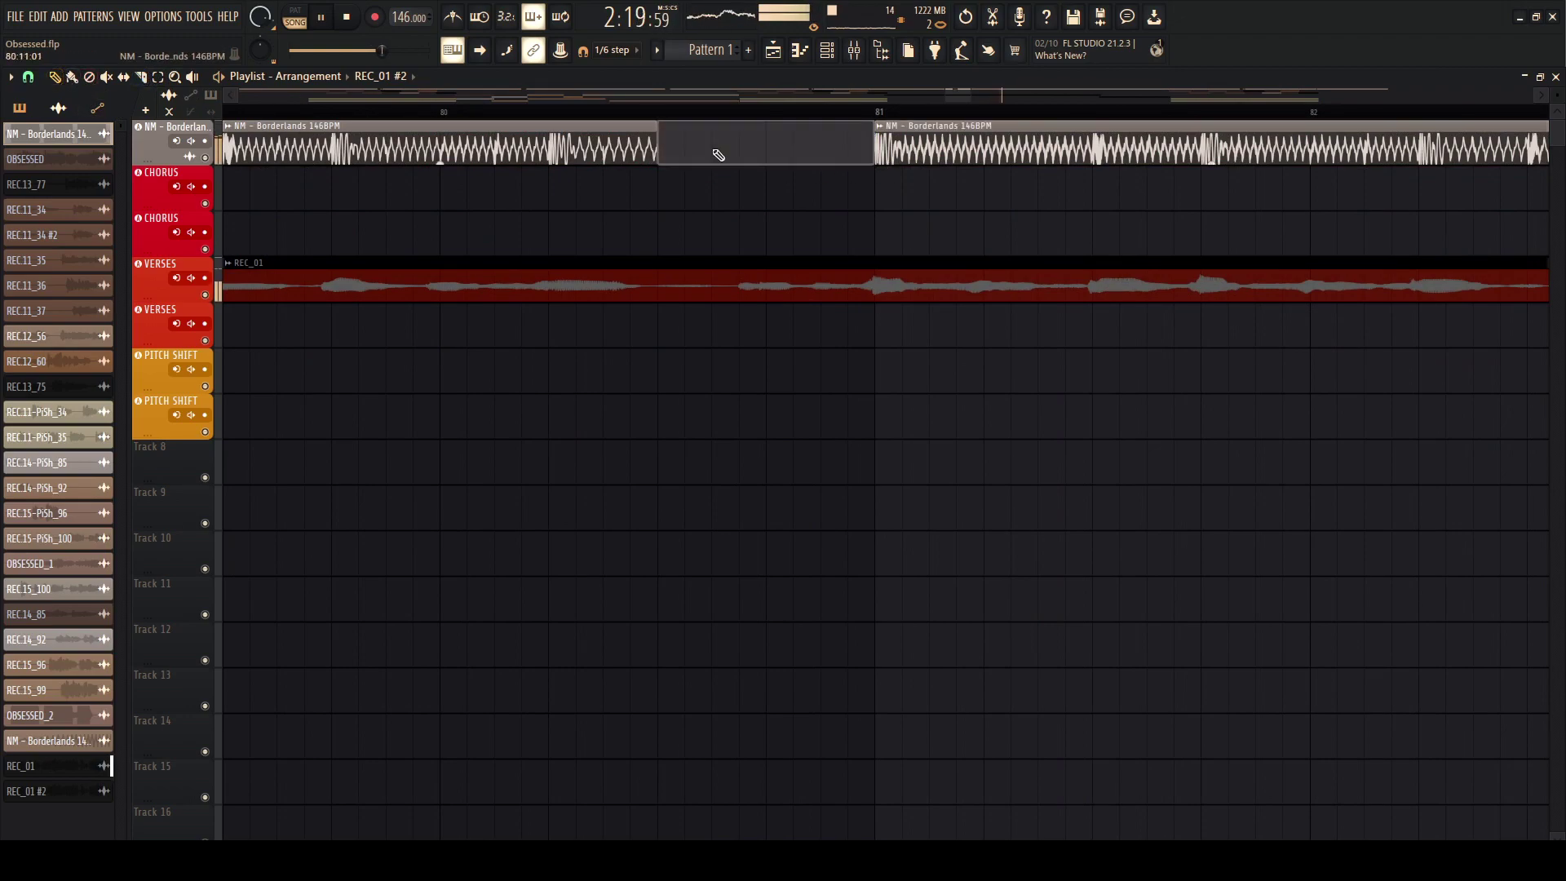
scroll(530, 143, down, 4)
drag(479, 112, 354, 113)
scroll(618, 314, down, 2)
Step: Trim the beat clip starting at bar 145 to a length of 7:12:00 and start the following beat clip at 152:13:00
scroll(604, 277, up, 3)
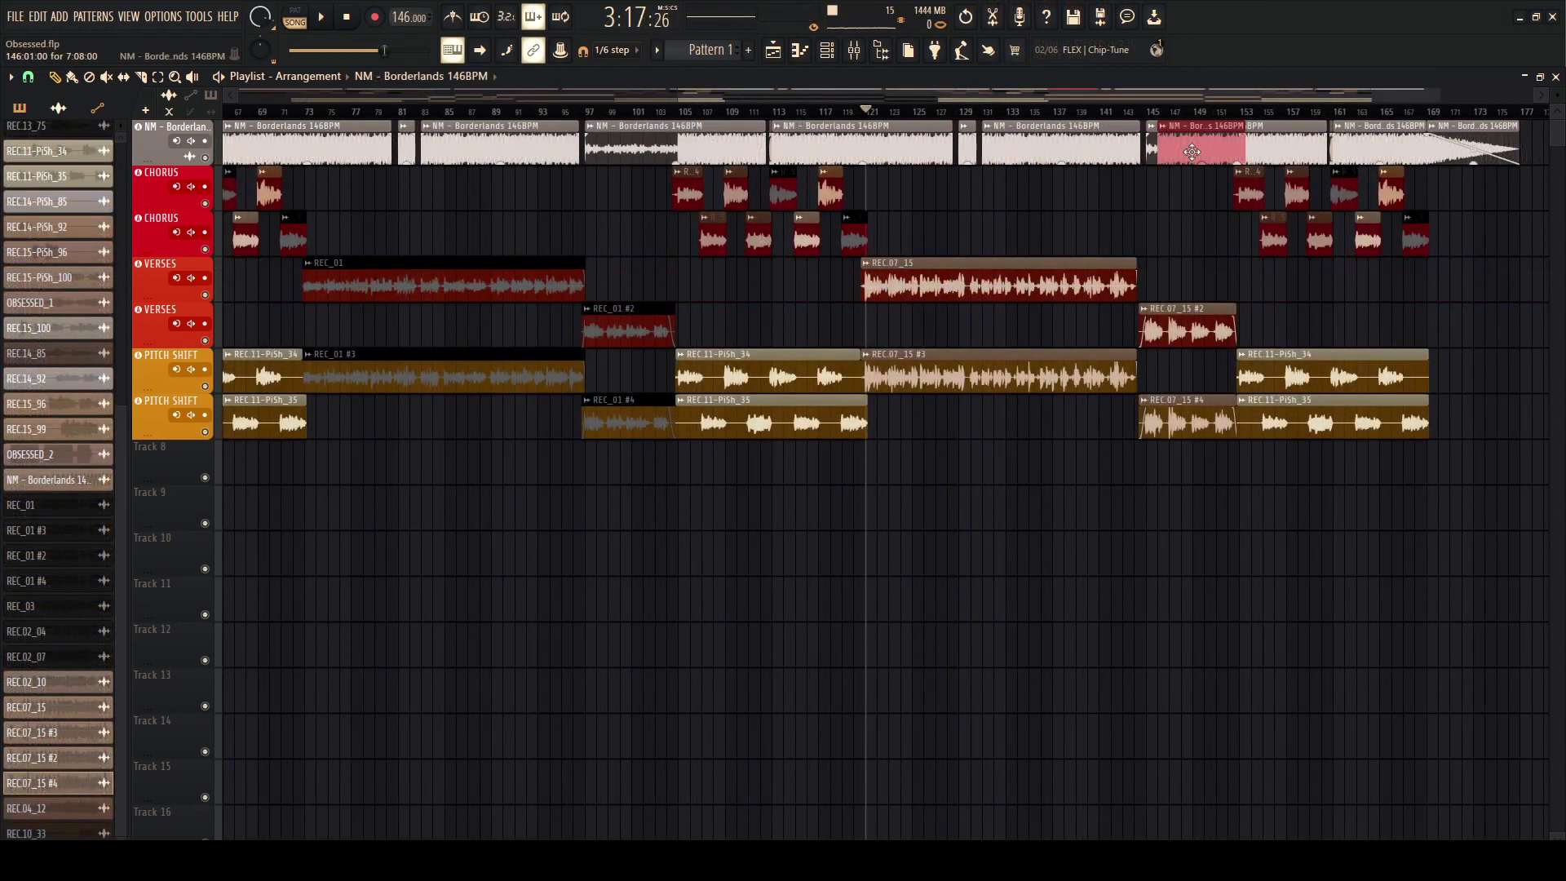
scroll(1190, 143, up, 4)
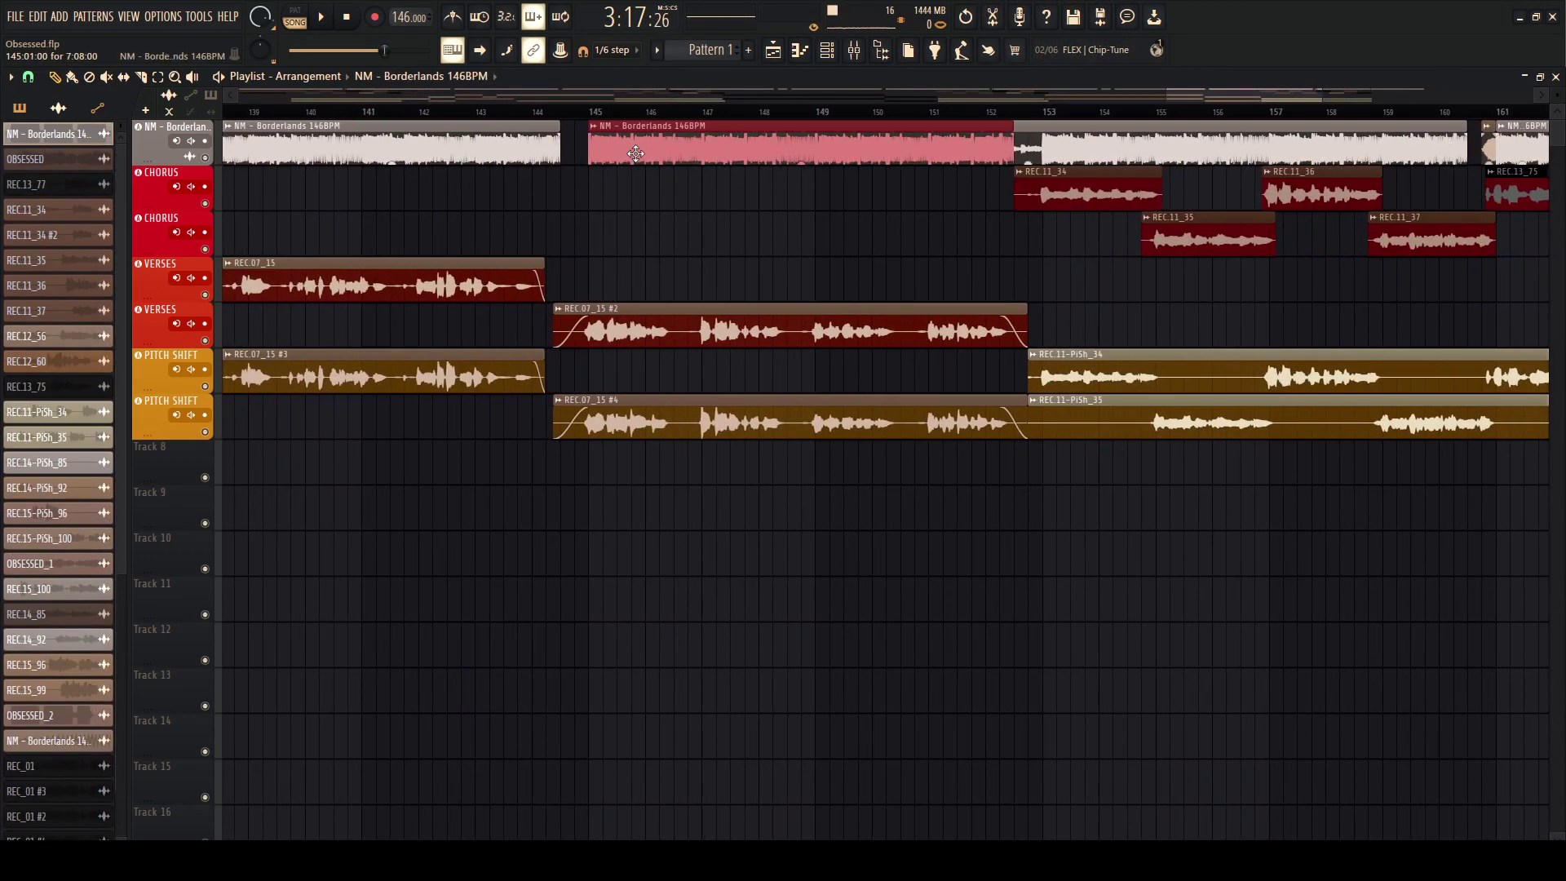
scroll(965, 173, down, 2)
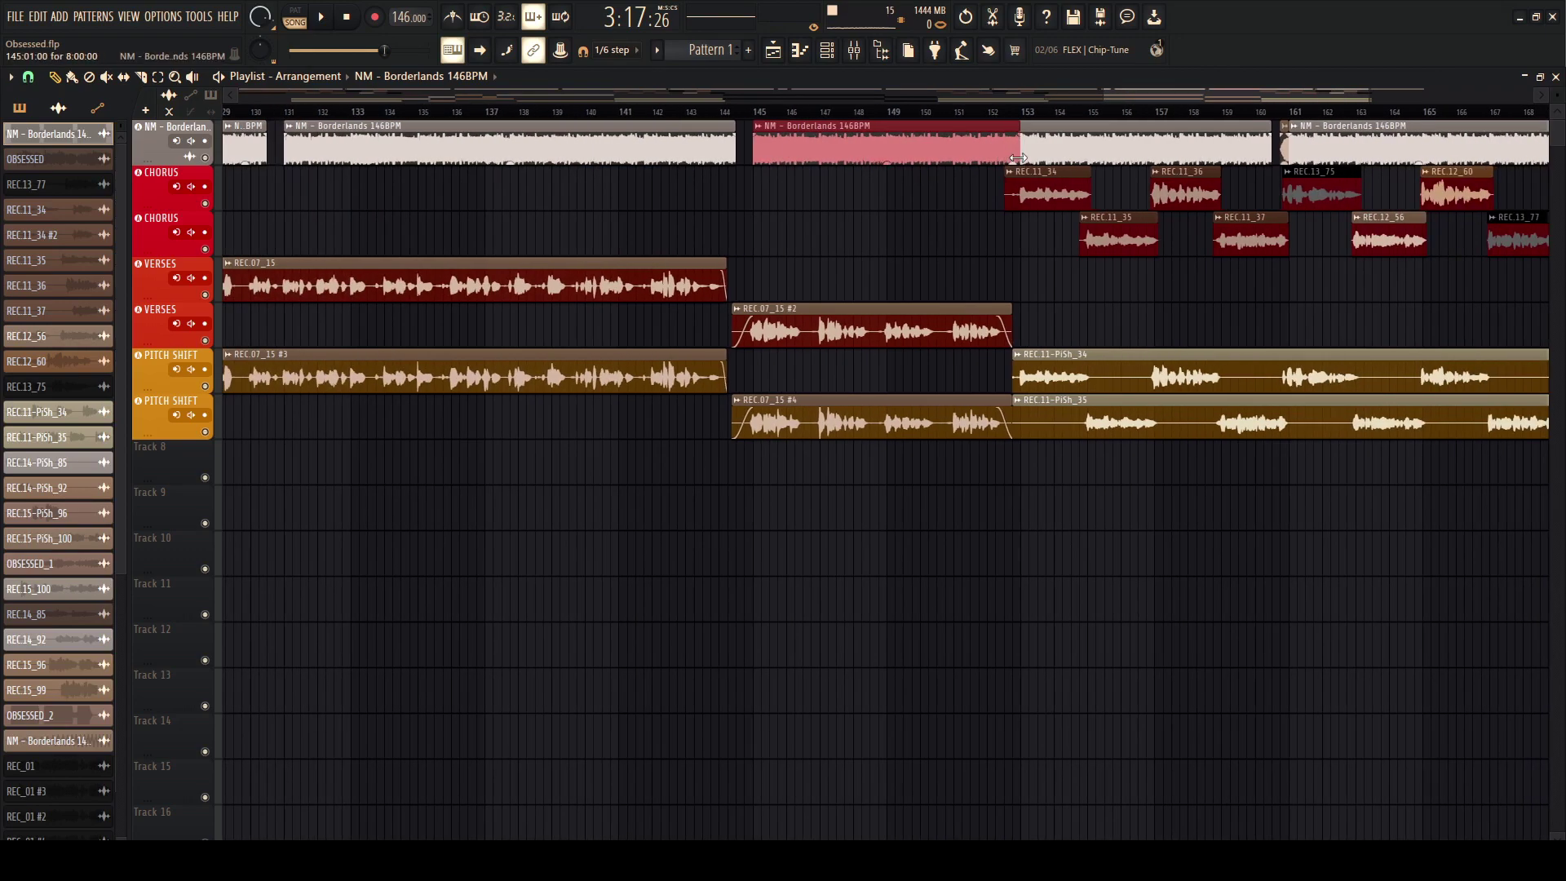
scroll(1020, 155, up, 3)
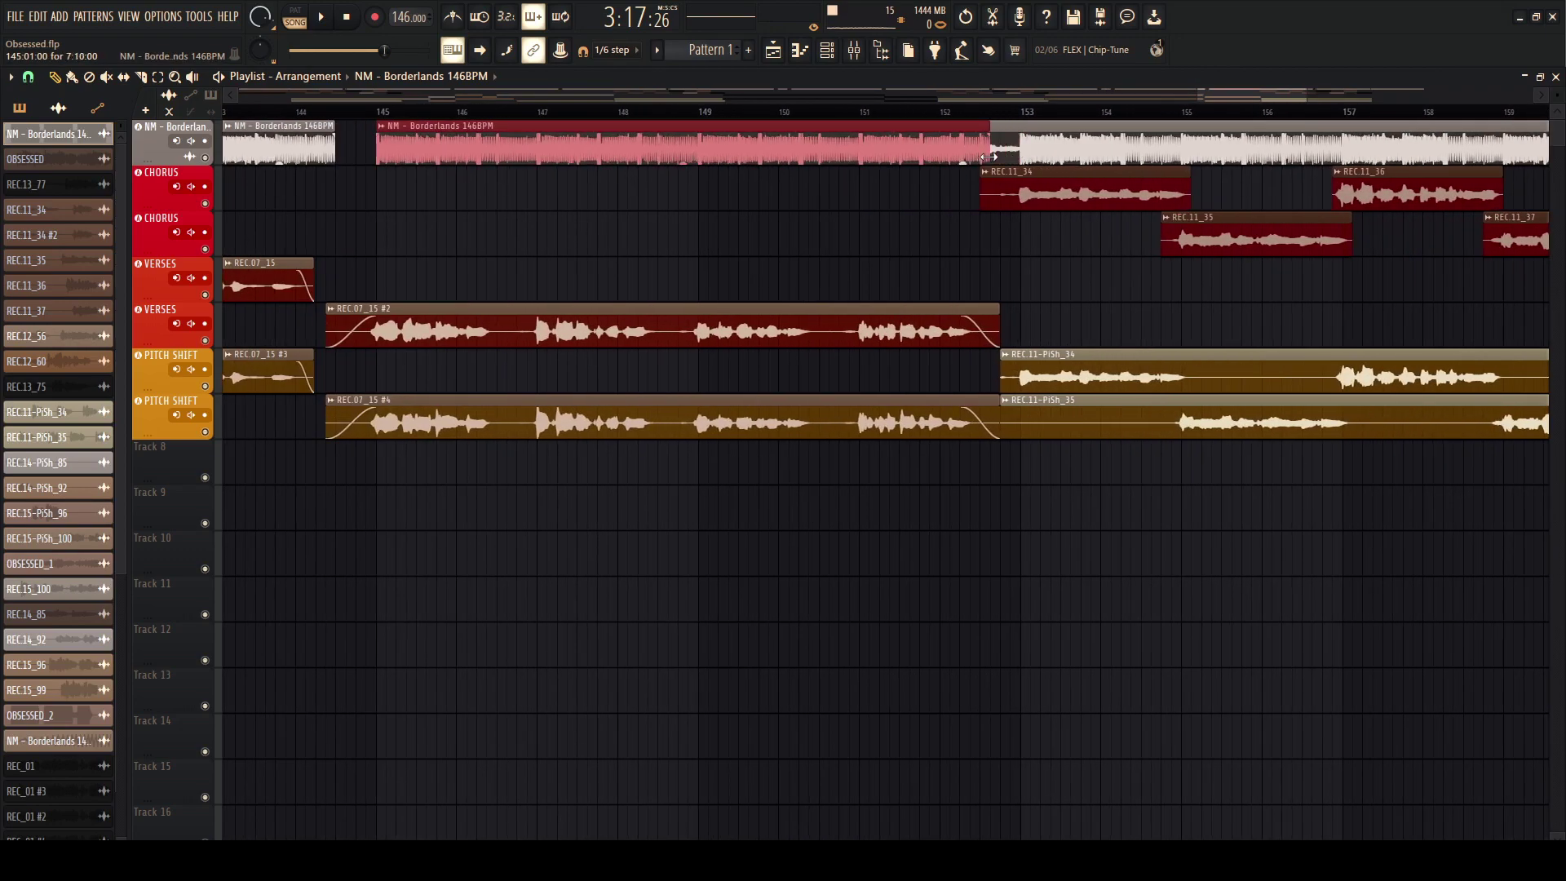
drag(988, 156, 1000, 157)
scroll(1006, 156, up, 4)
scroll(972, 155, down, 4)
scroll(825, 151, down, 1)
drag(595, 157, 962, 158)
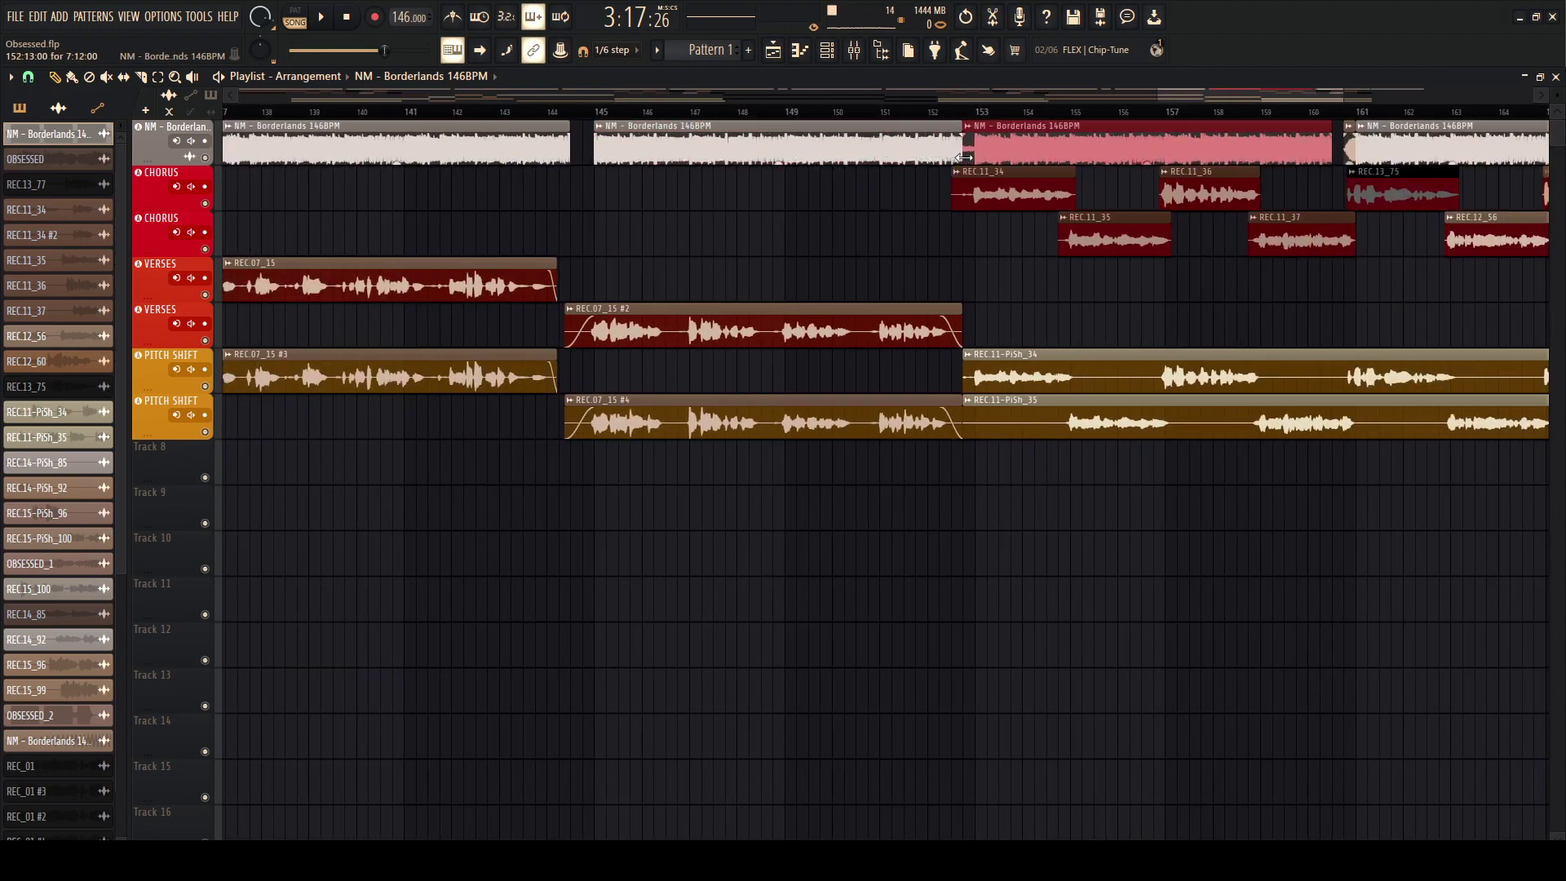
Step: Pull the cut between the two beat clips before bar 153 back to about 152:12:10
scroll(964, 166, up, 7)
scroll(956, 174, up, 4)
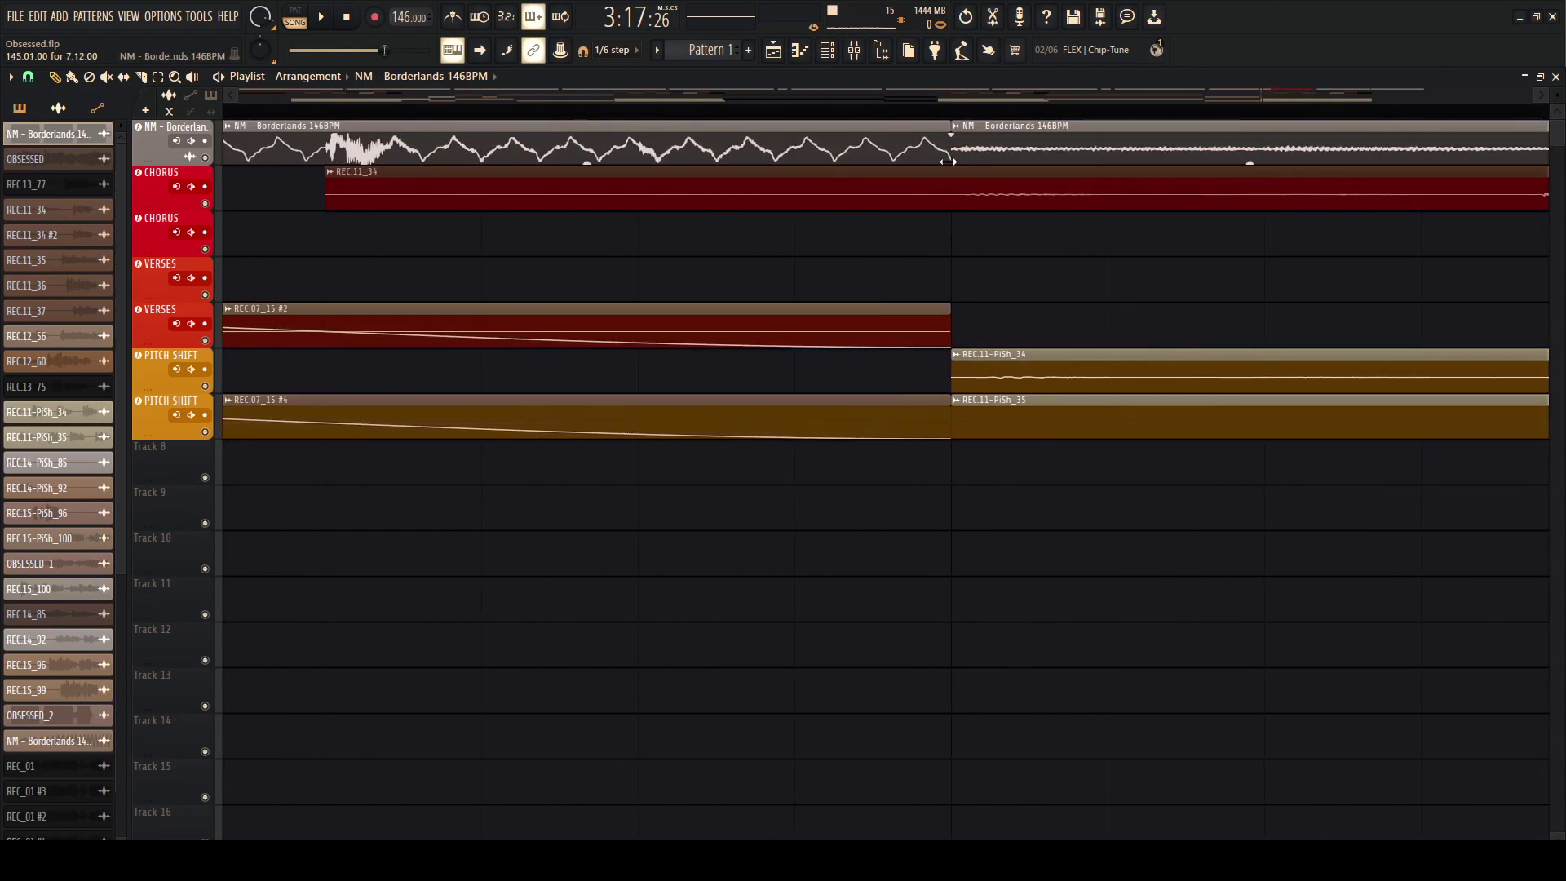
drag(949, 159, 783, 165)
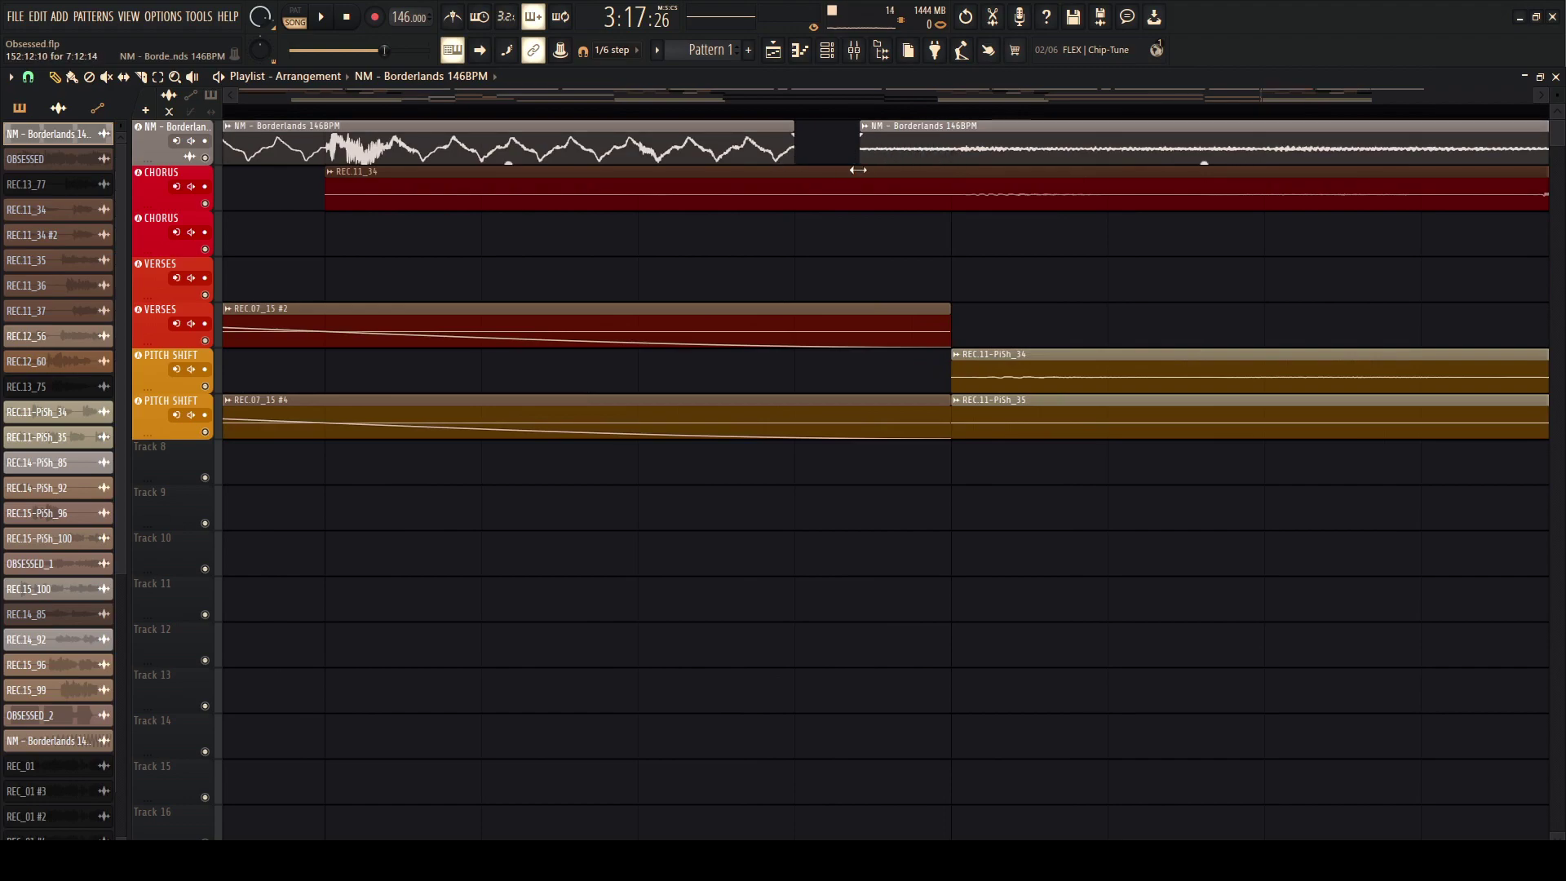
scroll(857, 286, down, 6)
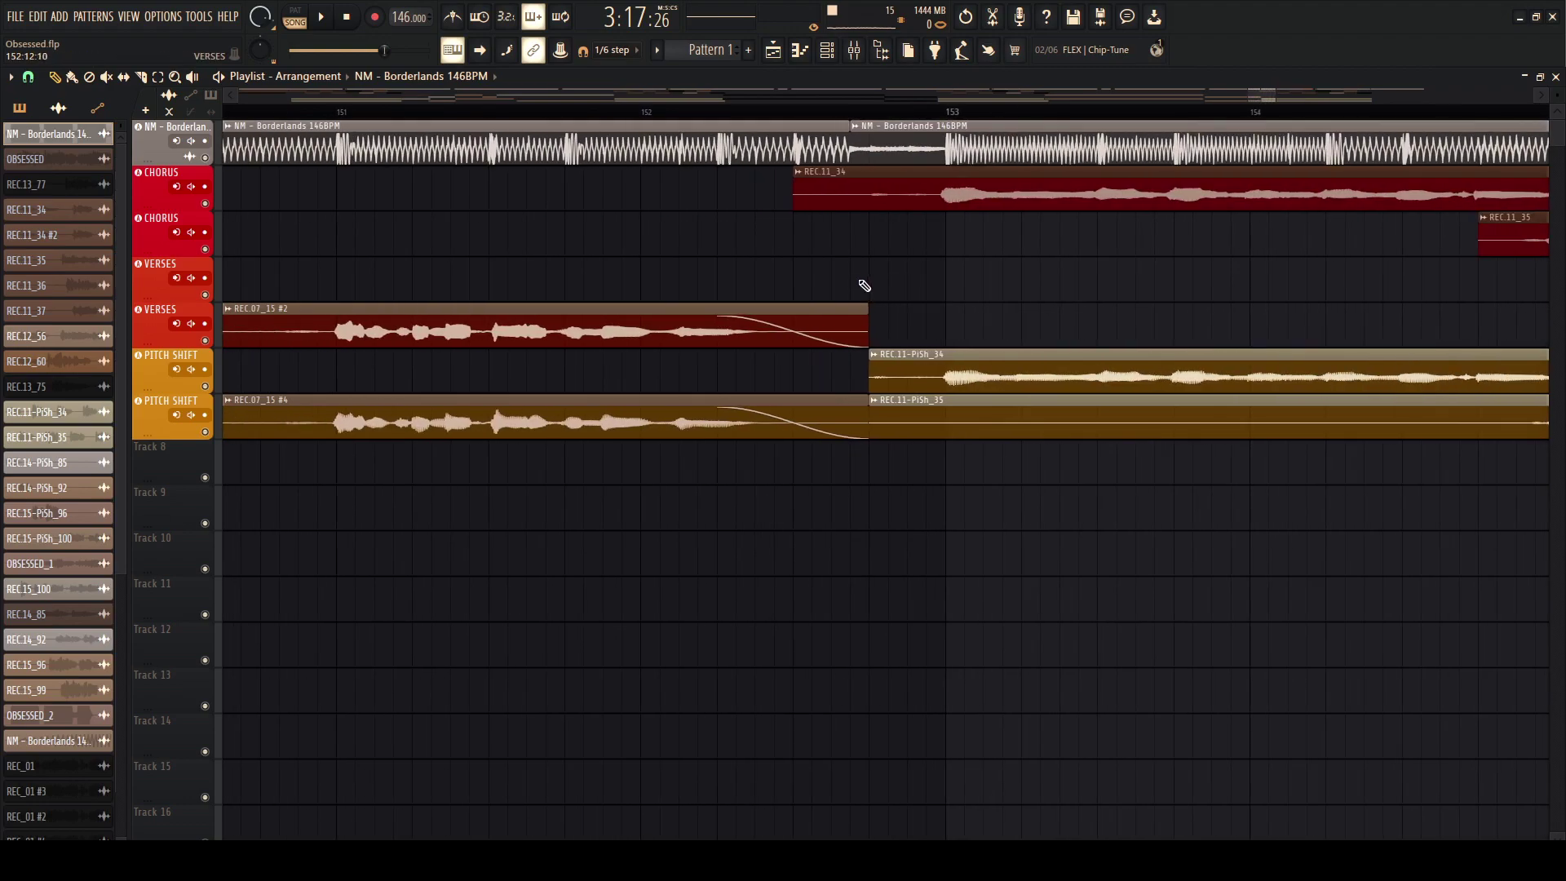
Step: Play the beat transition into bar 153 and trim the start of the second beat clip to 152:16:00, leaving a gap
click(805, 110)
key(space)
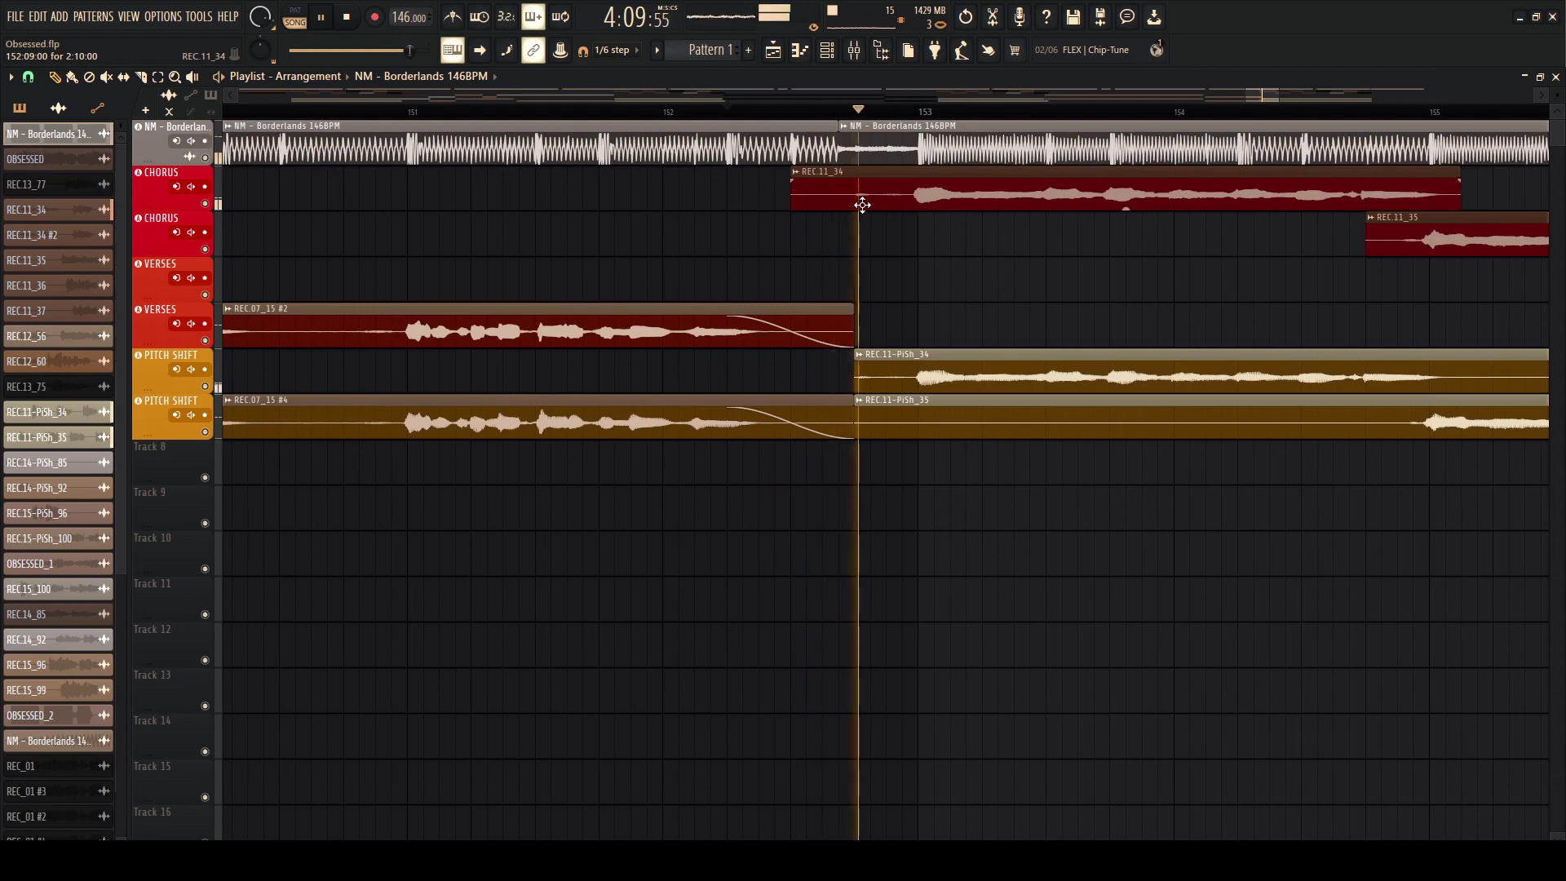
drag(831, 159, 857, 158)
scroll(859, 157, up, 4)
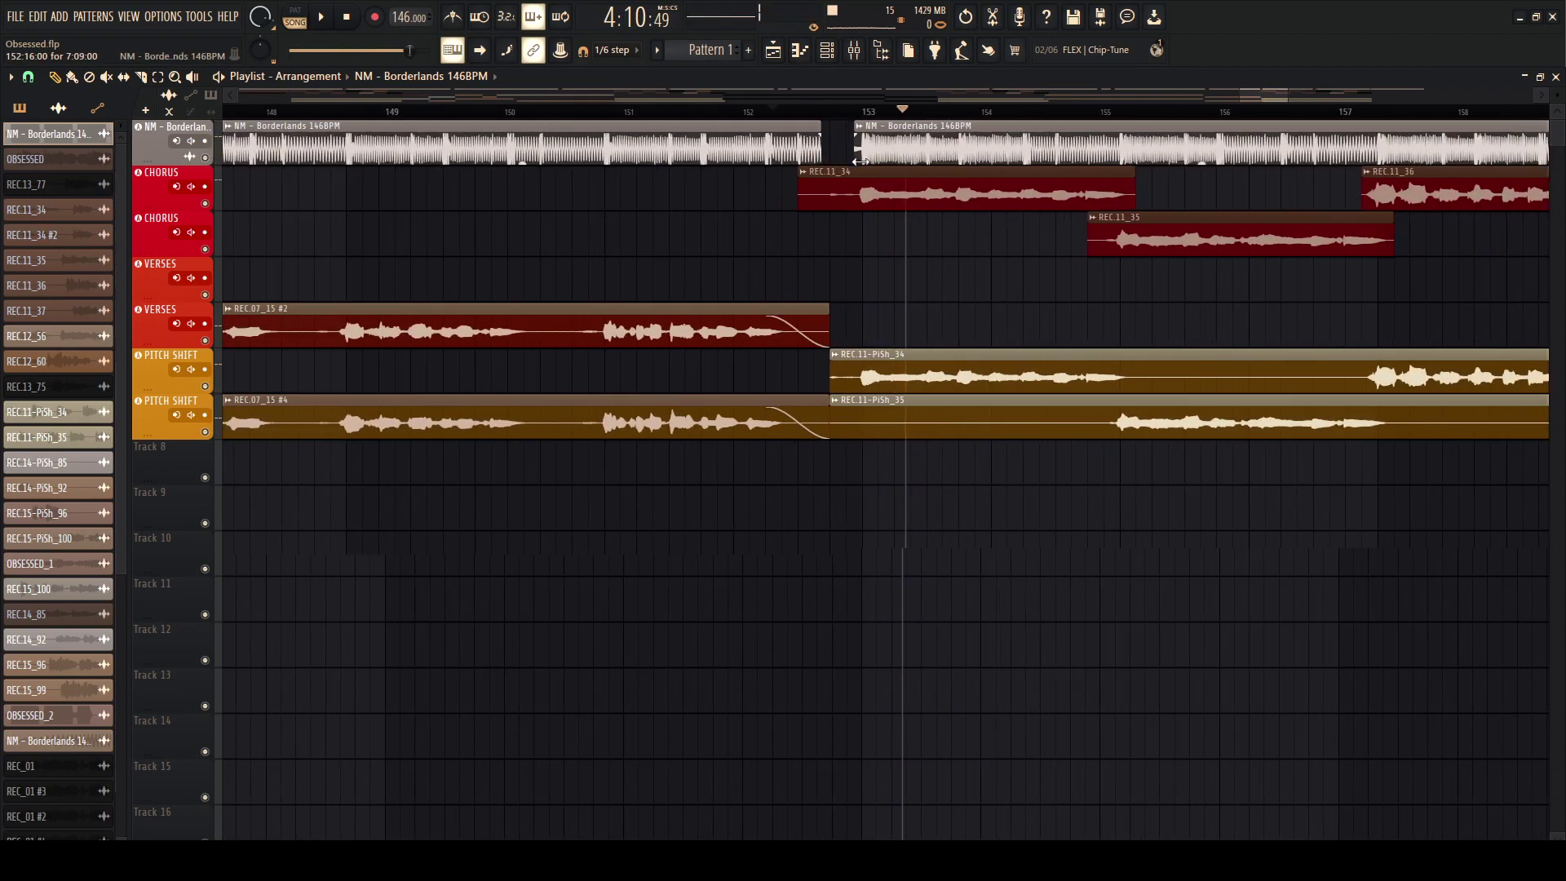
Step: Copy the VariFi_01 beat clip from just before bar 161 to 152:13:00 and crossfade it with the preceding beat clip
scroll(853, 157, down, 8)
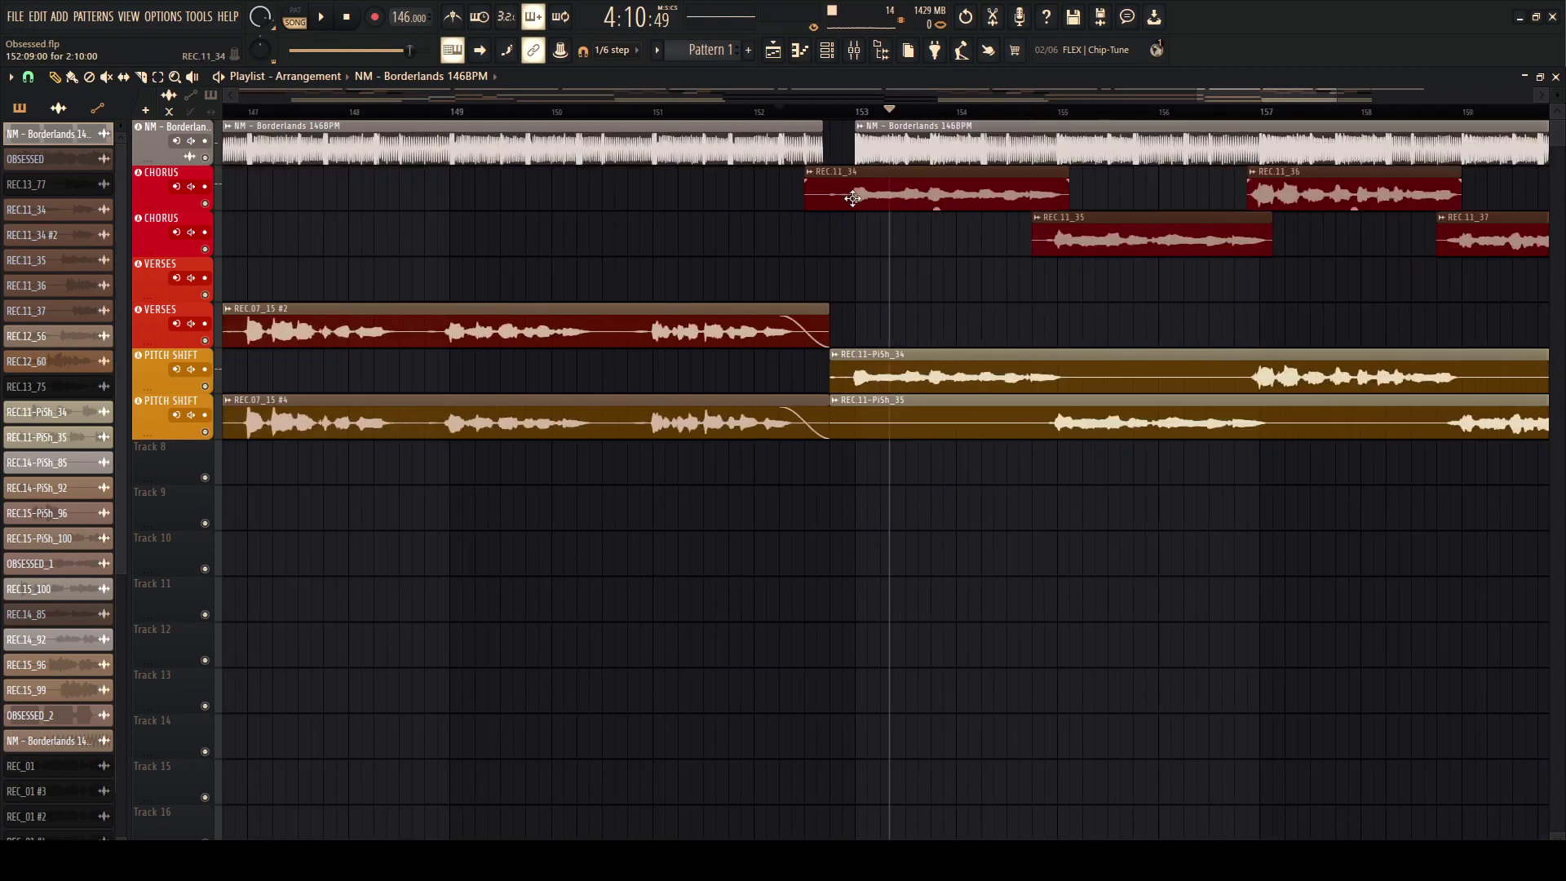
scroll(1067, 167, up, 4)
click(1175, 157)
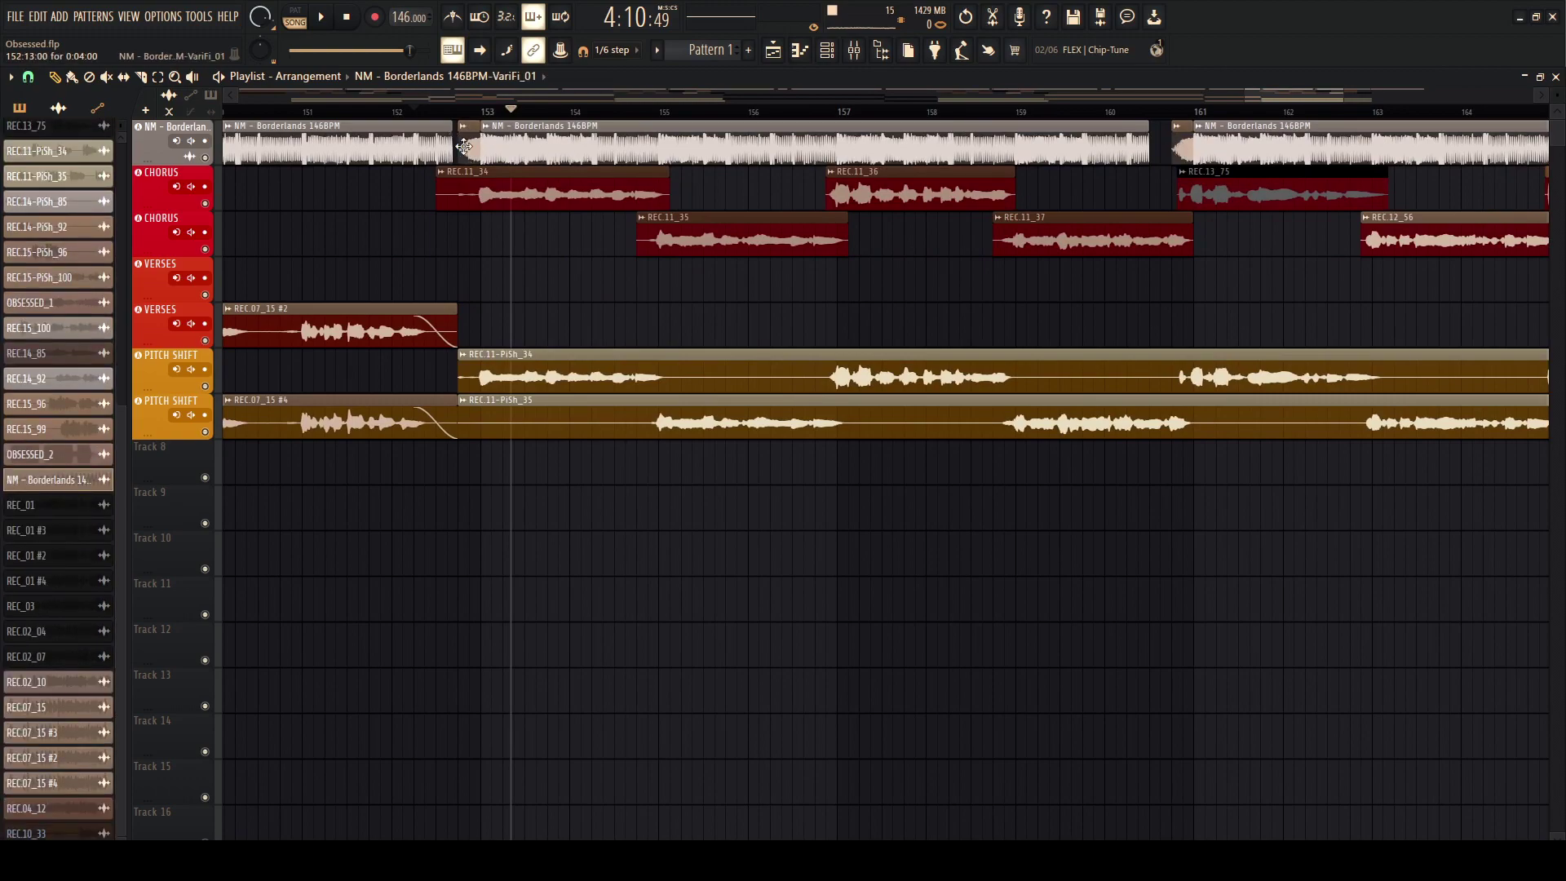
scroll(464, 146, up, 4)
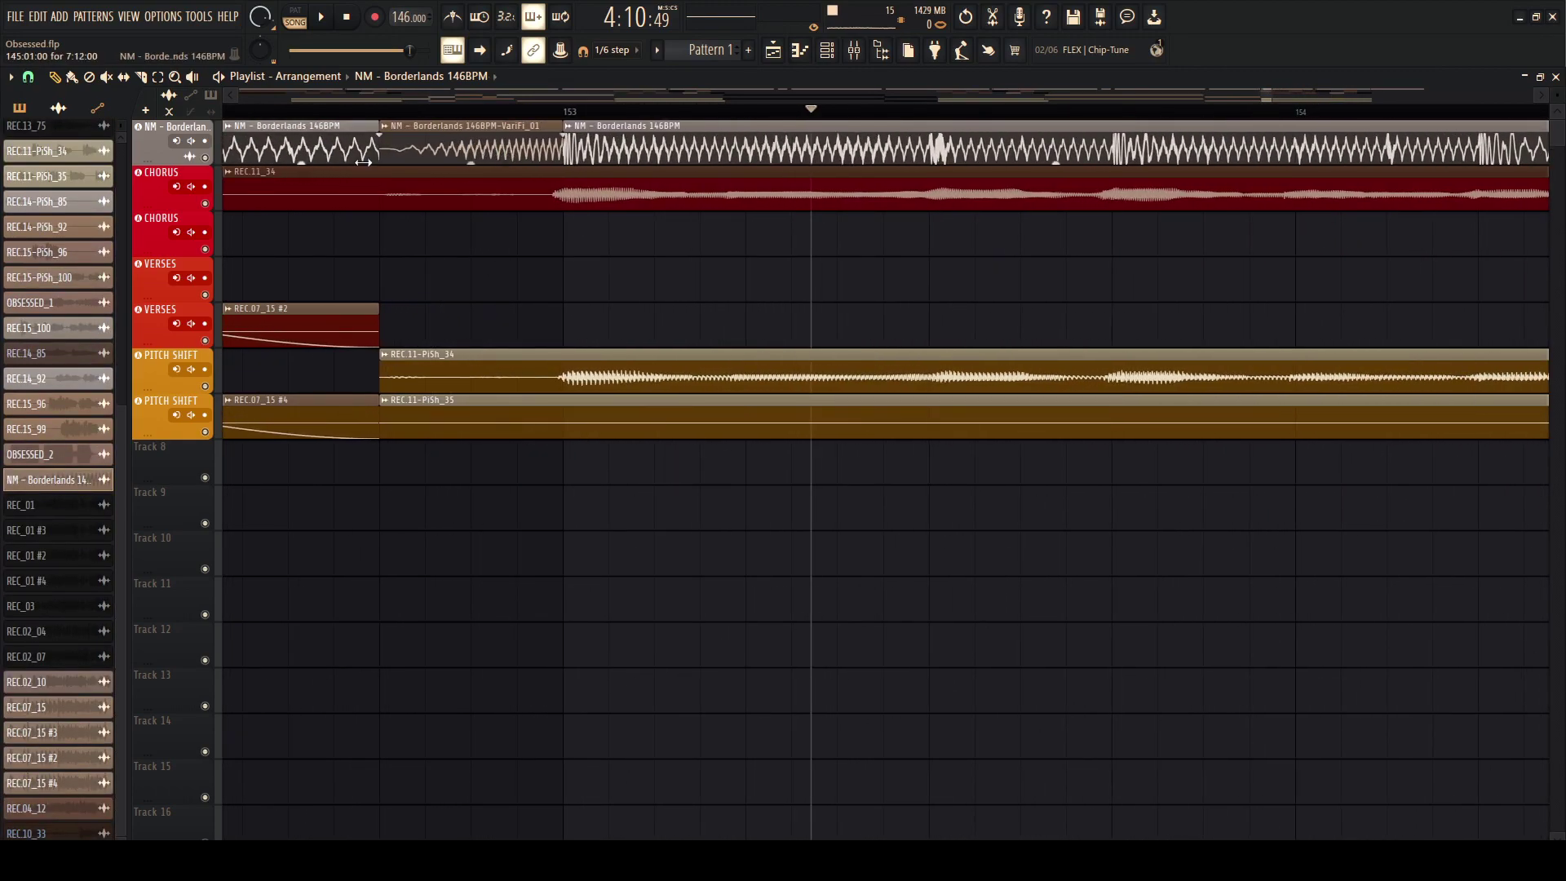
scroll(476, 158, down, 3)
Step: Play from 152:10:00 to check the VariFi_01 transition into the chorus at bar 153
click(410, 112)
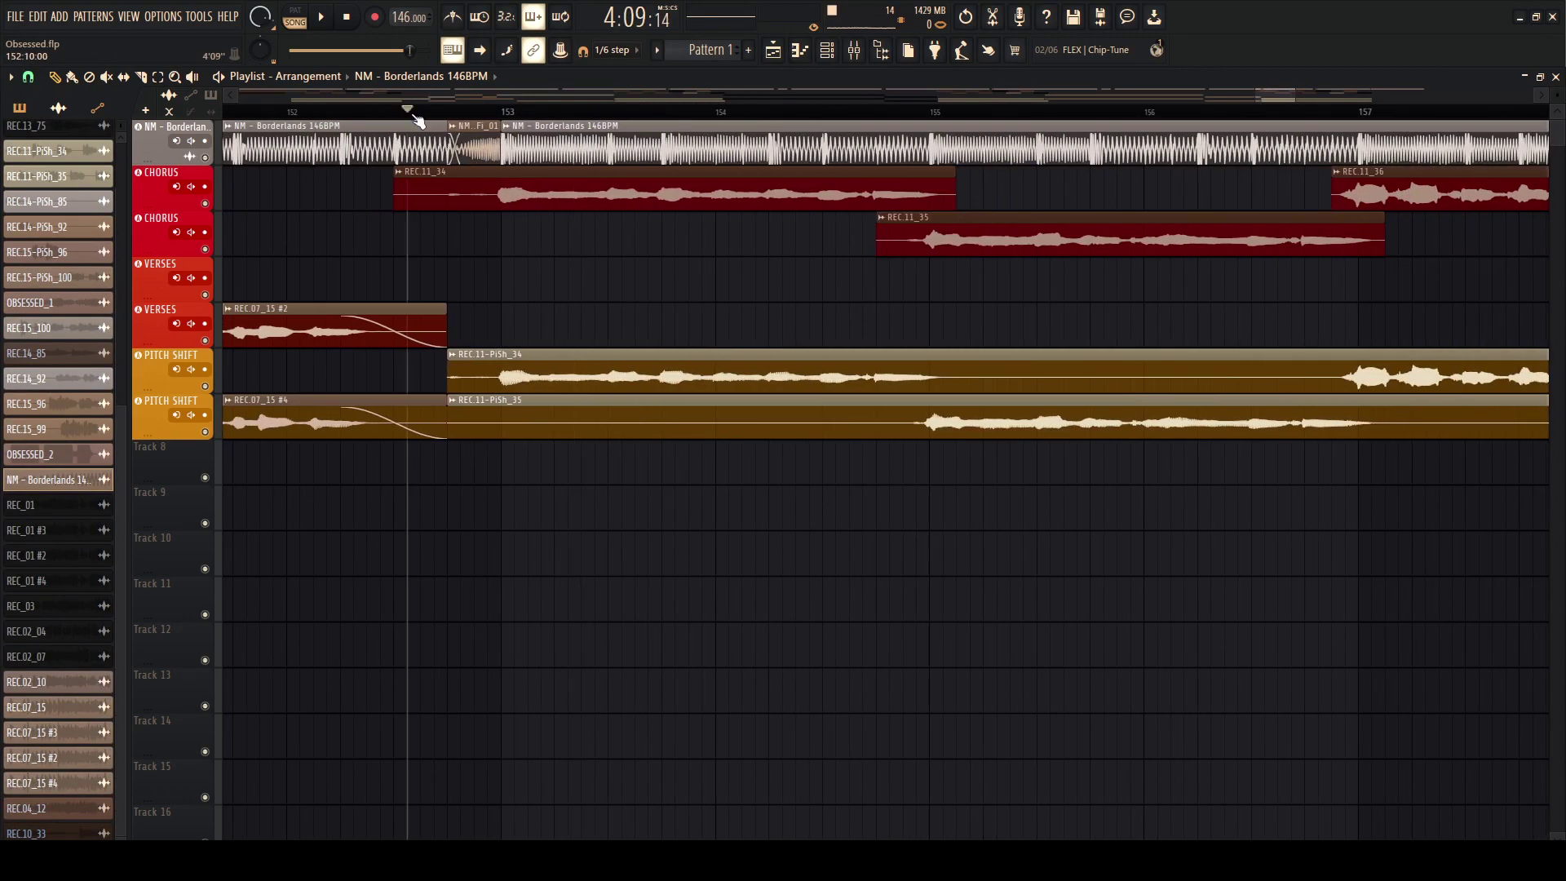
key(space)
scroll(425, 141, up, 3)
scroll(473, 140, down, 8)
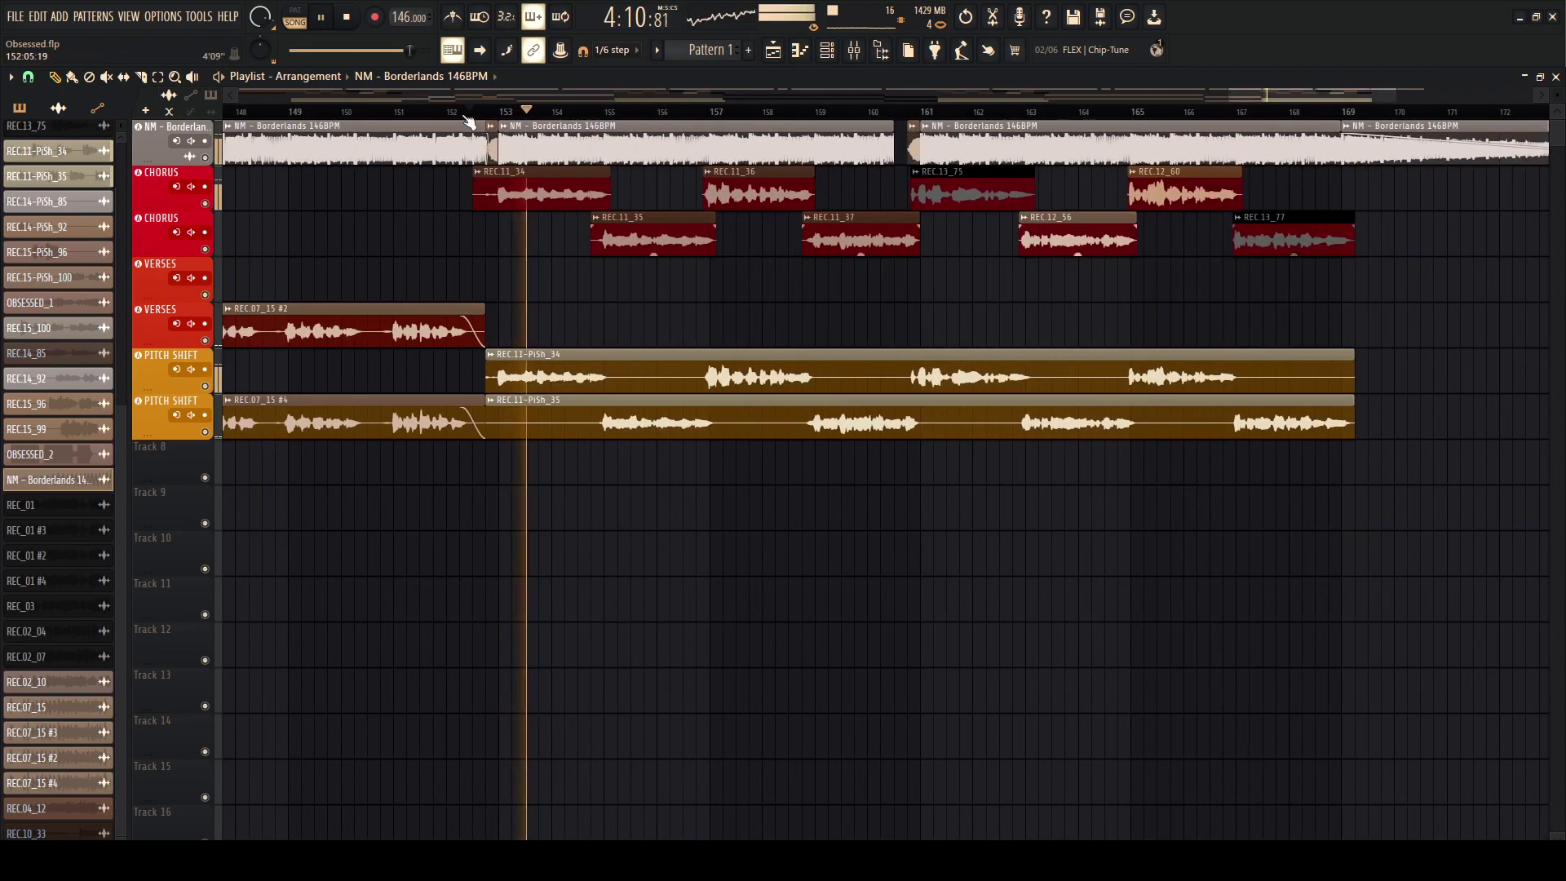
key(space)
scroll(489, 204, up, 6)
Step: Play the REC.07_15 #2 verse section after bar 145 through the VariFi_01 crossfade into the final chorus
key(space)
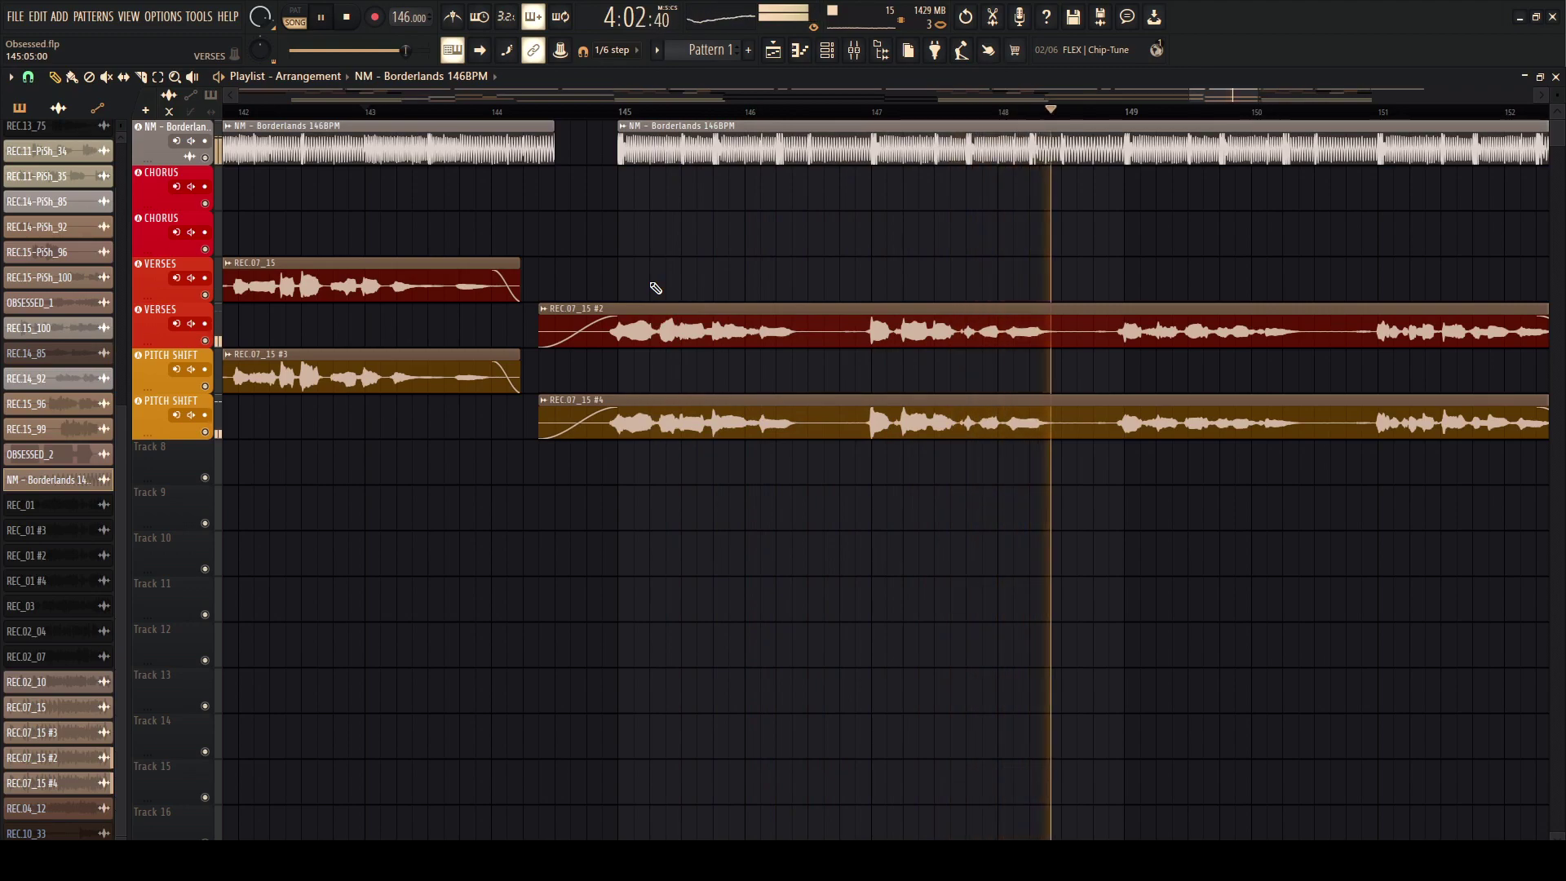
scroll(654, 314, down, 6)
scroll(915, 336, up, 4)
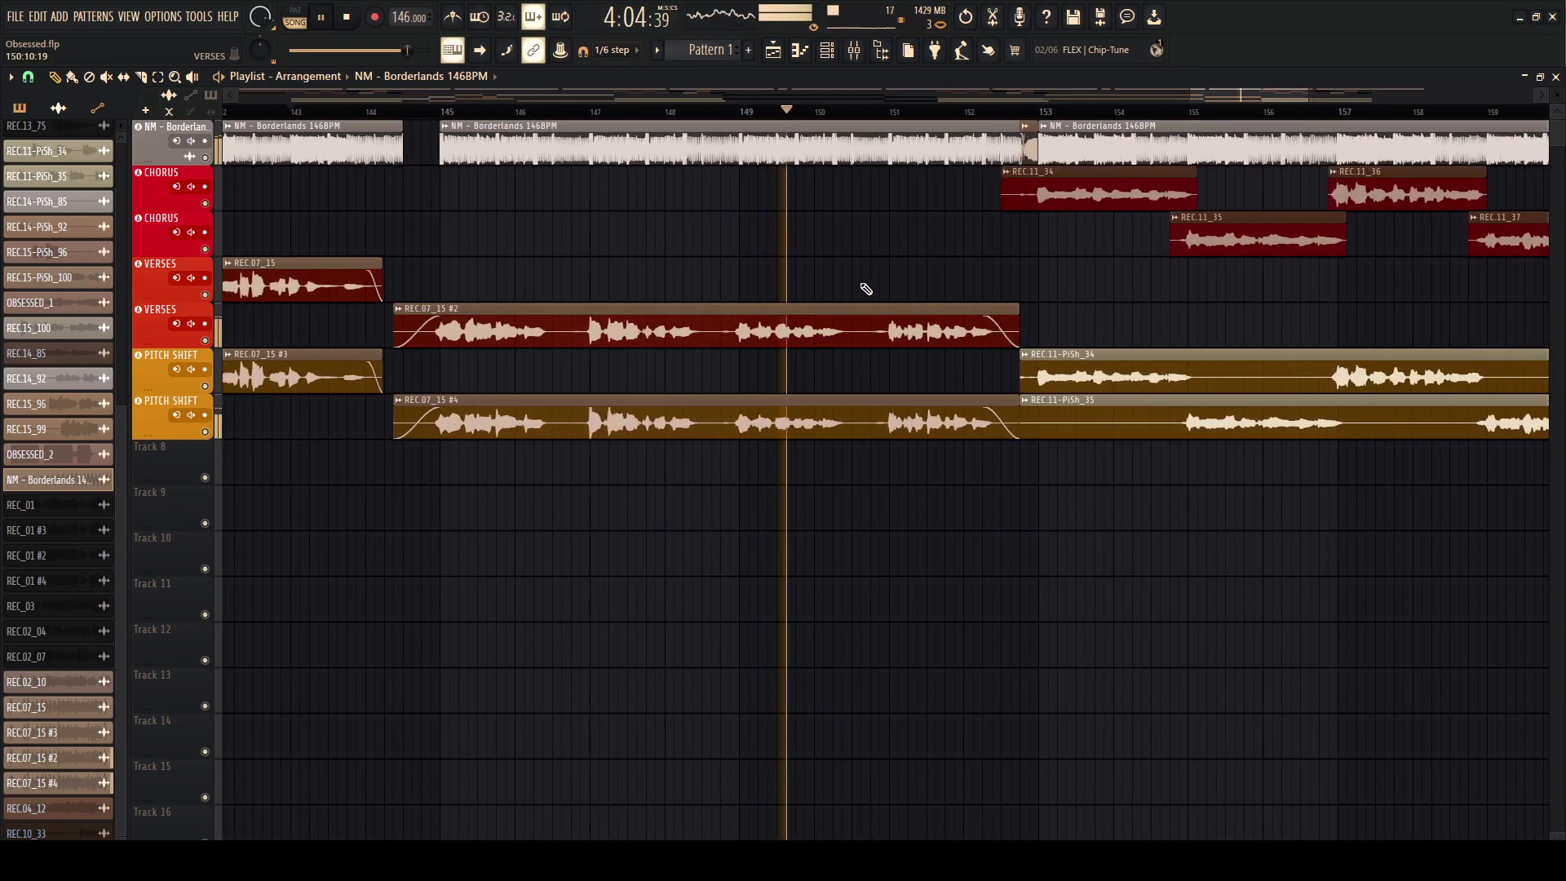
scroll(852, 284, up, 3)
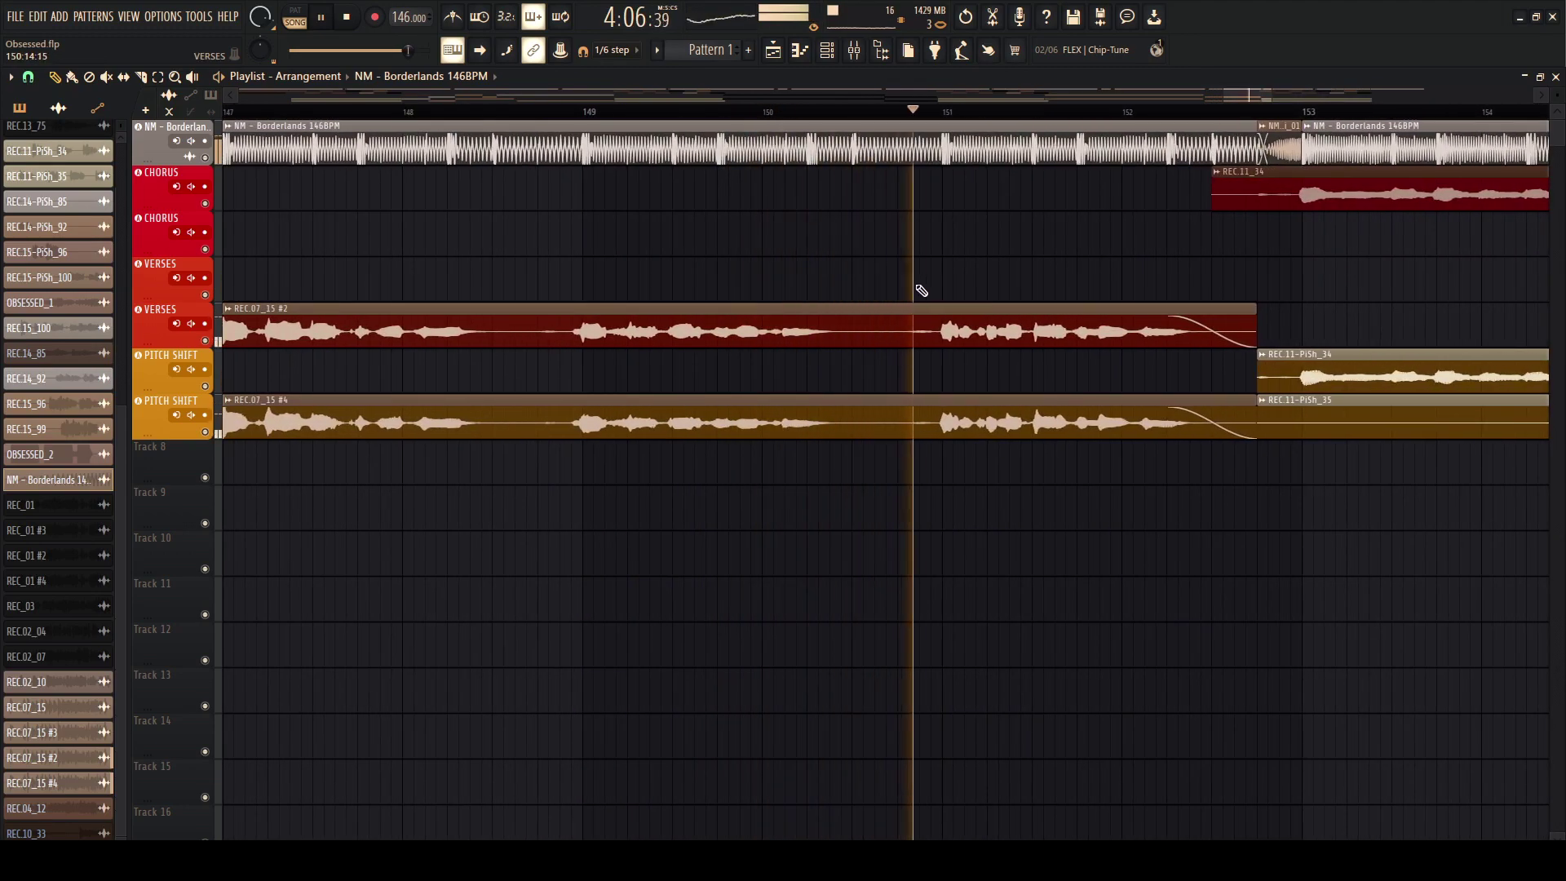
scroll(908, 279, down, 3)
scroll(908, 248, up, 3)
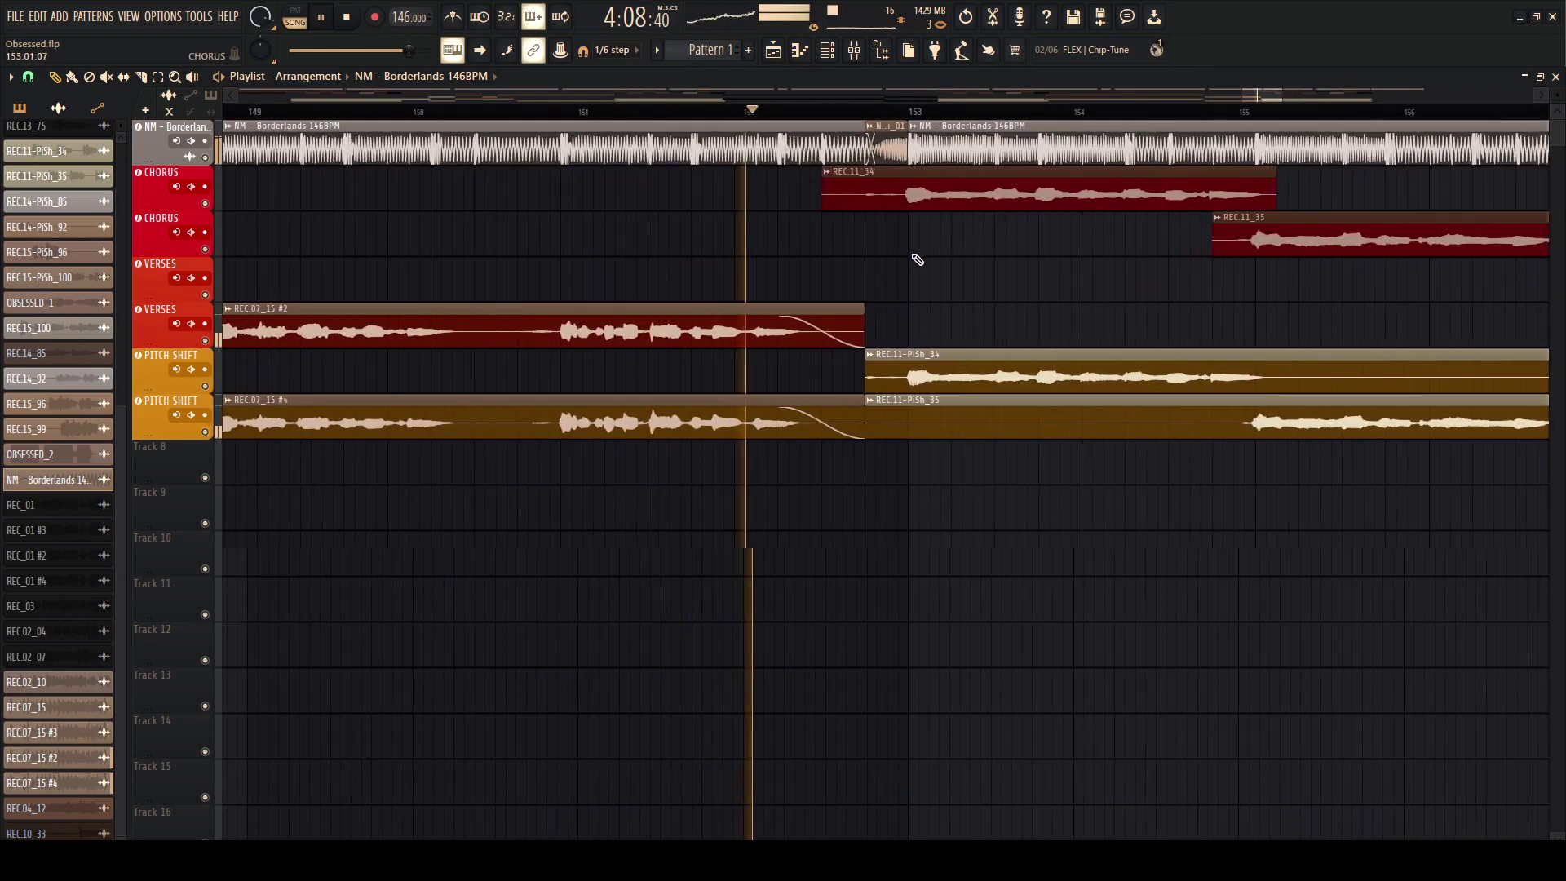
scroll(913, 257, up, 3)
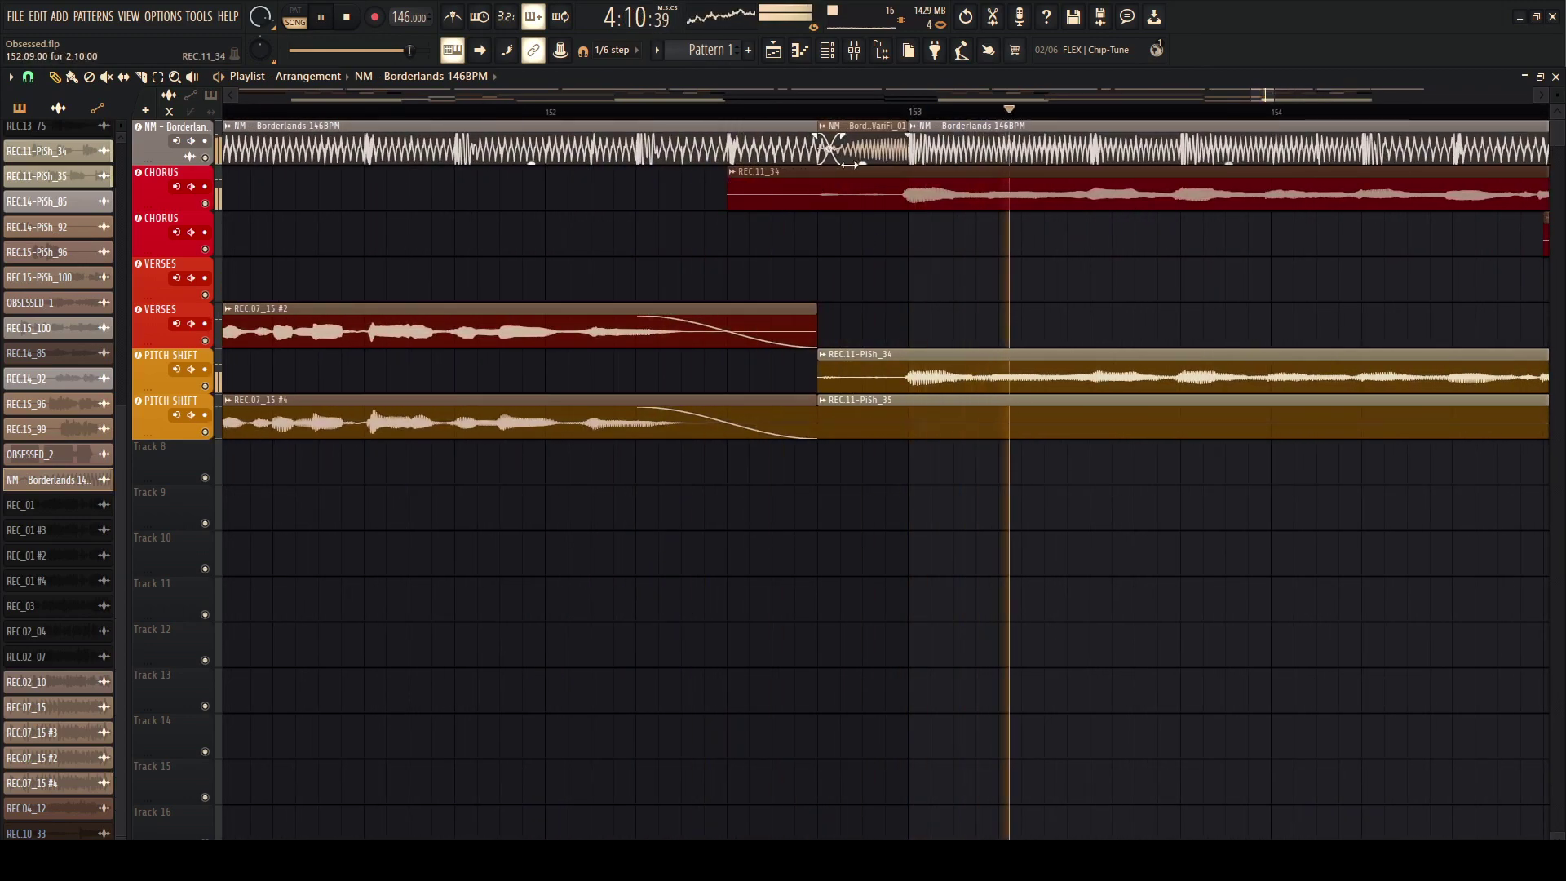
scroll(848, 159, up, 2)
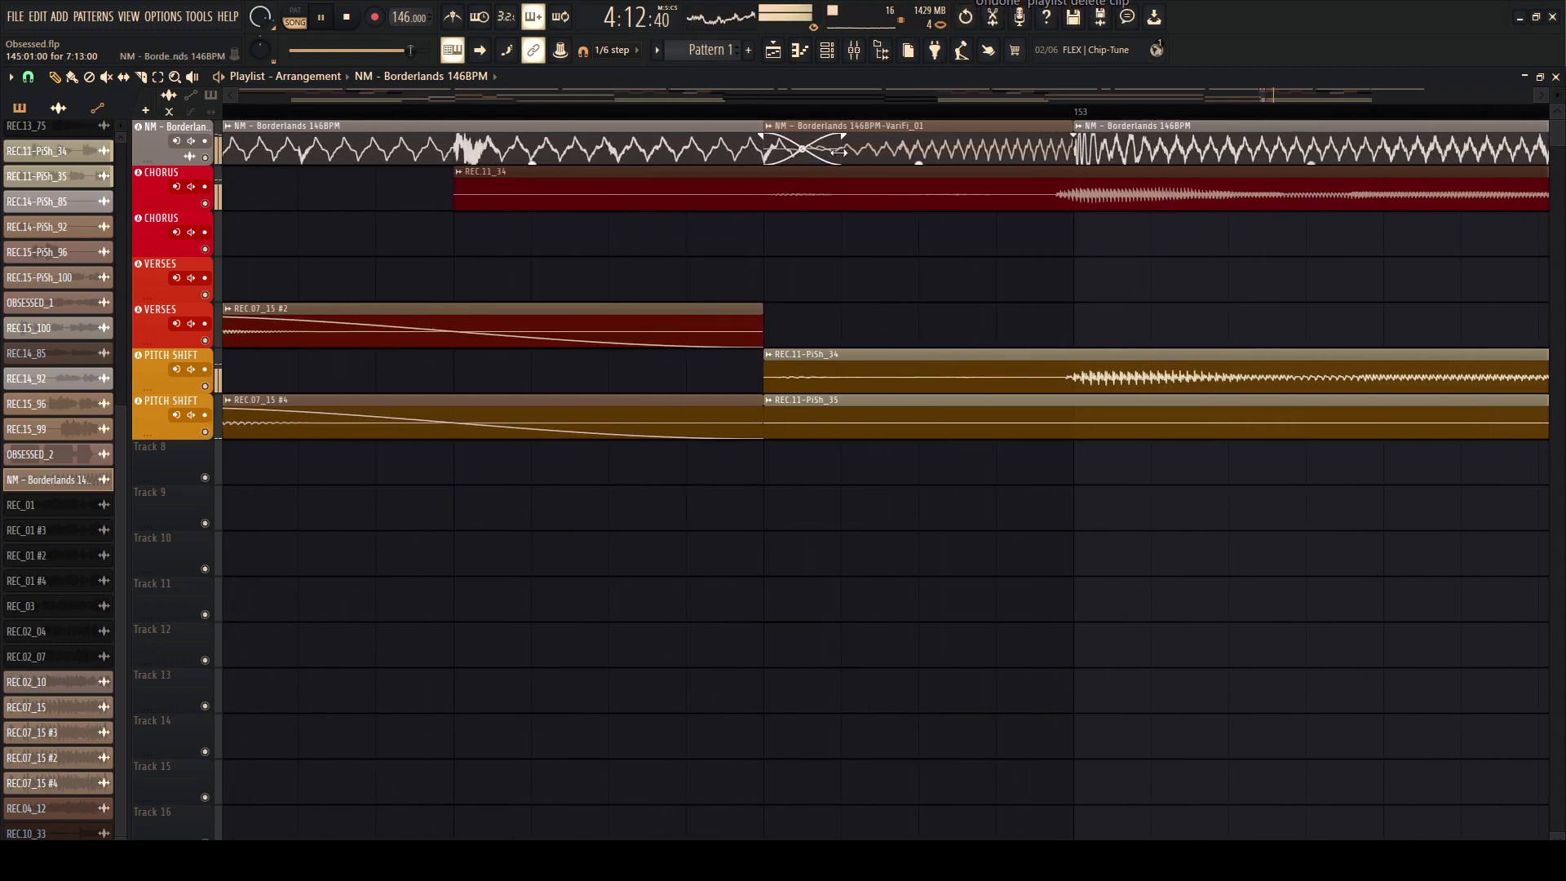